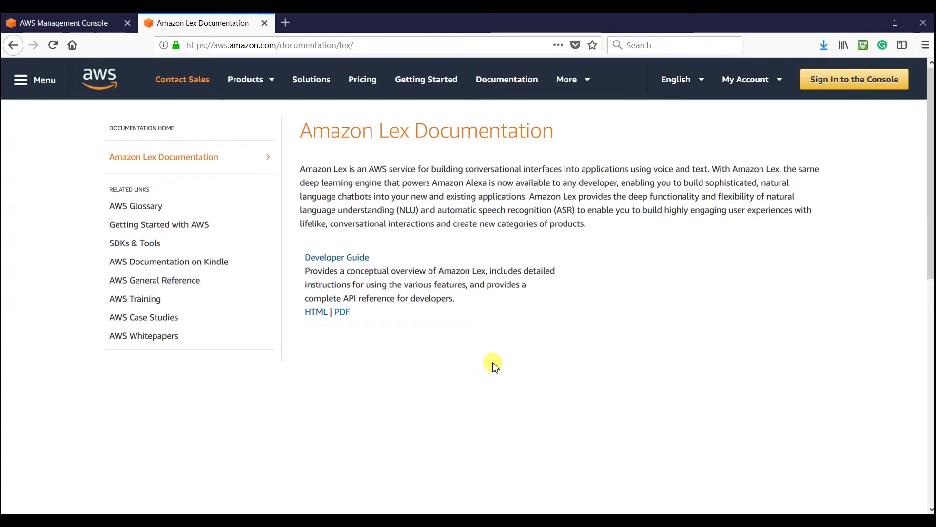
# - Close the Lex documentation tab and open the Amazon Lex console from a 'lex' service search
pyautogui.hotkey('ctrl', 'w')
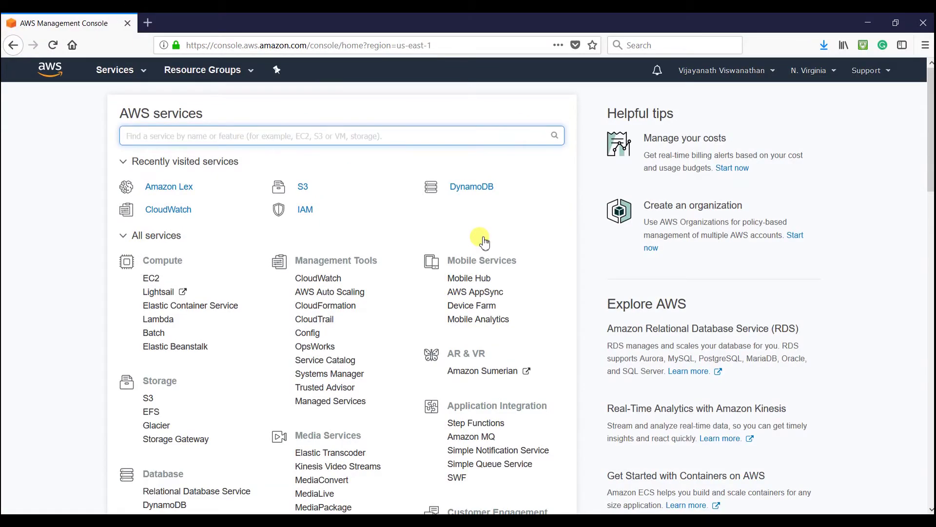
pyautogui.write('lex')
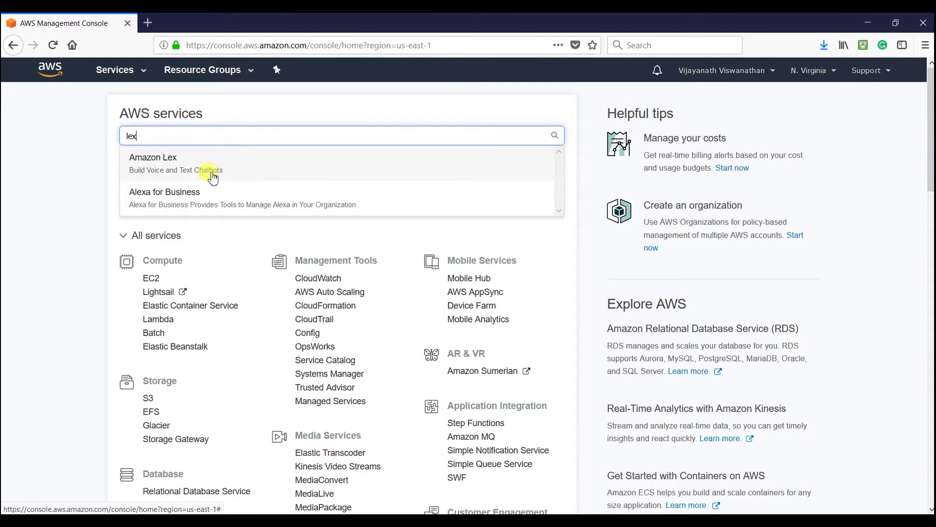
pyautogui.click(197, 169)
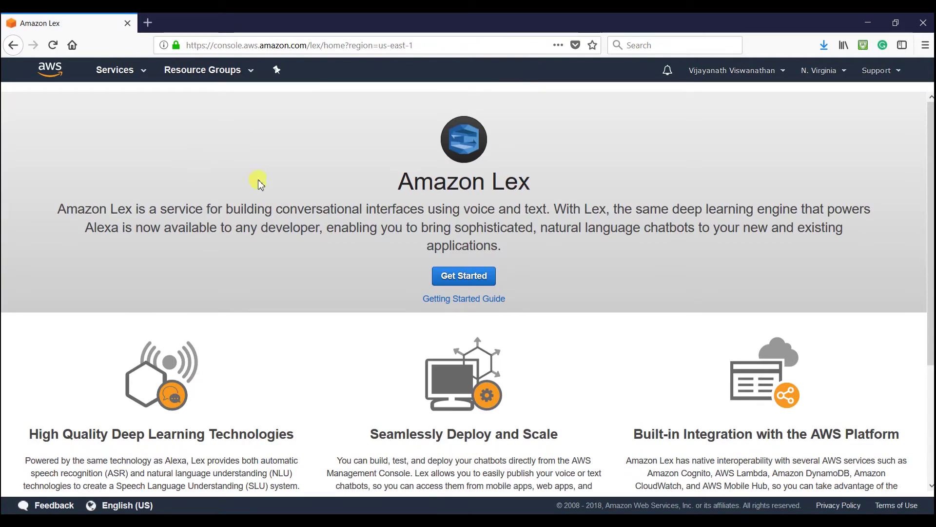
# - Start a new custom Lex bot and name it Reasturant
pyautogui.click(477, 286)
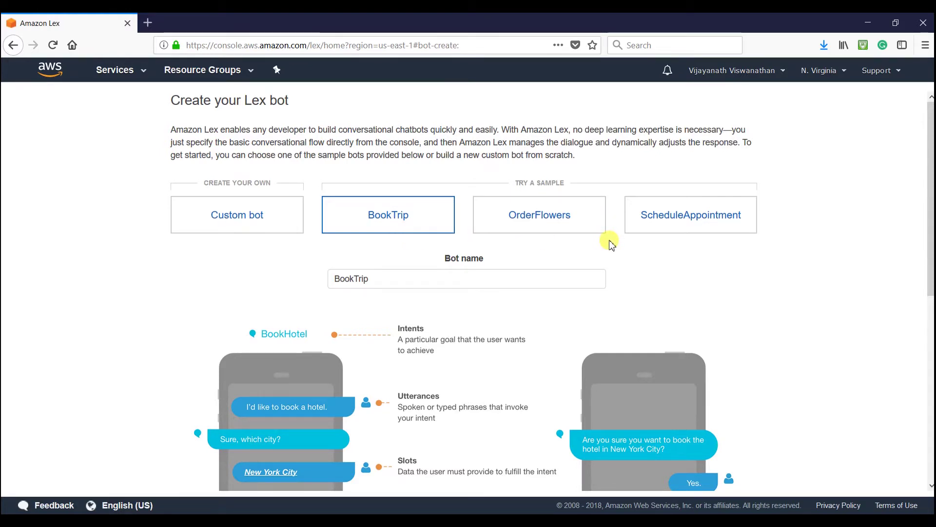
pyautogui.click(257, 227)
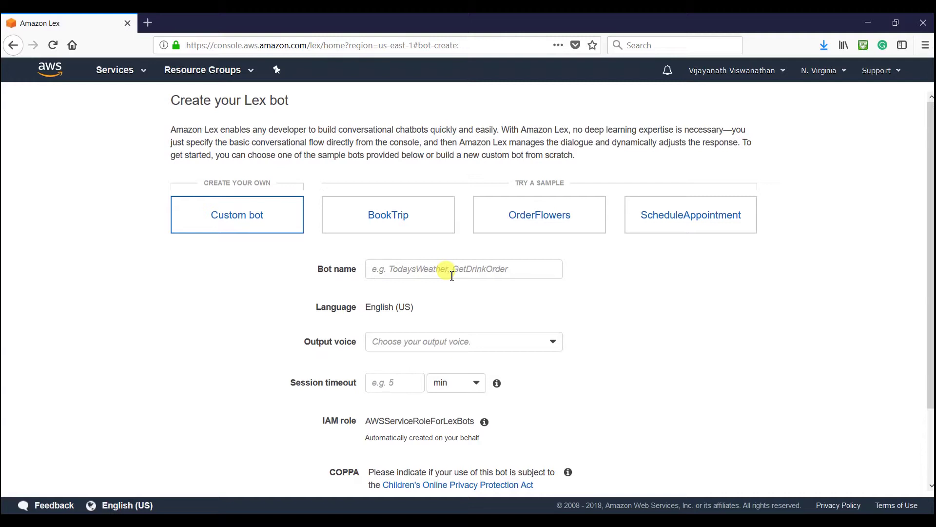
pyautogui.click(452, 276)
pyautogui.write('Reasturant')
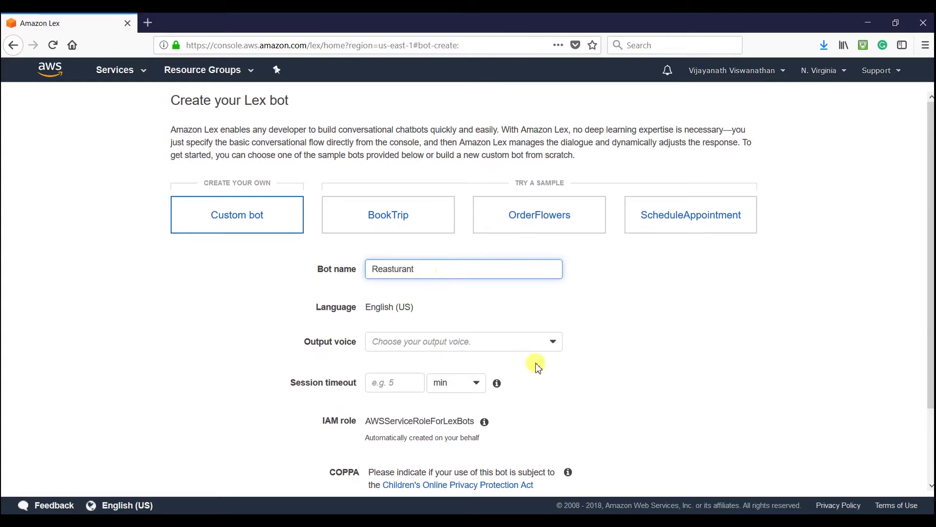
# - Choose the Matthew output voice, a 5-minute session timeout, and answer No to COPPA
pyautogui.click(508, 346)
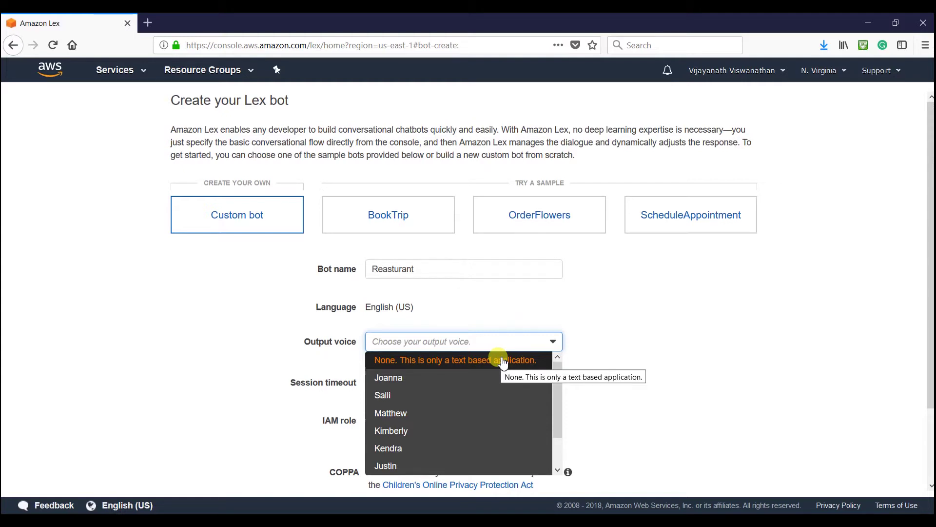
pyautogui.click(442, 378)
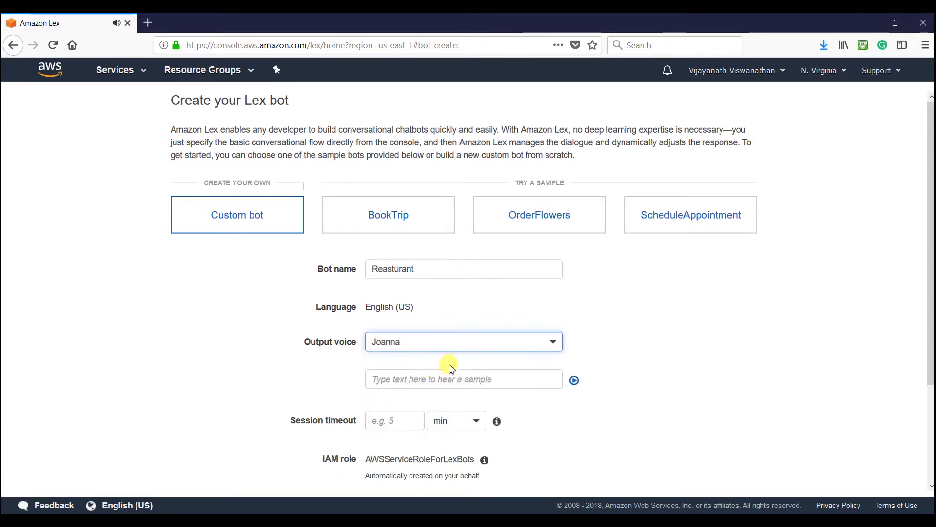
pyautogui.click(467, 344)
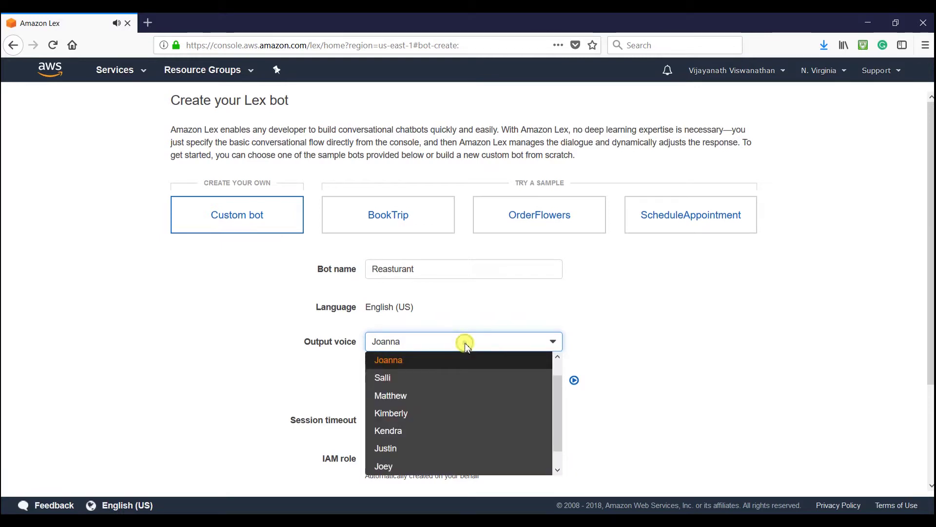
pyautogui.click(439, 397)
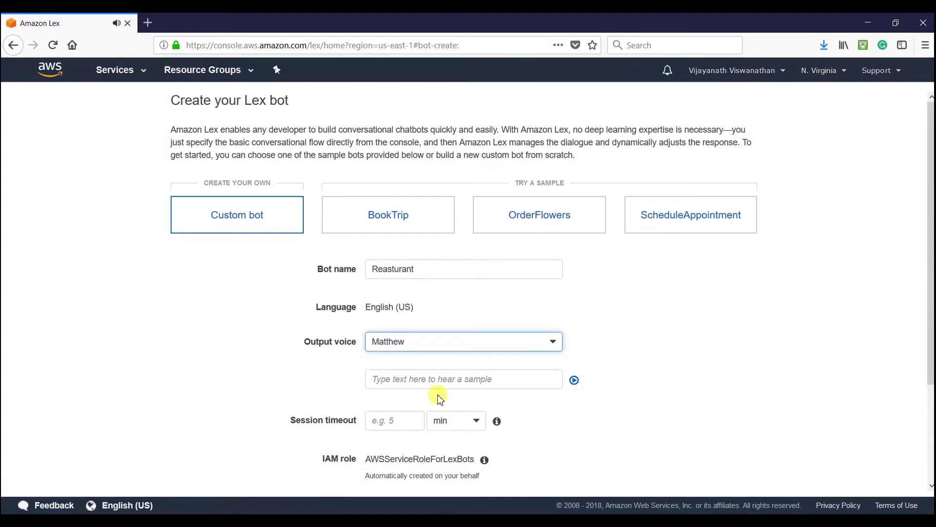
pyautogui.scroll(-3, 681, 347)
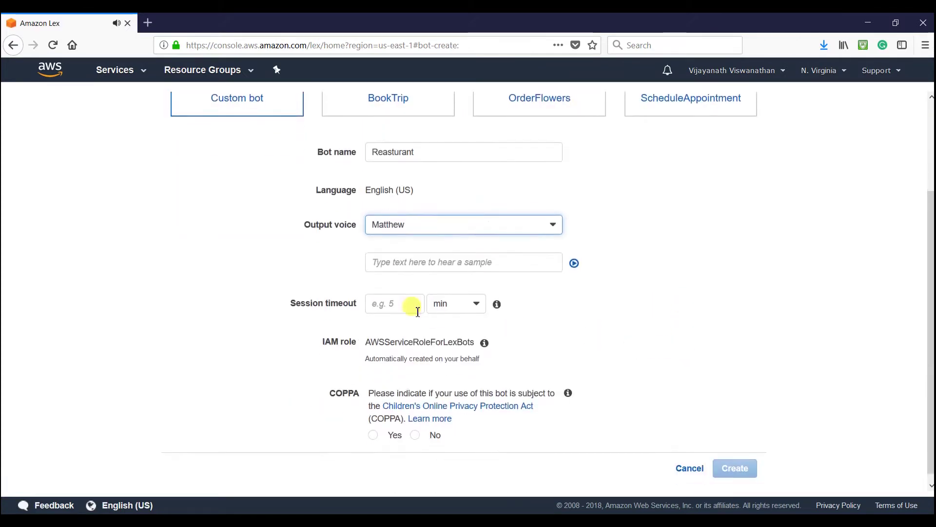
pyautogui.click(414, 305)
pyautogui.write('5')
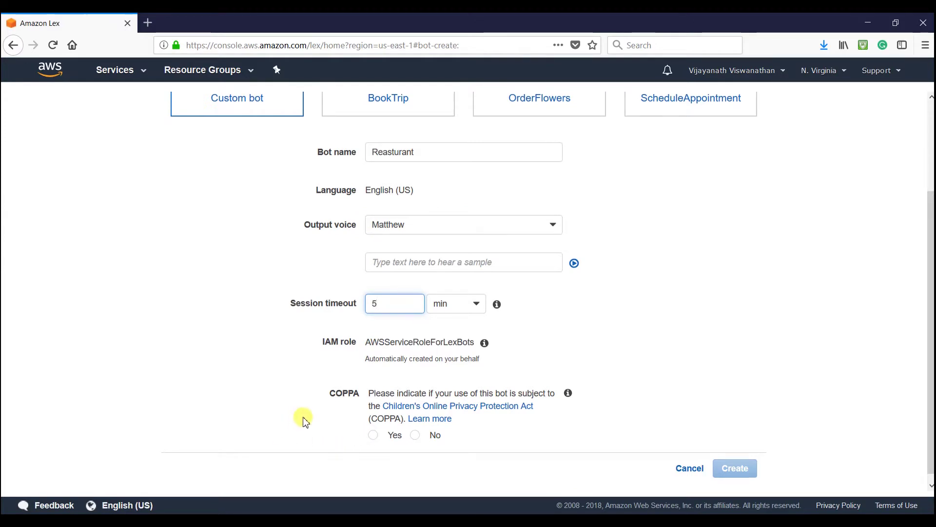
pyautogui.click(306, 404)
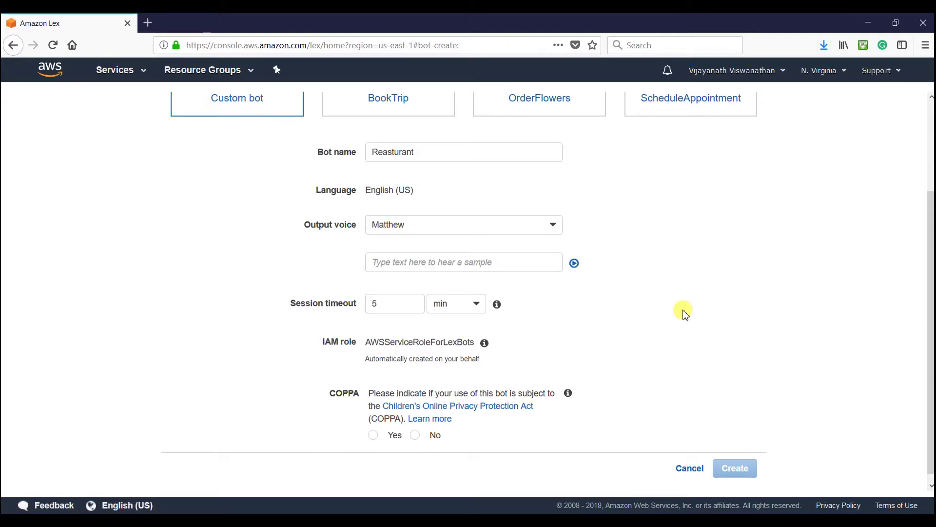
pyautogui.click(416, 436)
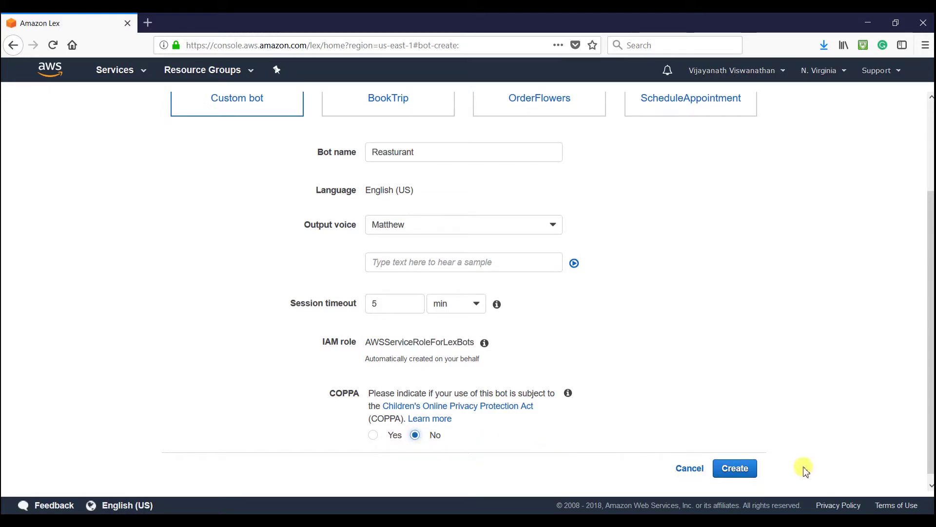
# - Create the Reasturant bot, then add a brand-new intent named WorkingHours
pyautogui.click(736, 468)
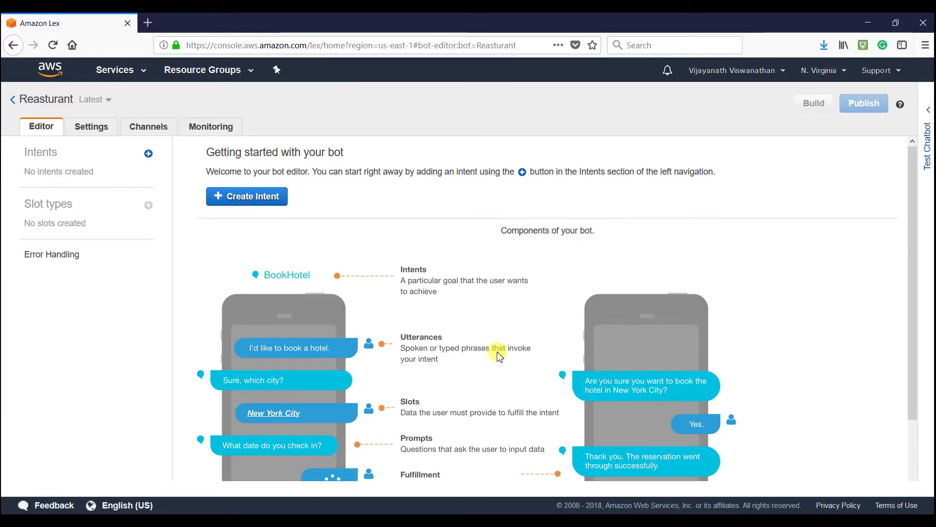
pyautogui.click(239, 190)
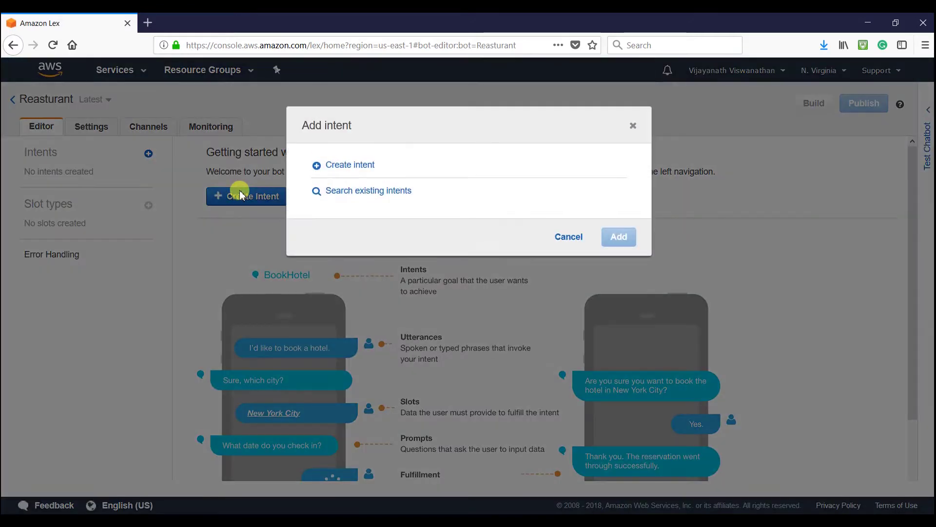
pyautogui.click(339, 164)
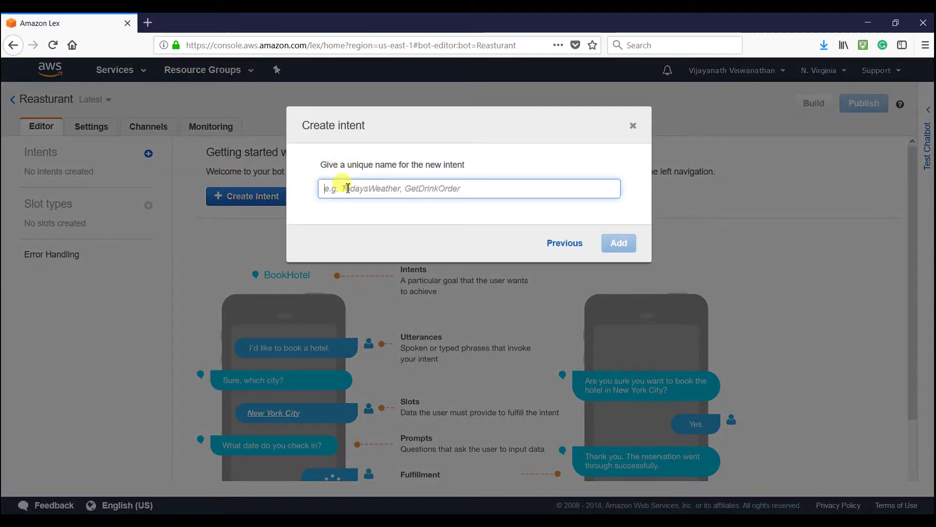
pyautogui.write('WorkingHours')
pyautogui.click(619, 243)
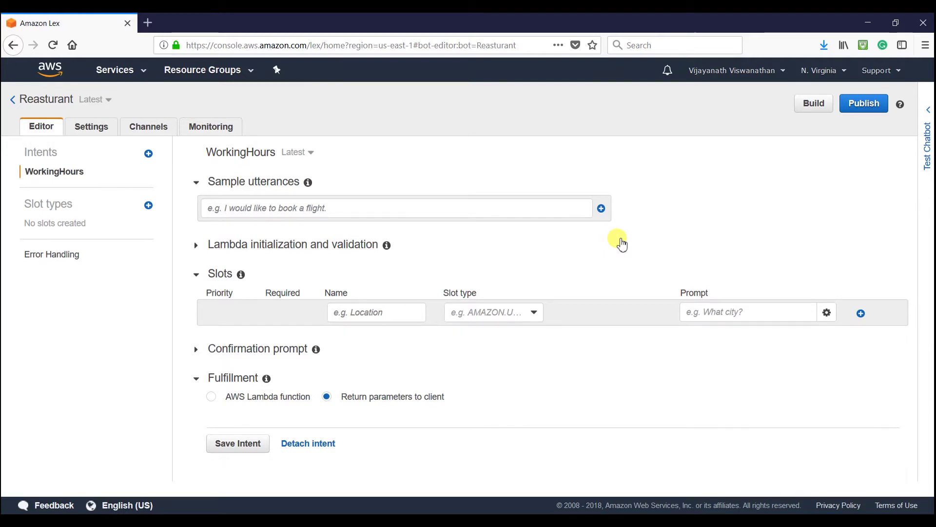
# - Add utterances 'What is the working hours' (no question mark) and 'Hours of operation'
pyautogui.click(267, 209)
pyautogui.write('What is the working hours?')
pyautogui.press('Return')
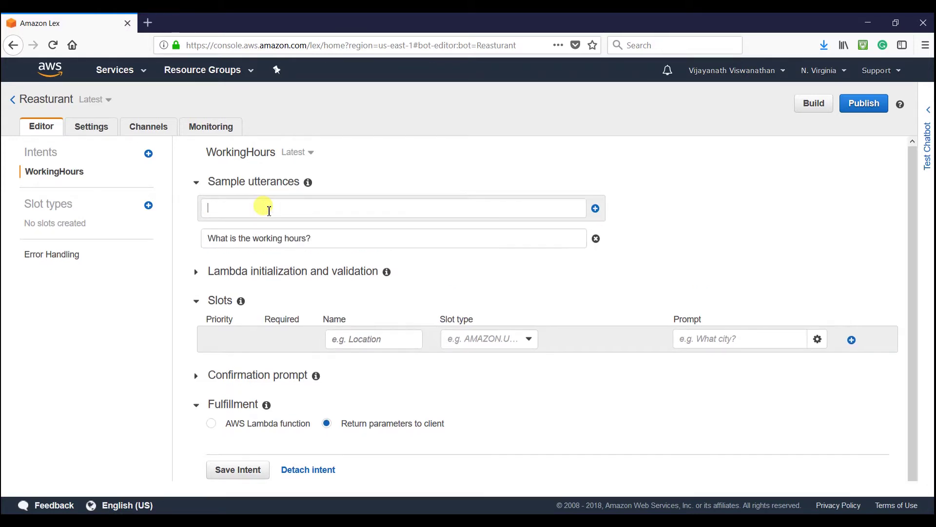
pyautogui.write('Hours of operation')
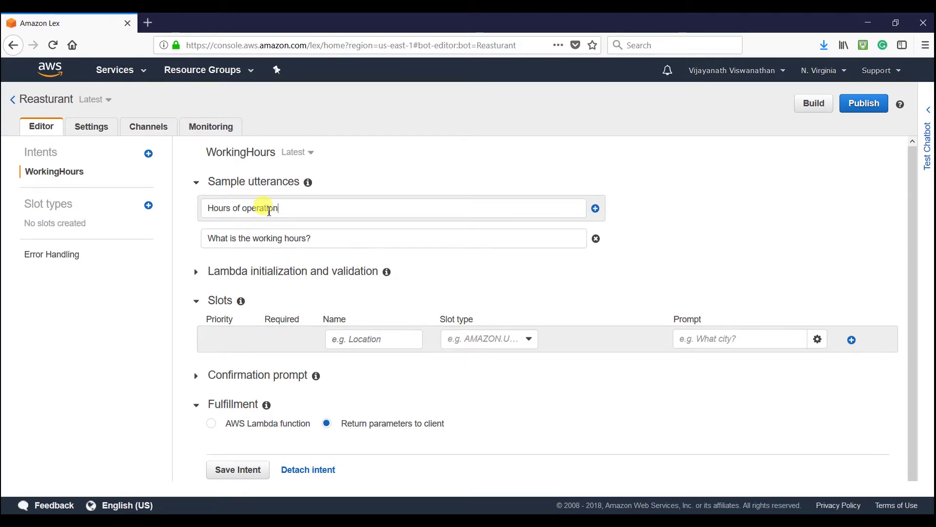
pyautogui.click(320, 239)
pyautogui.press('BackSpace')
pyautogui.click(303, 207)
pyautogui.press('Return')
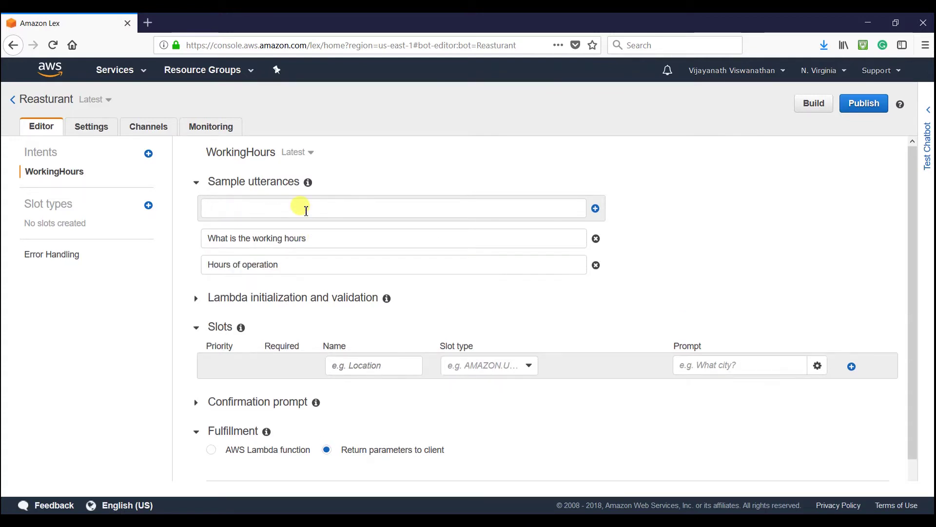
# - Add utterances 'what time do you open' and 'what time do you close'
pyautogui.write('what time do you ')
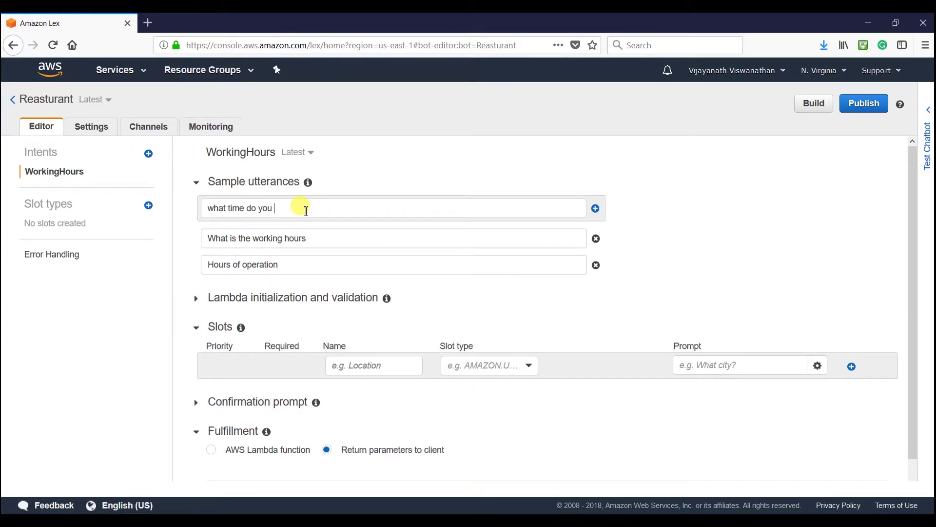
pyautogui.write('open')
pyautogui.press('Return')
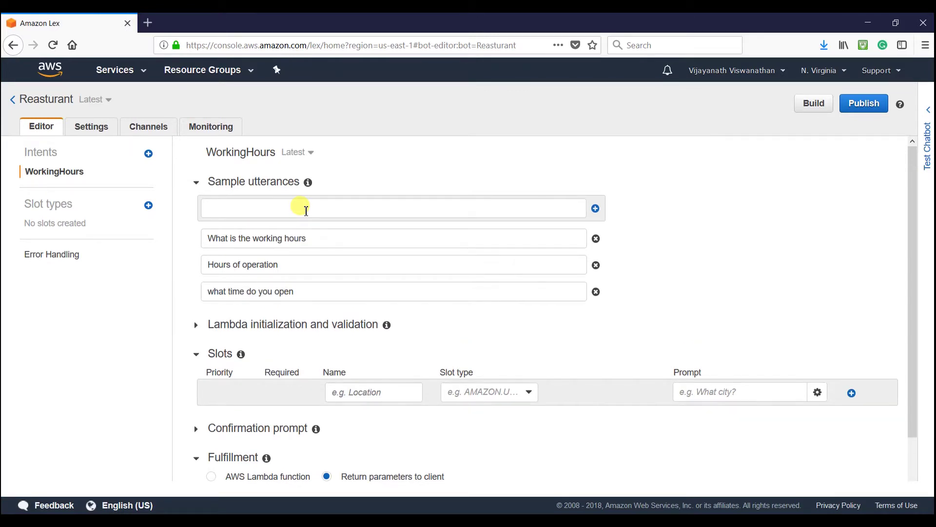
pyautogui.write('what tie')
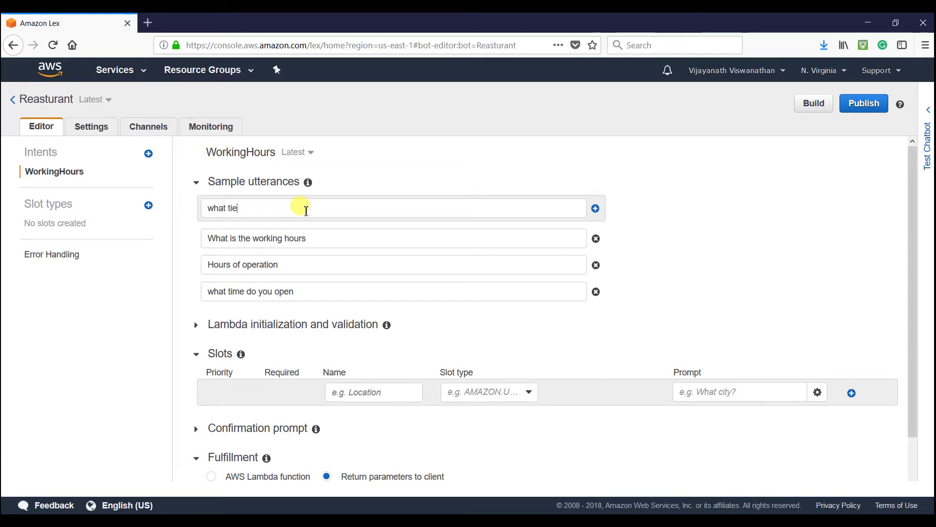
pyautogui.press('BackSpace')
pyautogui.press('BackSpace')
pyautogui.write('me do yo')
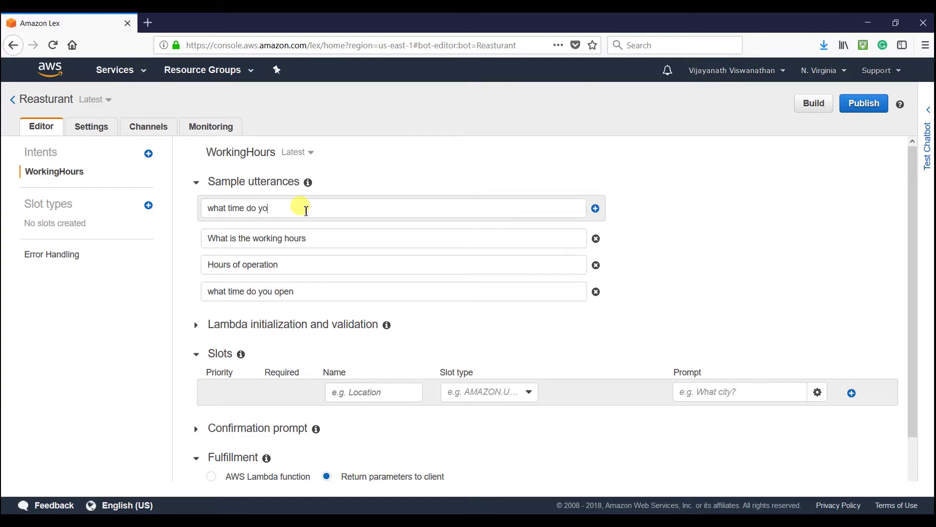
pyautogui.write('u close')
pyautogui.press('Return')
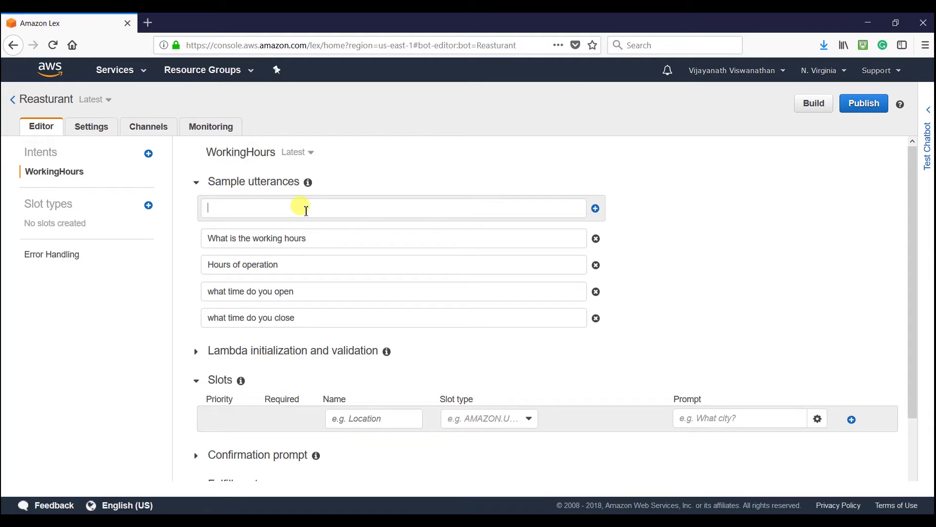
# - Leave the confirmation prompt off and fulfillment on 'Return parameters to client', then start the build
pyautogui.scroll(-3, 428, 341)
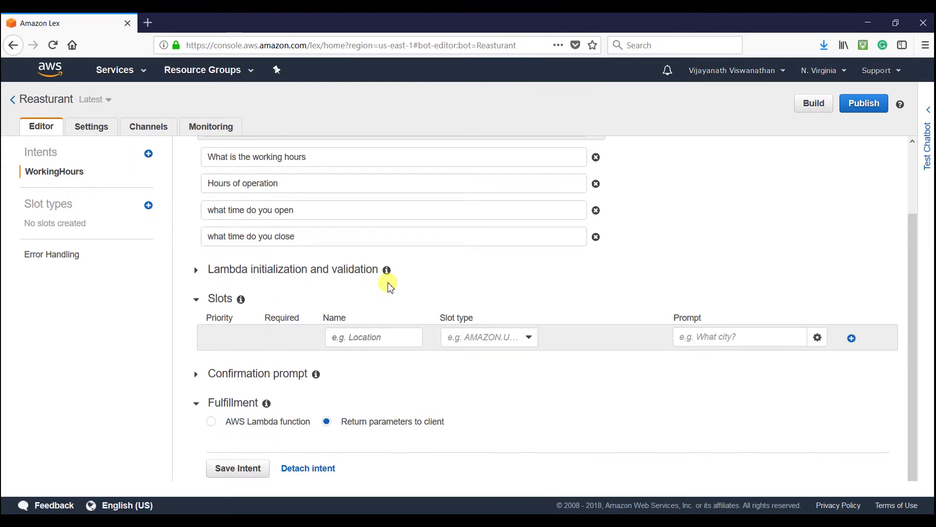
pyautogui.moveTo(387, 274)
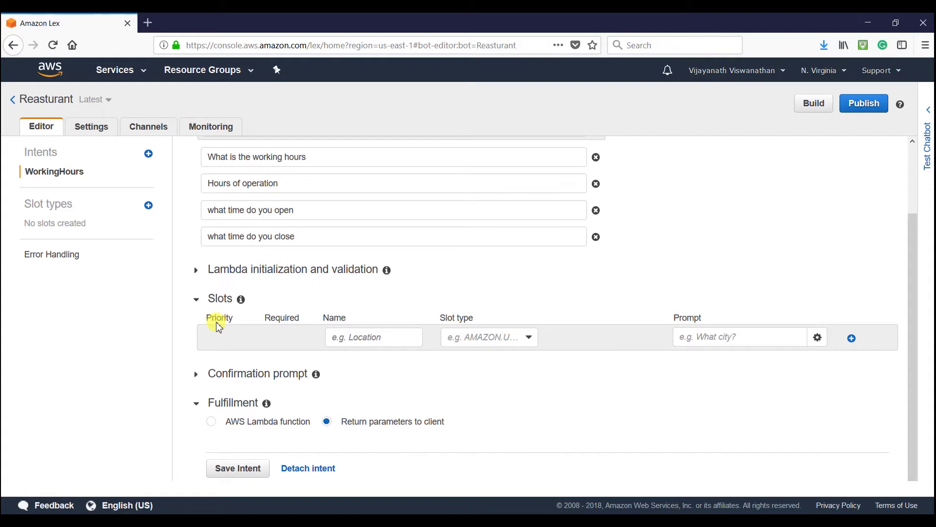
pyautogui.click(197, 375)
pyautogui.scroll(-1, 279, 380)
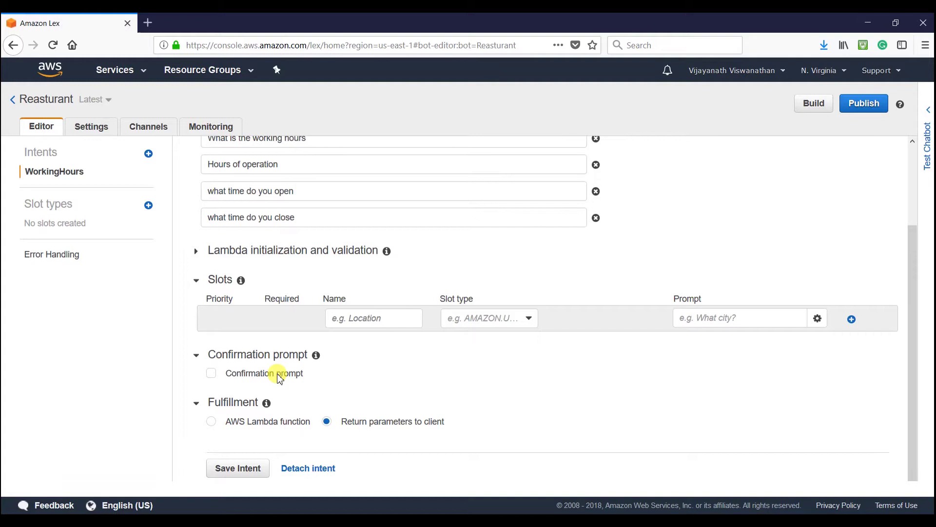
pyautogui.click(213, 374)
pyautogui.scroll(-3, 358, 376)
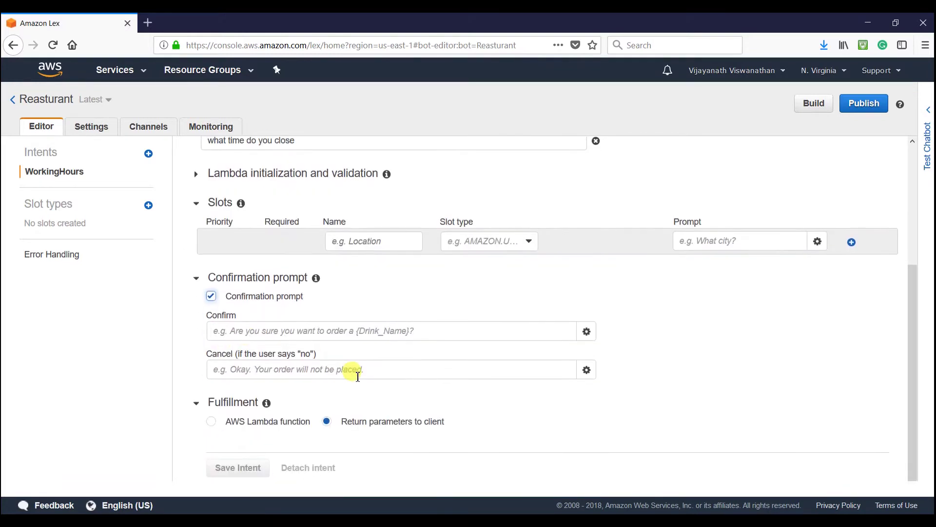
pyautogui.click(316, 334)
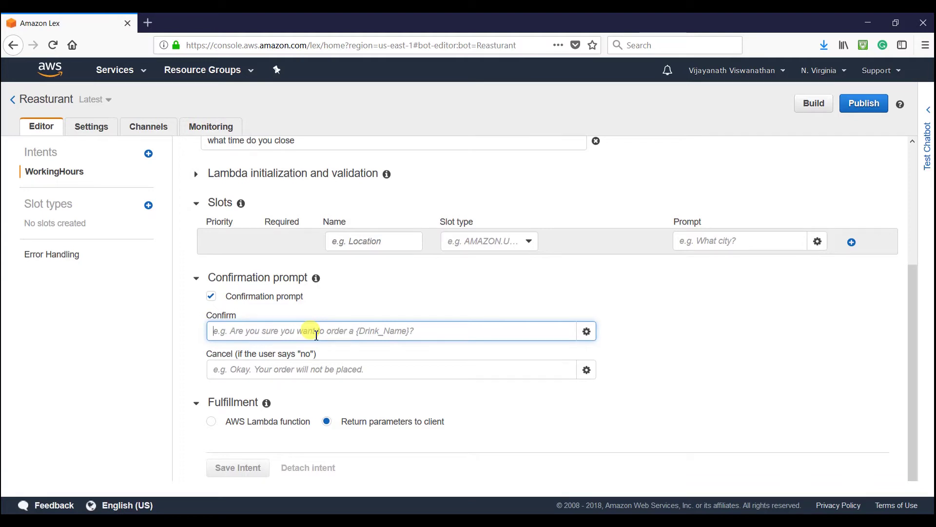
pyautogui.click(262, 372)
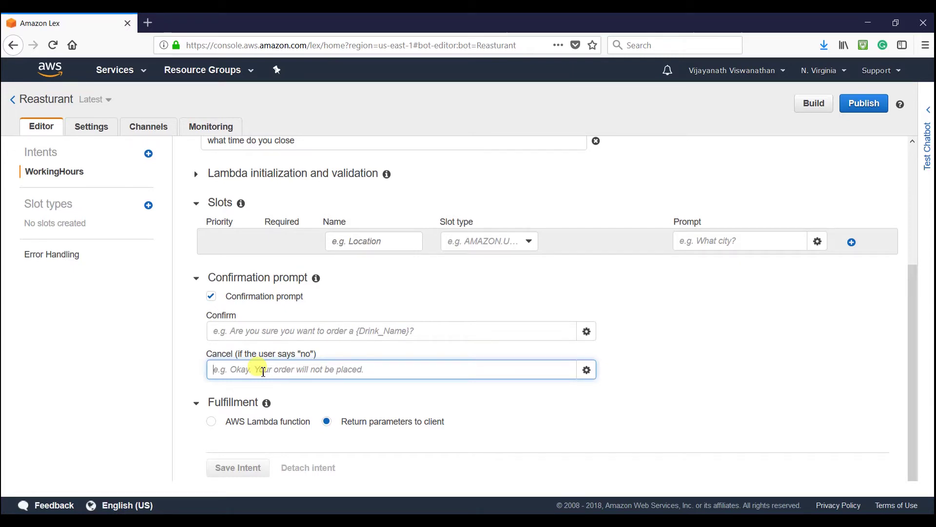
pyautogui.click(211, 297)
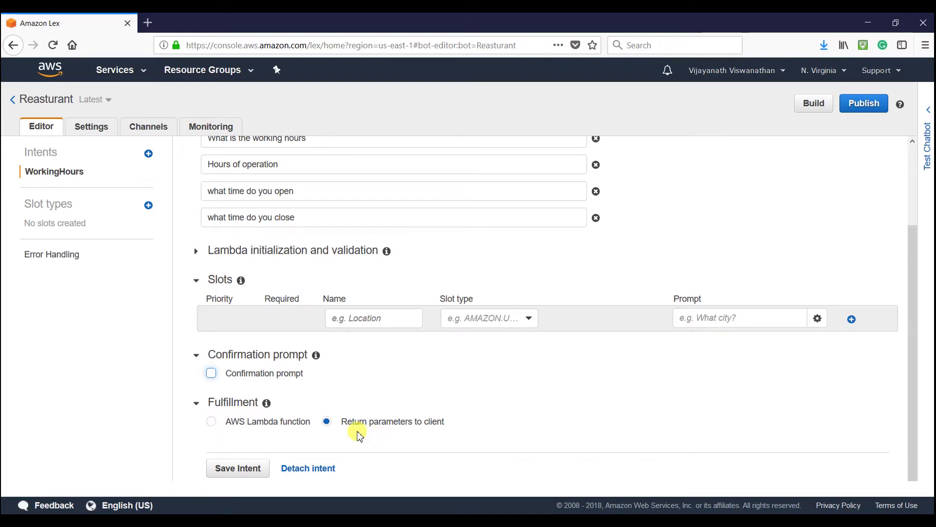
pyautogui.scroll(2, 448, 415)
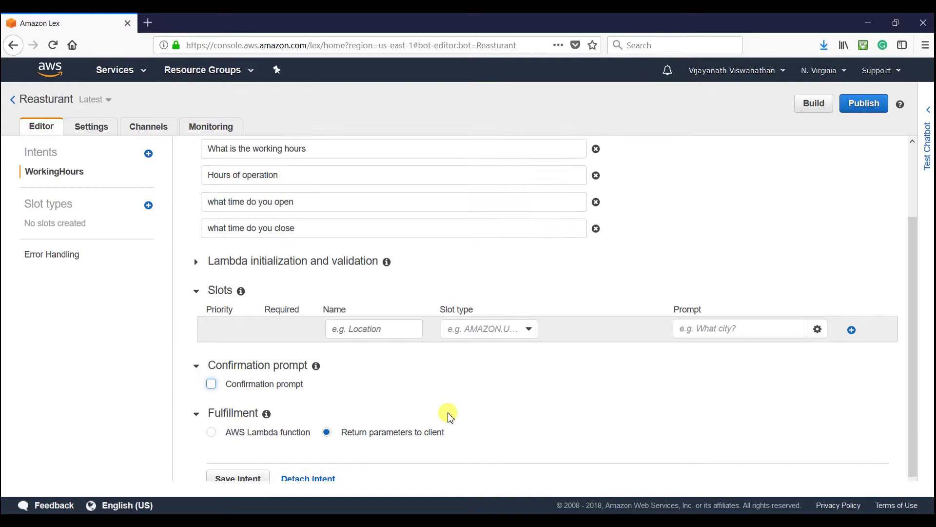
pyautogui.click(811, 103)
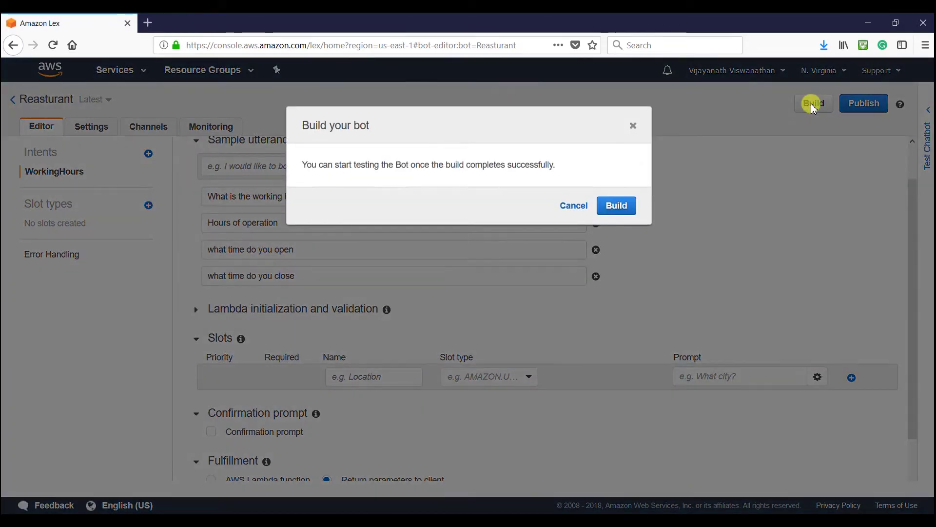
# - Build the bot and test 'what time do you open', getting WorkingHours ReadyForFulfillment
pyautogui.click(613, 206)
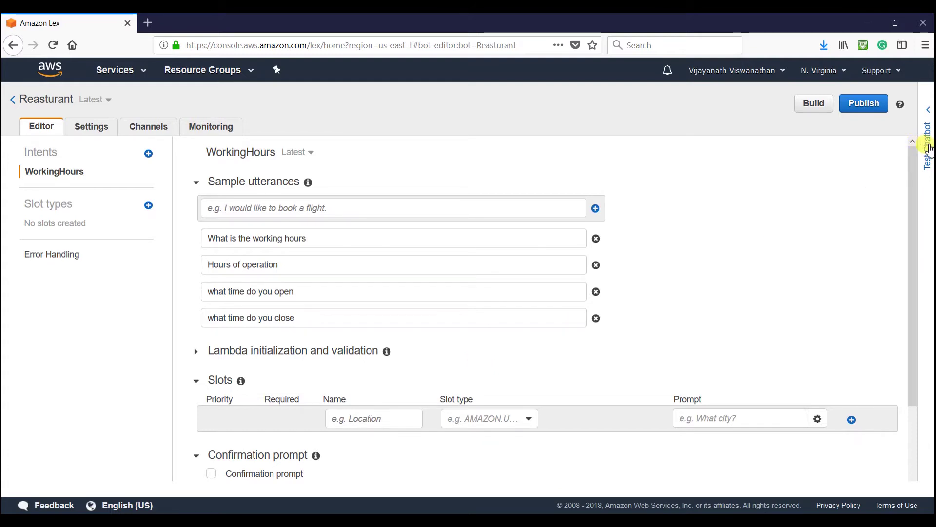
pyautogui.click(928, 147)
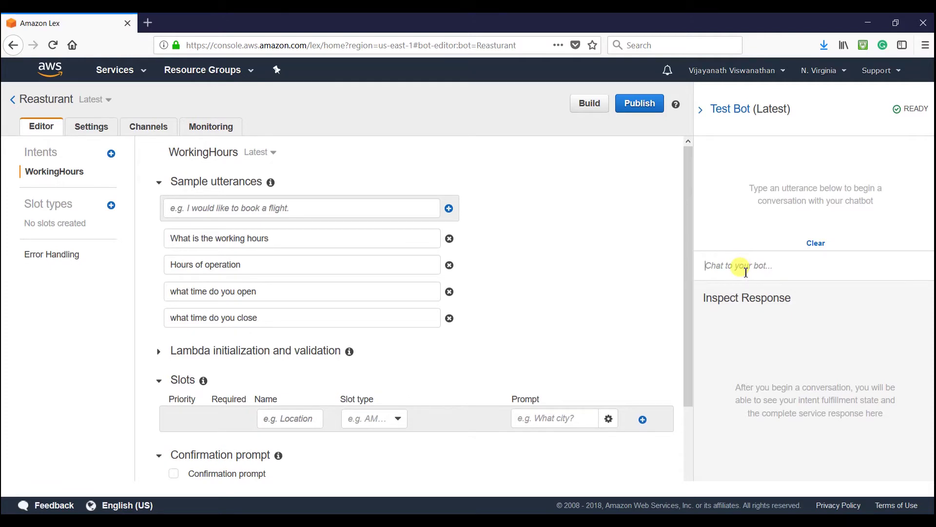
pyautogui.write('what time do you open')
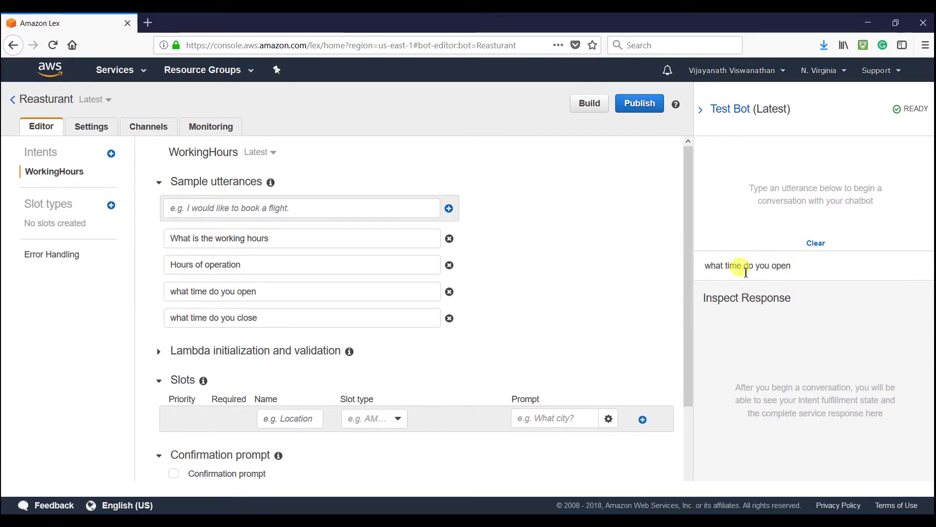
pyautogui.press('Return')
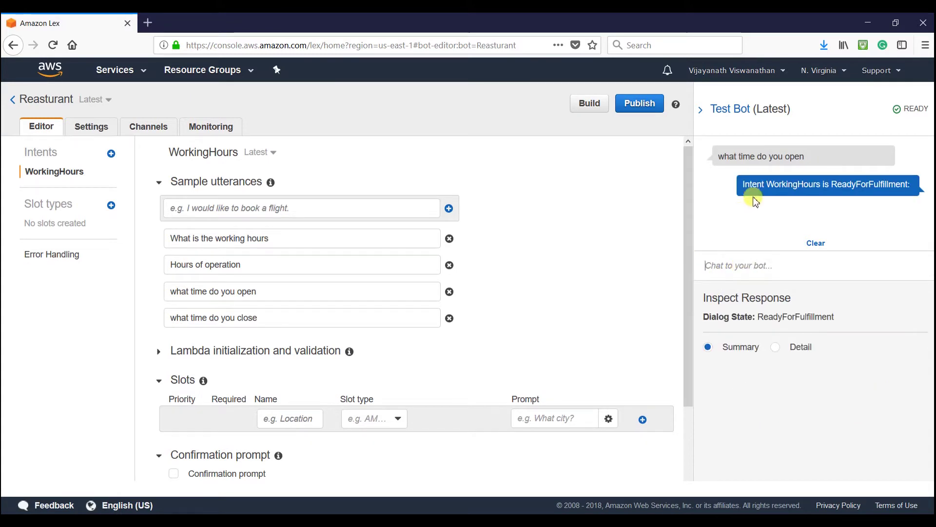
pyautogui.scroll(-2, 471, 375)
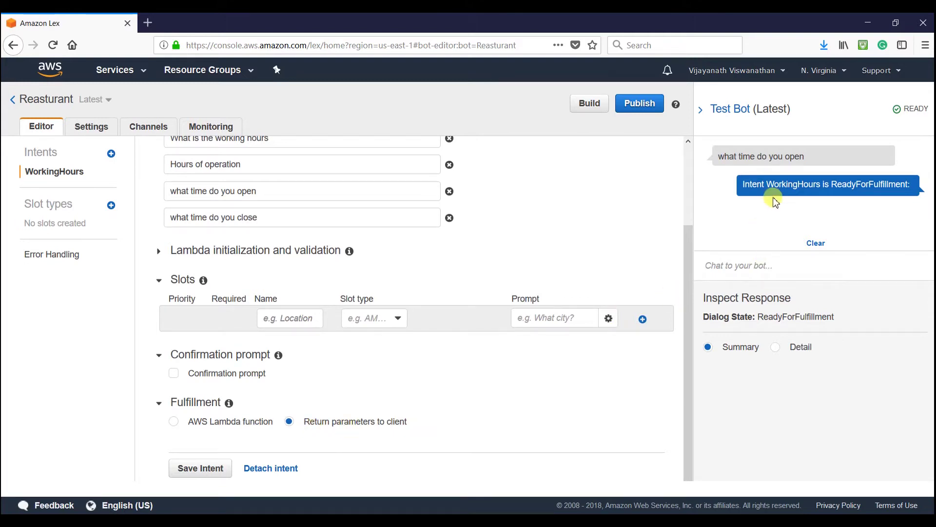
pyautogui.moveTo(822, 185); pyautogui.dragTo(850, 194)
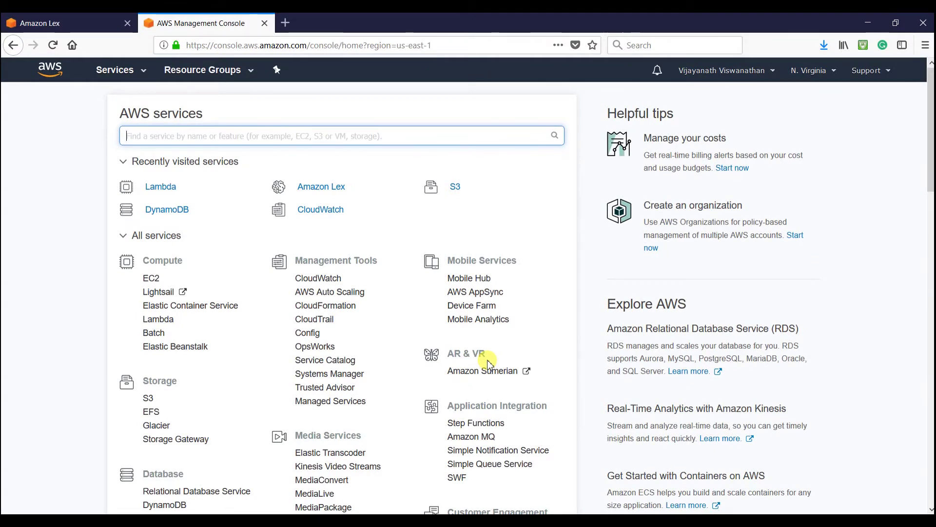
# - In Lambda, author a new function from scratch named myReasturantBot with the Node.js 6.10 runtime
pyautogui.write('lamb')
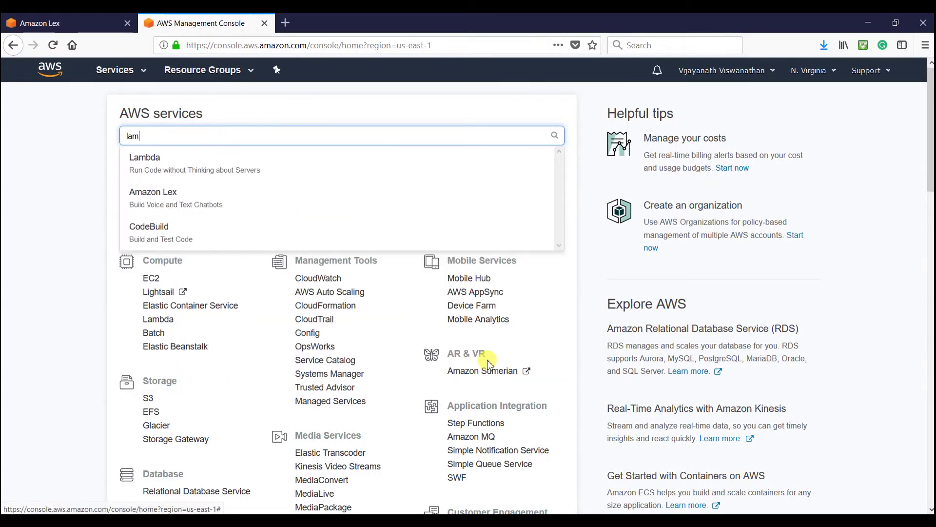
pyautogui.click(273, 158)
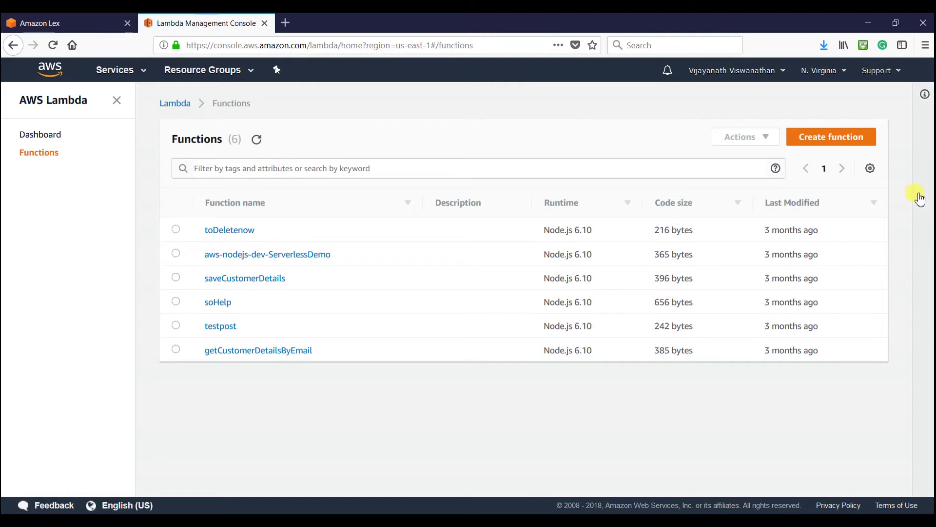
pyautogui.click(819, 141)
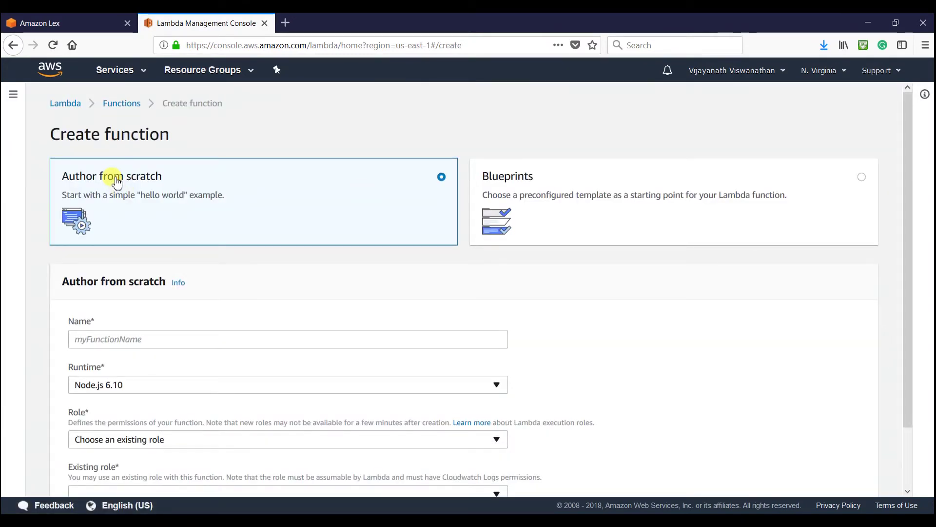
pyautogui.scroll(-1, 190, 330)
pyautogui.click(111, 272)
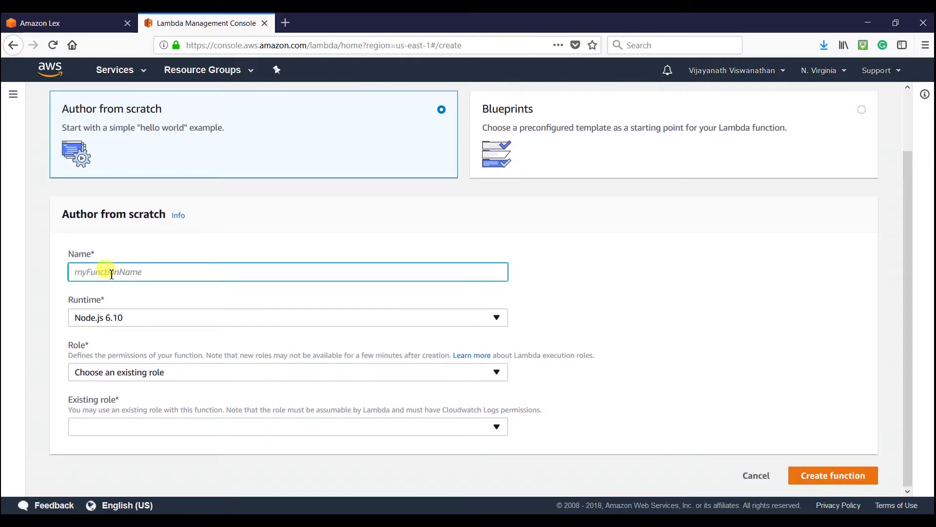
pyautogui.write('my')
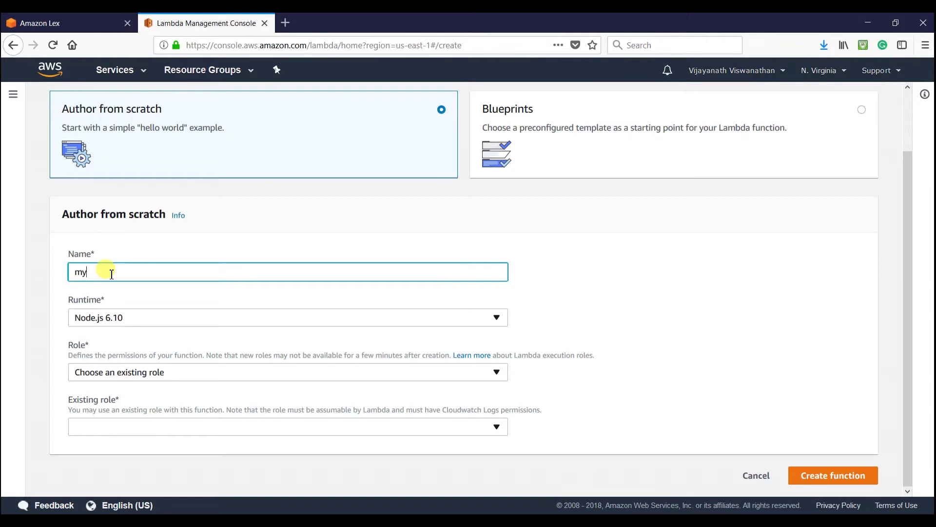
pyautogui.write('ReastaurantBot')
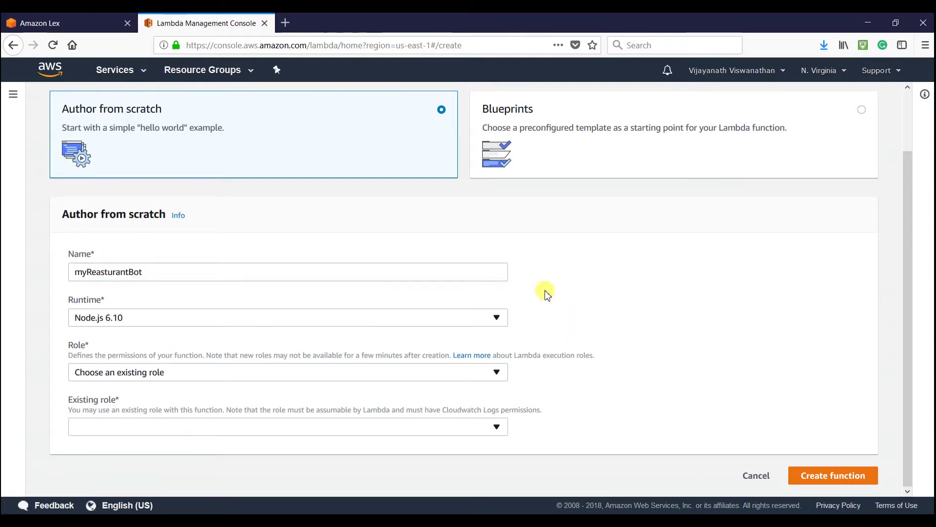
pyautogui.click(239, 324)
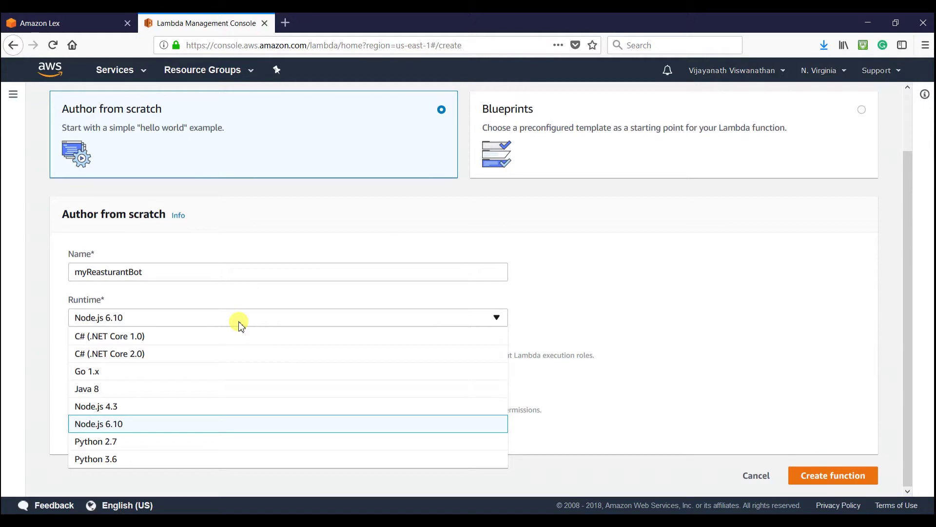
pyautogui.click(136, 425)
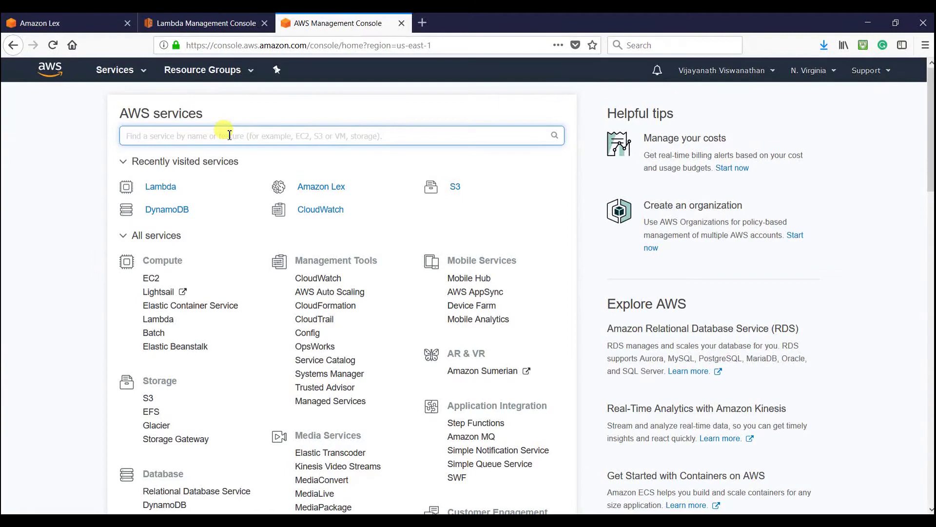
# - In IAM, begin a new role trusted by the Lambda service and advance to permissions
pyautogui.write('IAM')
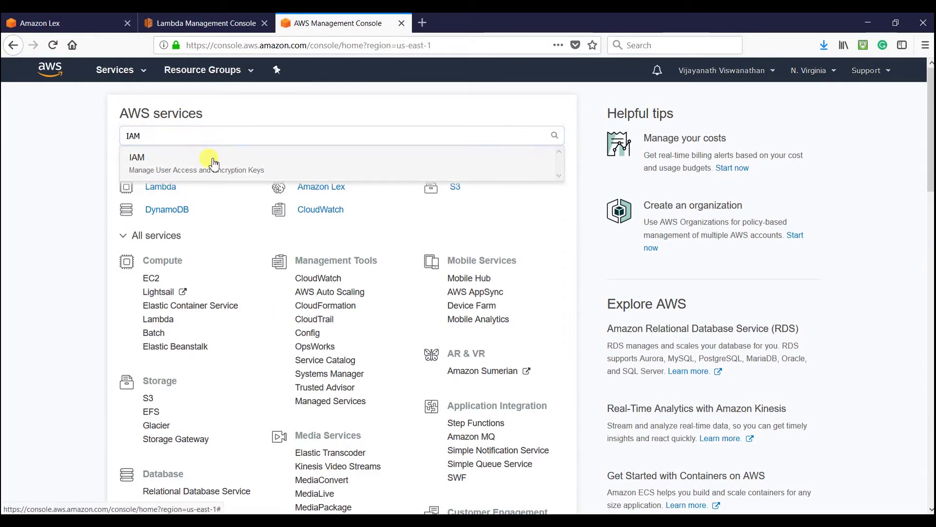
pyautogui.click(214, 163)
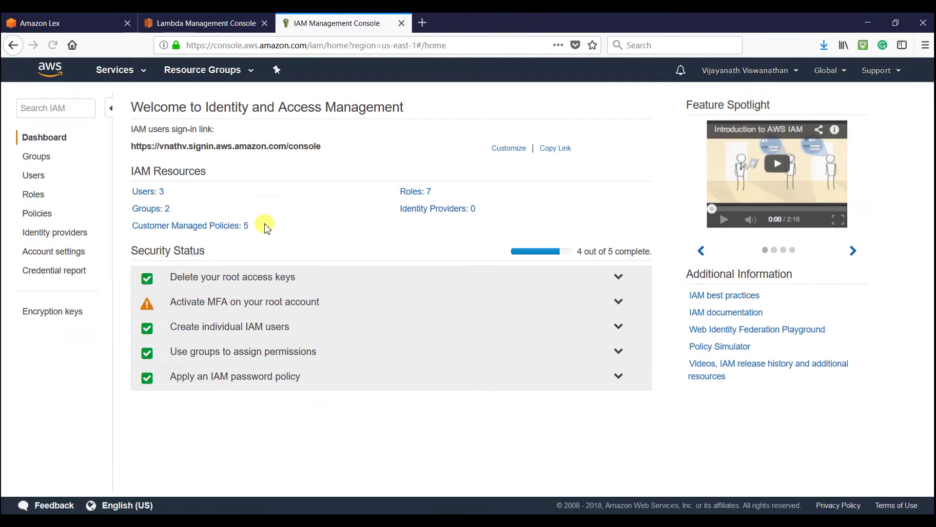
pyautogui.click(34, 195)
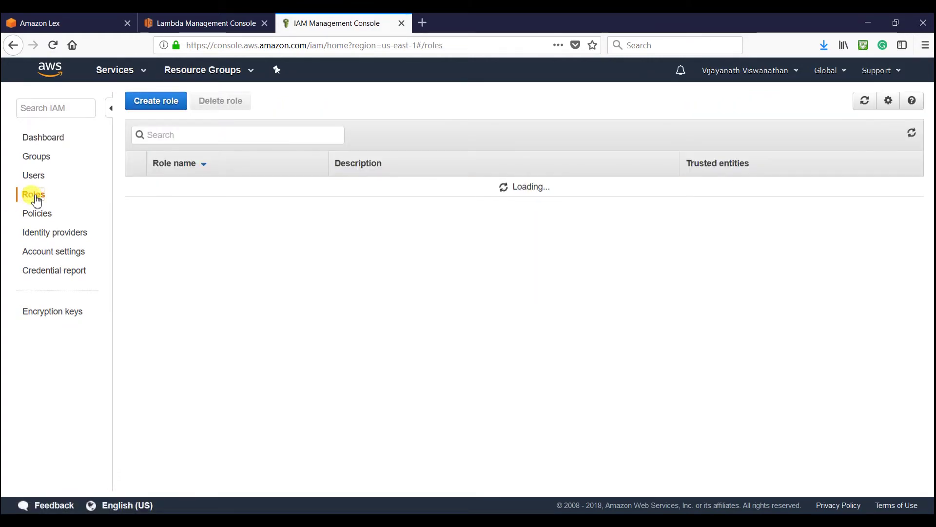
pyautogui.scroll(-3, 208, 382)
pyautogui.click(156, 278)
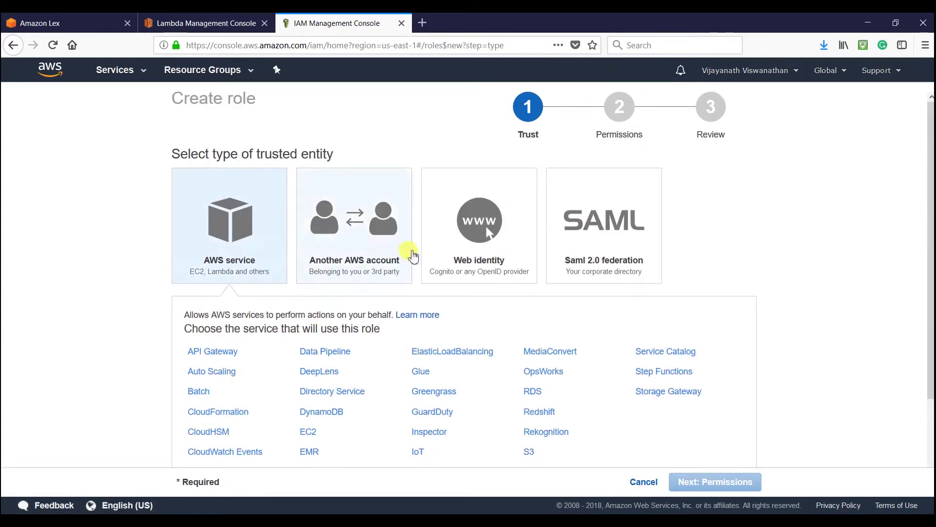
pyautogui.scroll(-2, 341, 236)
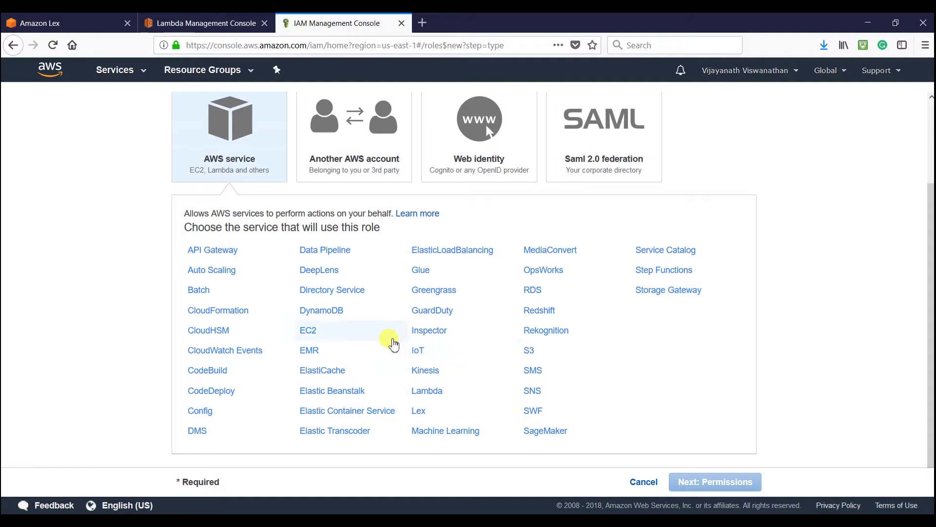
pyautogui.click(430, 390)
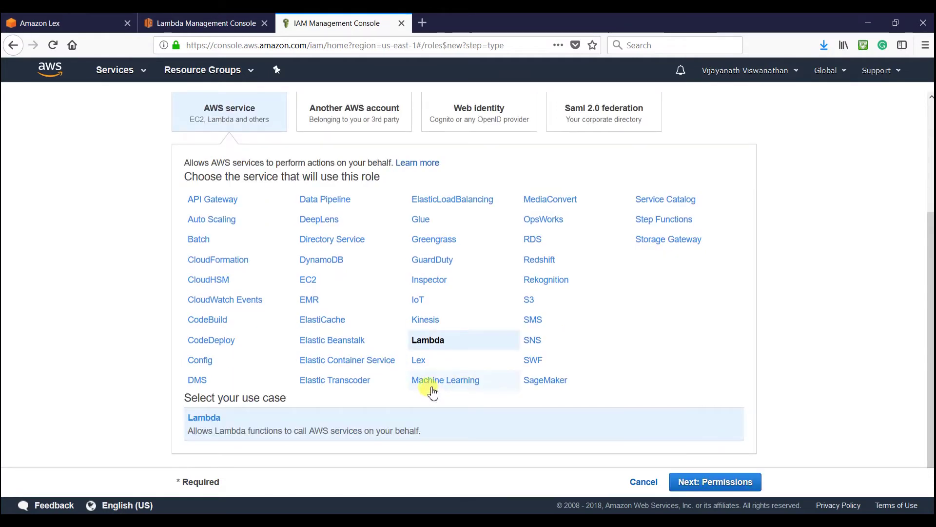
pyautogui.click(685, 481)
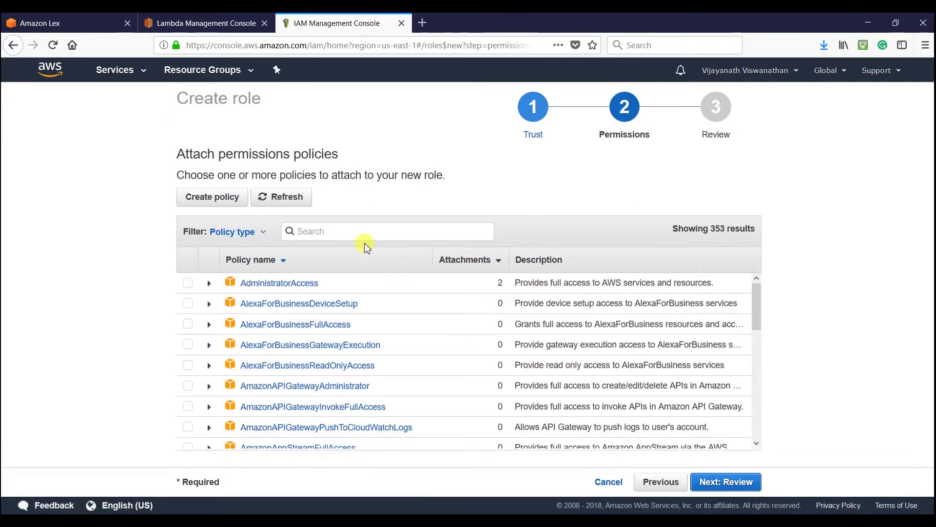
# - Attach AmazonDynamoDBFullAccess and create the role MyResturantBotRole
pyautogui.click(352, 235)
pyautogui.write('dyna')
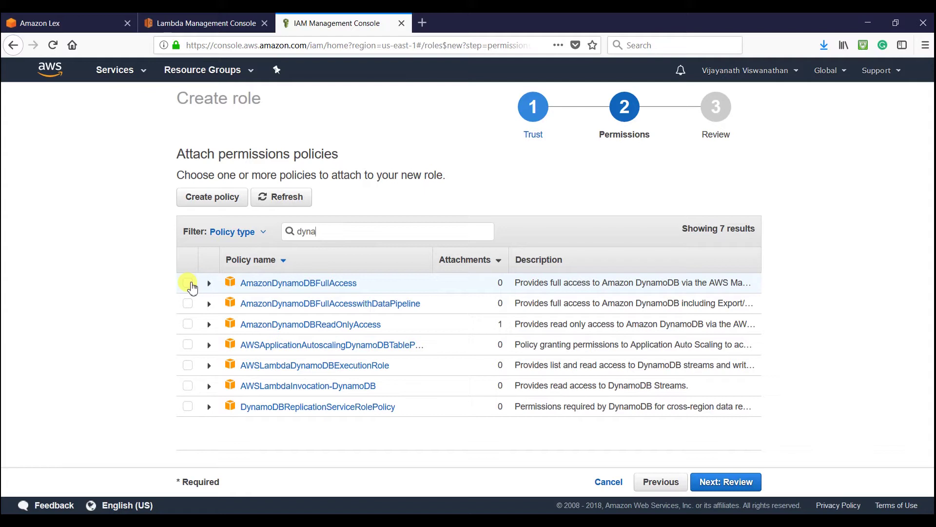
pyautogui.click(188, 282)
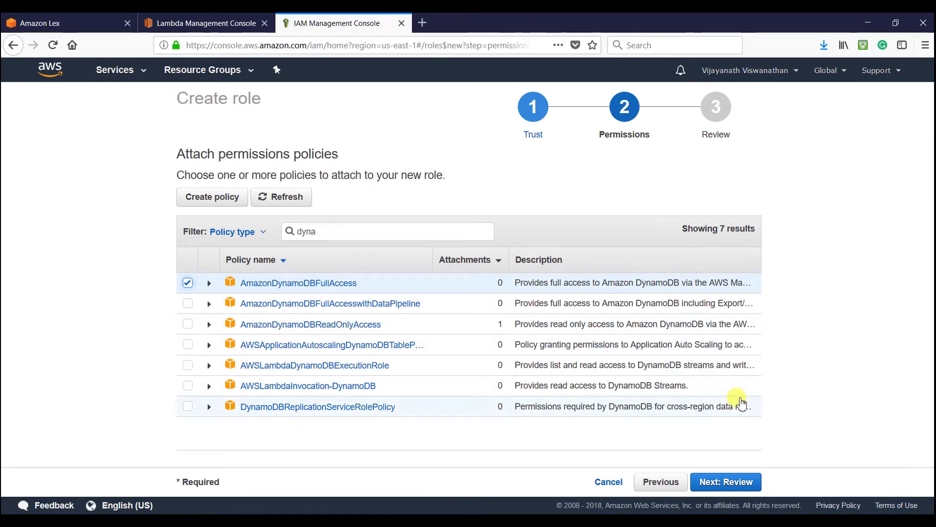
pyautogui.click(713, 486)
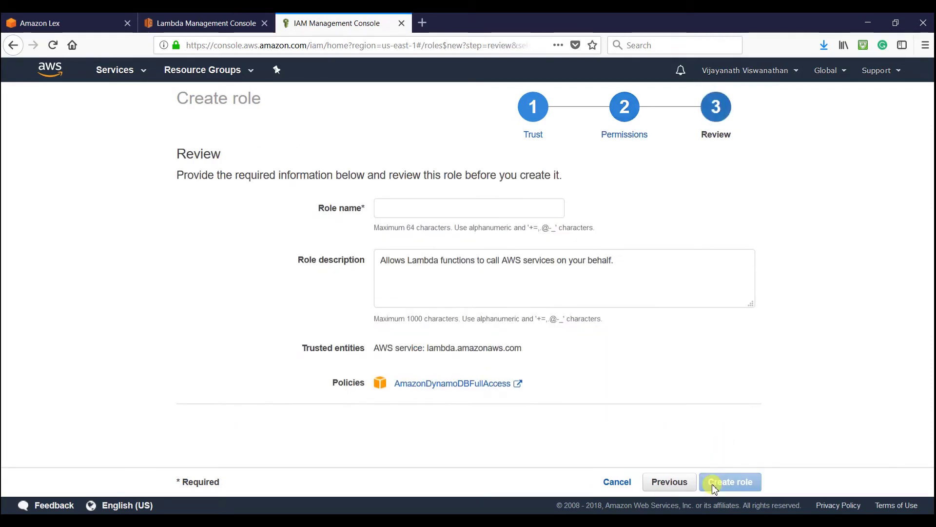
pyautogui.click(437, 210)
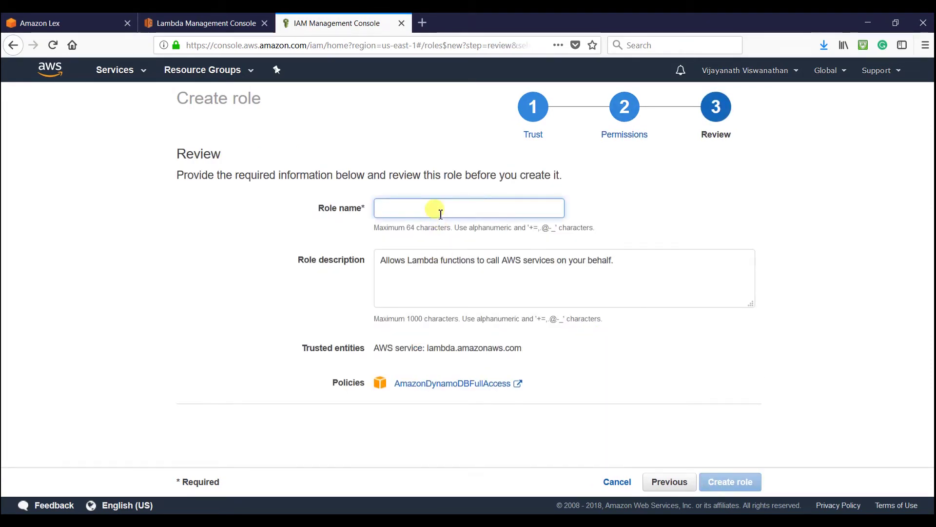
pyautogui.write('M')
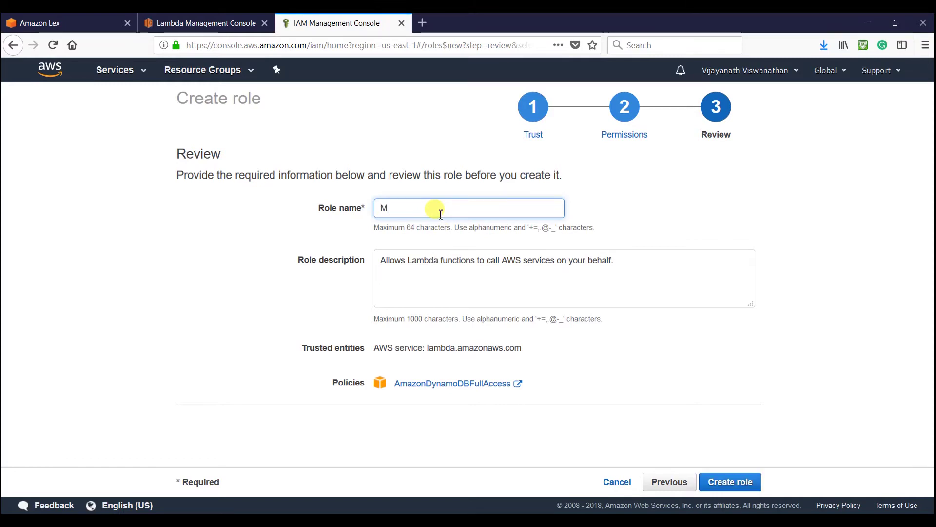
pyautogui.write('yRestu')
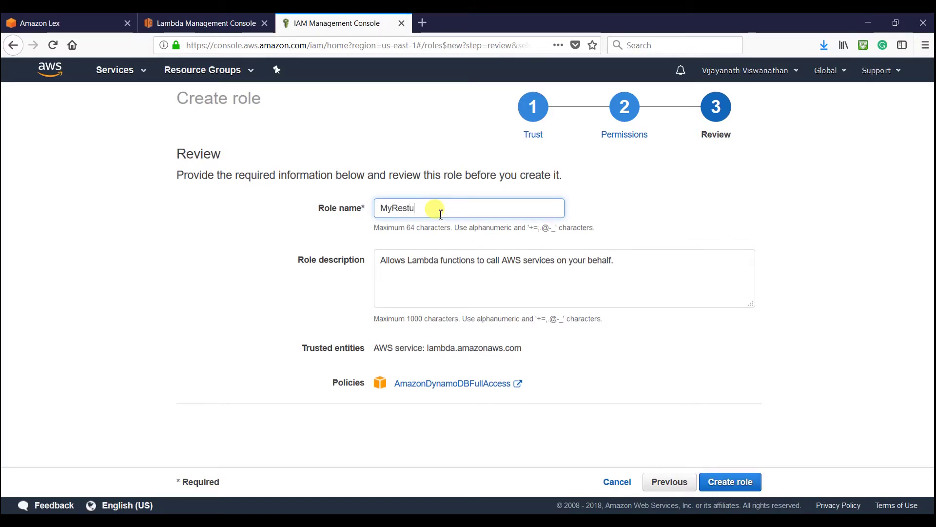
pyautogui.write('rantB')
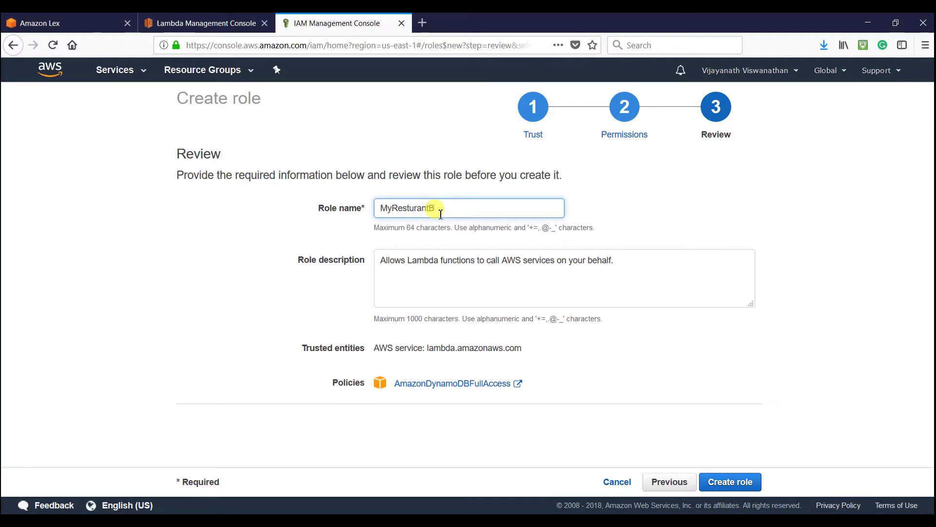
pyautogui.write('otR')
pyautogui.click(720, 483)
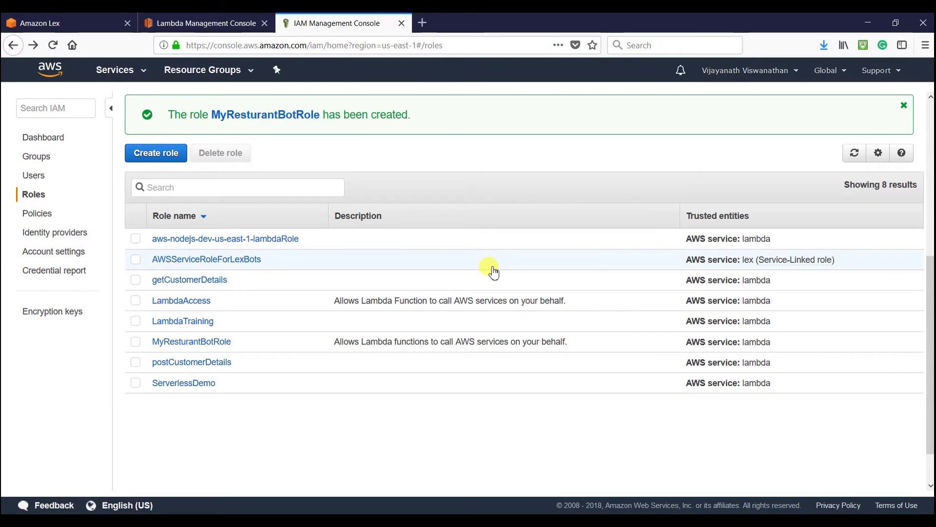
pyautogui.hotkey('ctrl', 'shift', 'Tab')
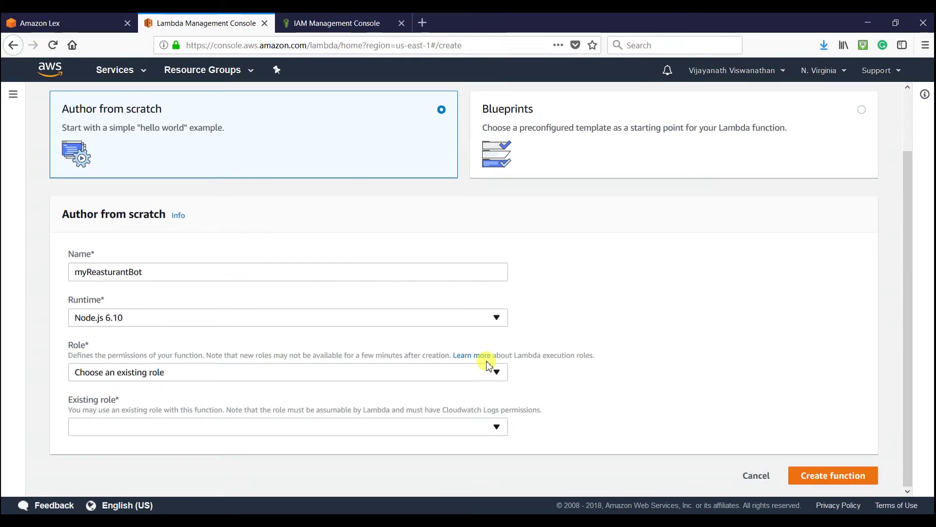
# - Create the Node.js 6.10 function myReasturantBot using the existing role MyResturantBotRole
pyautogui.click(54, 48)
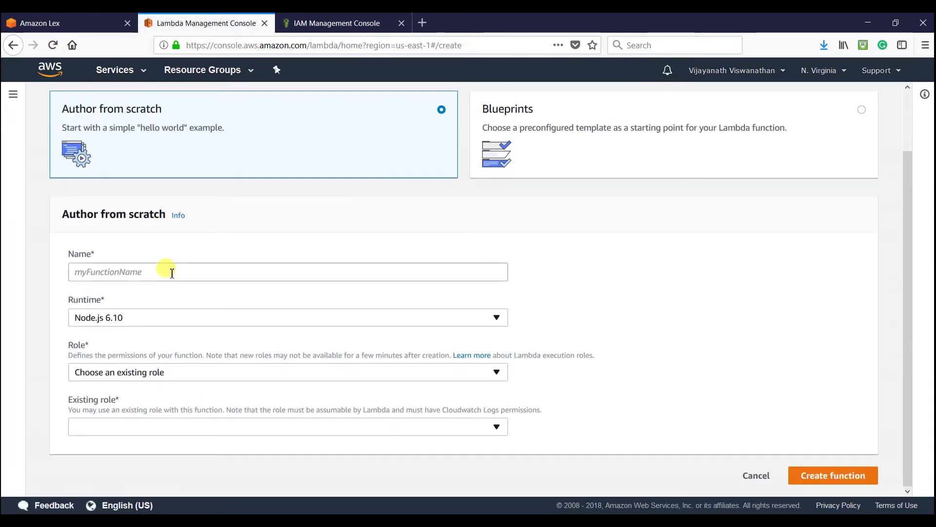
pyautogui.click(164, 274)
pyautogui.write('my')
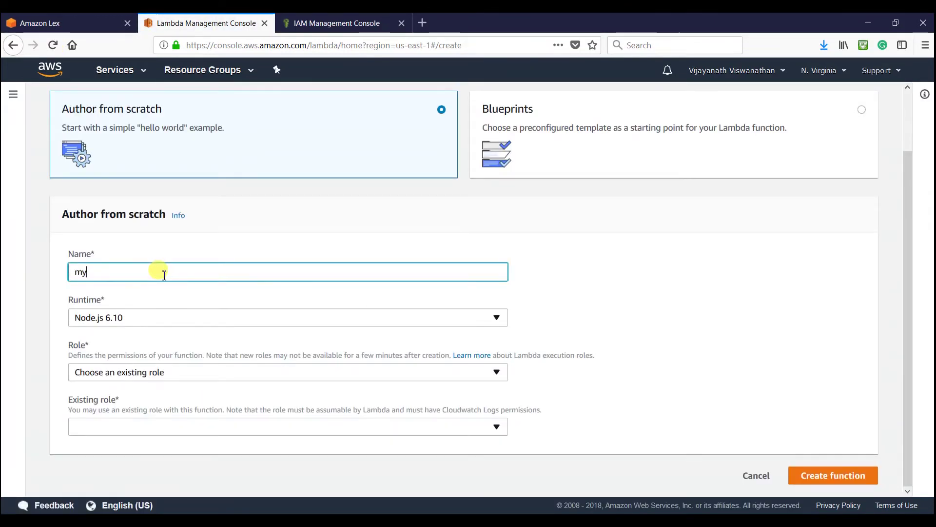
pyautogui.press('BackSpace')
pyautogui.write('ReasturantBot')
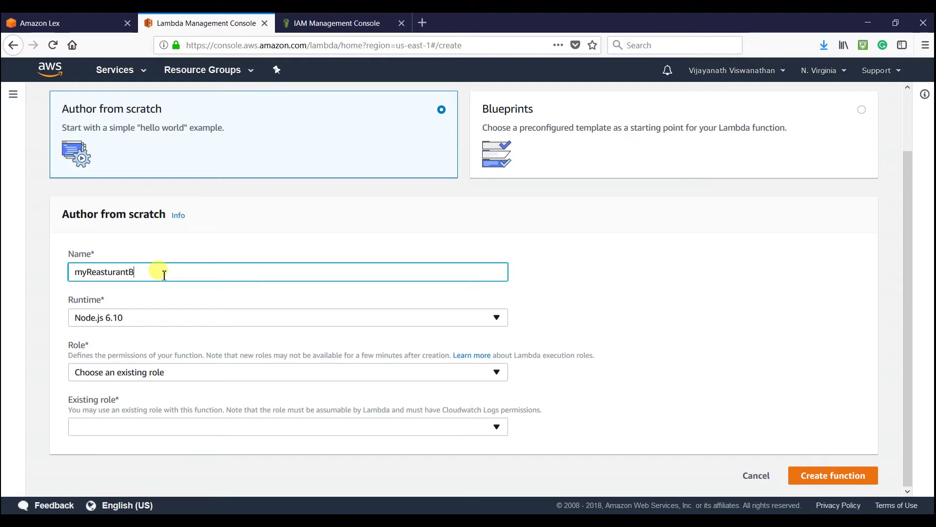
pyautogui.click(353, 373)
pyautogui.click(188, 390)
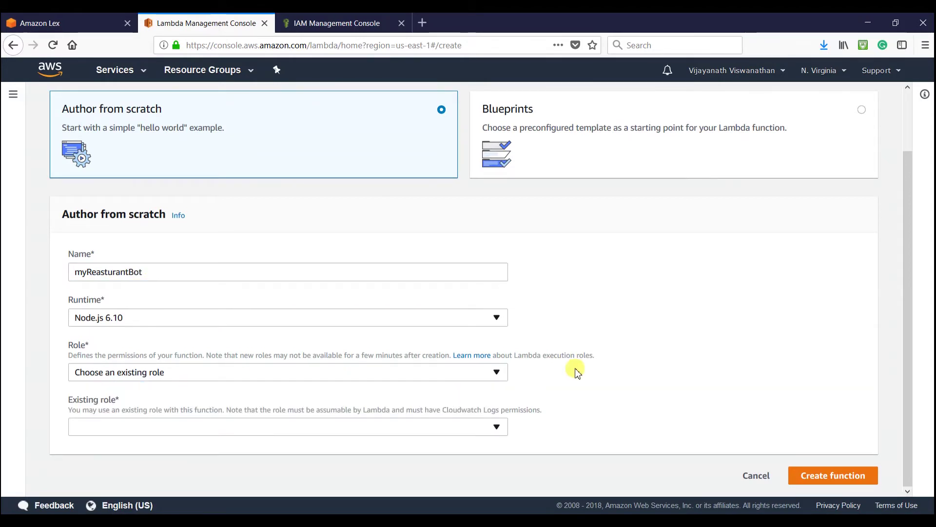
pyautogui.click(439, 428)
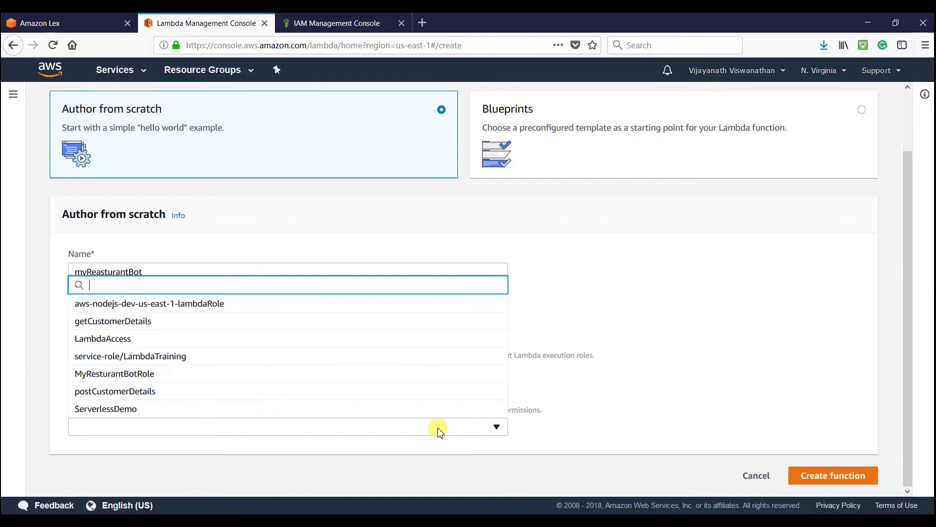
pyautogui.click(161, 379)
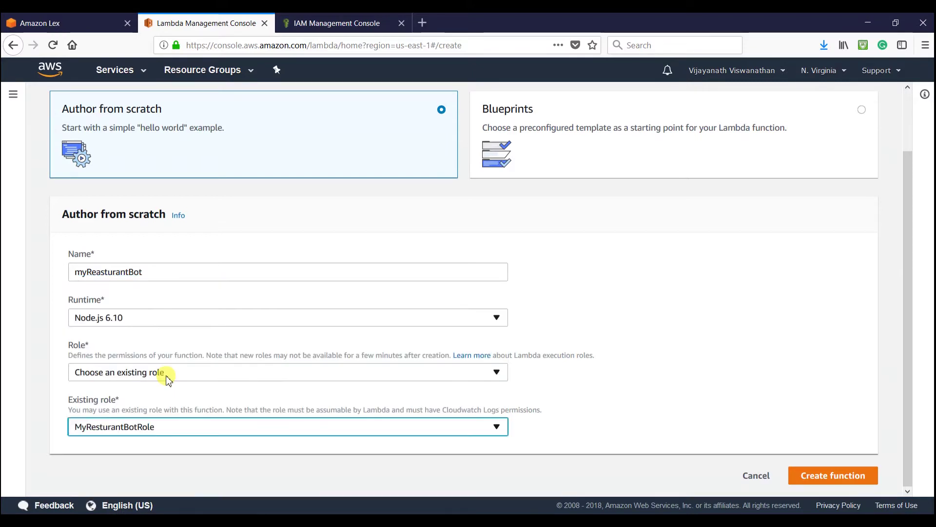
pyautogui.click(822, 480)
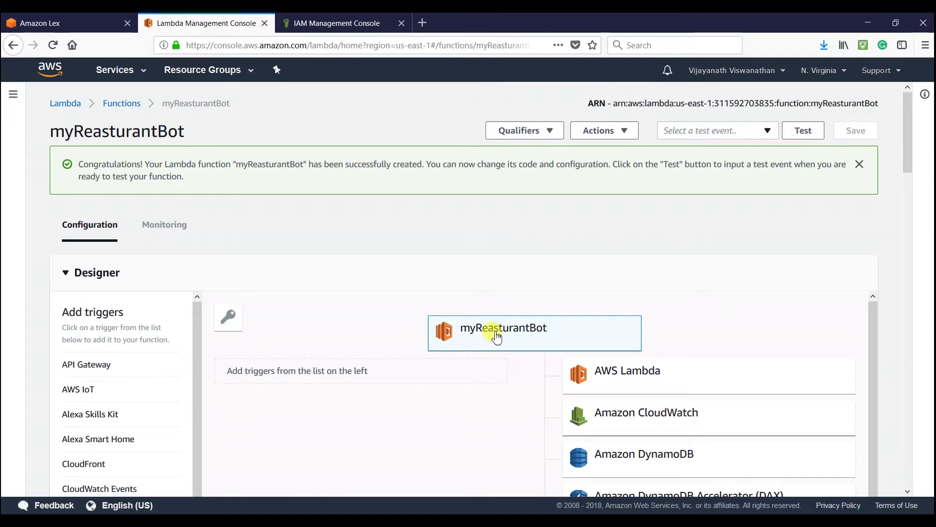
# - Comment out the callback line in index.js
pyautogui.scroll(-3, 637, 324)
pyautogui.scroll(-10, 637, 326)
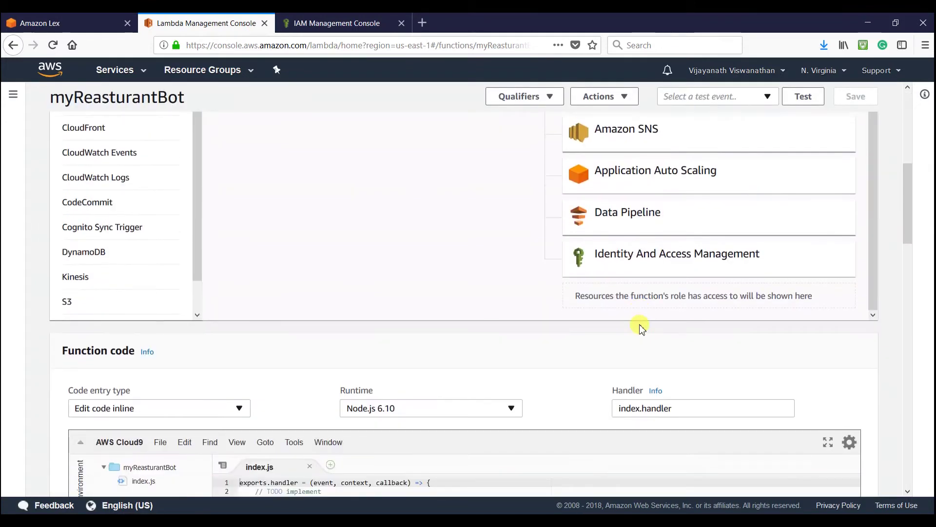
pyautogui.click(395, 243)
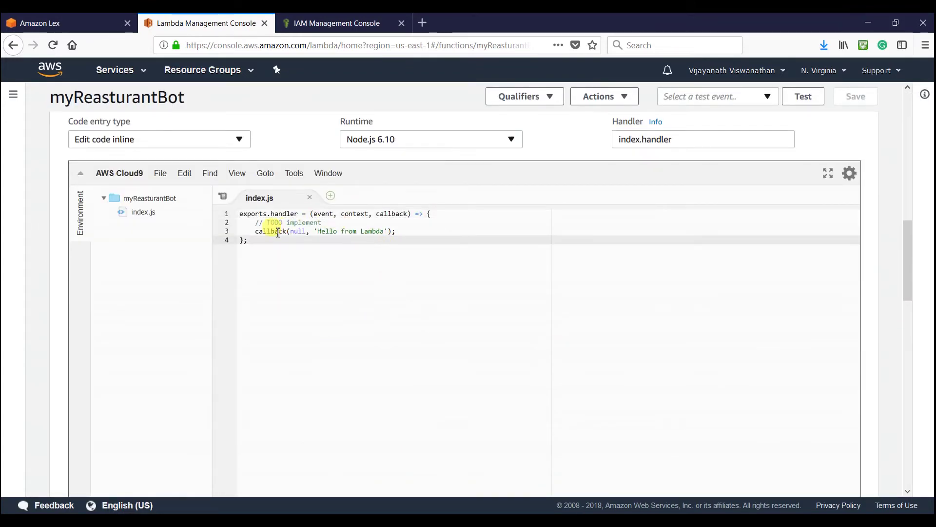
pyautogui.click(254, 234)
pyautogui.hotkey('ctrl', '/')
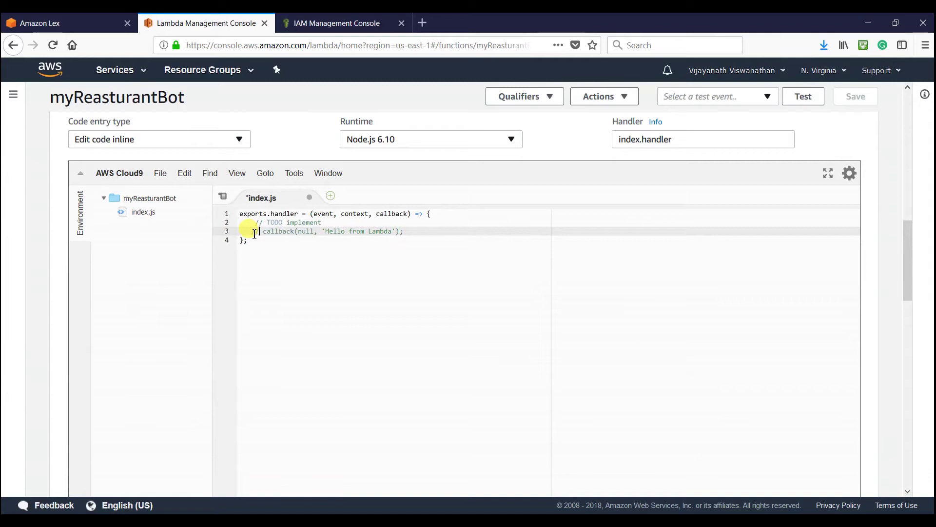
# - Add console.log('This event is ' +event) on a new line after the TODO comment
pyautogui.click(336, 225)
pyautogui.press('Return')
pyautogui.write('console')
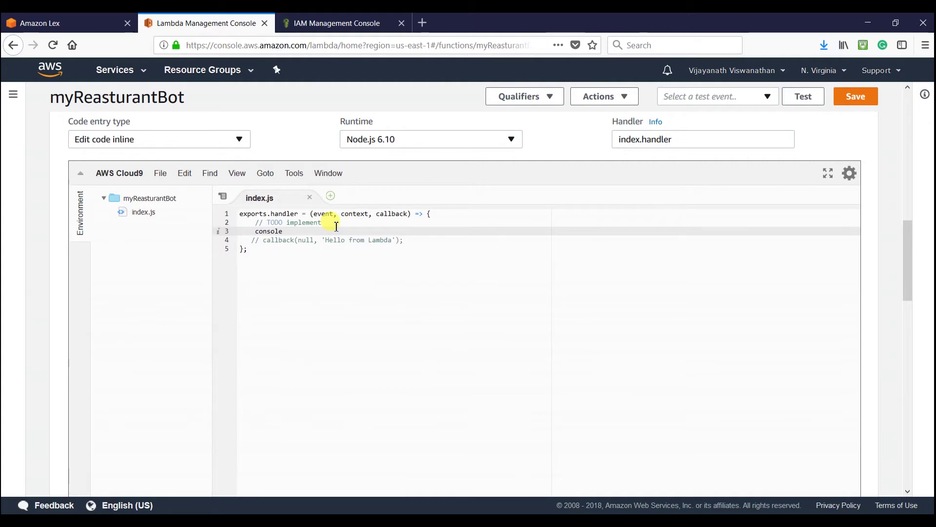
pyautogui.write('.log(')
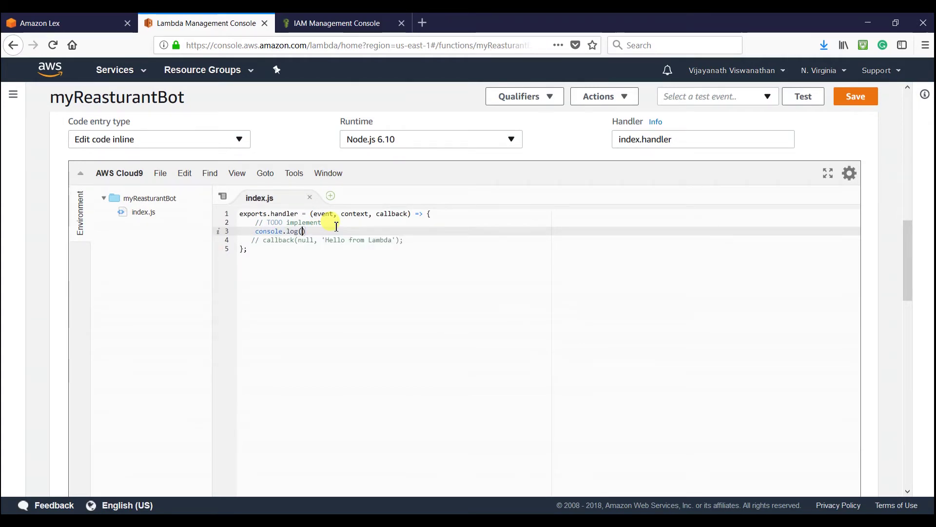
pyautogui.write('eve')
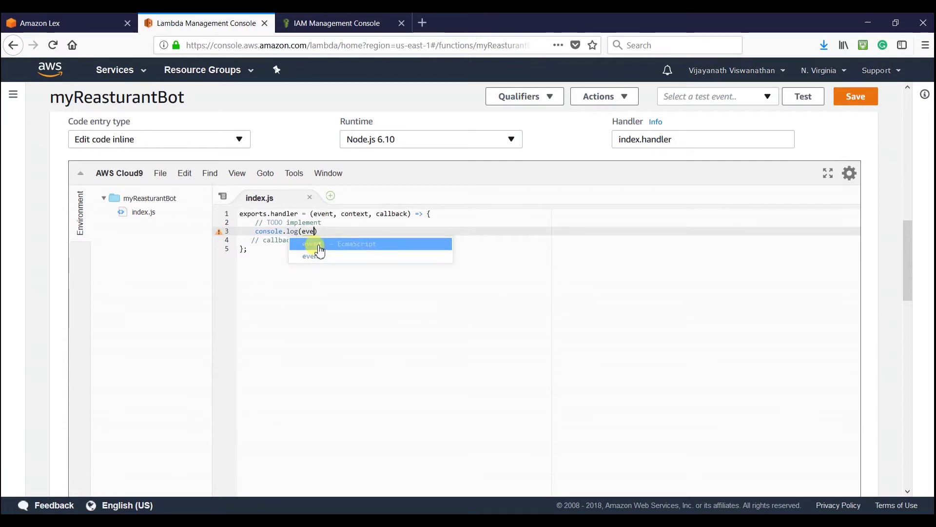
pyautogui.click(318, 246)
pyautogui.click(306, 231)
pyautogui.write("'This ")
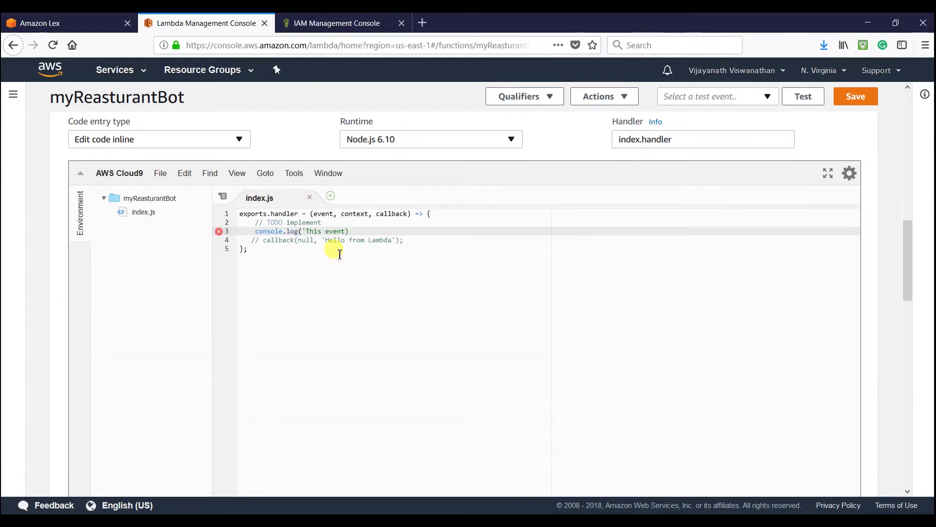
pyautogui.write("event is ' +")
# - Save the edited function code and return to the Lex WorkingHours editor
pyautogui.scroll(1, 366, 273)
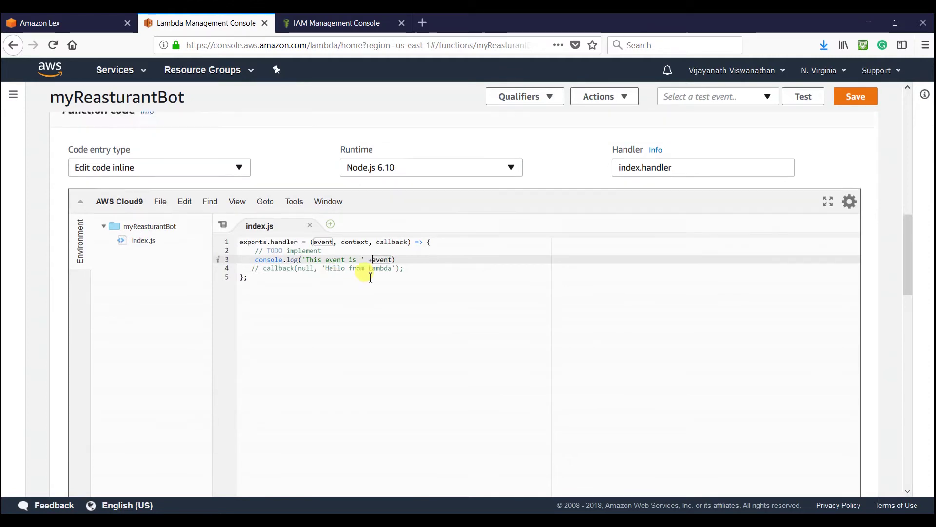
pyautogui.scroll(1, 371, 277)
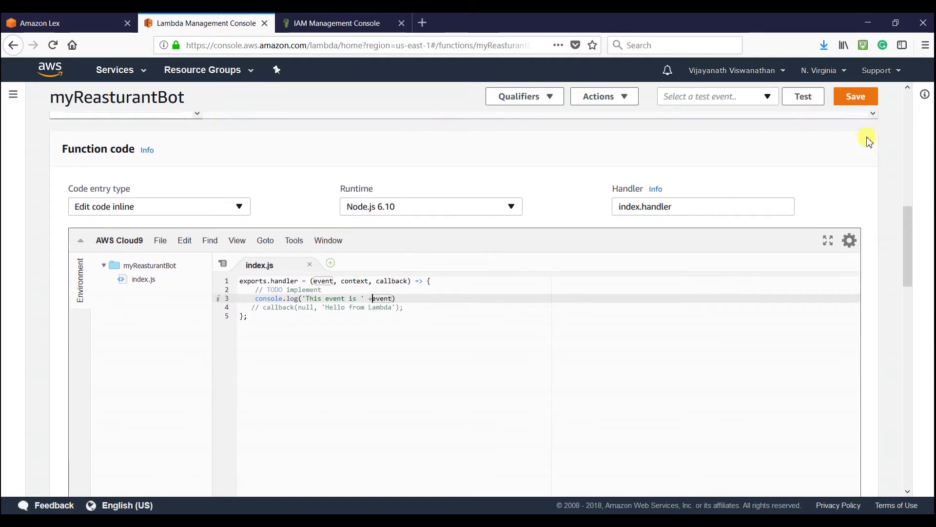
pyautogui.click(856, 98)
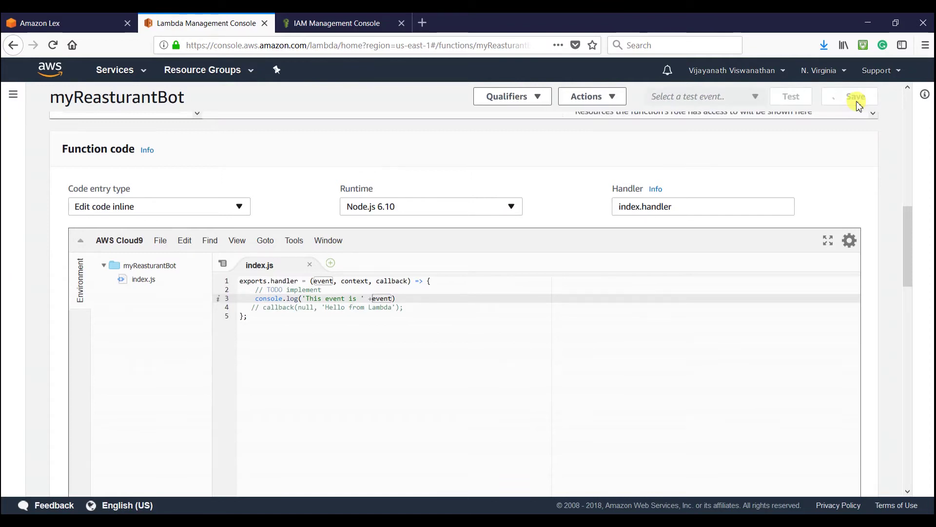
pyautogui.scroll(3, 690, 200)
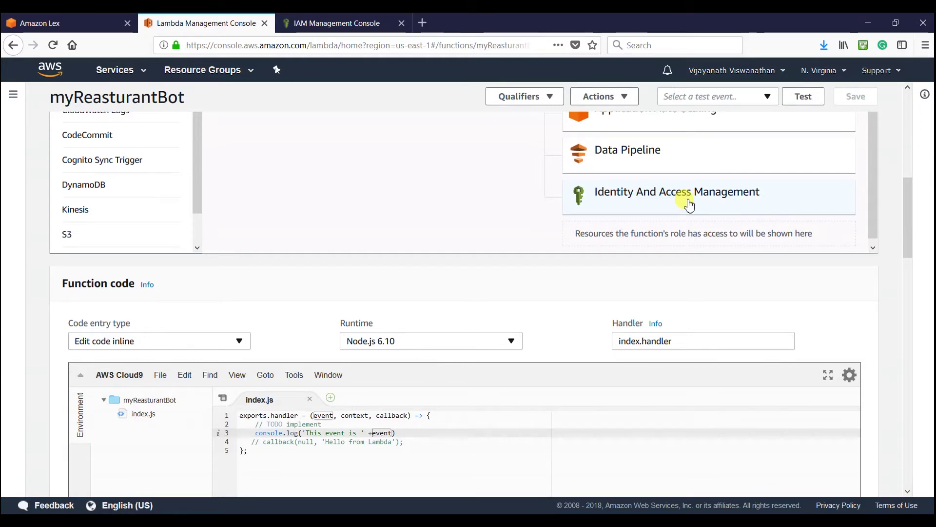
pyautogui.hotkey('ctrl', 'pageup')
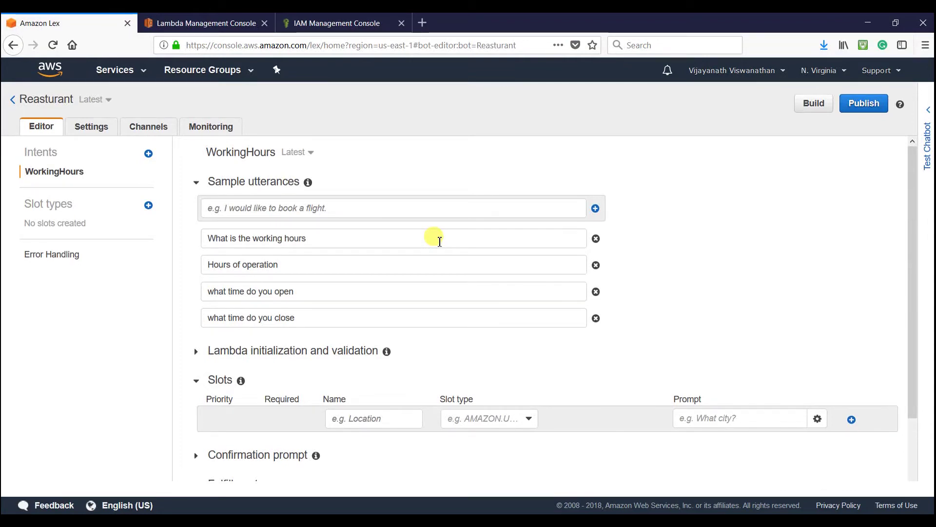
# - Reload Lex and set WorkingHours fulfillment to the AWS Lambda function myReasturantBot
pyautogui.click(53, 46)
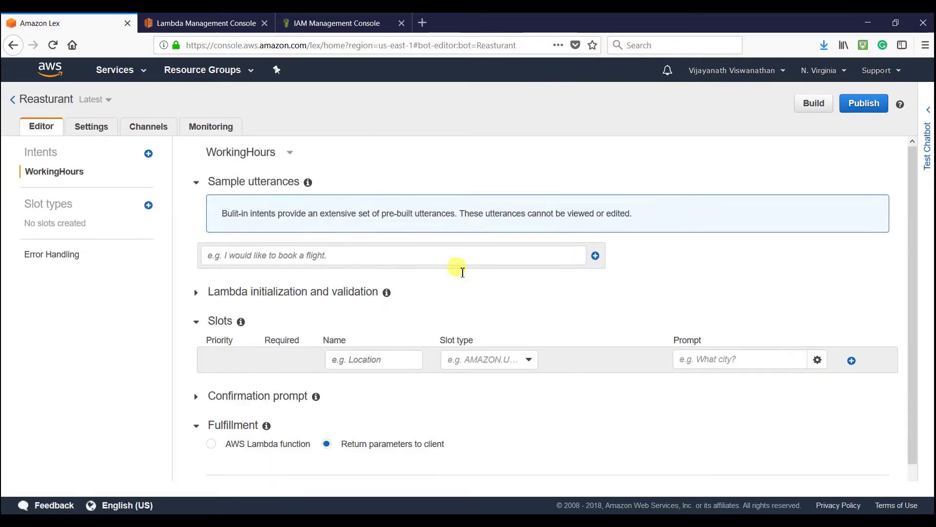
pyautogui.scroll(-2, 470, 273)
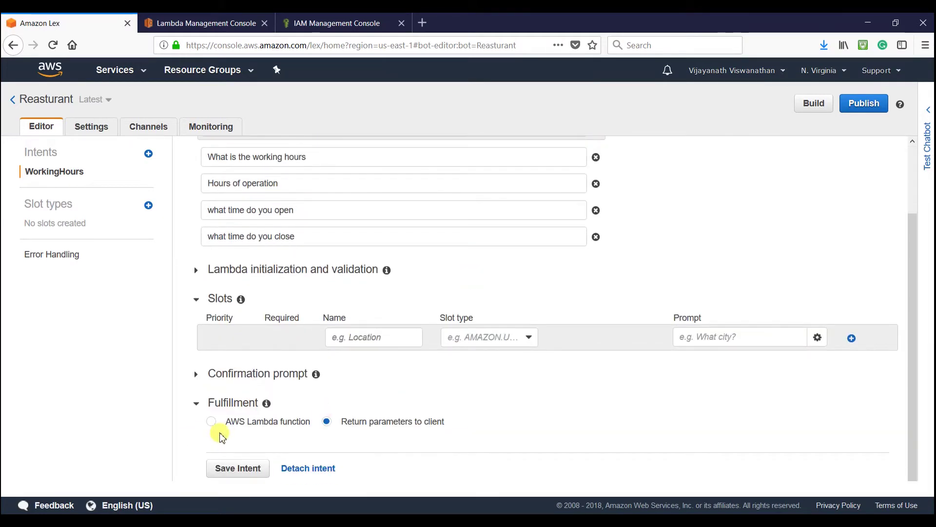
pyautogui.click(209, 423)
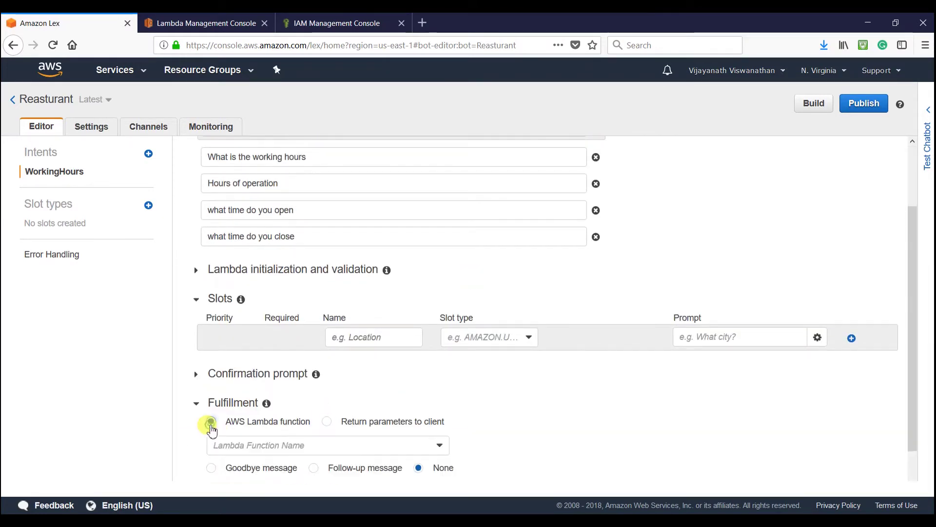
pyautogui.scroll(-1, 495, 421)
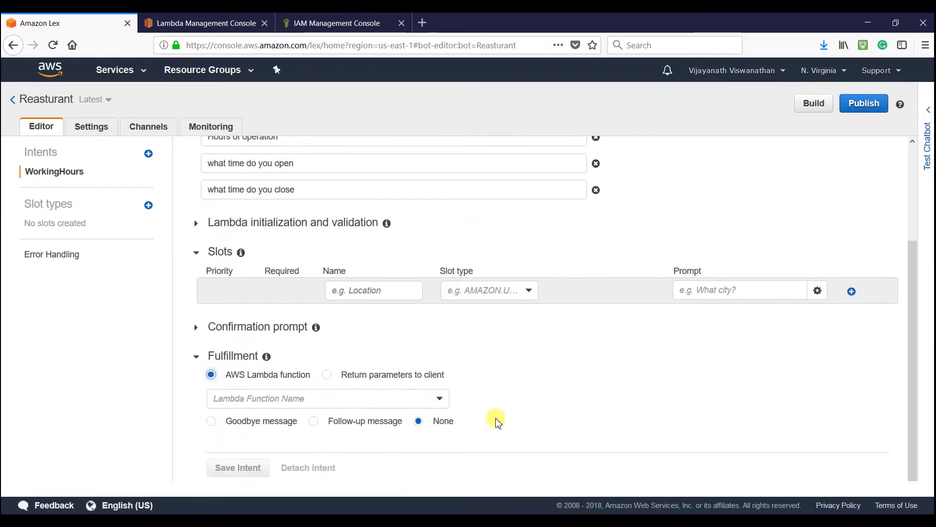
pyautogui.click(403, 404)
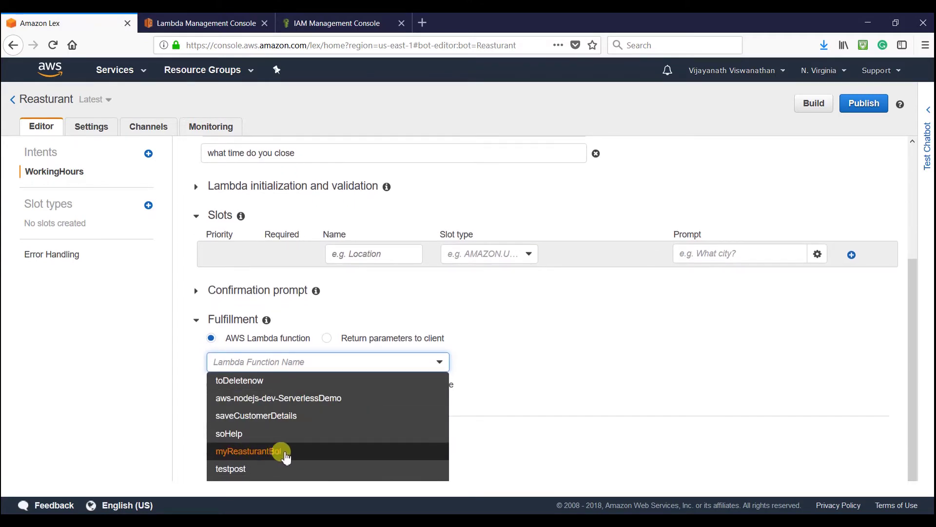
pyautogui.click(286, 453)
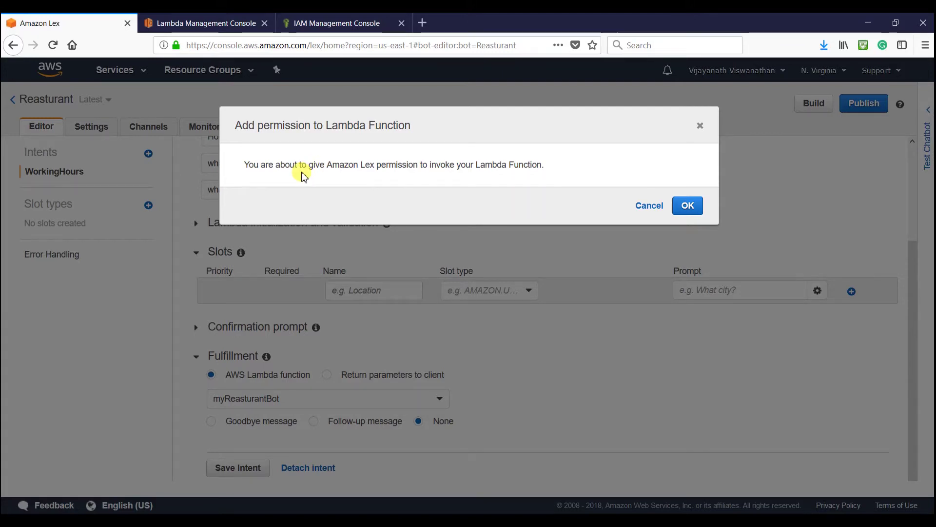
# - Grant Lex permission to invoke myReasturantBot, then build the Reasturant bot
pyautogui.click(688, 209)
pyautogui.click(811, 105)
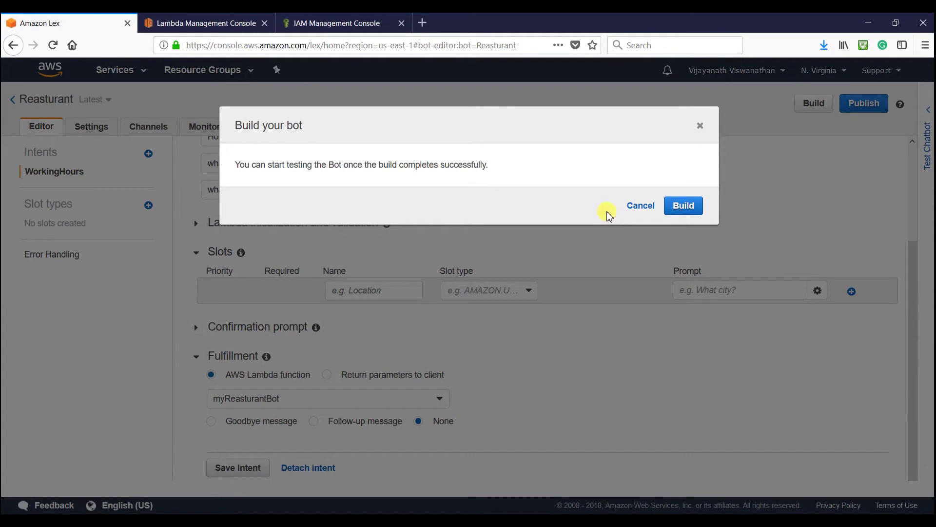
pyautogui.click(693, 208)
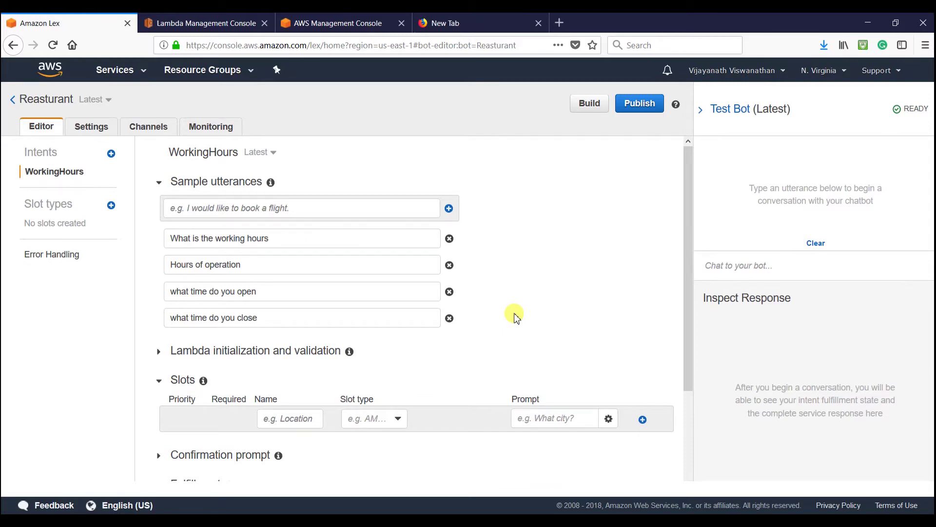
# - Review index.js in Lambda, then bring up the response template in Notepad++
pyautogui.click(166, 24)
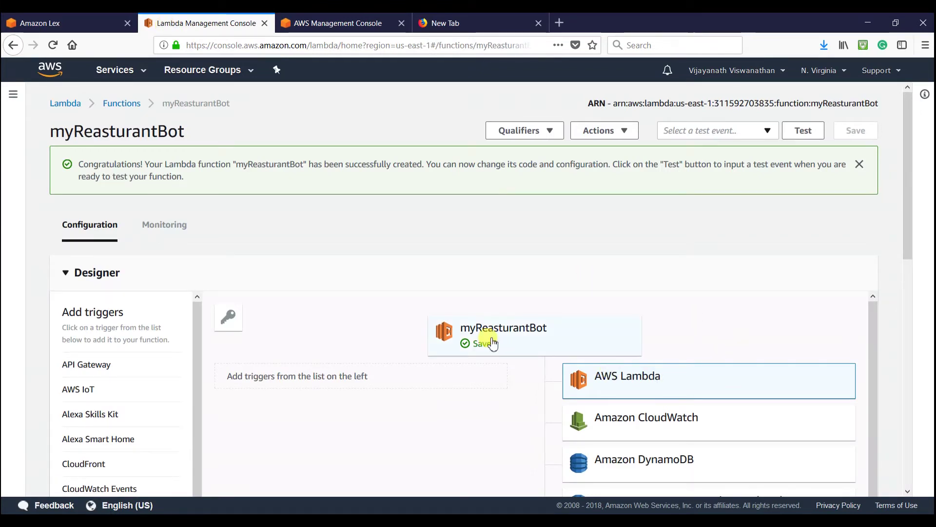
pyautogui.scroll(-3, 507, 331)
pyautogui.scroll(-10, 586, 333)
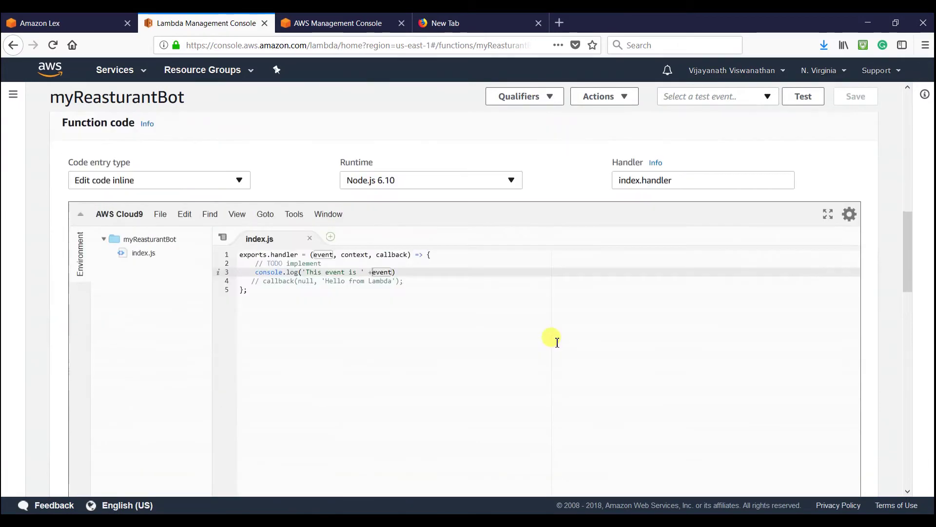
pyautogui.hotkey('alt', 'Tab')
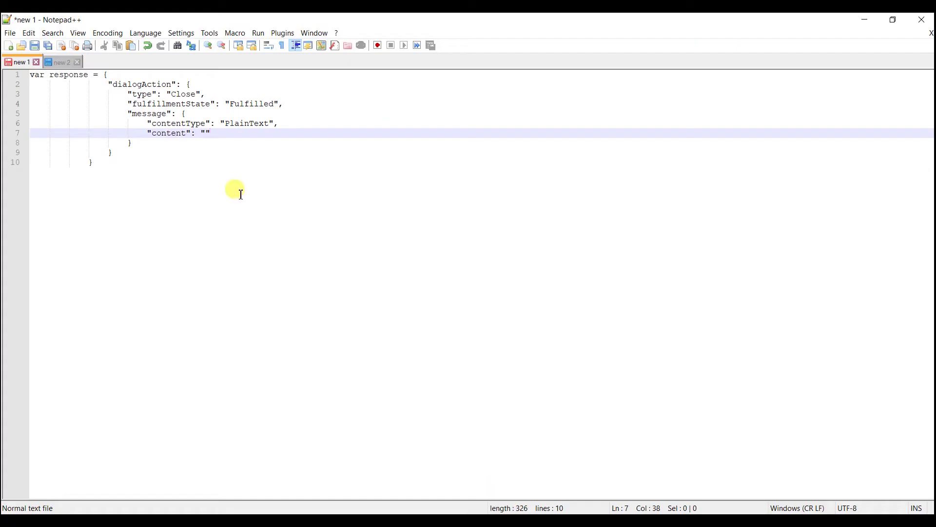
# - Copy the whole var response JSON block in Notepad++
pyautogui.click(236, 191)
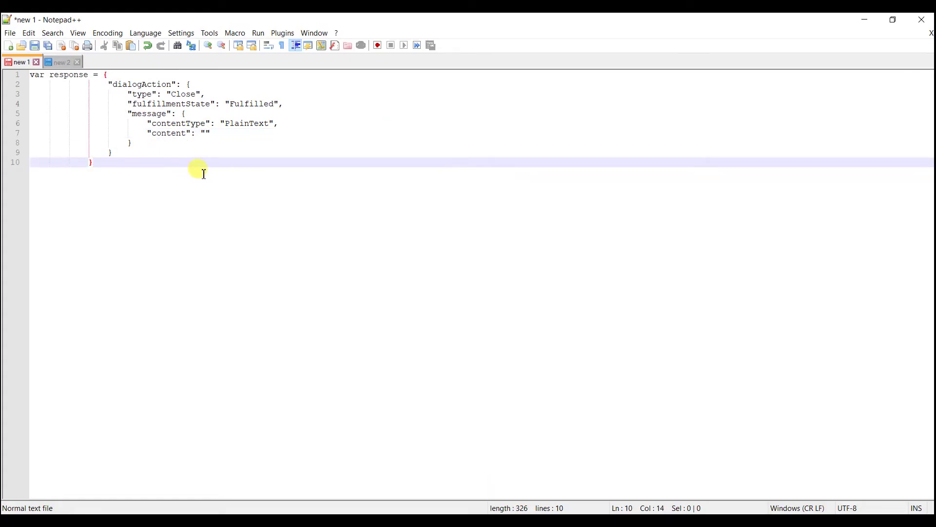
pyautogui.moveTo(103, 161); pyautogui.dragTo(18, 77)
pyautogui.hotkey('ctrl', 'c')
pyautogui.rightClick(54, 89)
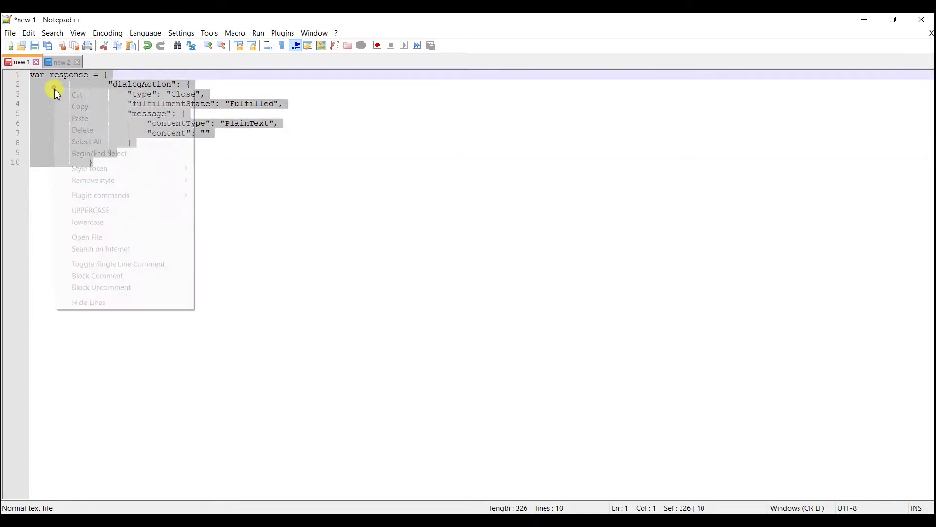
pyautogui.click(93, 107)
# - Back in the Lambda editor, place the cursor after event) on line 3
pyautogui.hotkey('alt', 'Tab')
pyautogui.click(376, 240)
pyautogui.click(412, 231)
# - Paste the response JSON block at line 5 of index.js and save
pyautogui.press('Return')
pyautogui.press('Return')
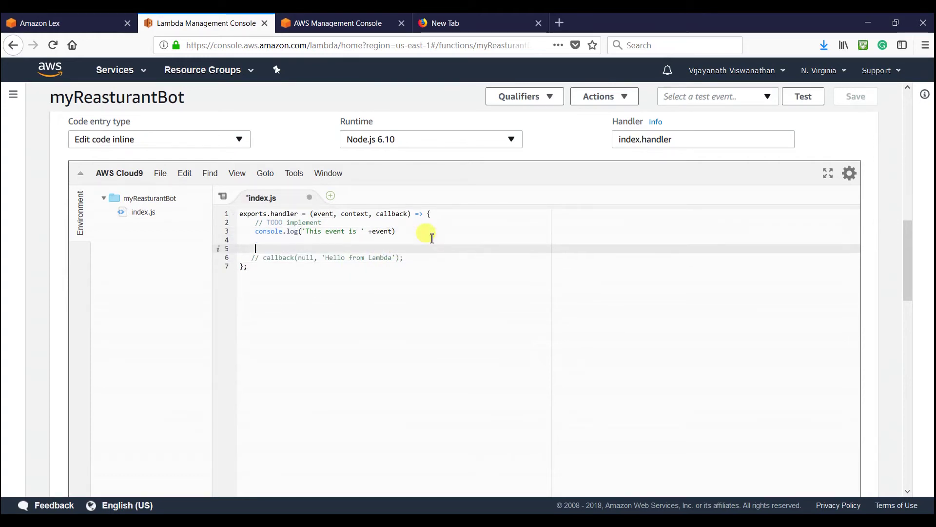
pyautogui.hotkey('ctrl', 'v')
pyautogui.press('Return')
pyautogui.hotkey('ctrl', 's')
# - Fill the response content with 'This is a sample message' and save
pyautogui.click(389, 317)
pyautogui.click(384, 301)
pyautogui.write('This is ')
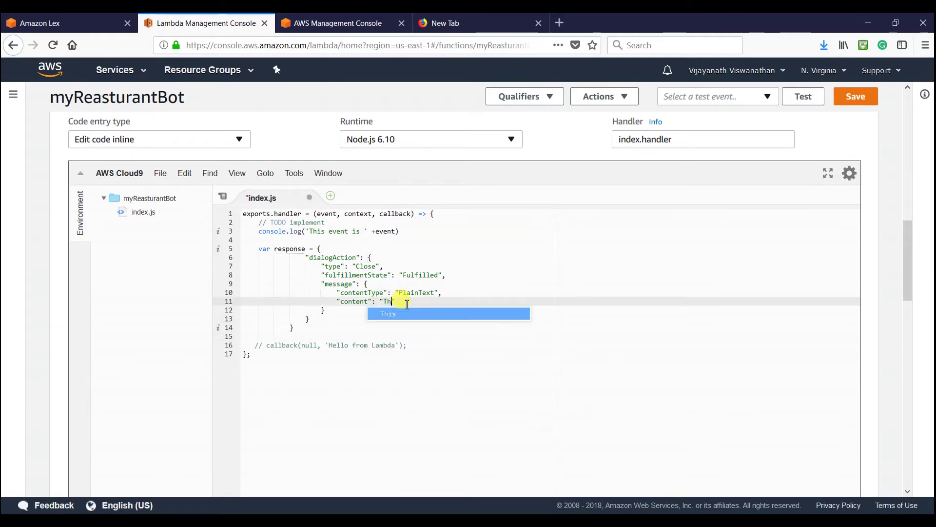
pyautogui.write('a sample me')
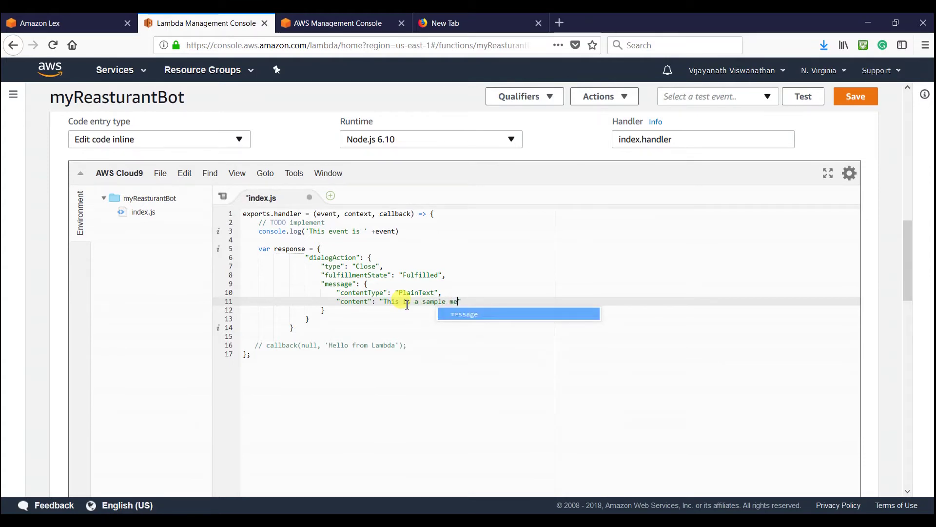
pyautogui.write('ssage')
pyautogui.hotkey('ctrl', 's')
# - Uncomment the callback line and make it return response instead of 'Hello from Lambda'
pyautogui.click(367, 325)
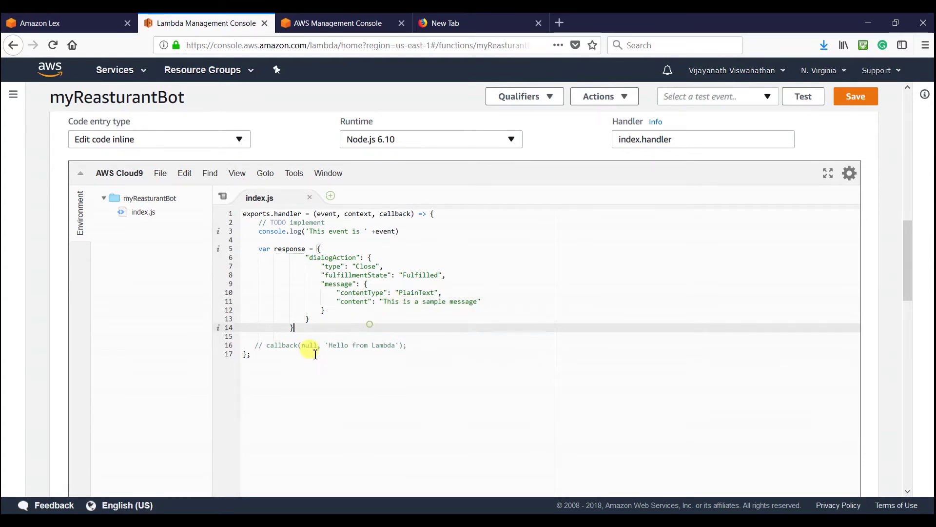
pyautogui.moveTo(267, 344); pyautogui.dragTo(249, 345)
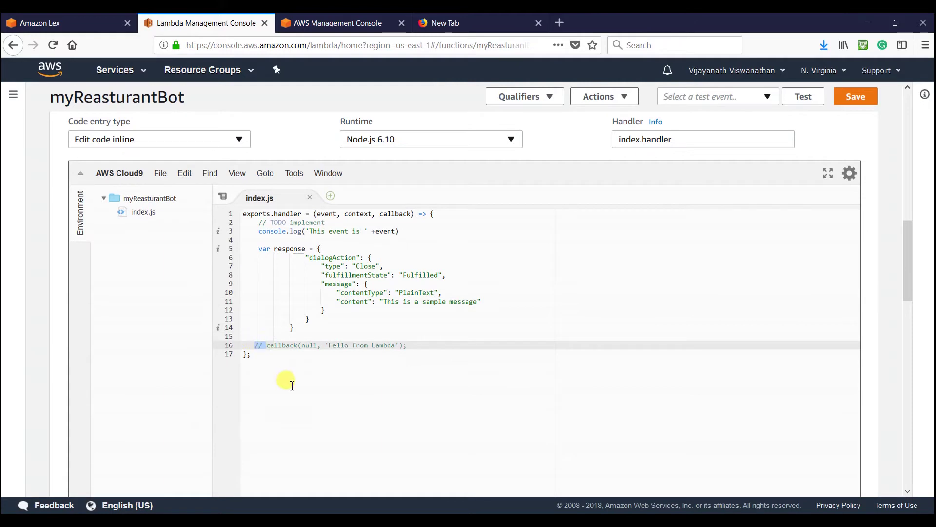
pyautogui.press('BackSpace')
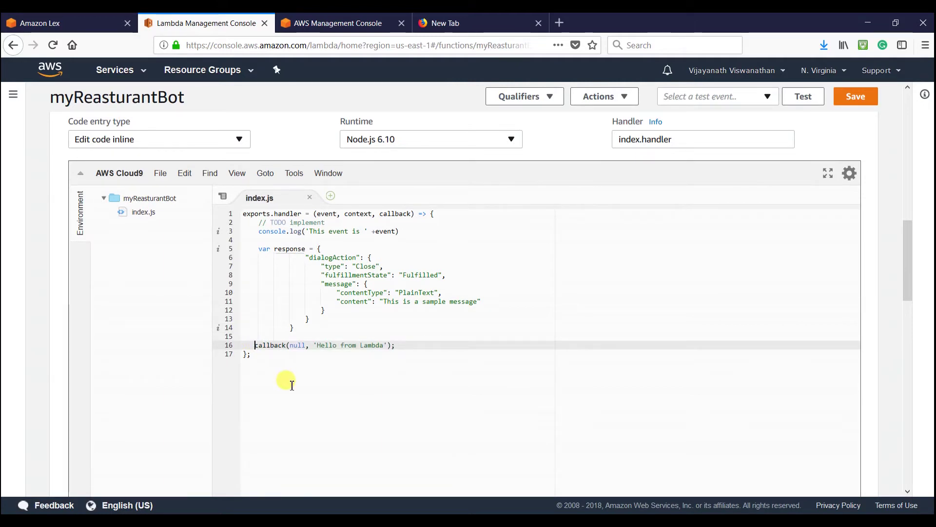
pyautogui.doubleClick(288, 249)
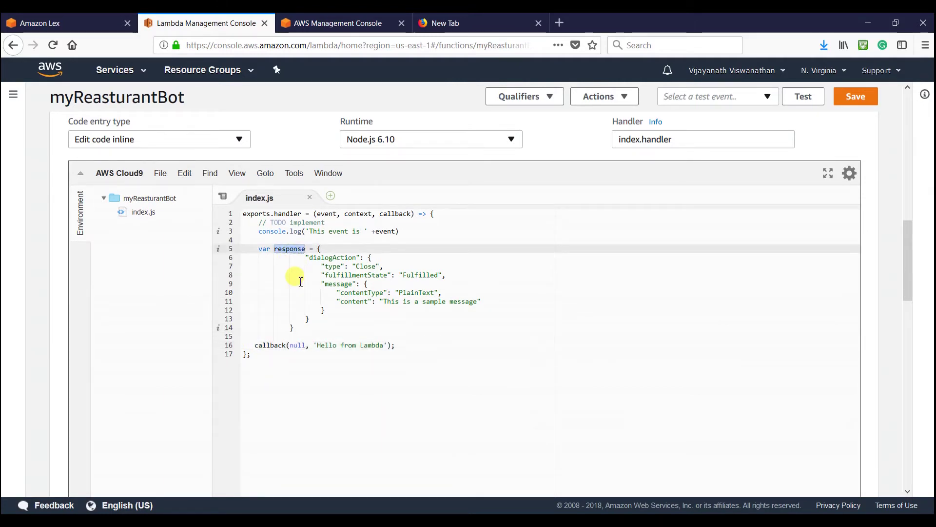
pyautogui.moveTo(356, 342); pyautogui.dragTo(388, 345)
pyautogui.write('response')
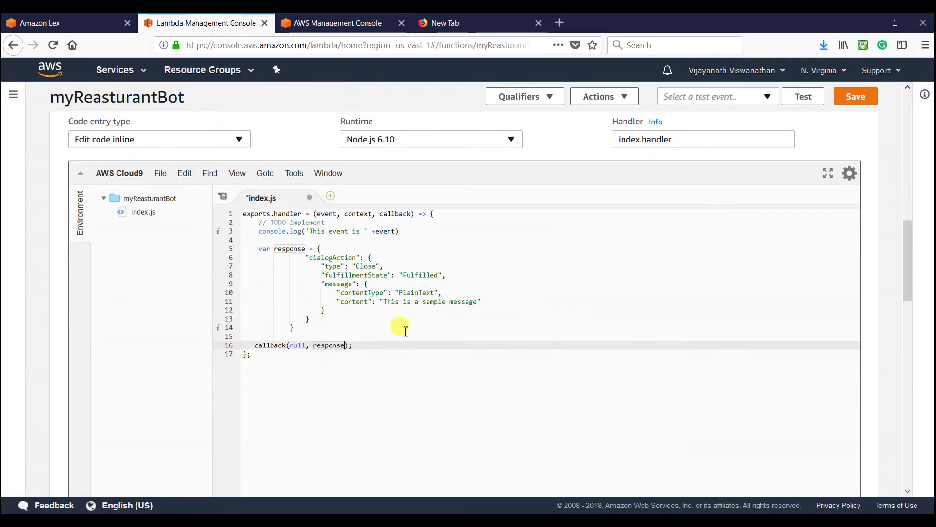
pyautogui.click(397, 327)
# - Insert JSON.stringify() before event in the console.log line
pyautogui.click(375, 231)
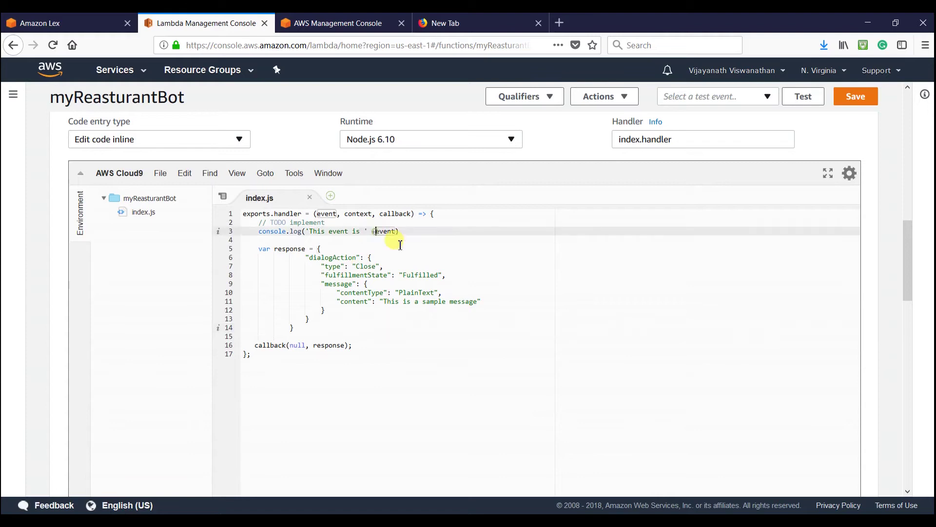
pyautogui.hotkey('ctrl', 's')
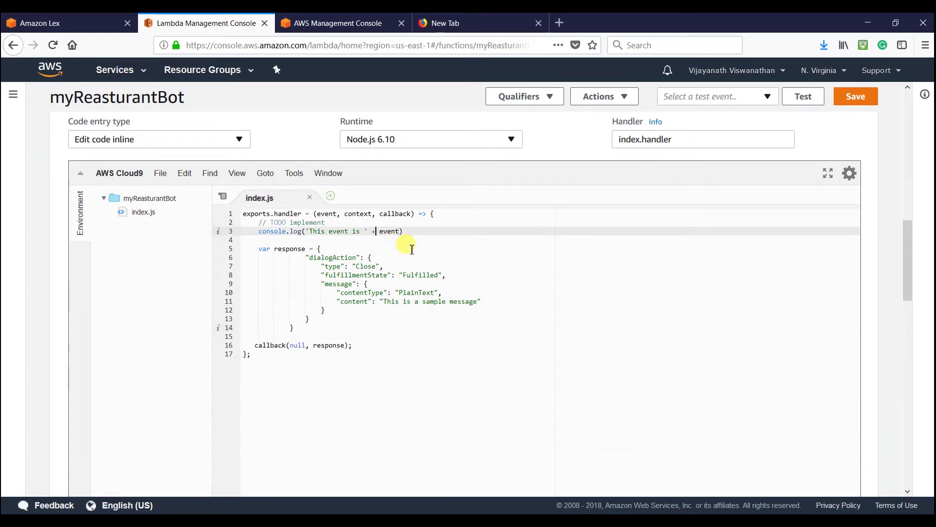
pyautogui.write('JS')
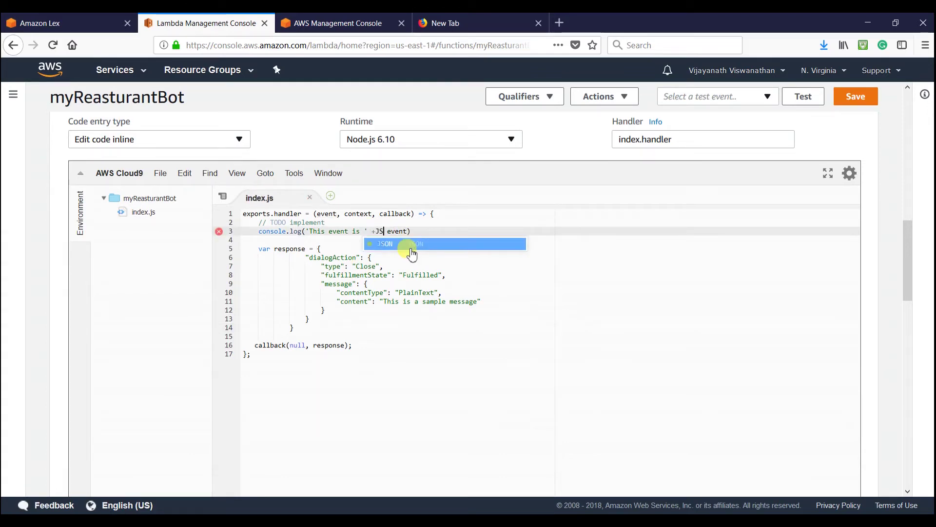
pyautogui.click(412, 244)
pyautogui.click(390, 231)
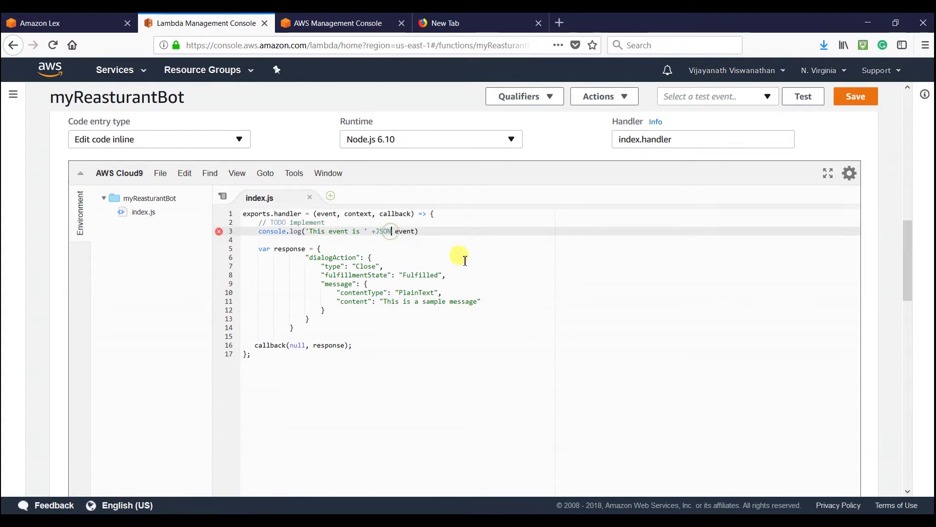
pyautogui.write('.str')
pyautogui.click(419, 244)
# - Move event inside JSON.stringify()'s parentheses and save the Lambda function
pyautogui.doubleClick(453, 231)
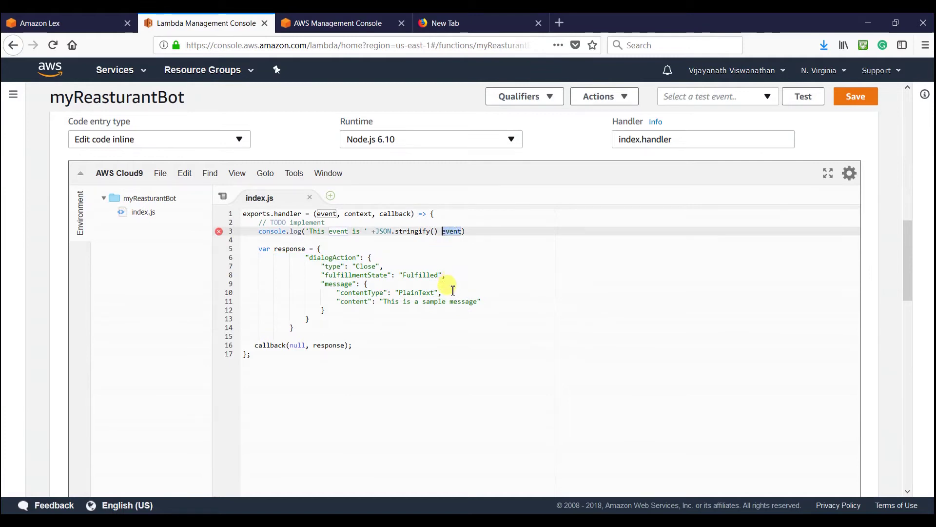
pyautogui.hotkey('ctrl', 'x')
pyautogui.click(433, 232)
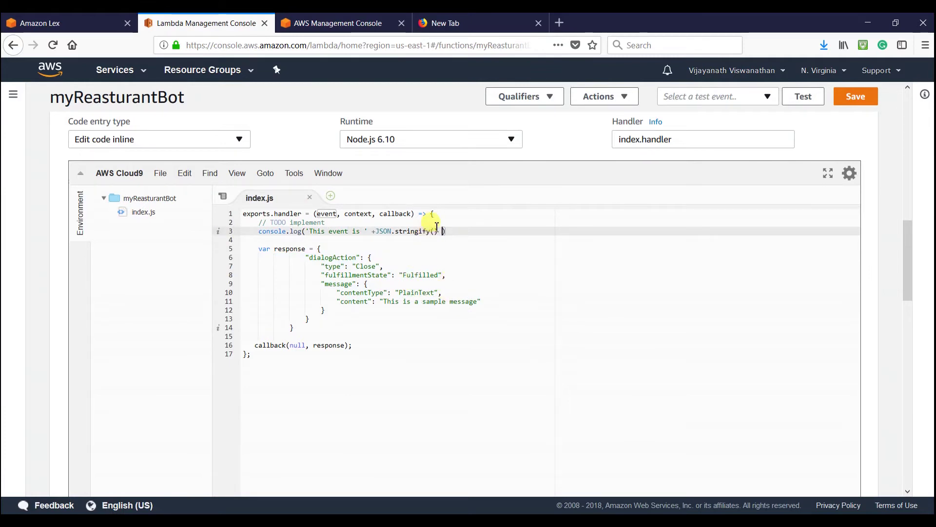
pyautogui.hotkey('ctrl', 'v')
pyautogui.hotkey('ctrl', 's')
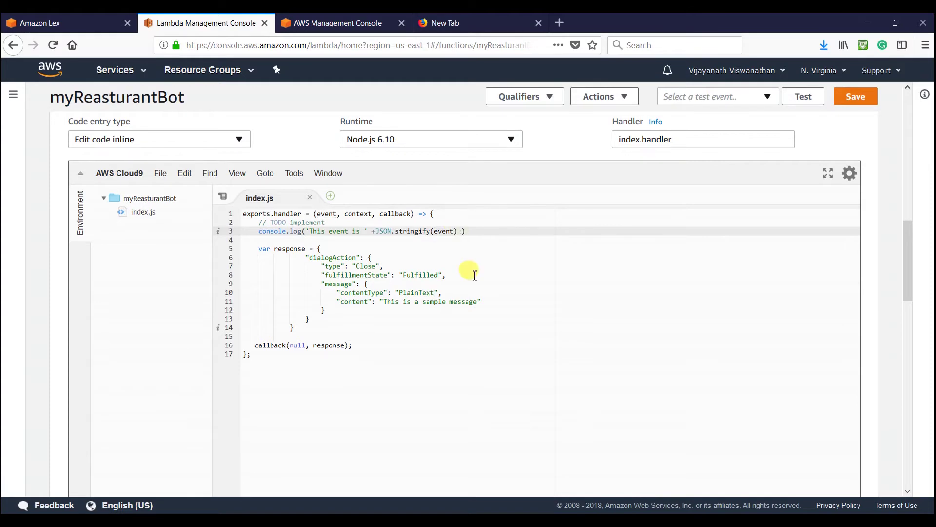
pyautogui.press('BackSpace')
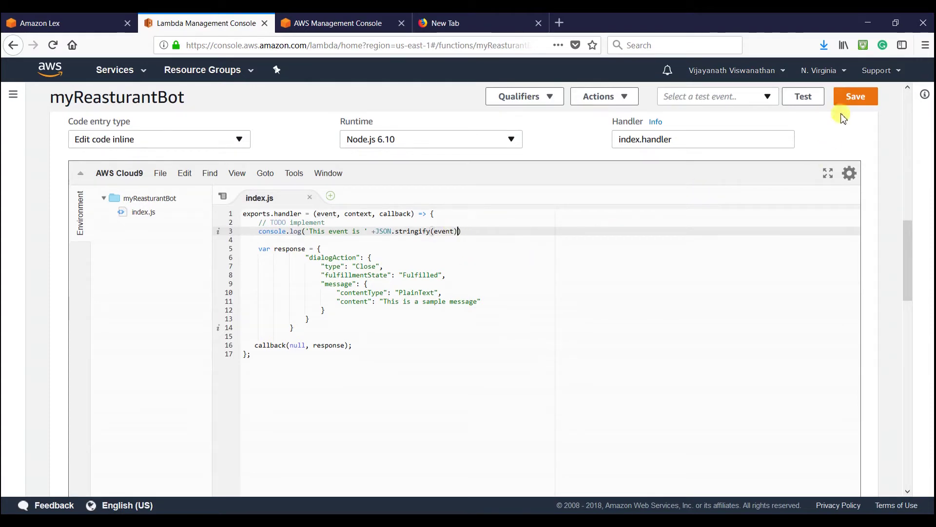
pyautogui.click(854, 97)
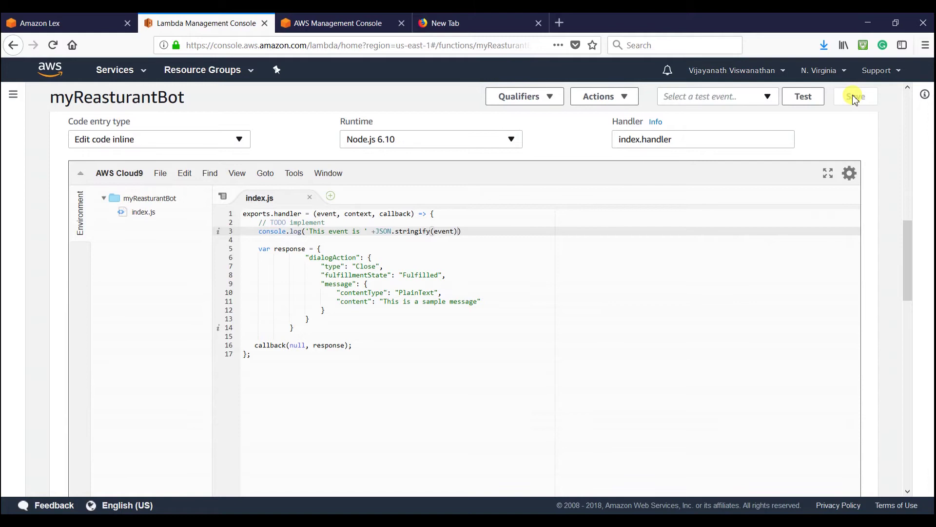
pyautogui.click(62, 23)
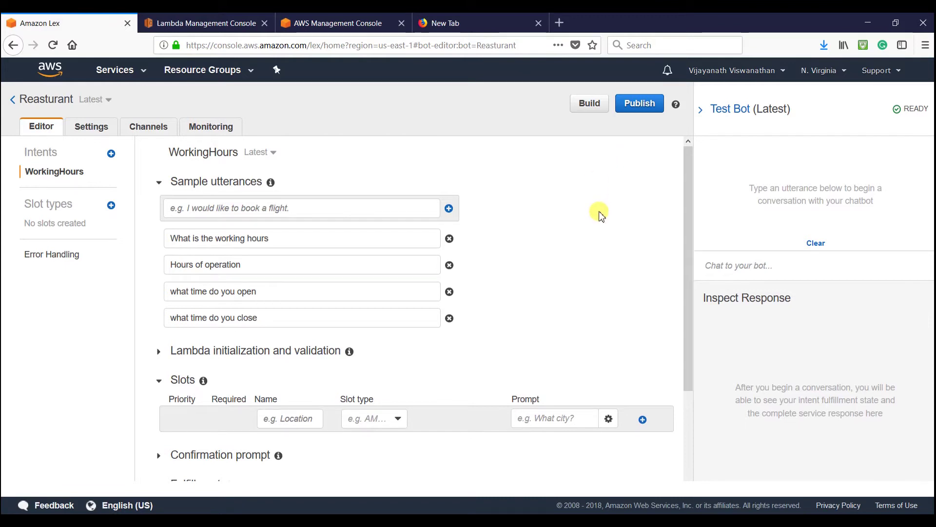
# - Rebuild the Reasturant bot
pyautogui.scroll(-3, 598, 214)
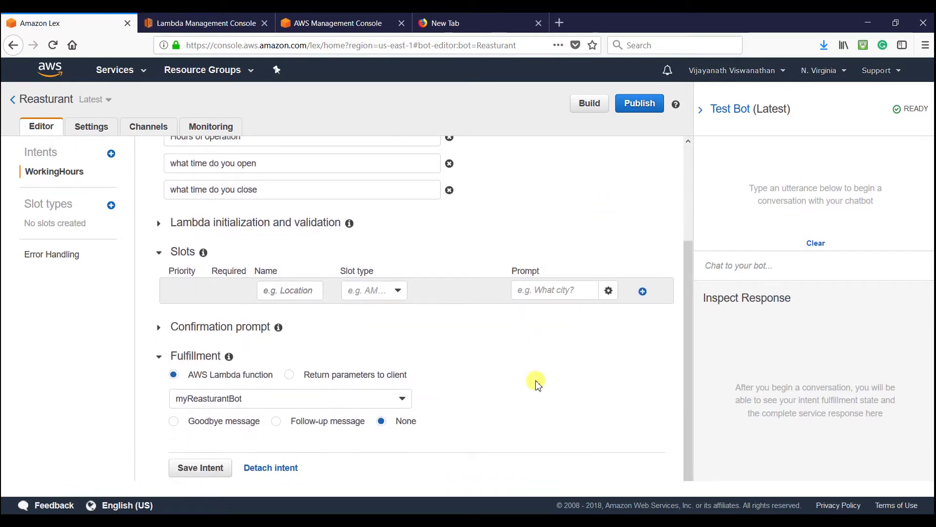
pyautogui.click(589, 103)
pyautogui.click(683, 205)
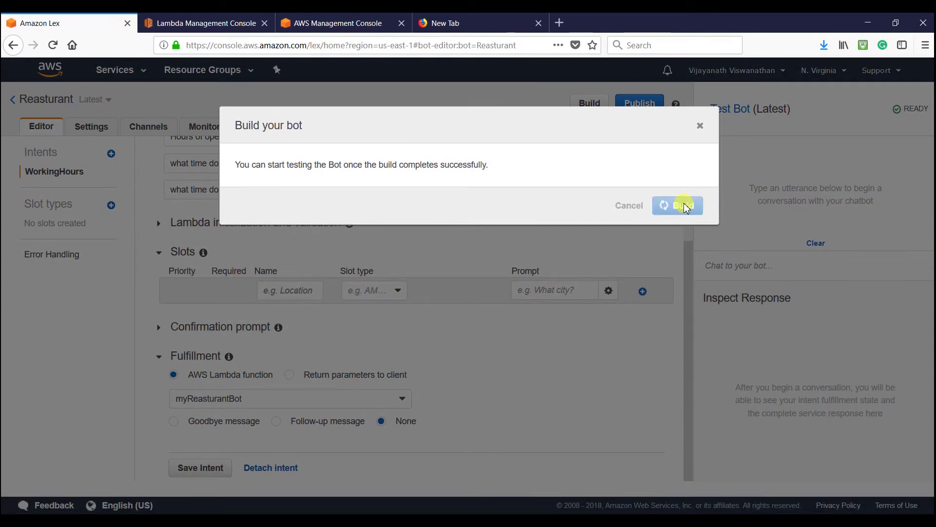
# - Save the WorkingHours intent with myReasturantBot fulfillment
pyautogui.scroll(-3, 678, 258)
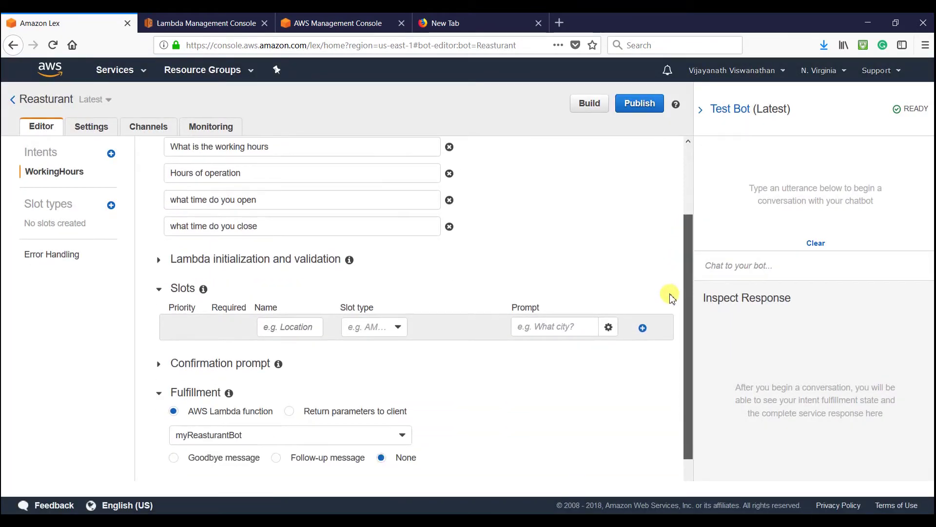
pyautogui.scroll(-2, 273, 341)
pyautogui.click(199, 469)
pyautogui.scroll(3, 642, 232)
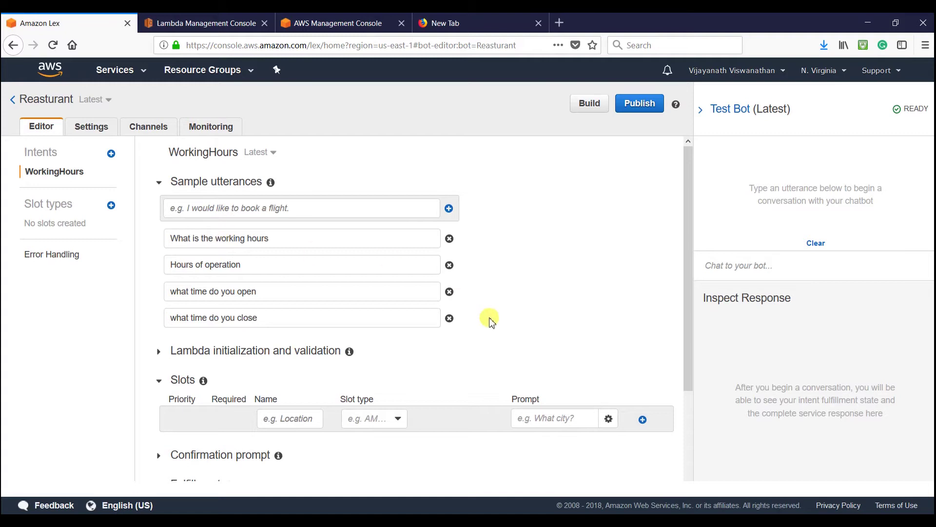
pyautogui.scroll(-3, 489, 323)
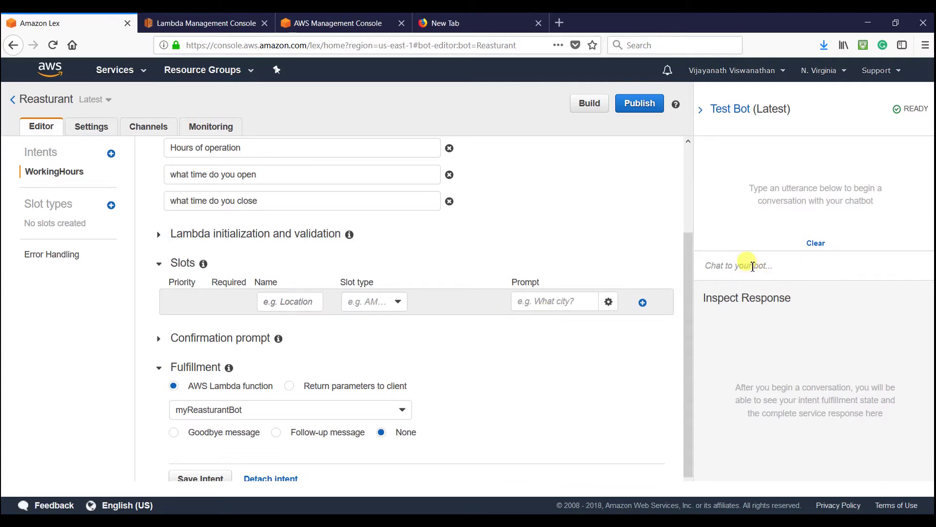
# - Send 'what time do you open' in Test Bot and get 'This is a sample message', Fulfilled
pyautogui.click(753, 266)
pyautogui.write('what time do you')
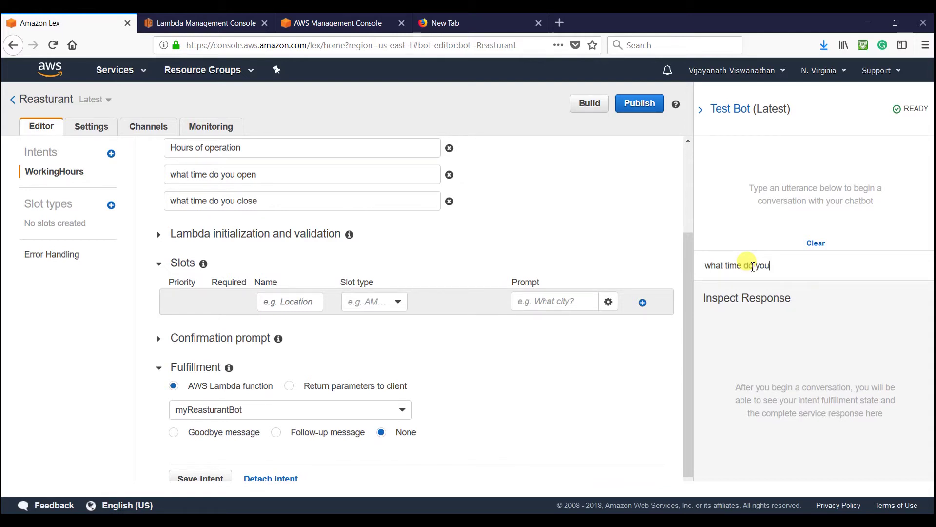
pyautogui.press('Return')
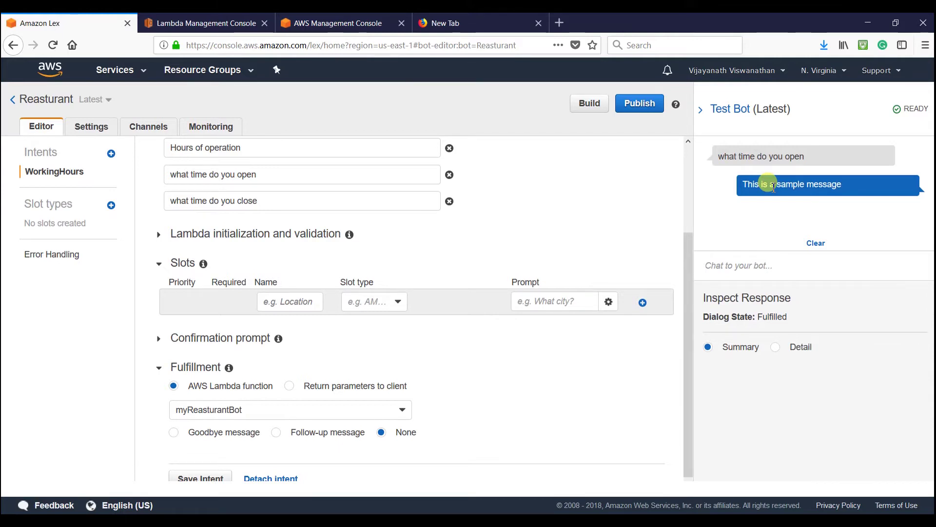
pyautogui.click(210, 22)
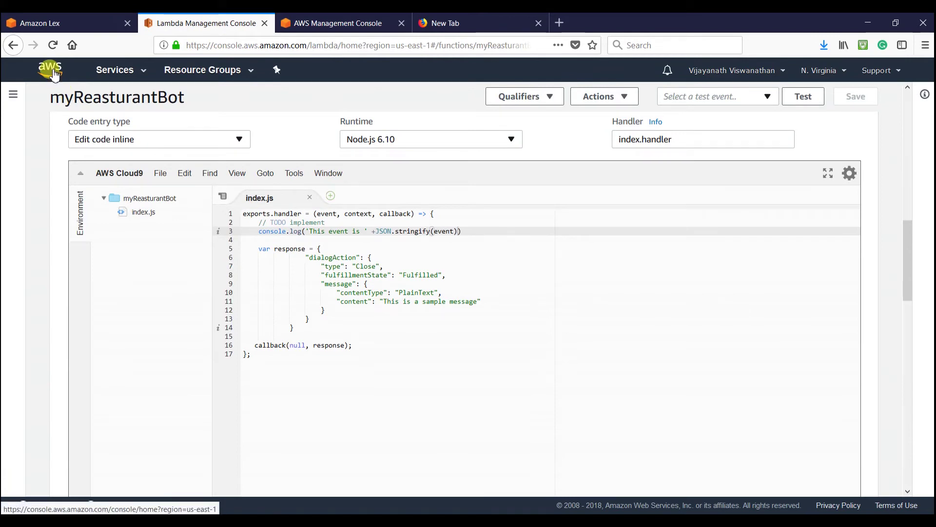
# - Check myReasturantBot's Amazon CloudWatch permissions in the Designer, then go to the console home
pyautogui.scroll(15, 740, 272)
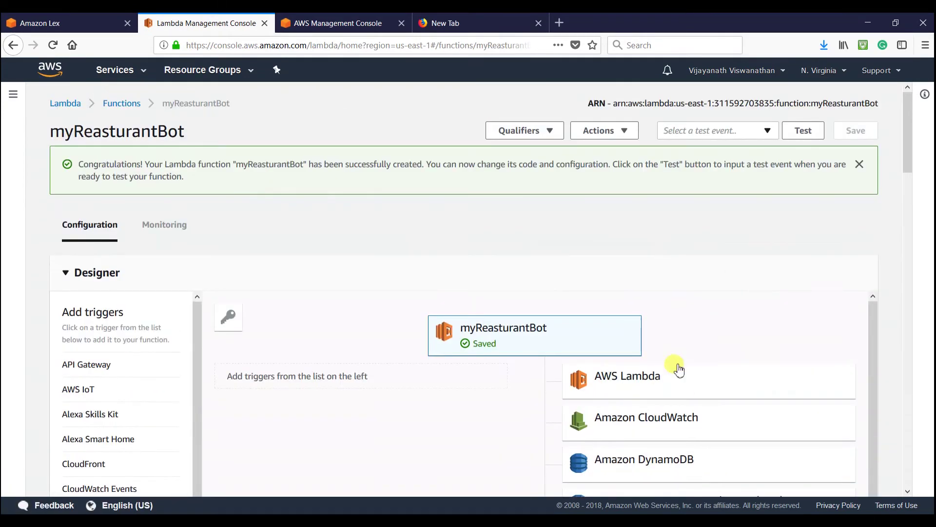
pyautogui.click(648, 419)
pyautogui.scroll(-10, 759, 256)
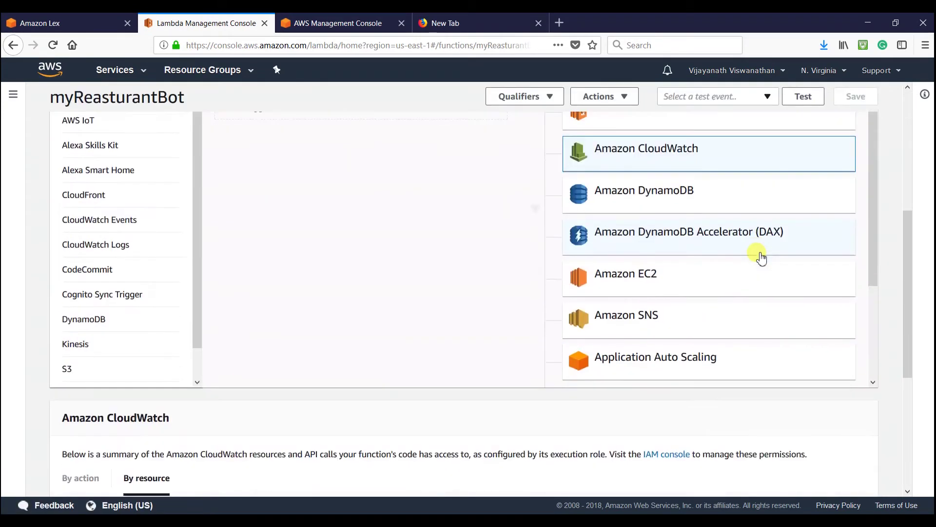
pyautogui.scroll(10, 760, 261)
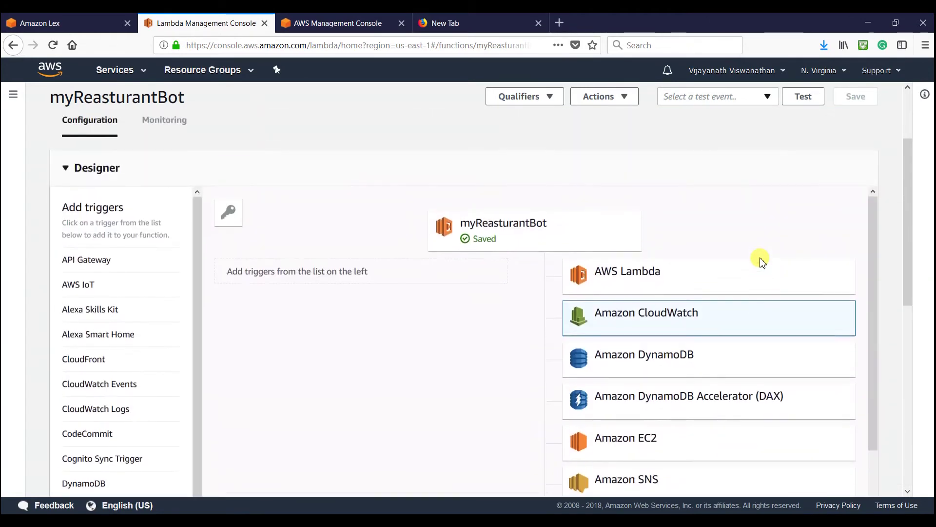
pyautogui.click(43, 73)
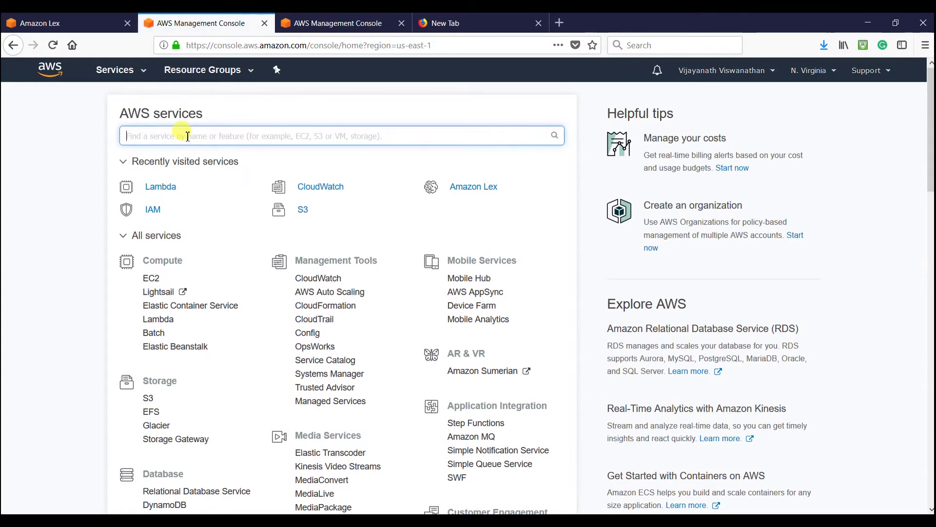
# - Open CloudWatch Log Groups and refresh them; no myReasturantBot log group appears
pyautogui.click(314, 190)
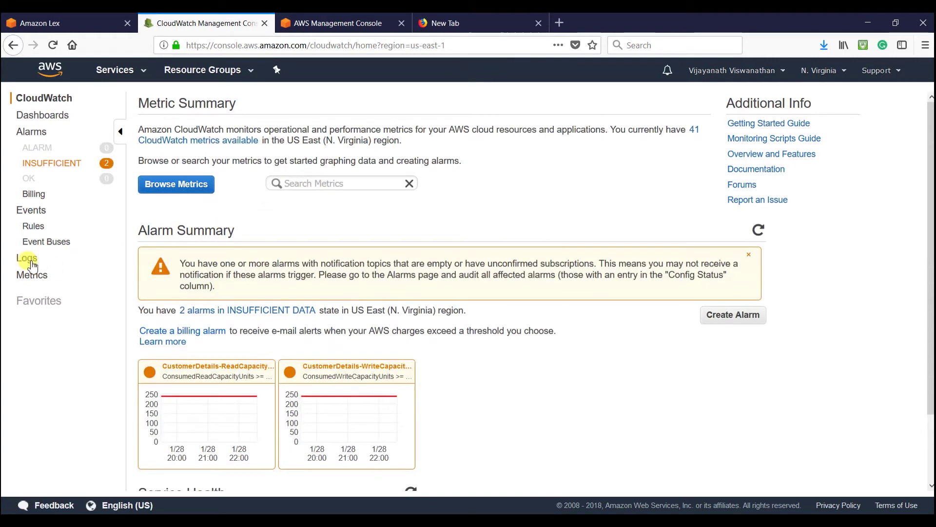
pyautogui.click(30, 262)
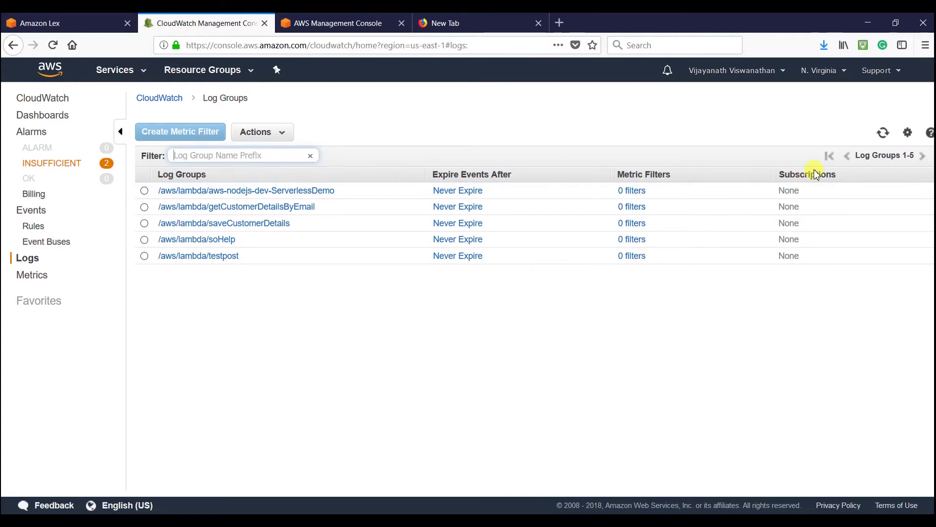
pyautogui.click(882, 136)
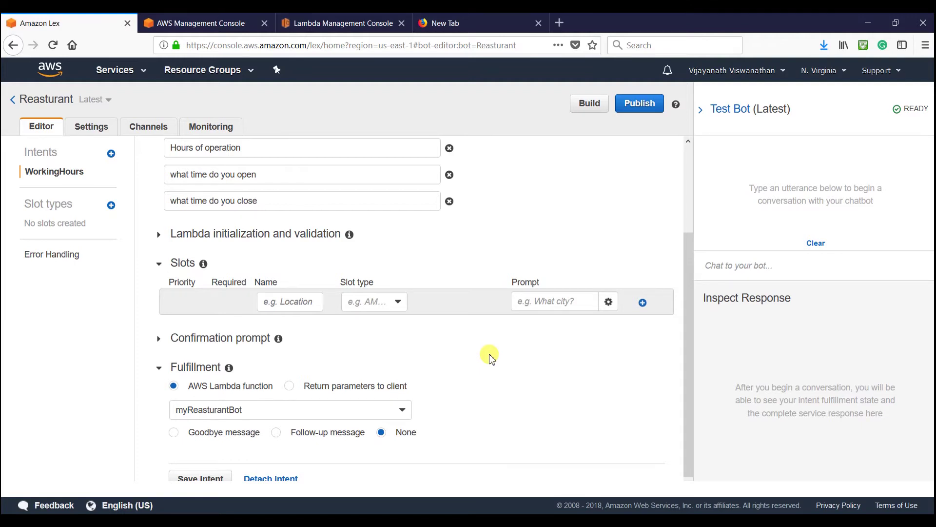
# - From the Lambda tab, reach the console home and open IAM under Recently visited services
pyautogui.click(324, 23)
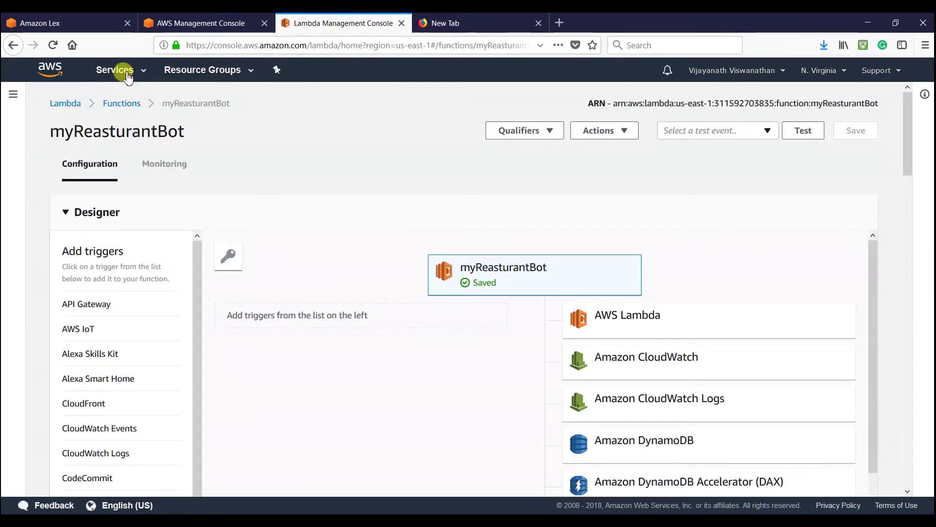
pyautogui.click(52, 69)
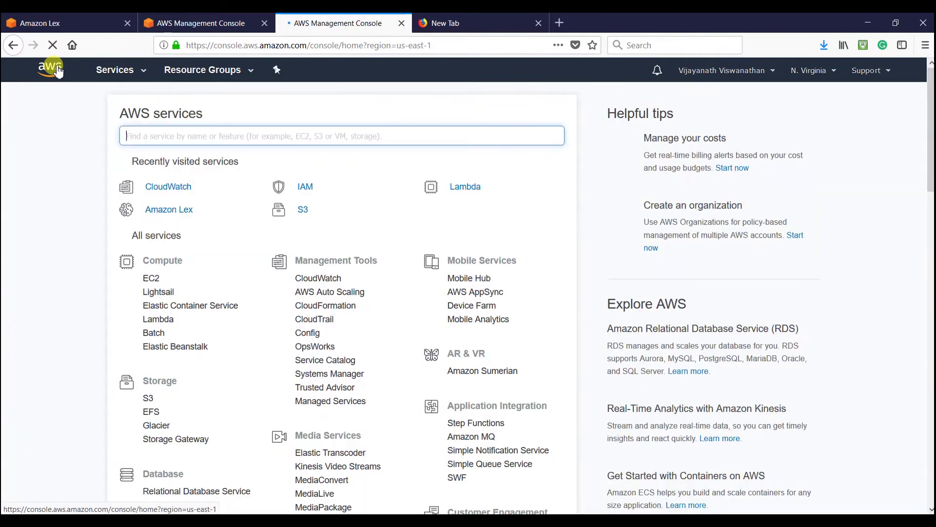
pyautogui.click(304, 189)
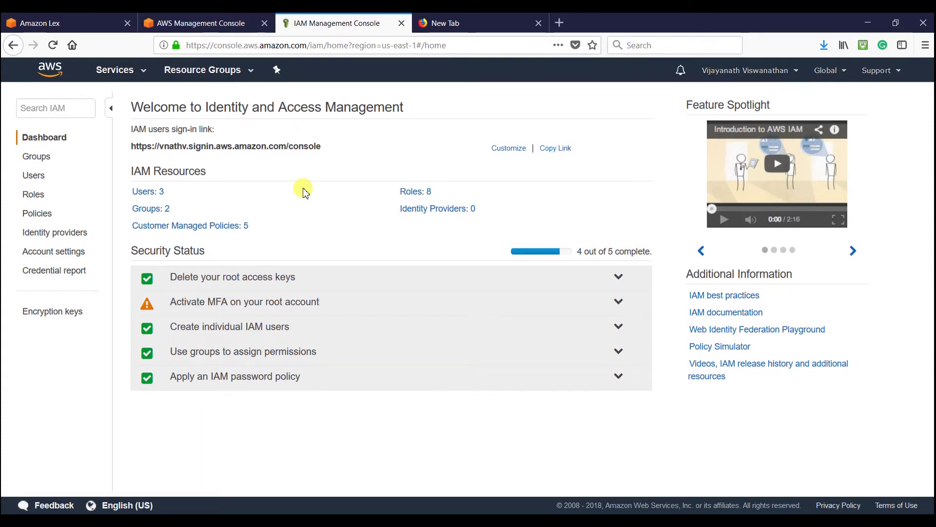
# - Attach the CloudWatchLogsFullAccess policy to the MyResturantBotRole IAM role
pyautogui.click(33, 195)
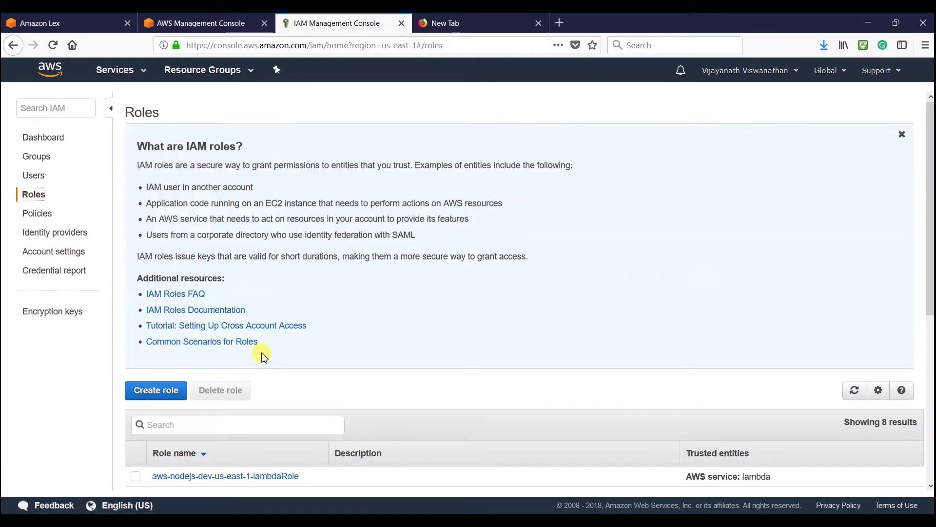
pyautogui.scroll(-5, 317, 356)
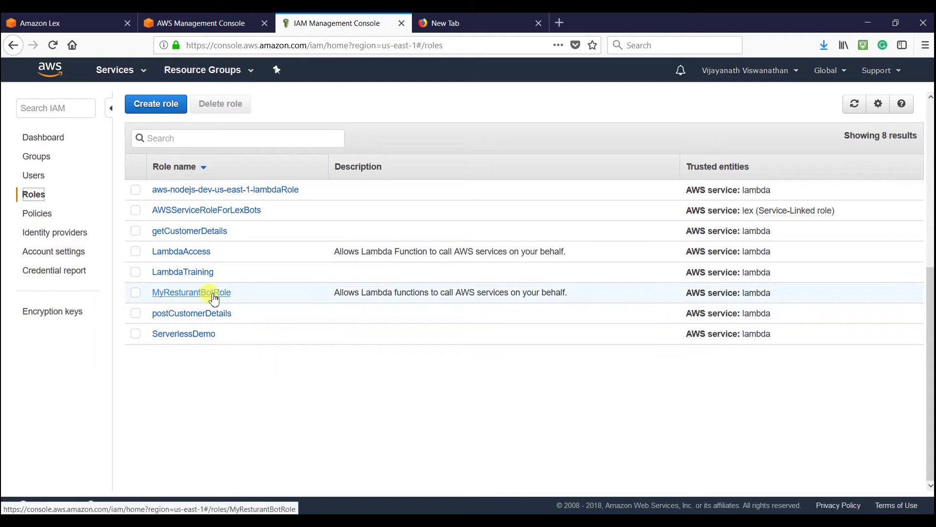
pyautogui.click(213, 294)
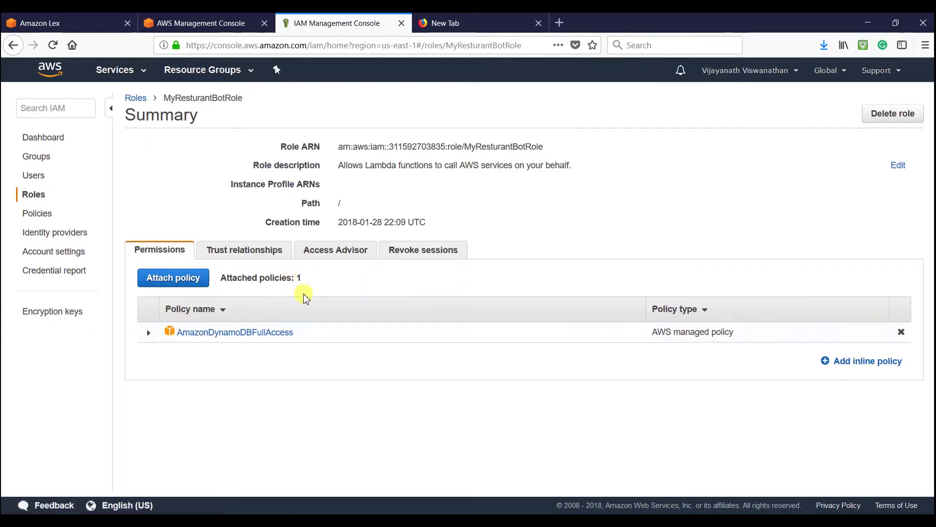
pyautogui.click(178, 278)
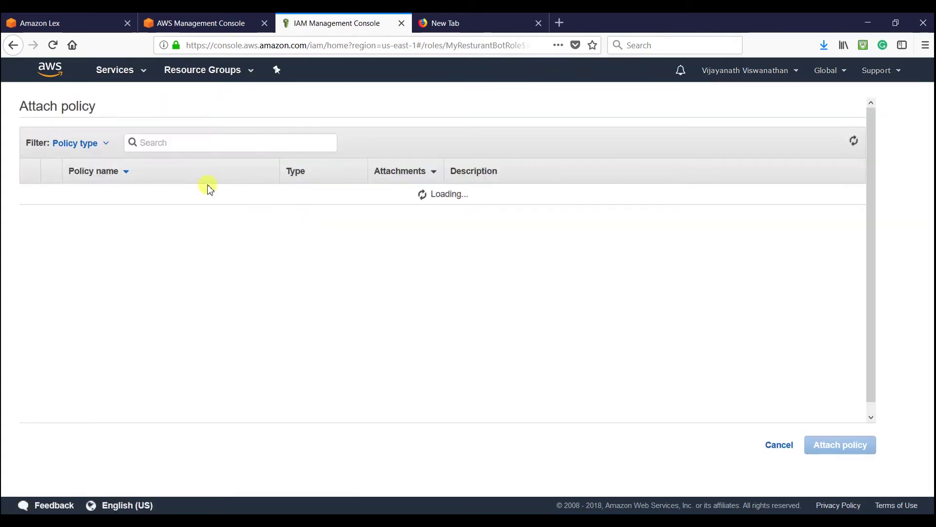
pyautogui.click(164, 145)
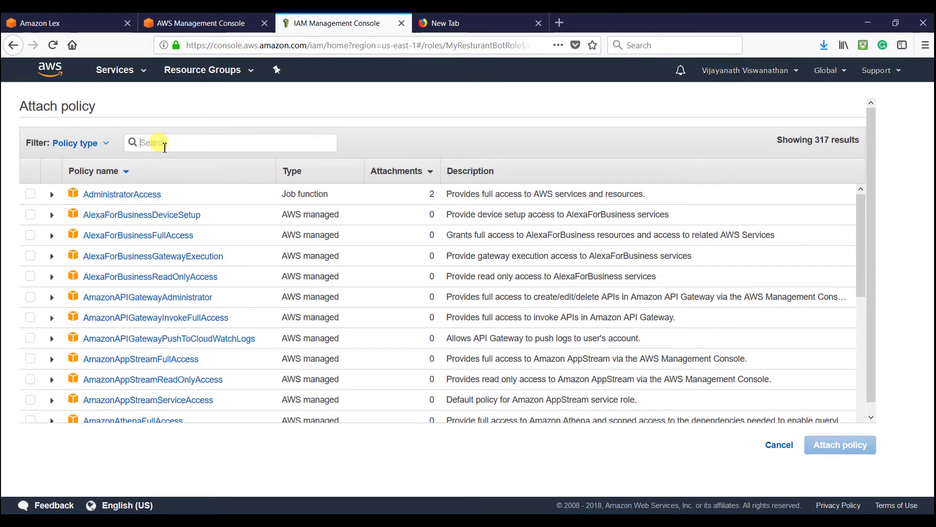
pyautogui.write('lo')
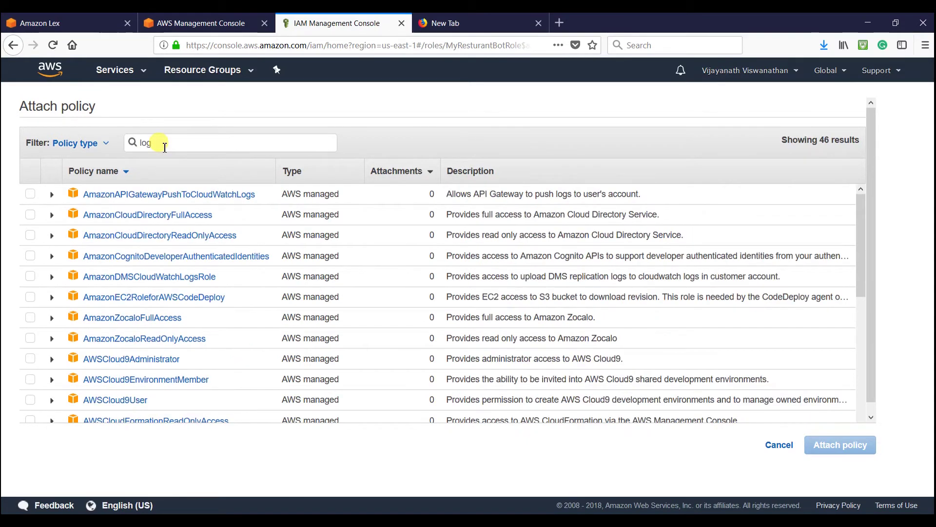
pyautogui.write('g')
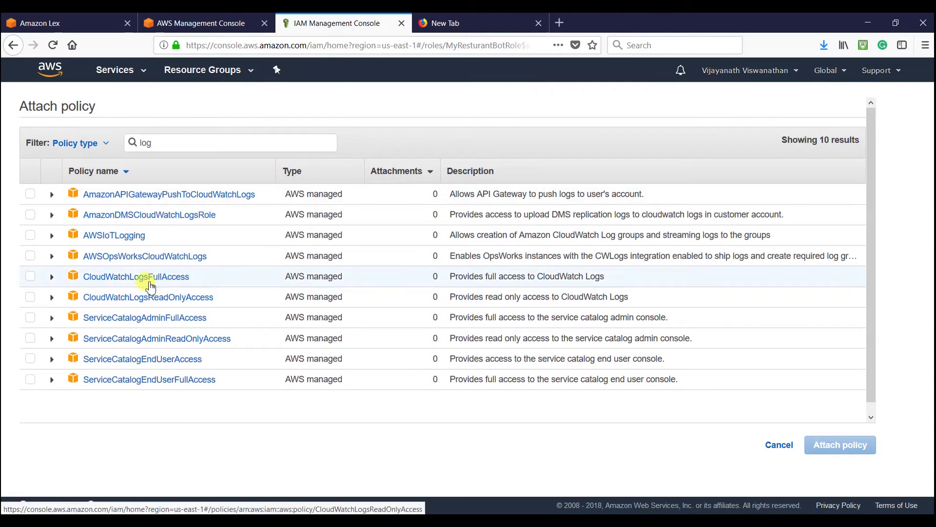
pyautogui.click(30, 276)
pyautogui.click(831, 446)
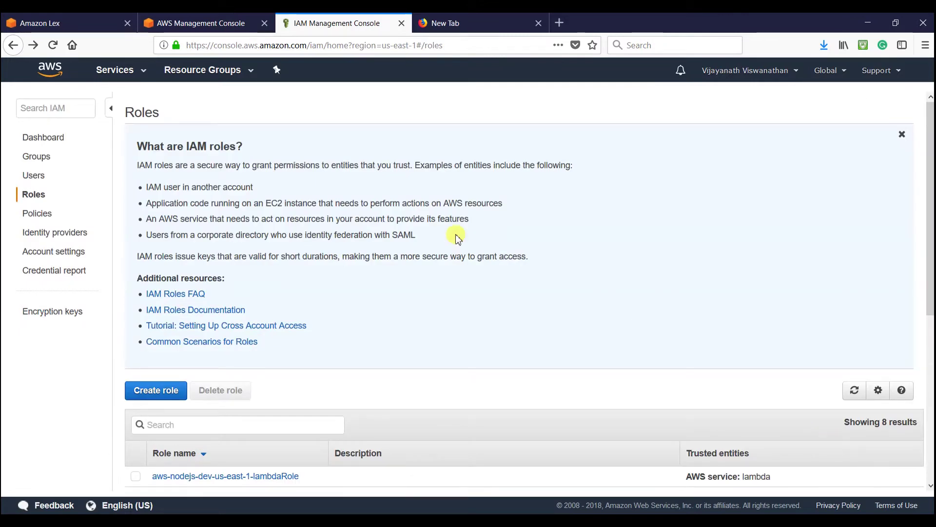
# - Return to the Reasturant bot editor in Amazon Lex
pyautogui.click(83, 21)
pyautogui.click(195, 22)
pyautogui.click(37, 23)
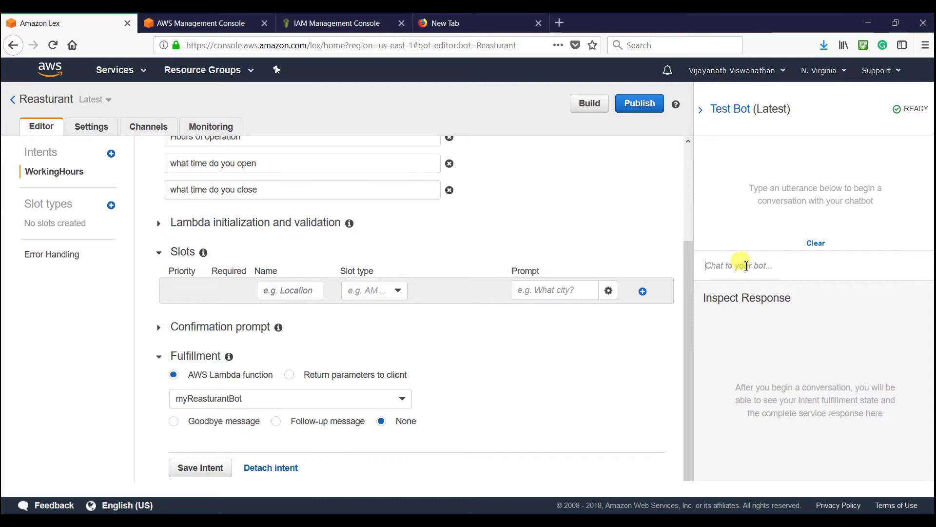
# - Send 'what time do you open' to the Lex test bot, then open CloudWatch from the console home
pyautogui.write('what time do ')
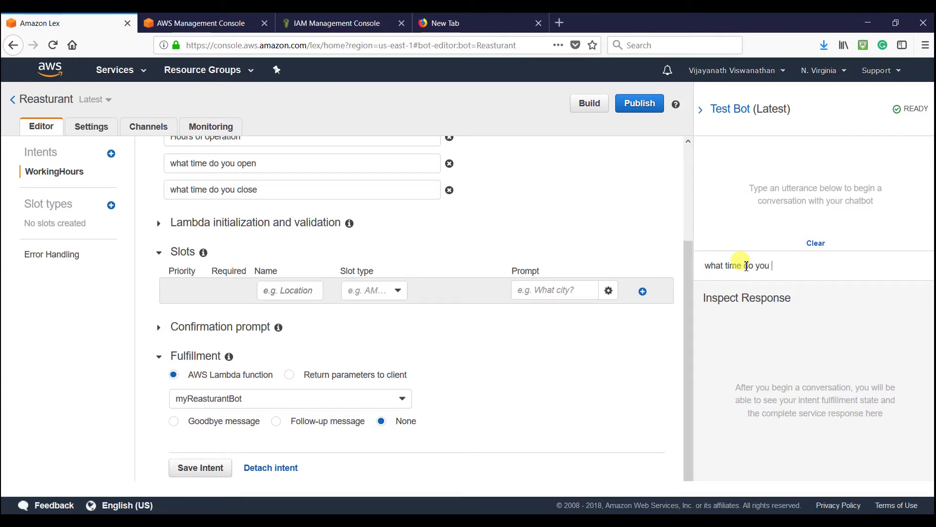
pyautogui.write('you open')
pyautogui.press('Return')
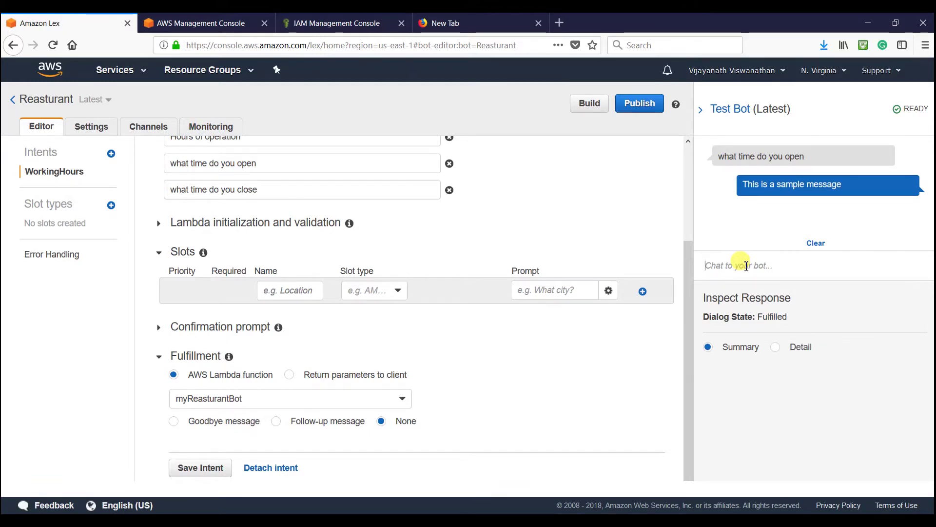
pyautogui.hotkey('ctrl', 'Tab')
pyautogui.click(161, 188)
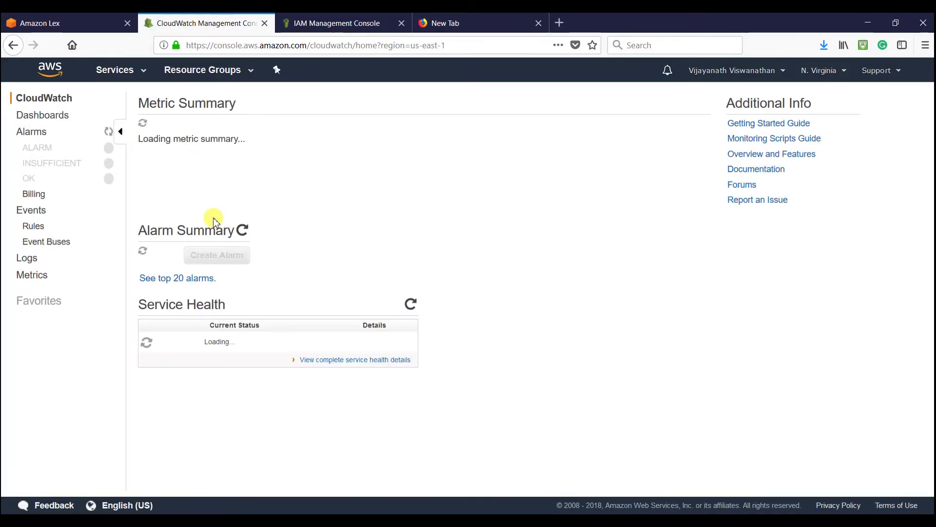
# - Open the /aws/lambda/myReasturantBot log stream and select the expanded 22:40:17 event's JSON
pyautogui.click(24, 264)
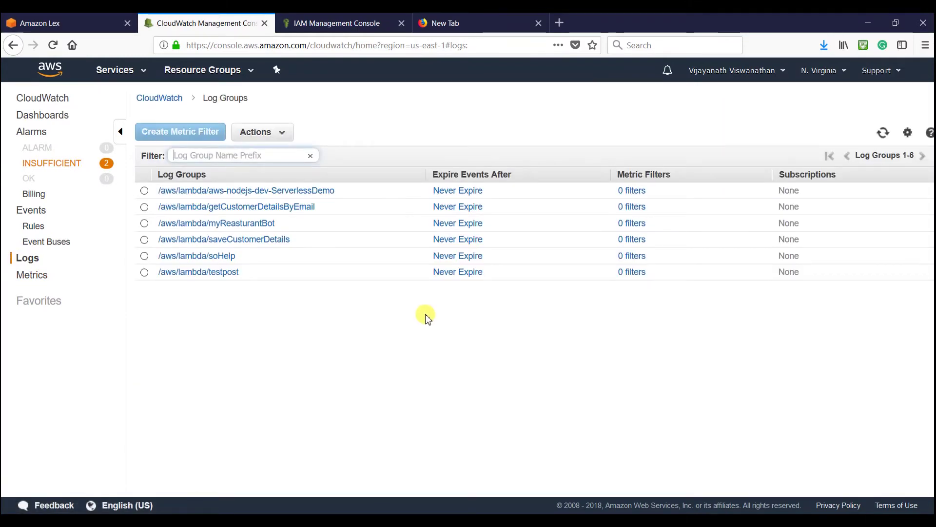
pyautogui.click(249, 229)
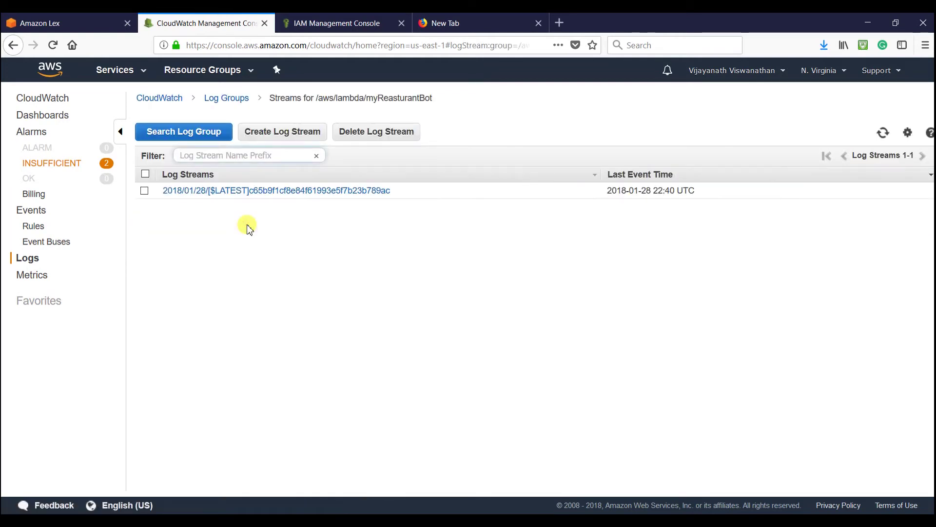
pyautogui.click(241, 200)
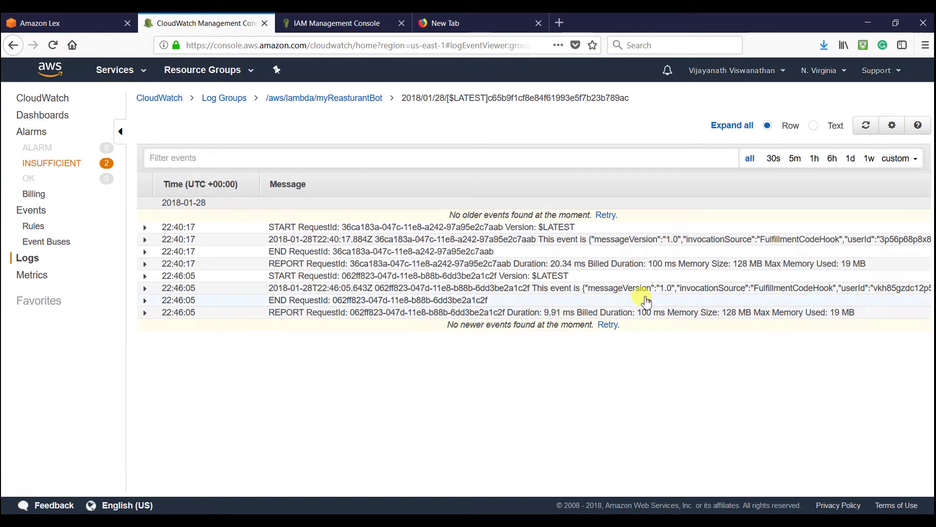
pyautogui.click(543, 243)
pyautogui.scroll(-1, 381, 339)
pyautogui.scroll(1, 359, 328)
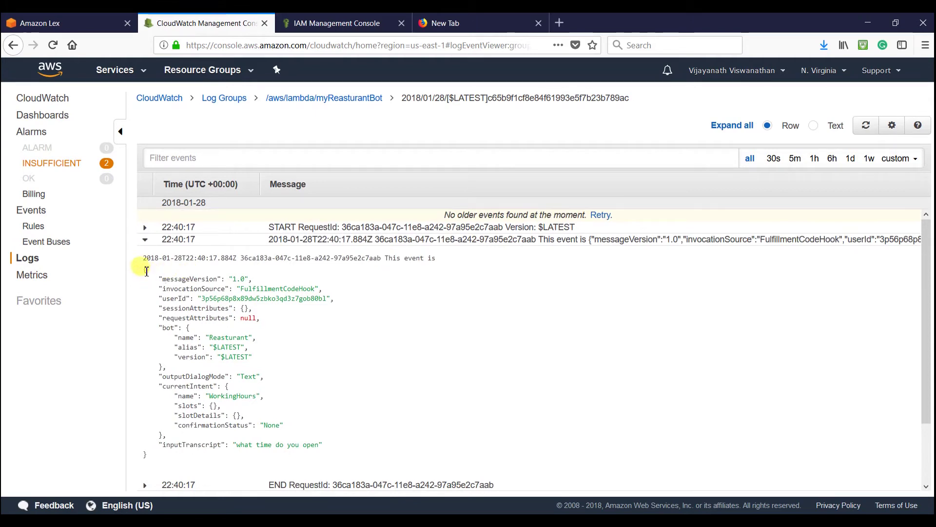
pyautogui.moveTo(144, 269)
pyautogui.mouseDown()
pyautogui.moveTo(191, 397)
pyautogui.moveTo(192, 445)
pyautogui.moveTo(205, 446)
pyautogui.moveTo(146, 454)
pyautogui.moveTo(137, 318)
pyautogui.moveTo(145, 269)
pyautogui.mouseUp()
# - Copy the event JSON into a new Notepad++ tab with JSON syntax highlighting
pyautogui.rightClick(152, 287)
pyautogui.click(168, 295)
pyautogui.hotkey('alt', 'Tab')
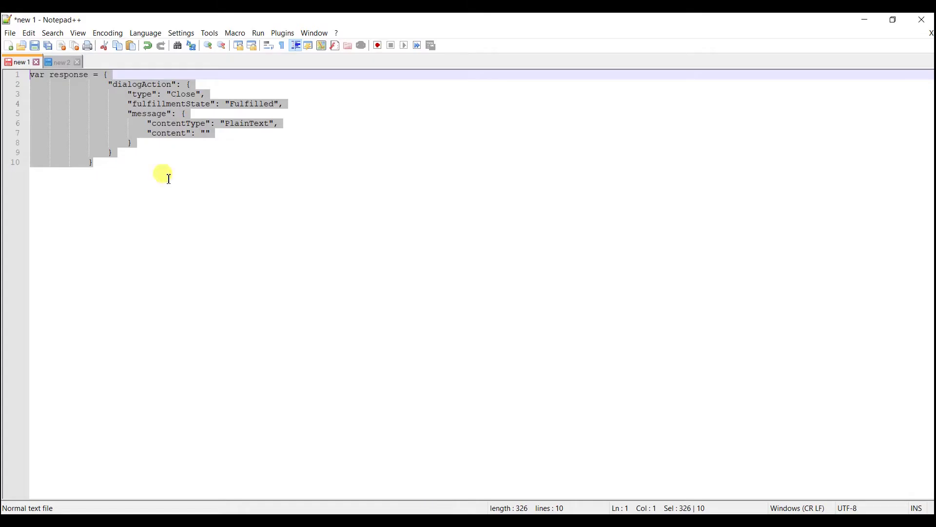
pyautogui.doubleClick(67, 65)
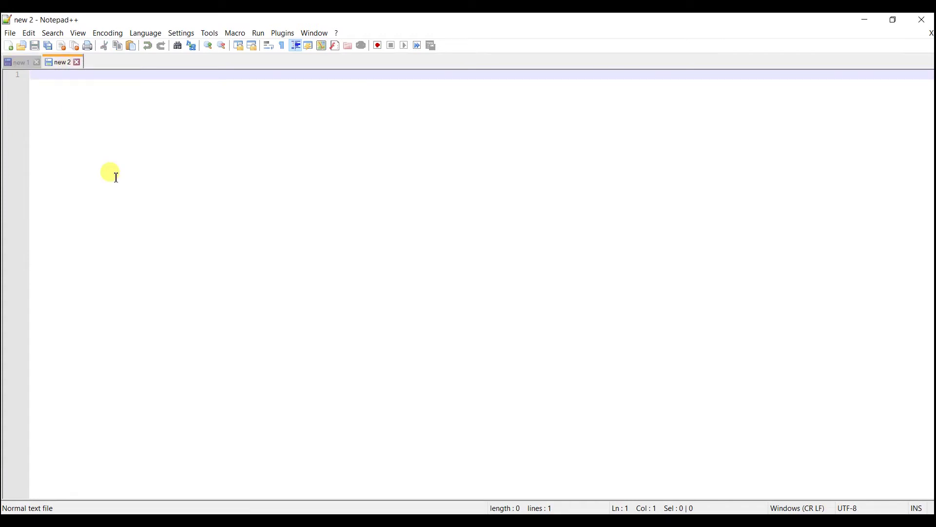
pyautogui.hotkey('ctrl', 'v')
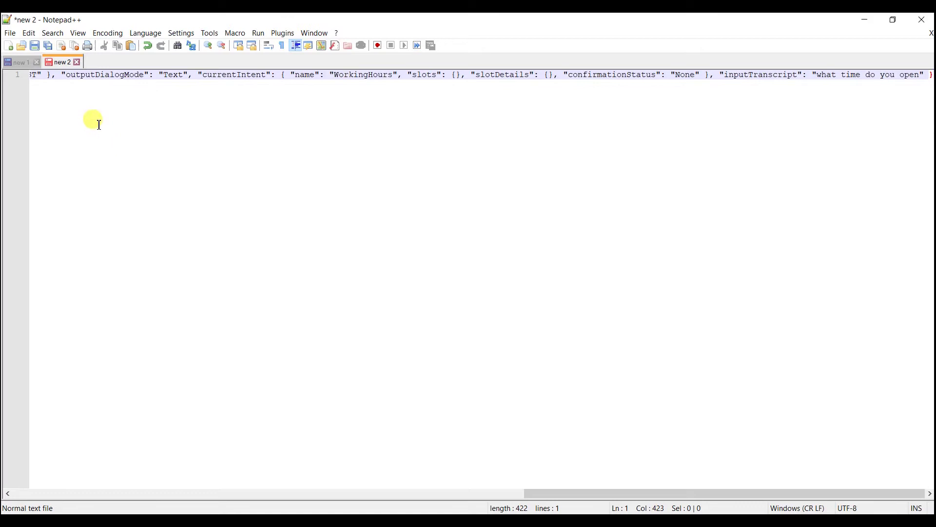
pyautogui.click(140, 35)
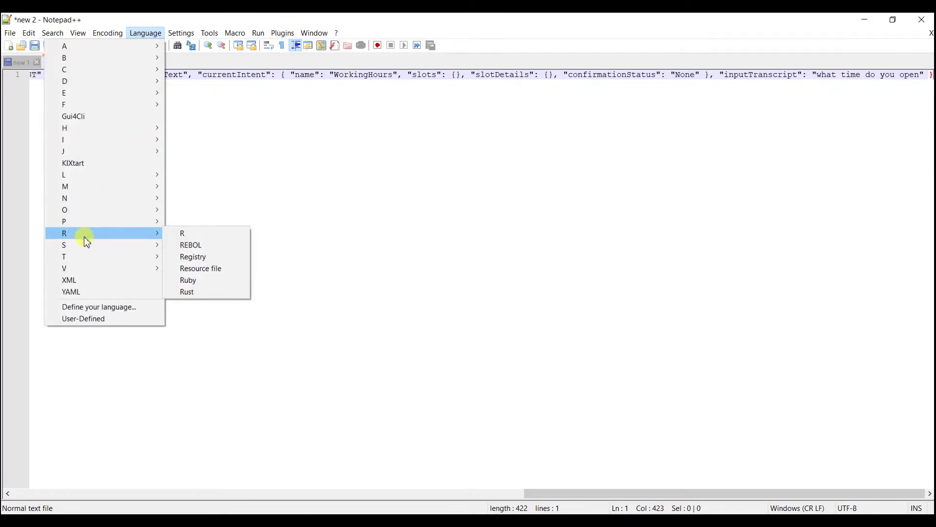
pyautogui.moveTo(103, 153)
pyautogui.click(194, 174)
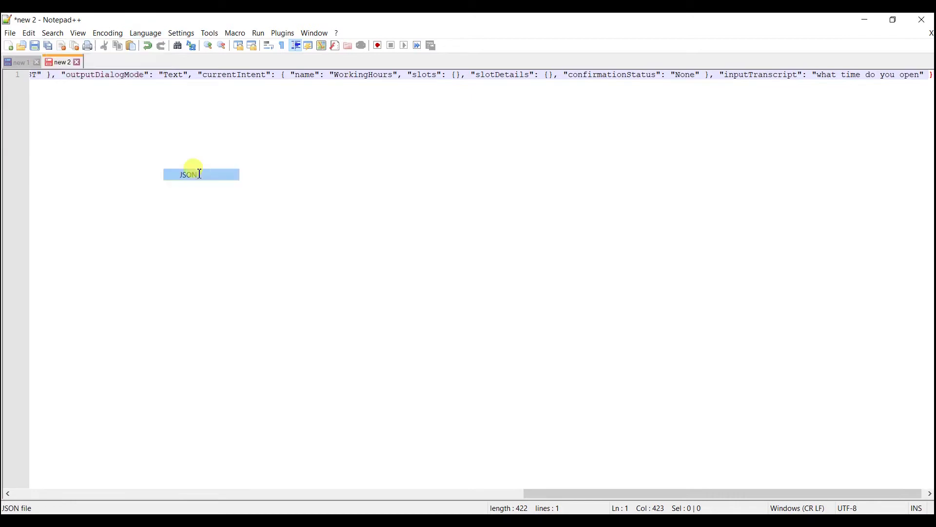
# - Rearrange the Notepad++ view, deselect the CloudWatch JSON, and return to the Lex bot editor
pyautogui.moveTo(587, 492); pyautogui.dragTo(19, 392)
pyautogui.click(300, 125)
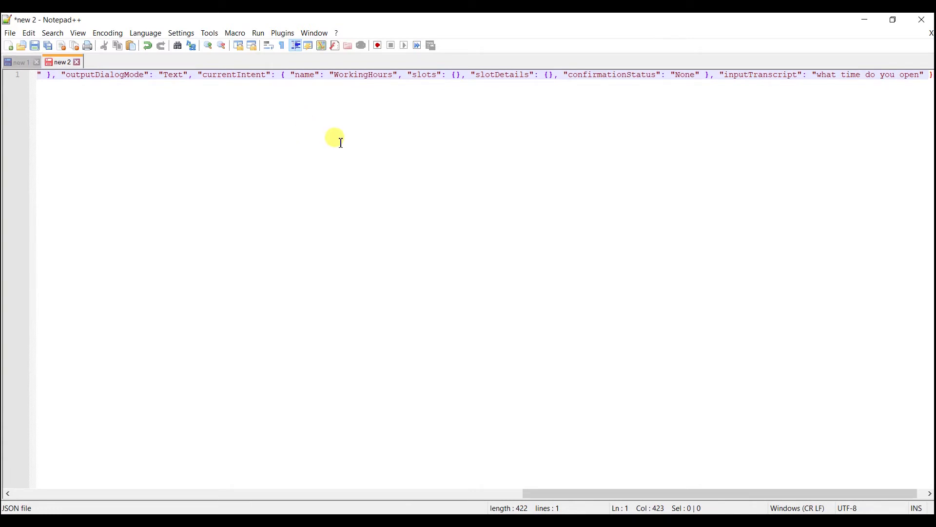
pyautogui.moveTo(569, 494); pyautogui.dragTo(44, 432)
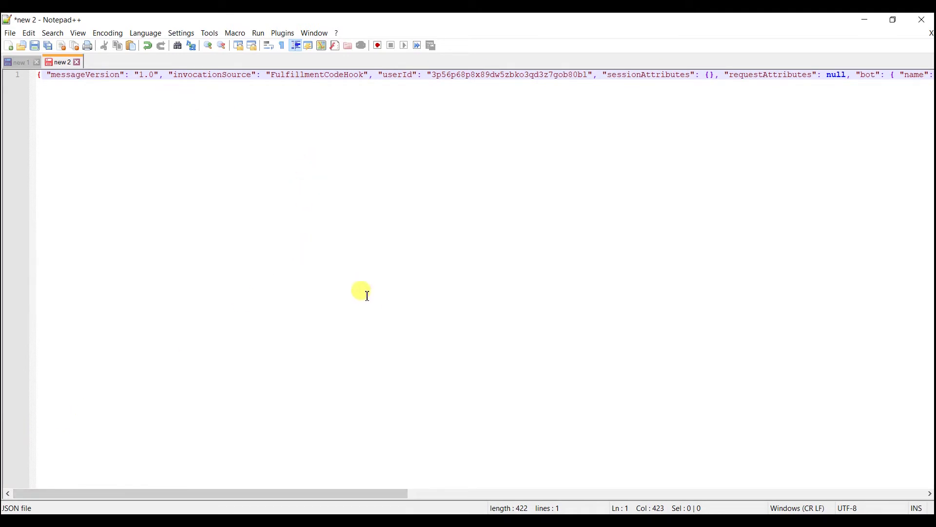
pyautogui.hotkey('alt', 'Tab')
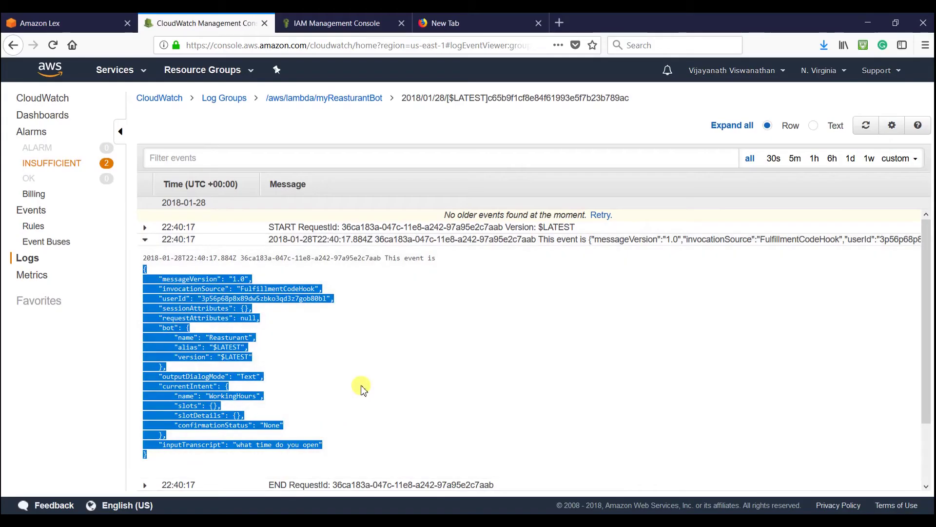
pyautogui.click(347, 360)
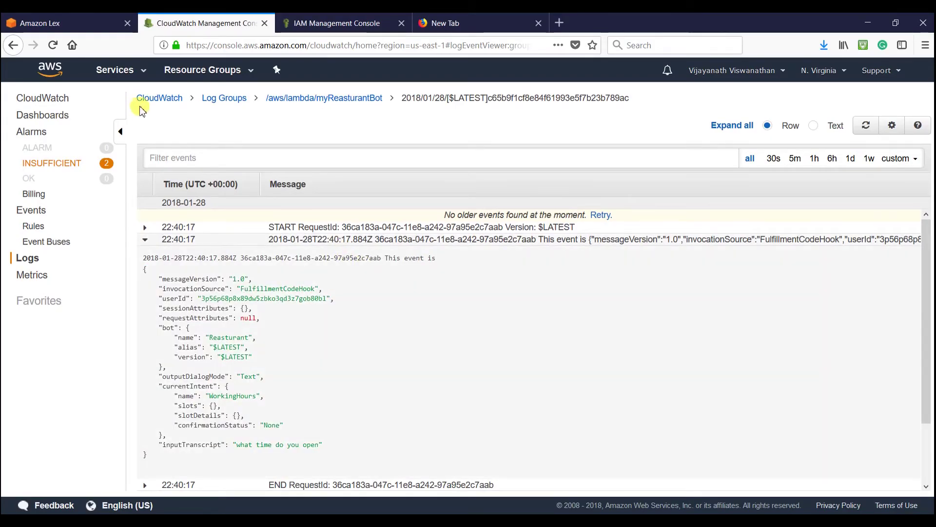
pyautogui.click(80, 25)
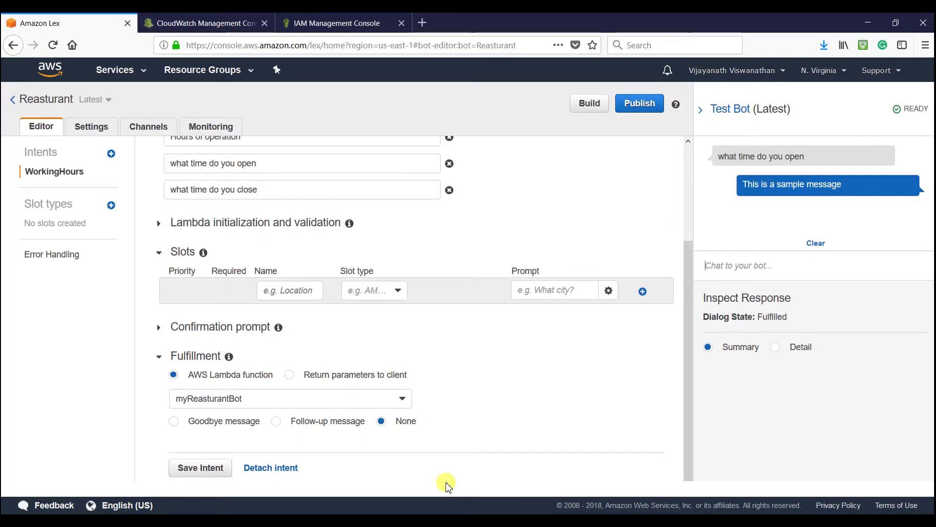
pyautogui.hotkey('alt', 'Tab')
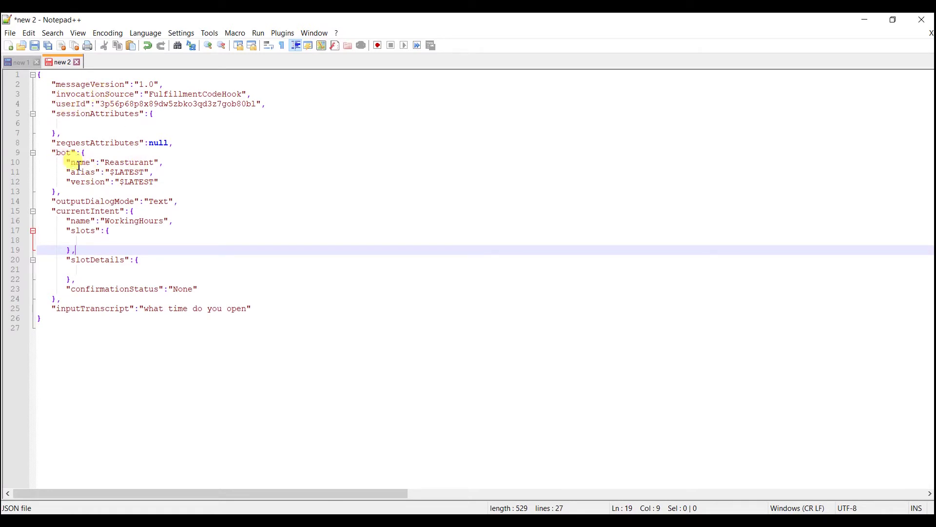
pyautogui.doubleClick(124, 163)
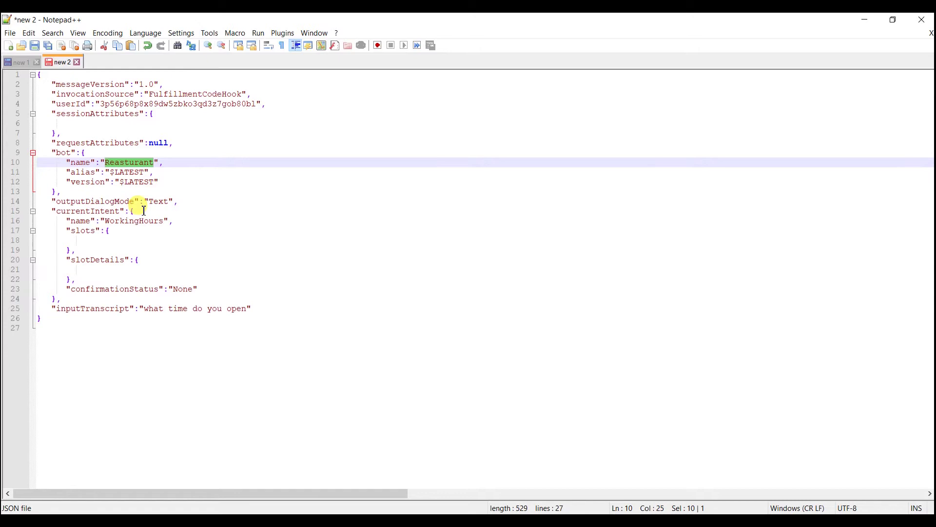
pyautogui.click(97, 249)
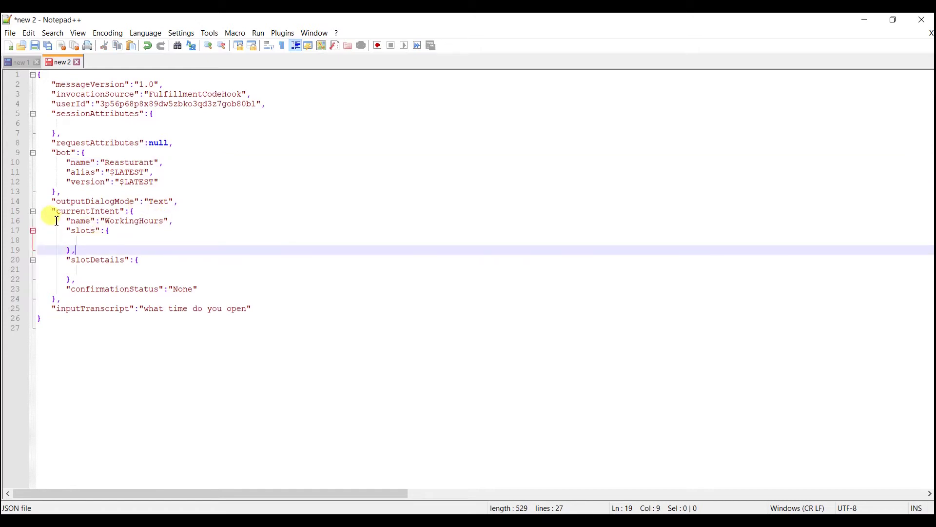
pyautogui.doubleClick(137, 221)
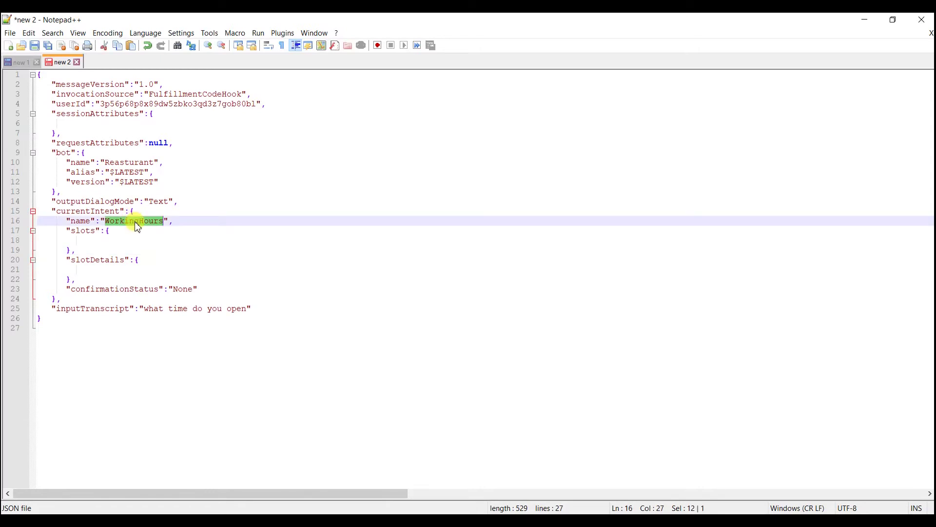
pyautogui.click(111, 248)
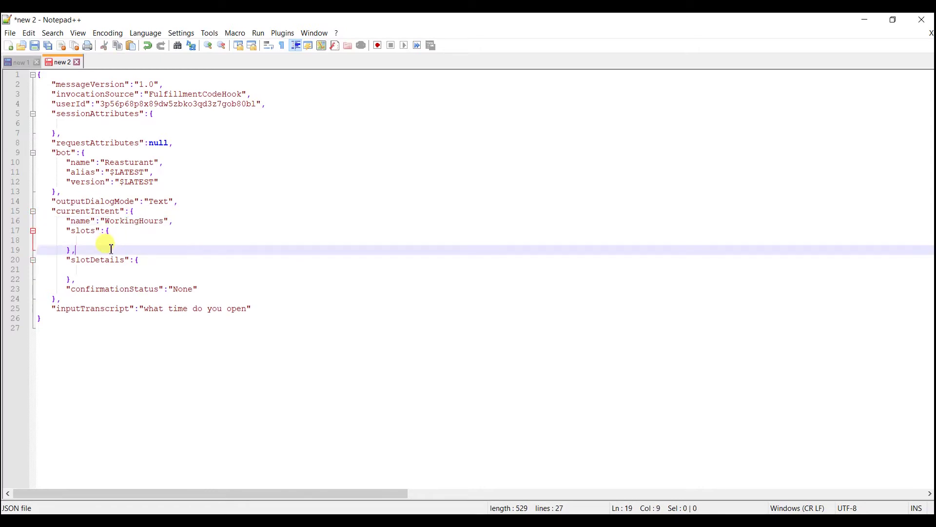
pyautogui.moveTo(130, 308); pyautogui.dragTo(125, 309)
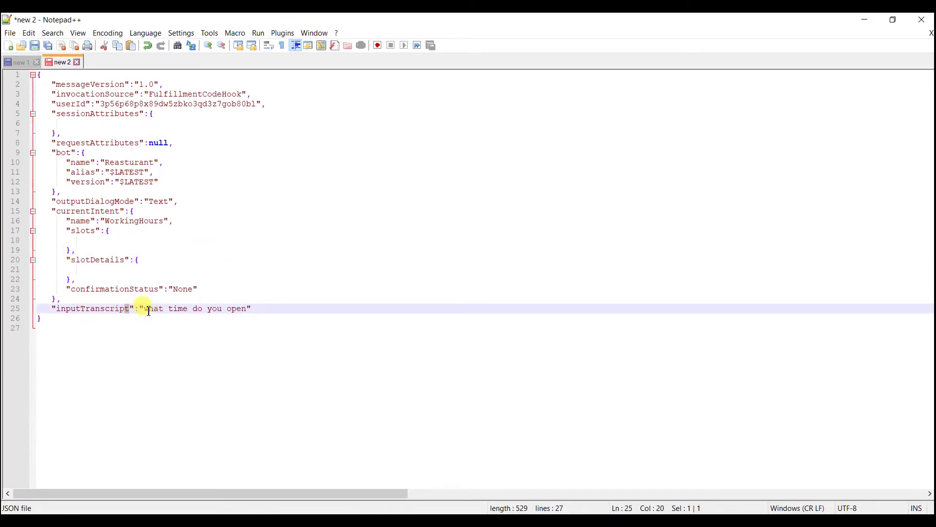
pyautogui.moveTo(145, 309); pyautogui.dragTo(249, 314)
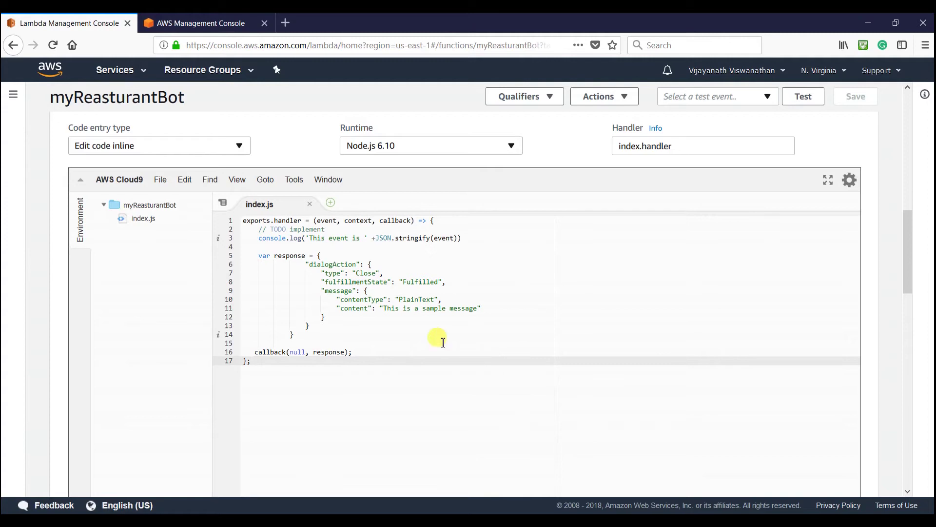
# - Highlight the hard-coded 'This is a sample message' reply in index.js, then go to the Management Console
pyautogui.moveTo(384, 307); pyautogui.dragTo(480, 312)
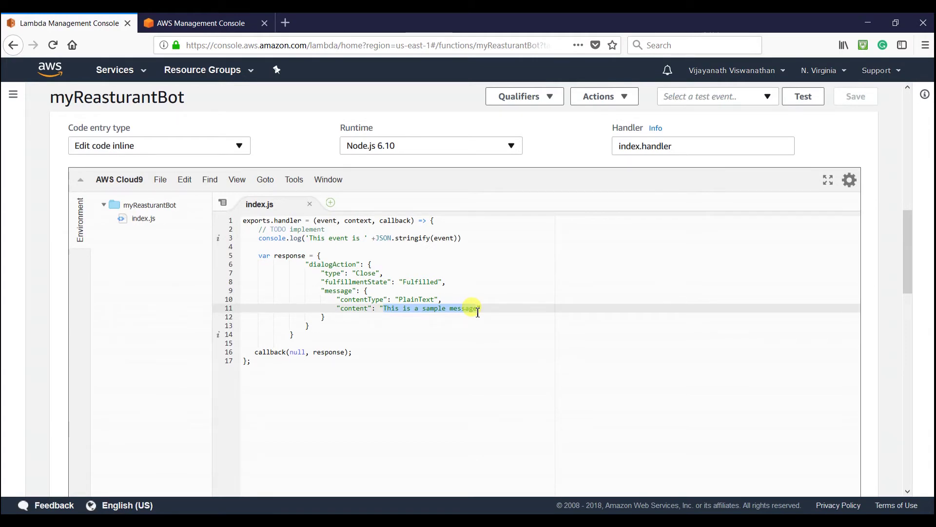
pyautogui.click(195, 23)
# - Create DynamoDB table Reasturant with partition key Intent and open its Create item form
pyautogui.click(166, 187)
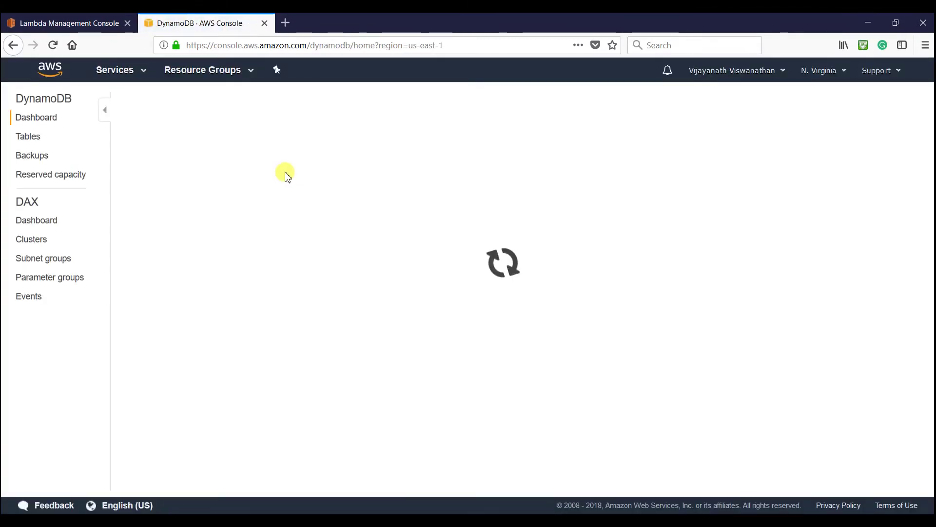
pyautogui.click(168, 156)
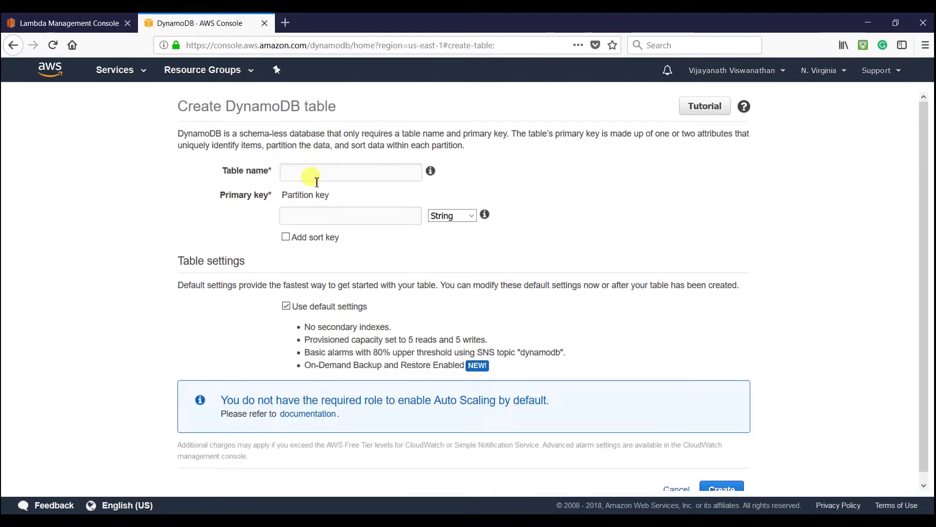
pyautogui.write('Reasturanyt')
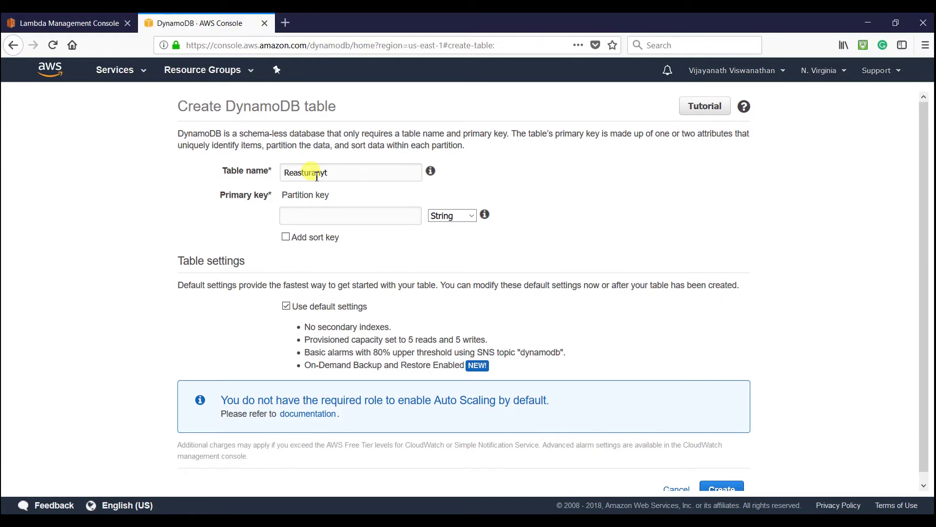
pyautogui.press('BackSpace')
pyautogui.press('BackSpace')
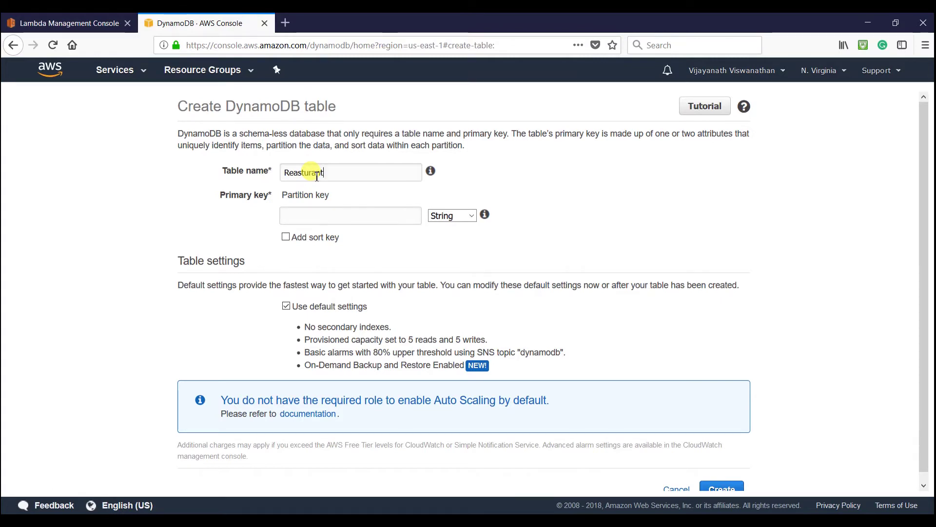
pyautogui.click(309, 211)
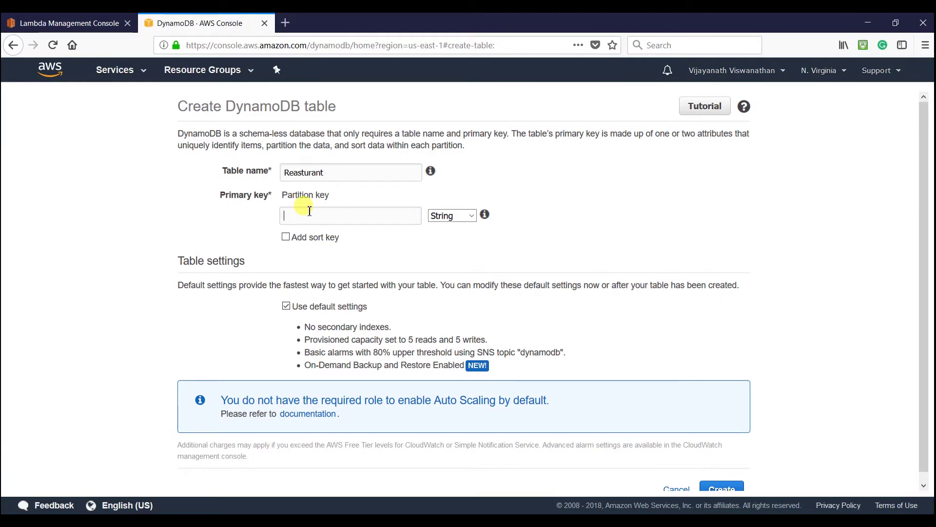
pyautogui.write('tent')
pyautogui.scroll(-1, 524, 263)
pyautogui.click(718, 483)
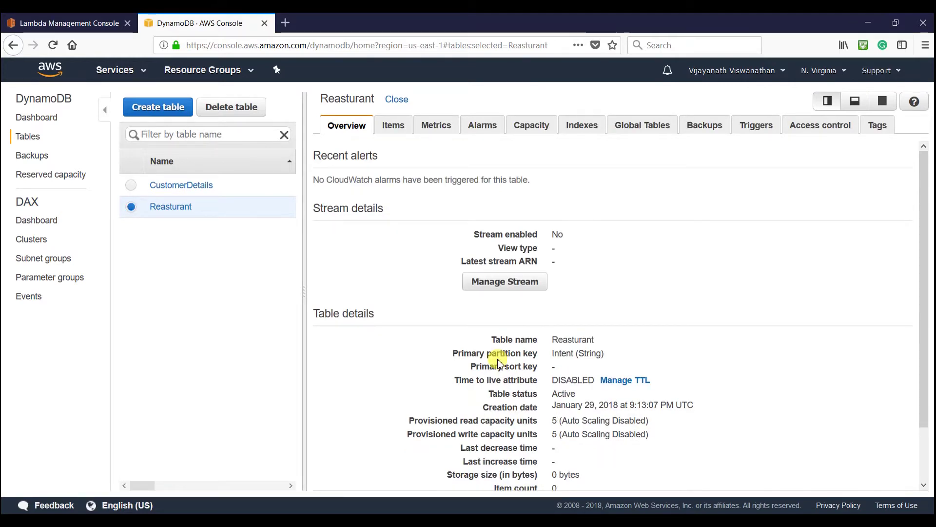
pyautogui.click(398, 128)
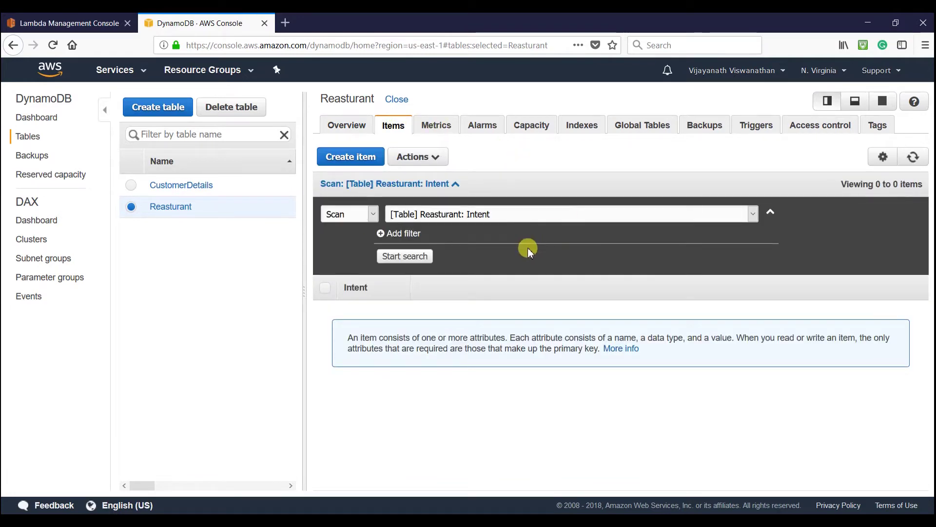
pyautogui.click(369, 164)
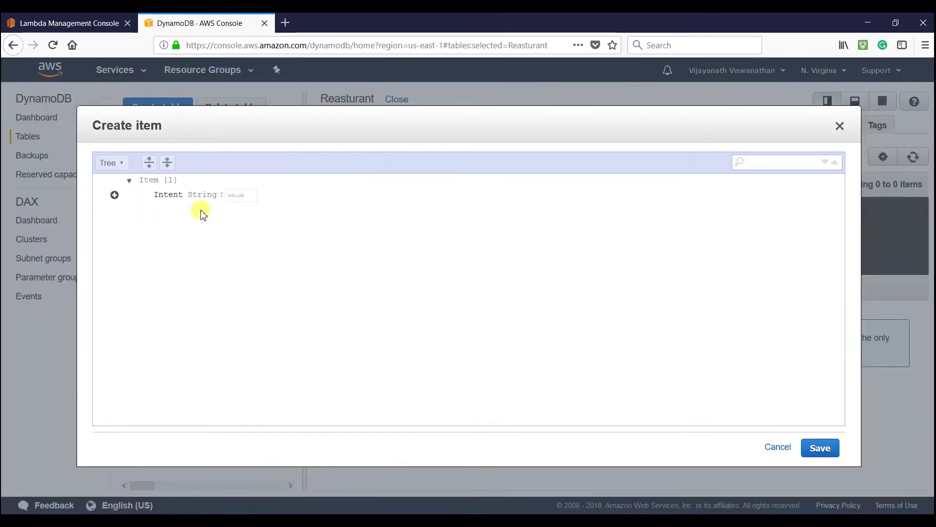
# - Reopen the Reasturant bot in Amazon Lex and select the WorkingHours intent name to copy
pyautogui.click(241, 194)
pyautogui.click(47, 26)
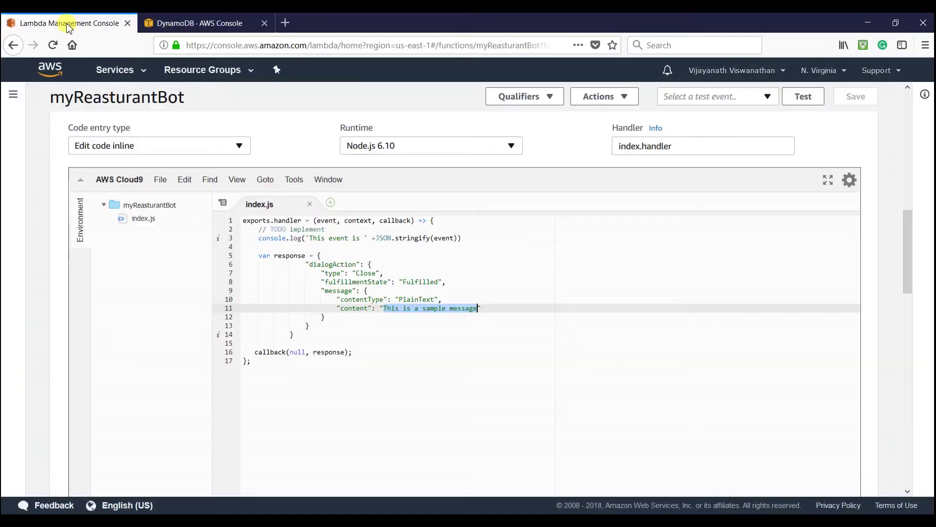
pyautogui.click(48, 68)
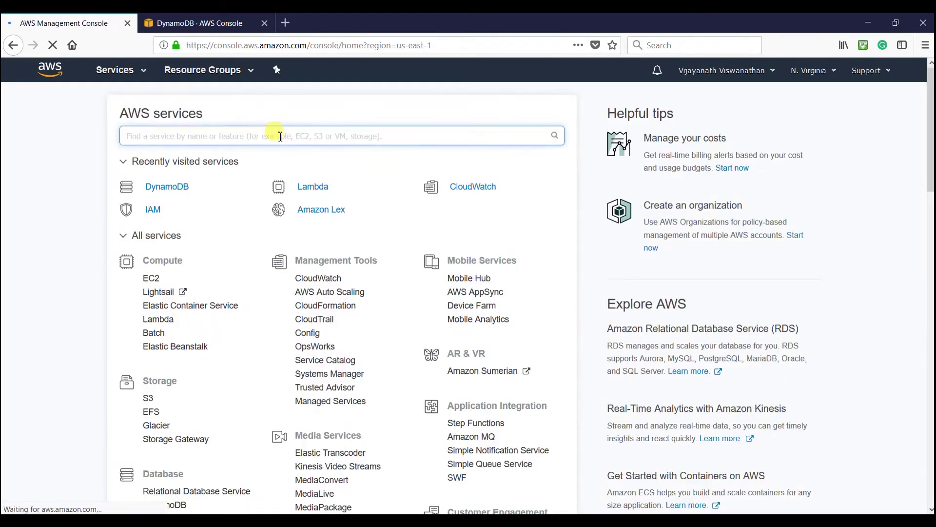
pyautogui.click(211, 142)
pyautogui.write('lex')
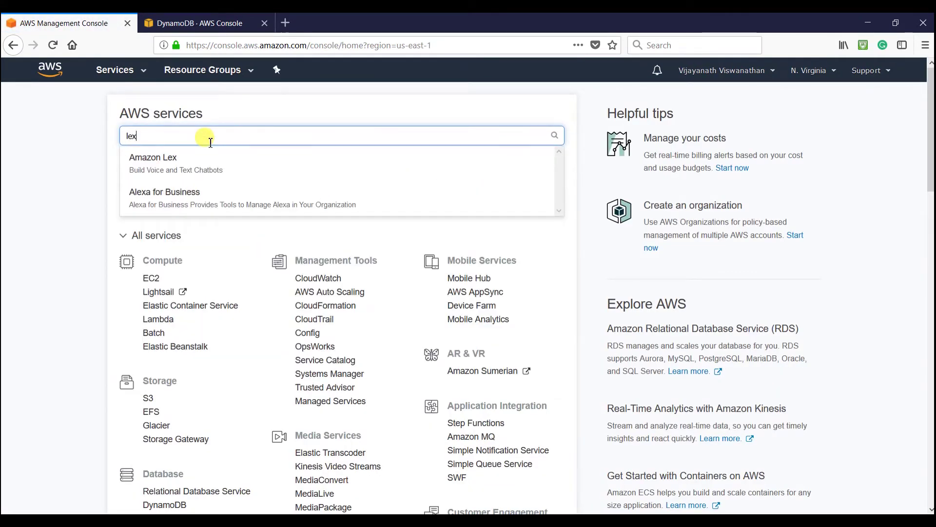
pyautogui.click(193, 159)
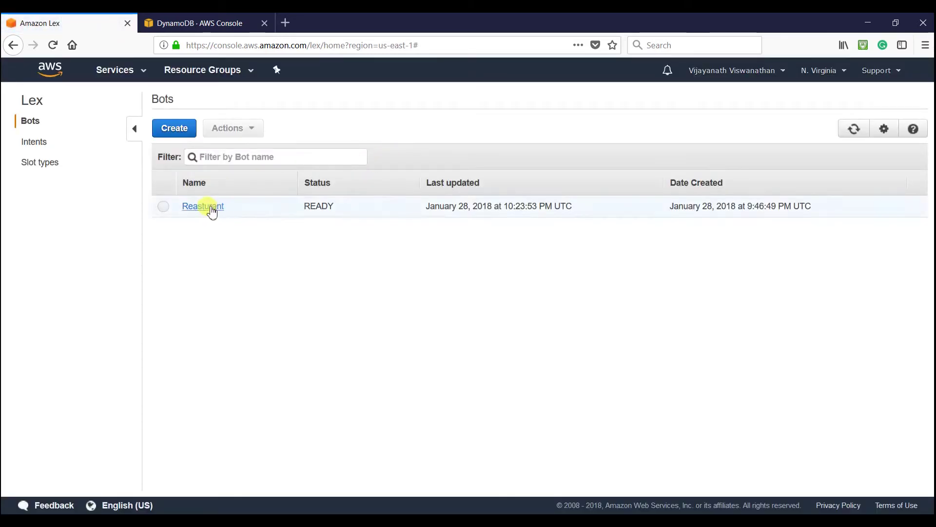
pyautogui.click(209, 207)
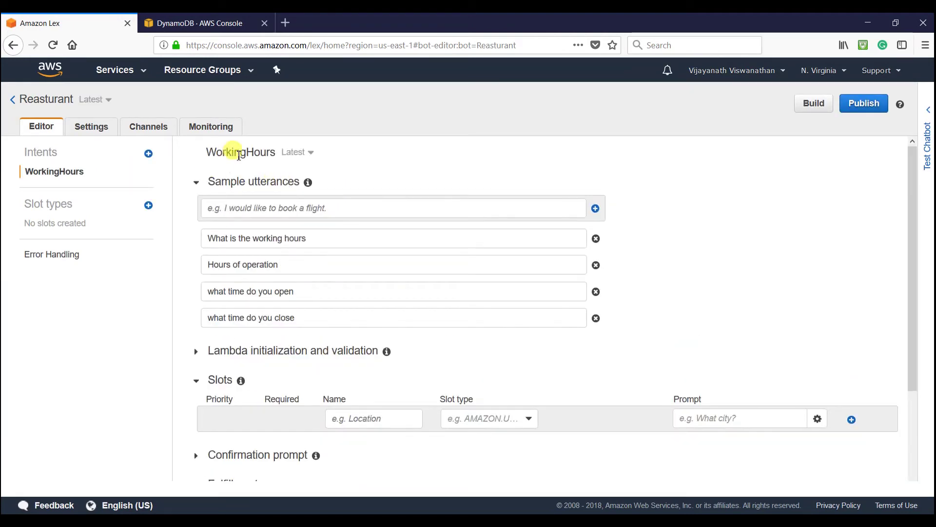
pyautogui.moveTo(210, 153); pyautogui.dragTo(276, 155)
pyautogui.hotkey('ctrl', 'c')
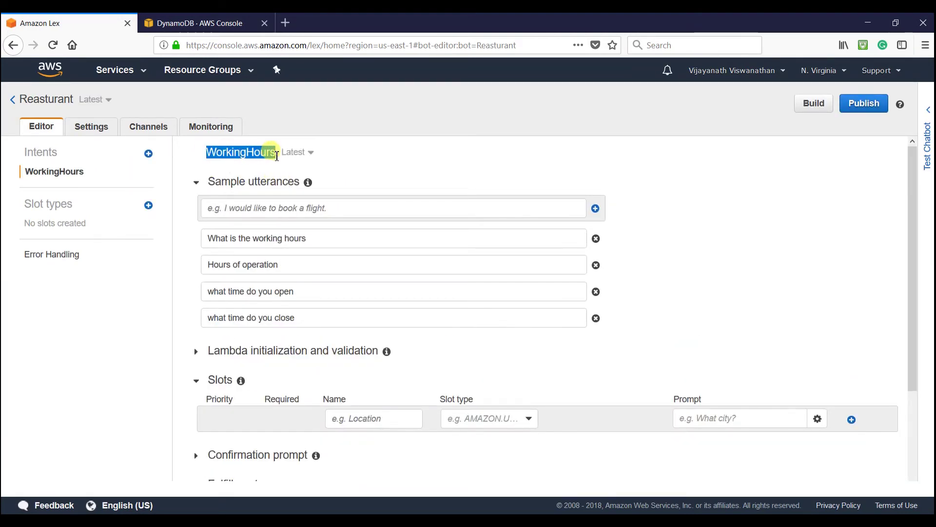
# - Set Intent to WorkingHours, add a Message string with the 9 AM to 5 PM hours text, and save
pyautogui.click(200, 23)
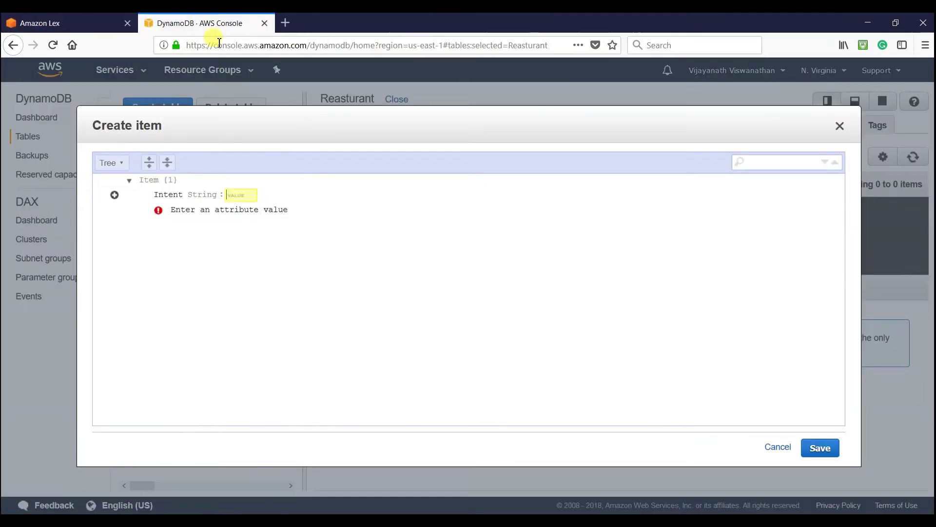
pyautogui.hotkey('ctrl', 'v')
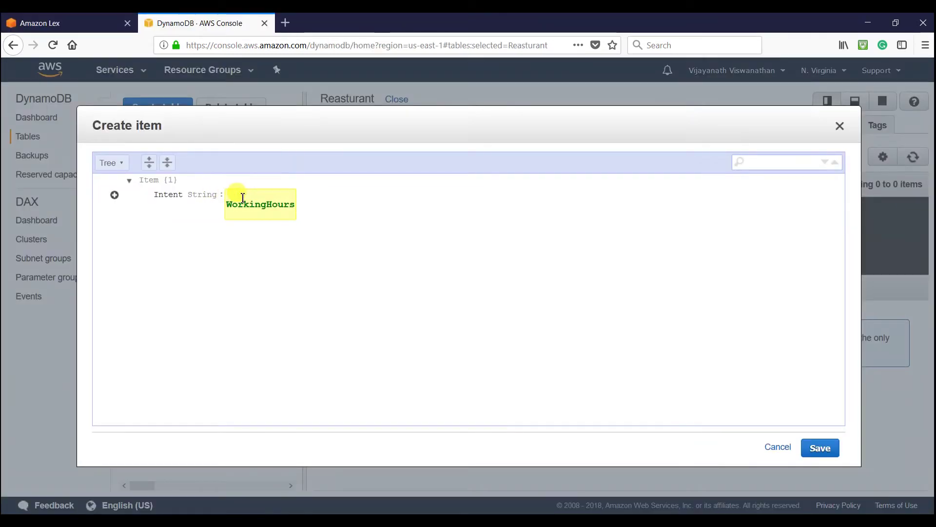
pyautogui.click(278, 238)
pyautogui.click(114, 194)
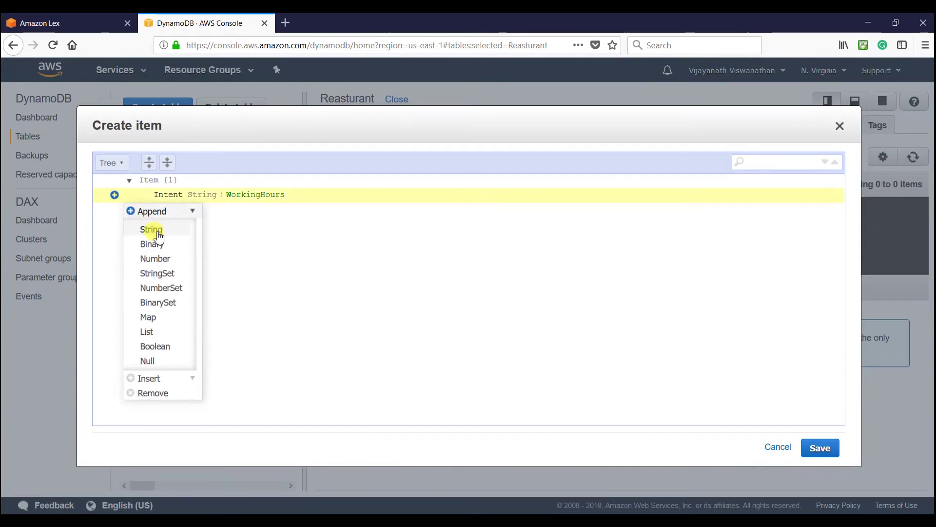
pyautogui.click(152, 230)
pyautogui.click(243, 210)
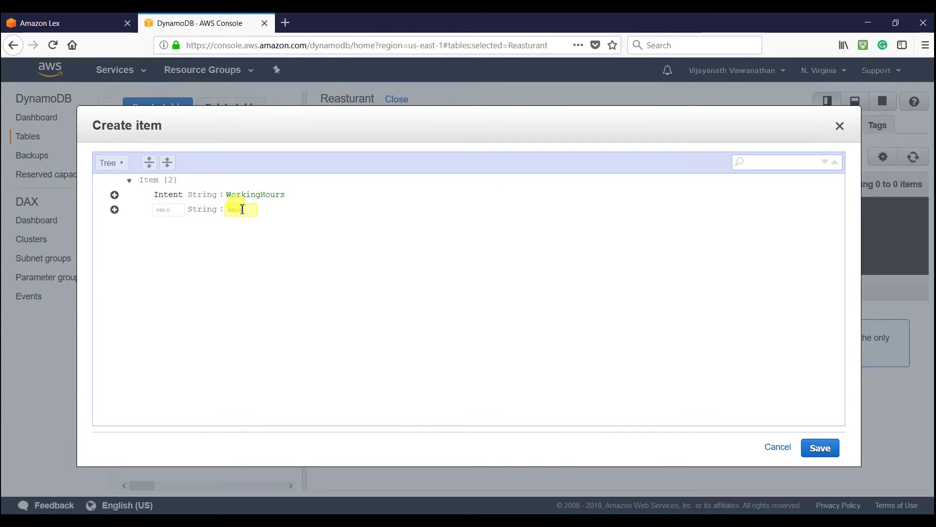
pyautogui.write('WE')
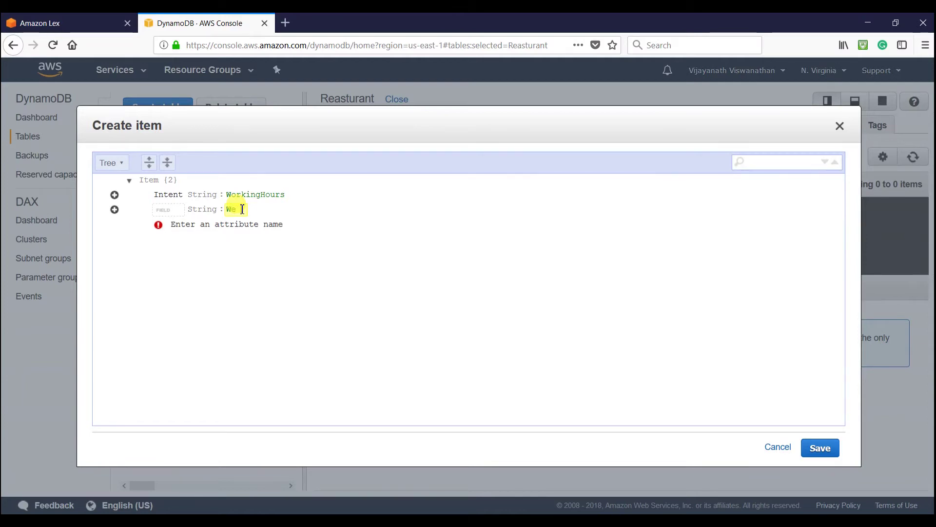
pyautogui.write(' work from 9 AM')
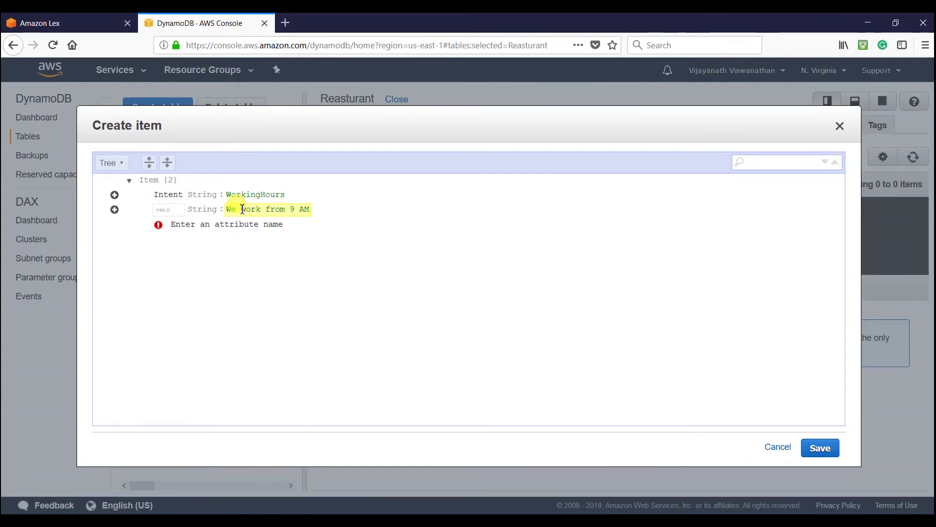
pyautogui.write(' to 5')
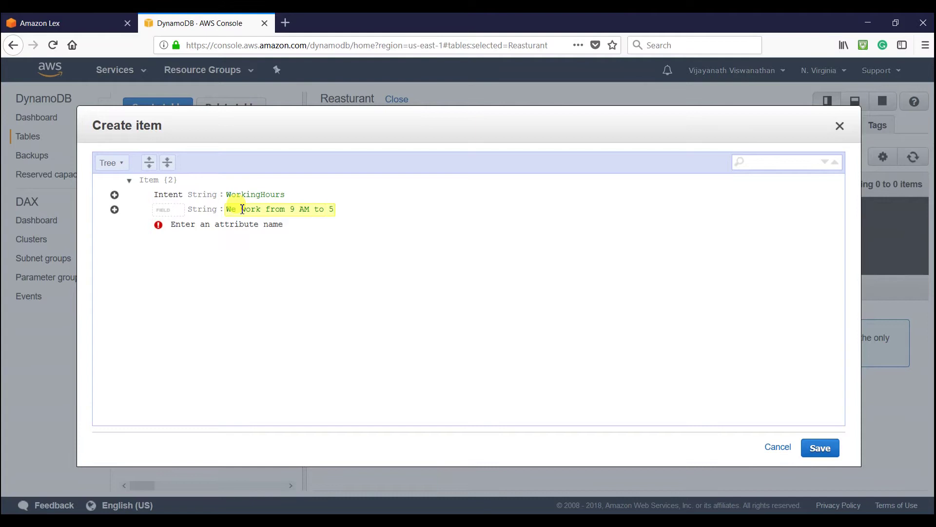
pyautogui.write(' PM')
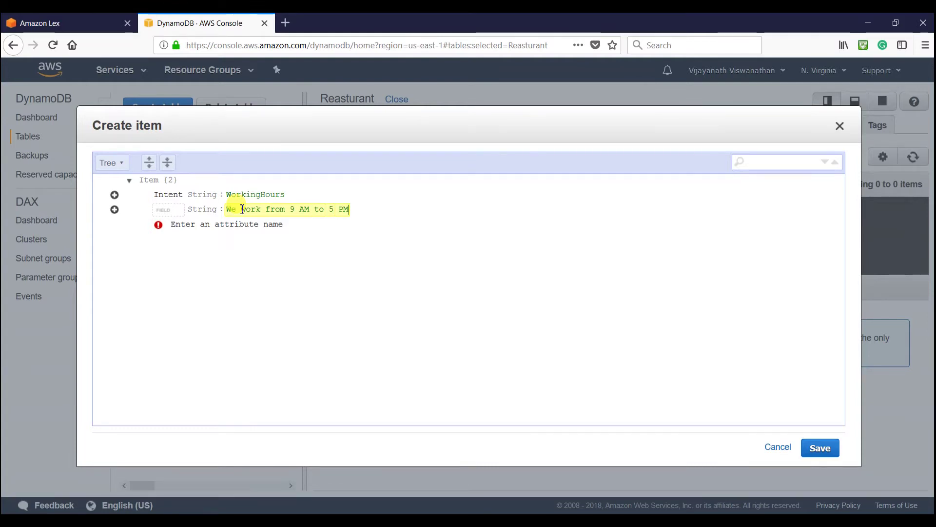
pyautogui.write(' and Sunday is holiday')
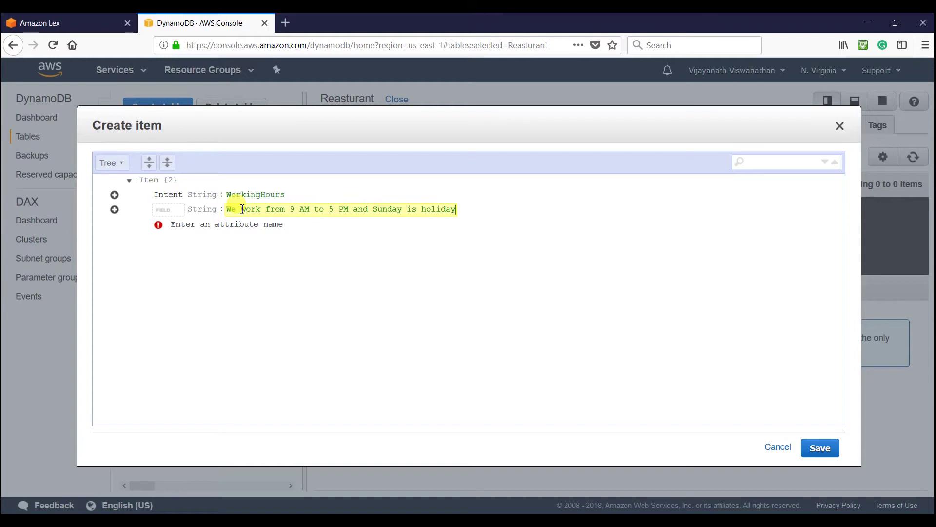
pyautogui.click(166, 209)
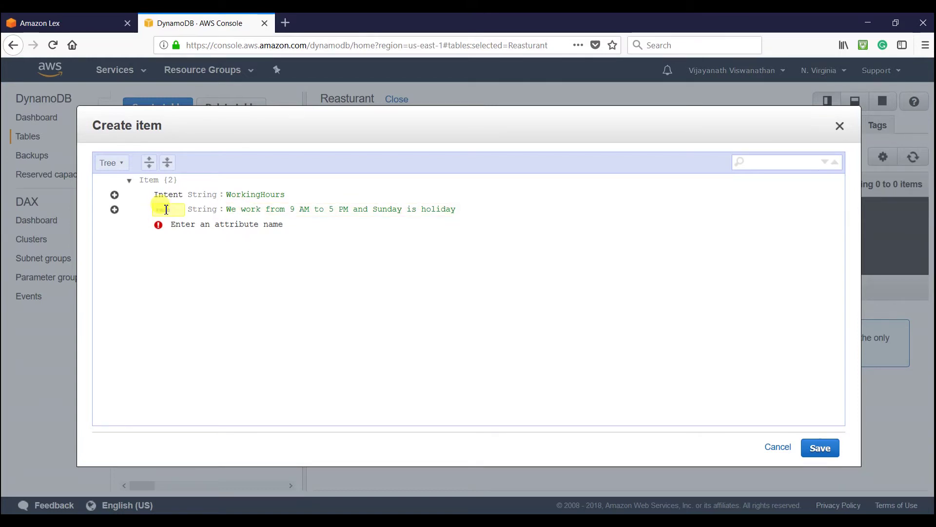
pyautogui.write('Message')
pyautogui.click(177, 236)
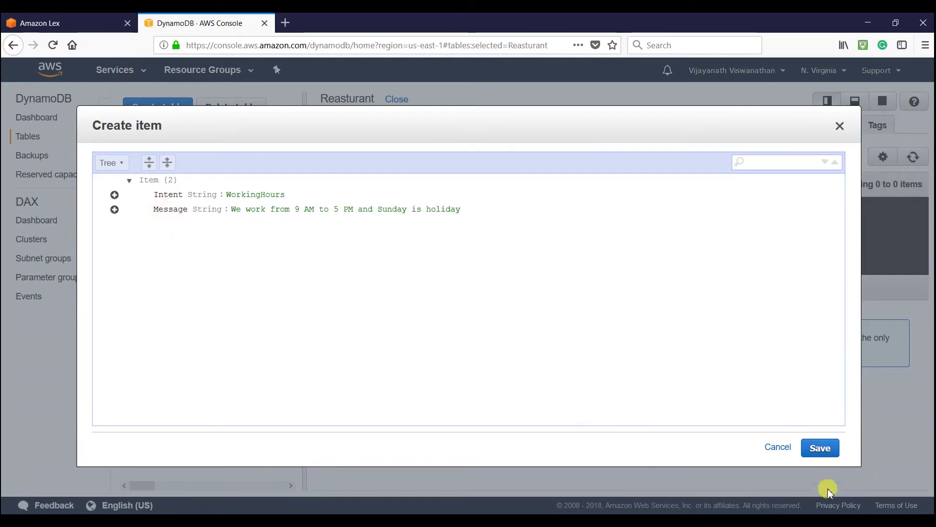
pyautogui.click(821, 447)
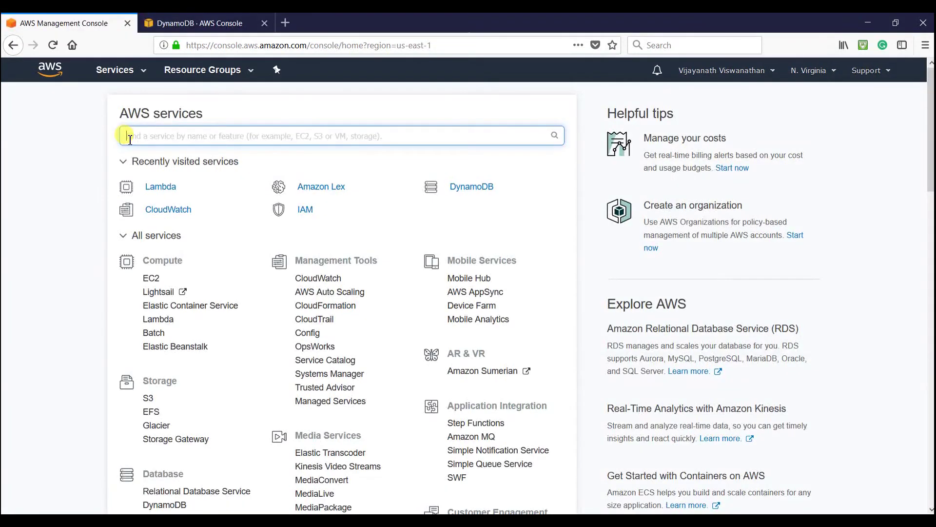
# - Open the myReasturantBot function in Lambda and scroll down to its index.js code editor
pyautogui.click(175, 192)
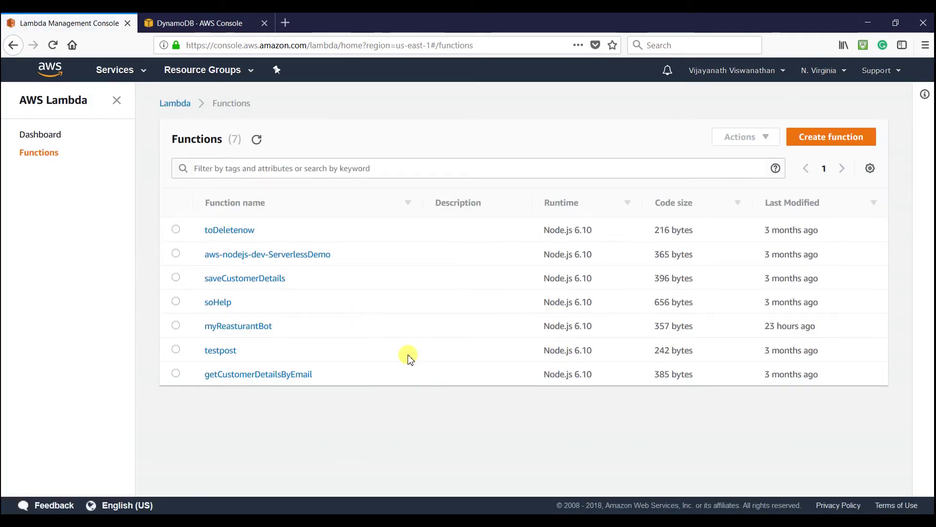
pyautogui.click(239, 330)
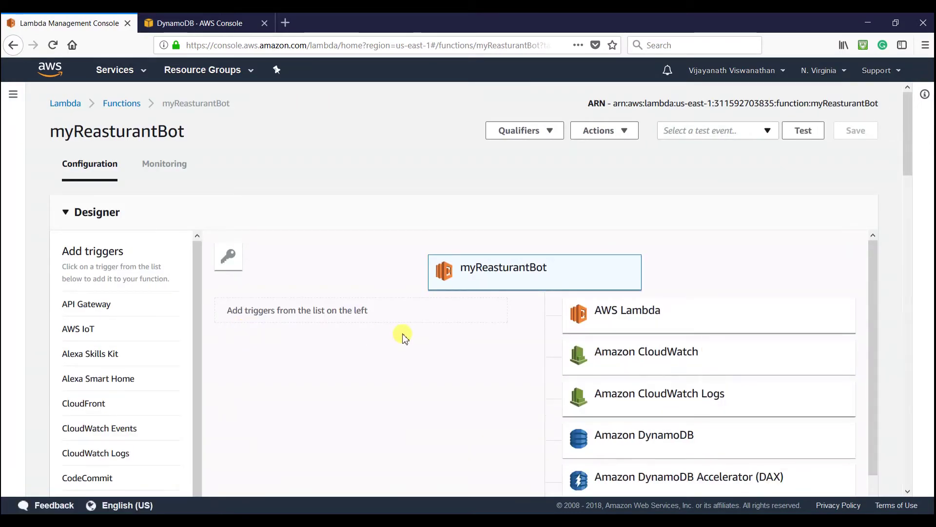
pyautogui.scroll(-5, 404, 335)
pyautogui.scroll(-3, 404, 336)
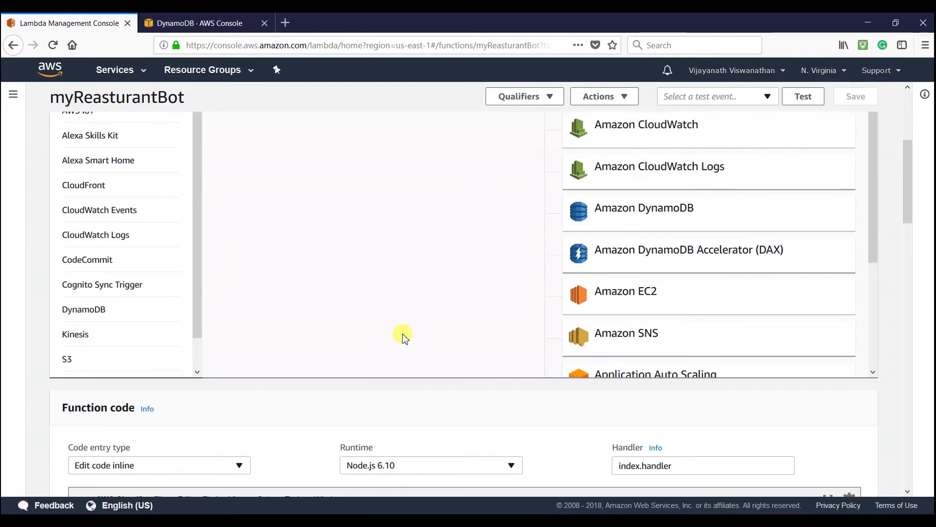
pyautogui.moveTo(909, 209); pyautogui.dragTo(922, 268)
# - Create a new untitled file in the myReasturantBot code editor
pyautogui.click(330, 236)
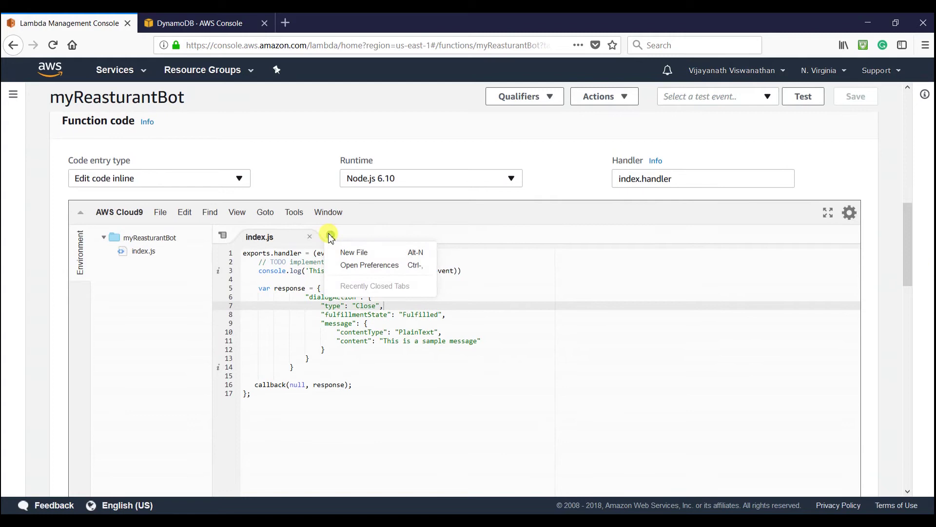
pyautogui.click(354, 252)
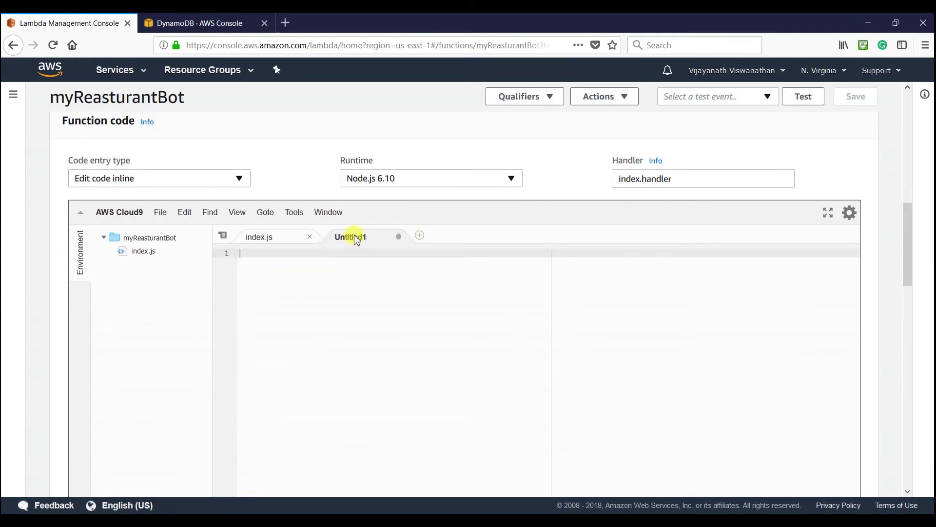
pyautogui.rightClick(353, 236)
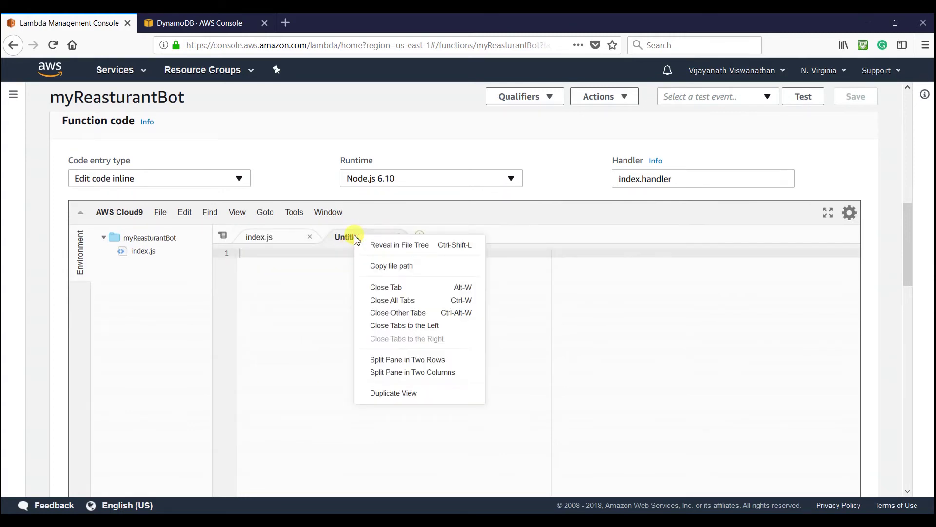
pyautogui.click(319, 283)
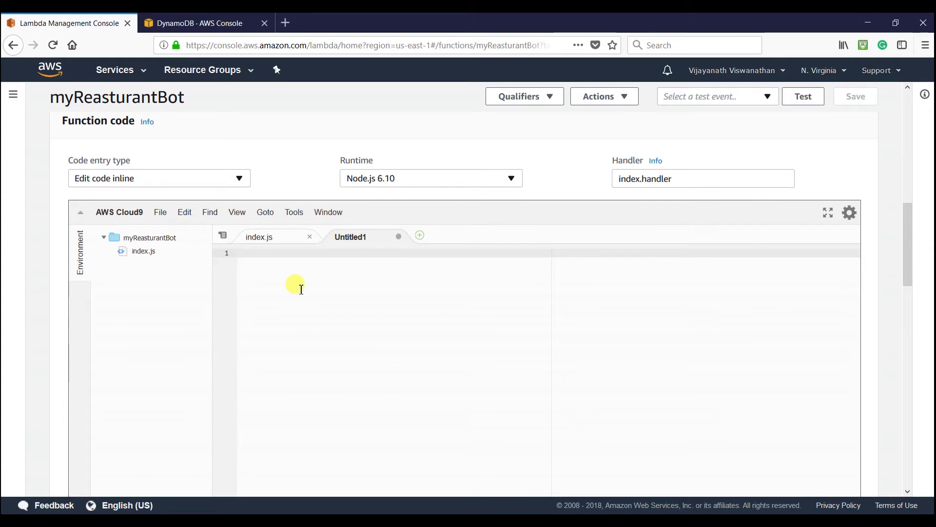
pyautogui.click(364, 242)
pyautogui.rightClick(366, 241)
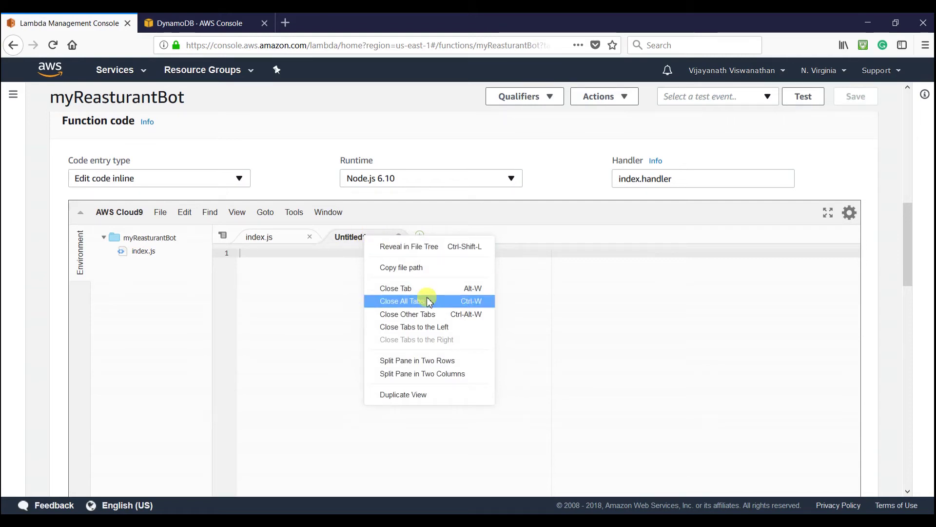
pyautogui.click(334, 279)
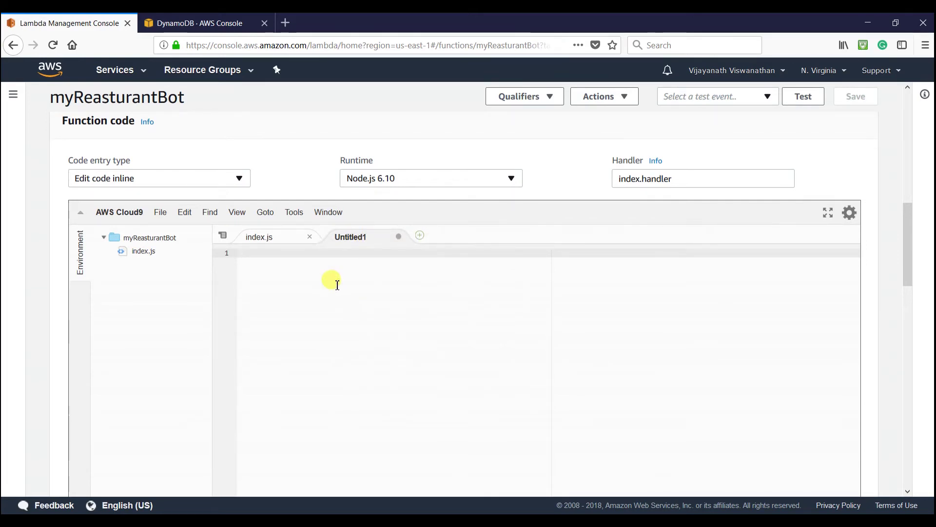
# - Save the new file as DBHandler.js in the myReasturantBot folder and open it
pyautogui.hotkey('ctrl', 's')
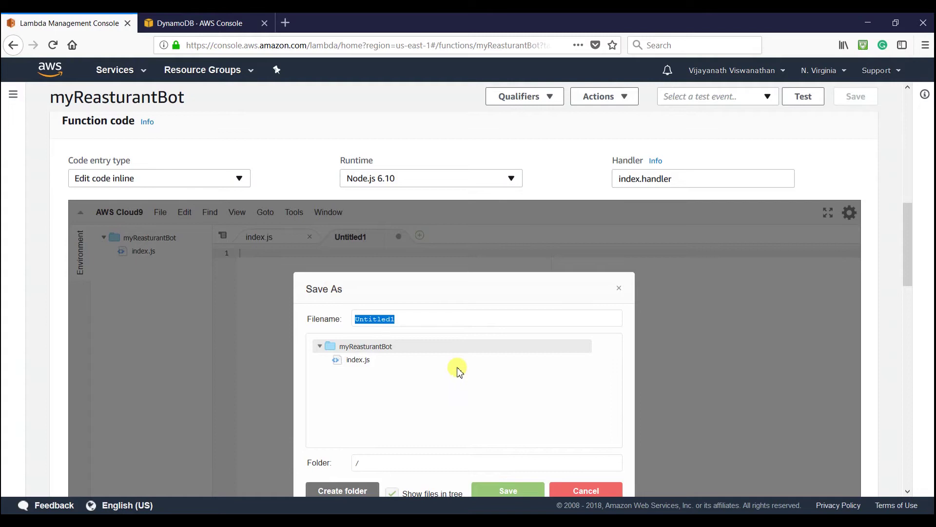
pyautogui.write('DB')
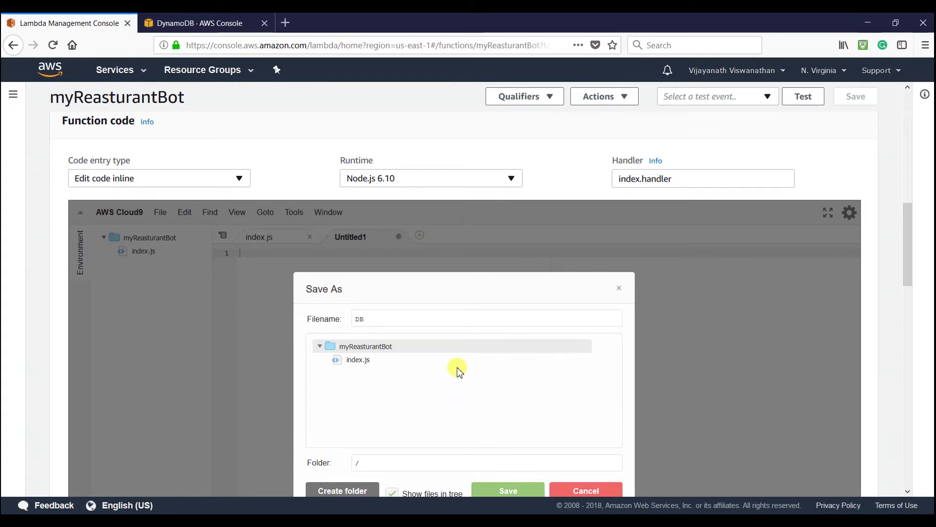
pyautogui.write('Handler.js')
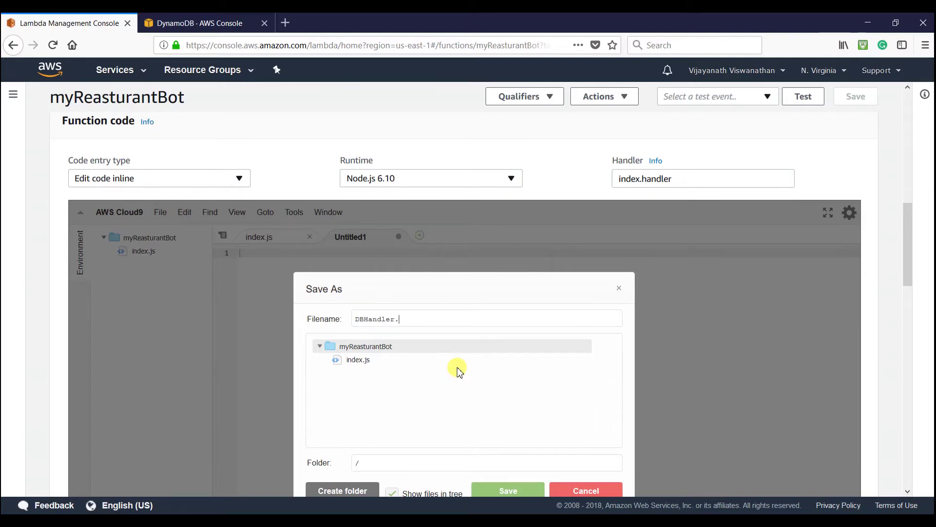
pyautogui.click(378, 349)
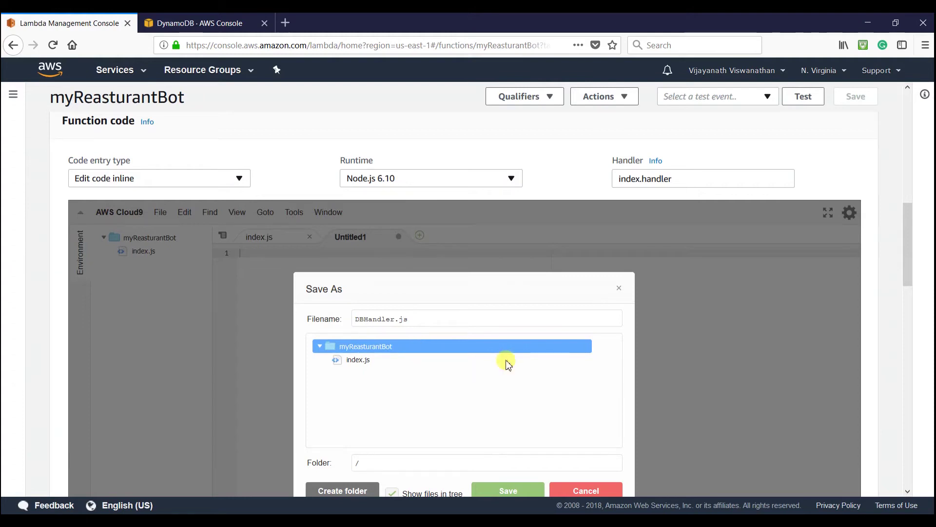
pyautogui.click(509, 491)
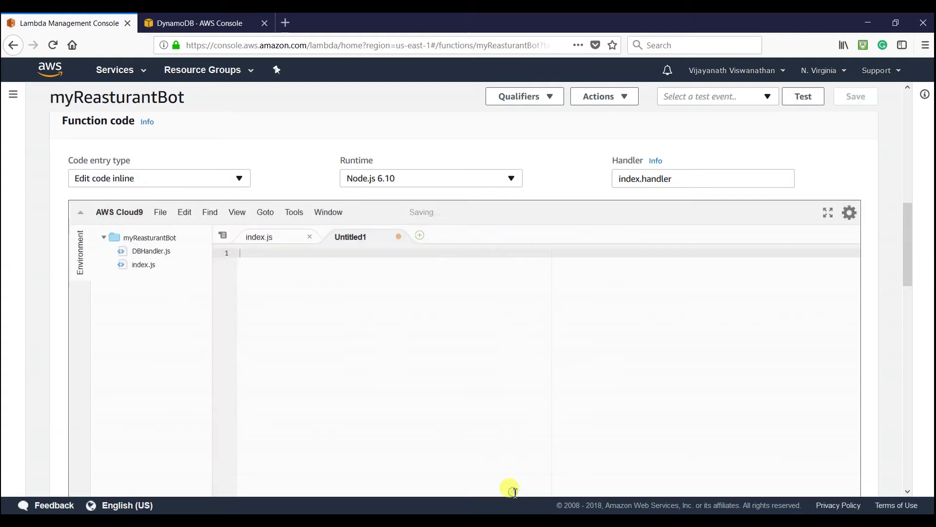
pyautogui.click(164, 254)
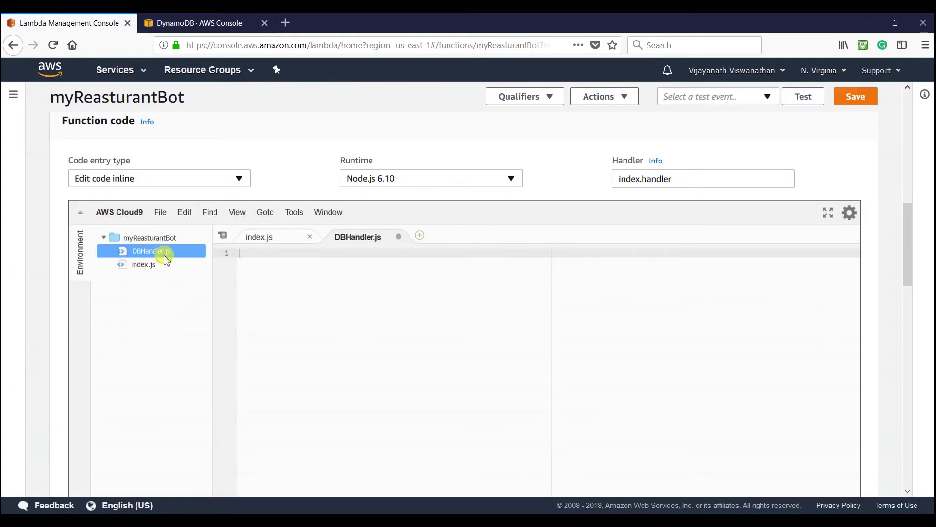
pyautogui.click(376, 288)
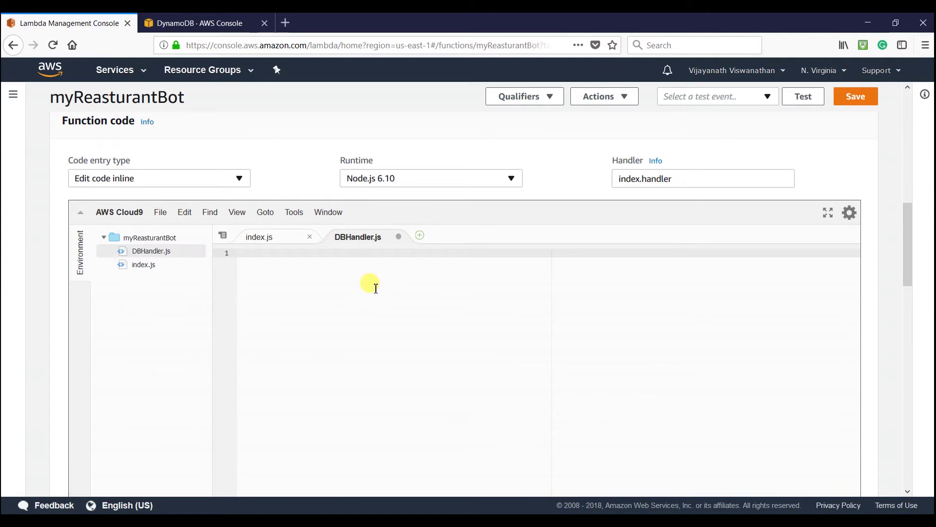
# - Select all the DynamoDB handler code in Notepad++, then go back to the Lambda editor
pyautogui.click(459, 521)
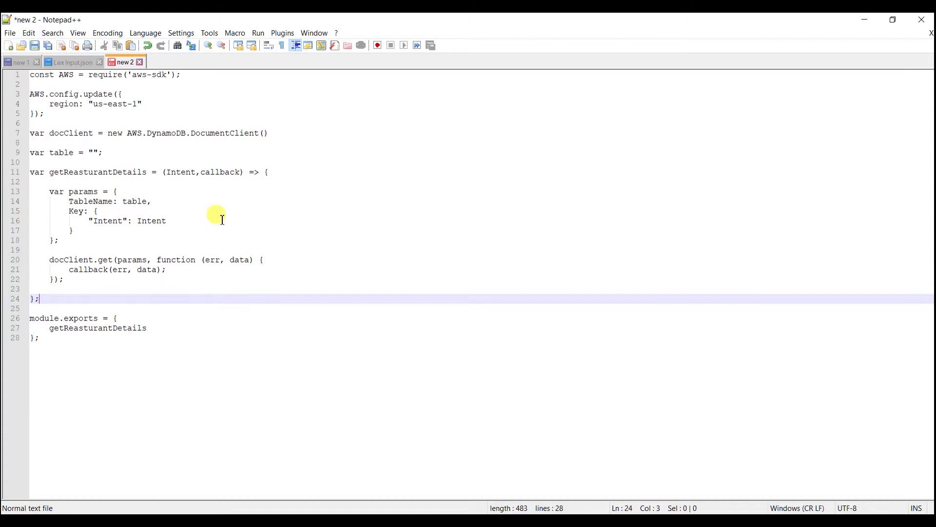
pyautogui.click(160, 189)
pyautogui.hotkey('ctrl', 'a')
pyautogui.hotkey('ctrl', 'c')
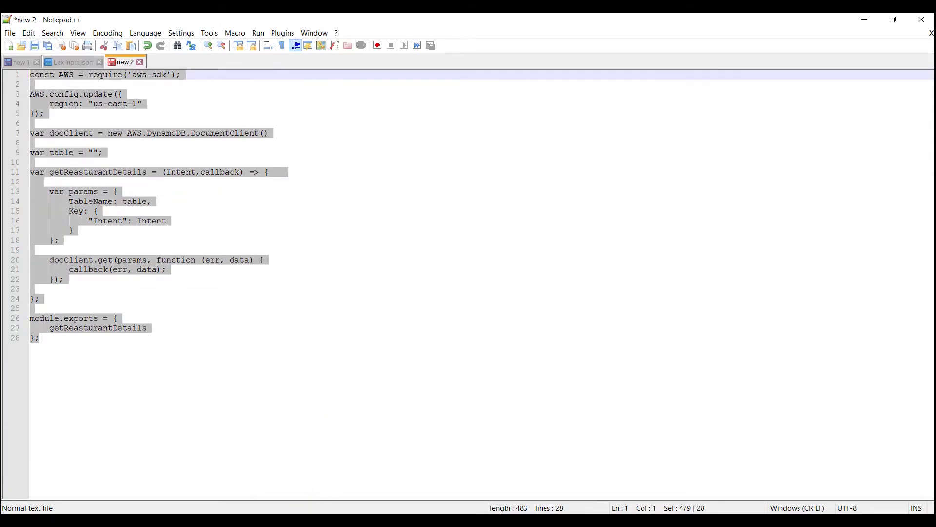
pyautogui.click(308, 521)
# - Paste the getReasturantDetails code into DBHandler.js and review the aws-sdk require and region config lines
pyautogui.hotkey('ctrl', 'v')
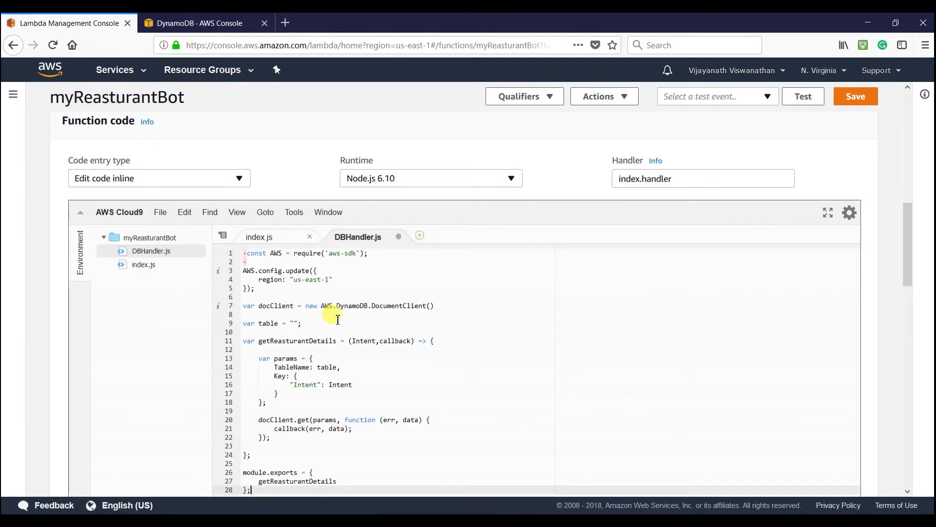
pyautogui.scroll(3, 342, 317)
pyautogui.scroll(-3, 350, 324)
pyautogui.click(354, 278)
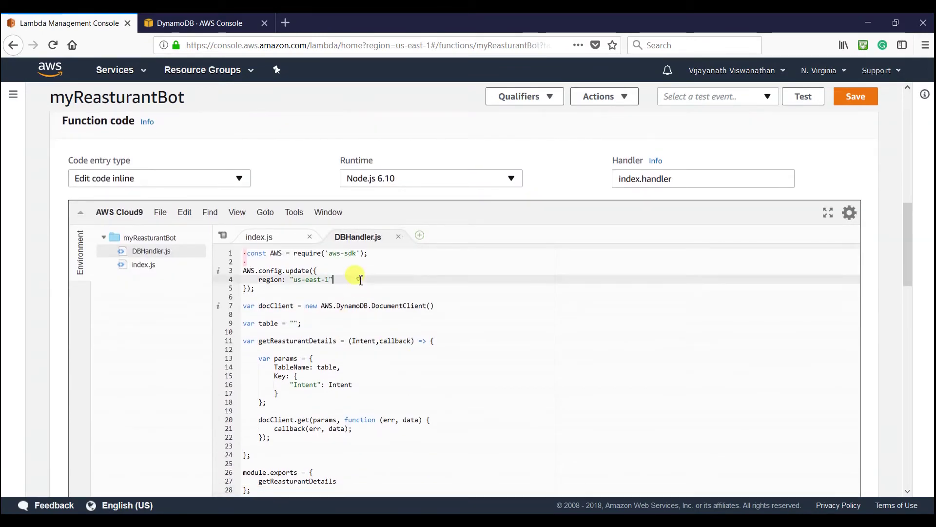
pyautogui.moveTo(374, 253); pyautogui.dragTo(224, 252)
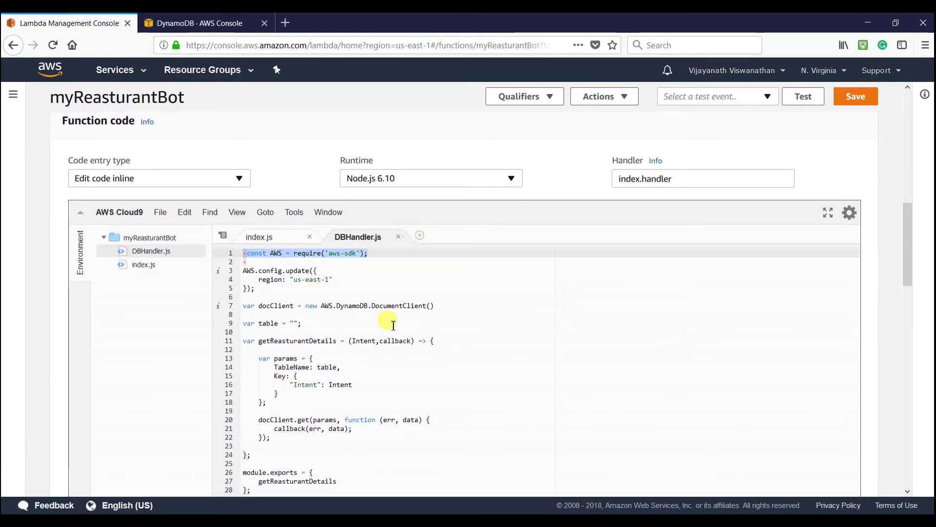
pyautogui.click(293, 287)
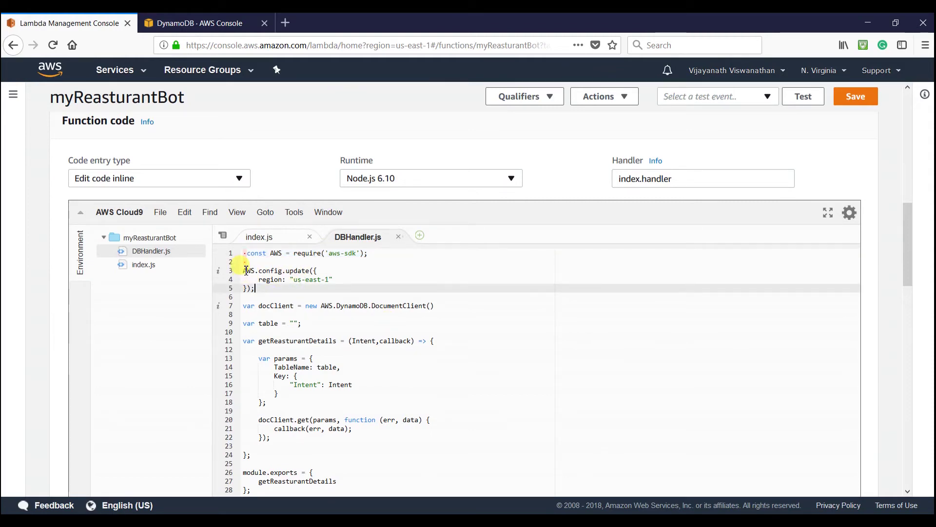
pyautogui.moveTo(247, 271); pyautogui.dragTo(256, 294)
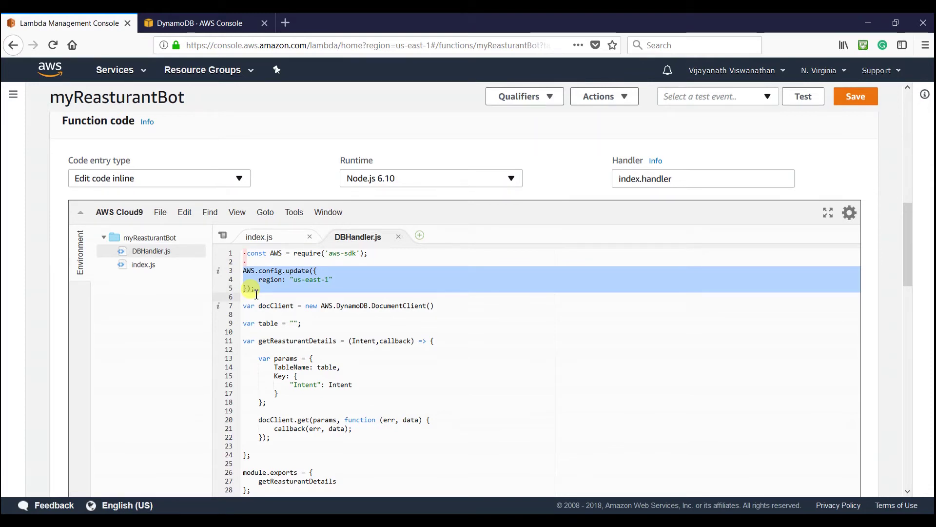
# - Review the region block and DocumentClient line, then bring up DynamoDB's Reasturant table items
pyautogui.scroll(-2, 311, 298)
pyautogui.scroll(2, 314, 296)
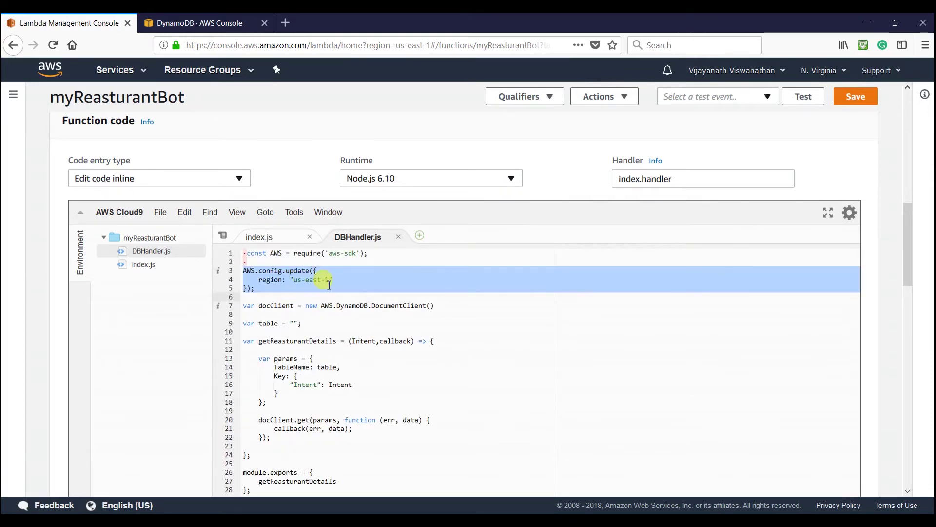
pyautogui.click(307, 279)
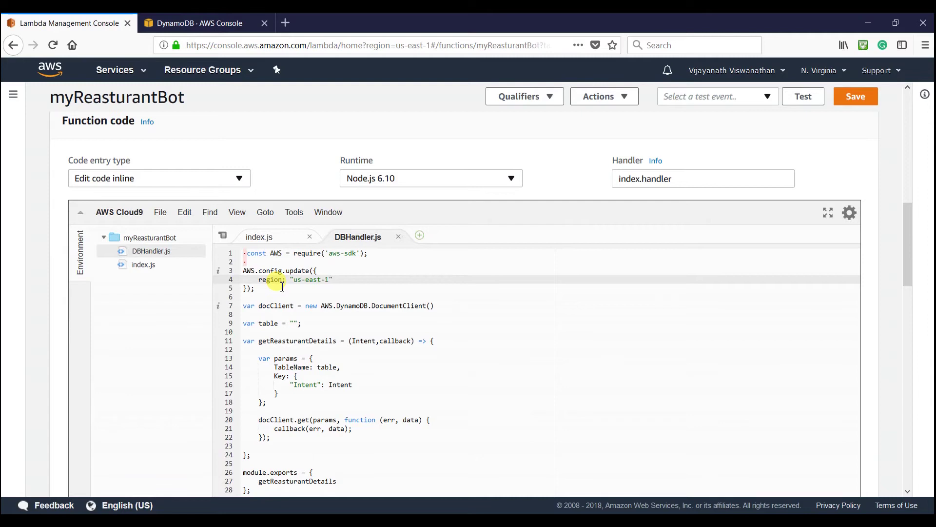
pyautogui.moveTo(250, 296); pyautogui.dragTo(244, 270)
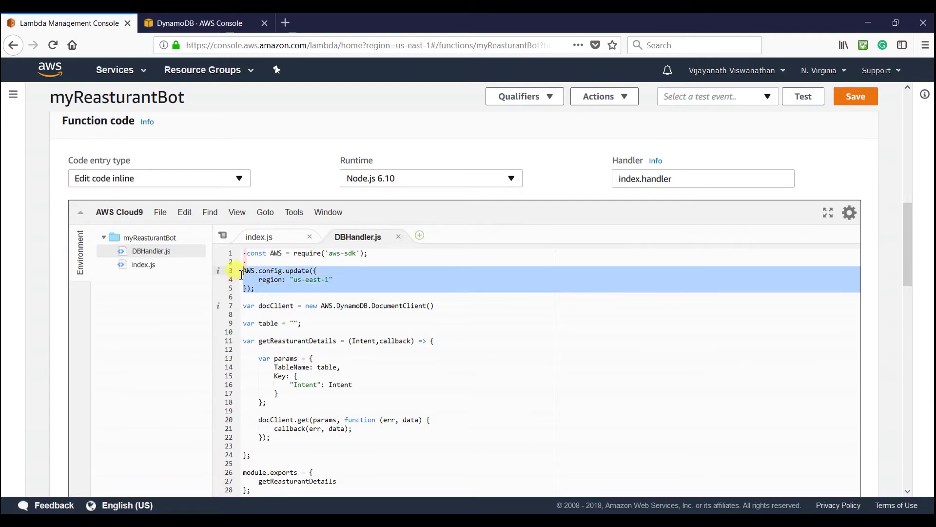
pyautogui.click(300, 298)
pyautogui.click(369, 322)
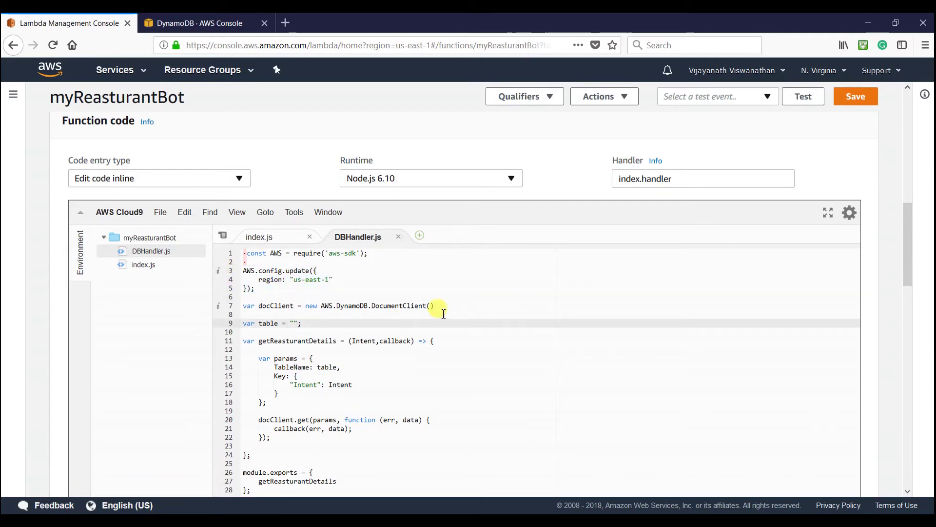
pyautogui.moveTo(434, 306); pyautogui.dragTo(245, 296)
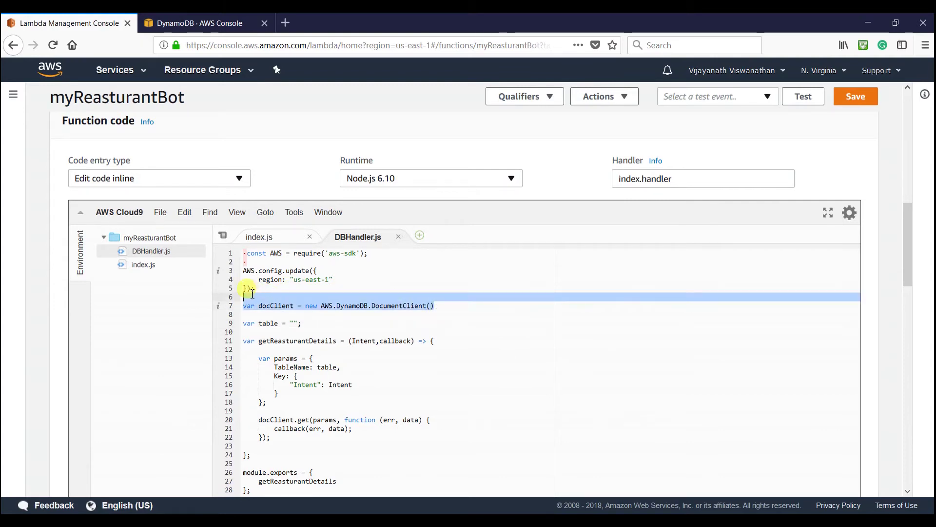
pyautogui.click(297, 324)
pyautogui.click(193, 23)
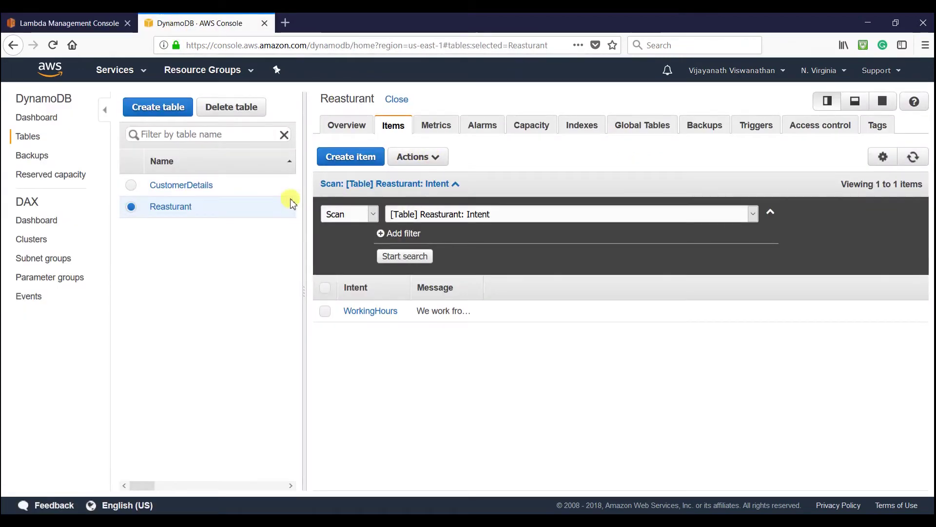
# - Copy the table name Reasturant from DynamoDB into the quotes of var table in DBHandler.js
pyautogui.doubleClick(340, 99)
pyautogui.hotkey('ctrl', 'c')
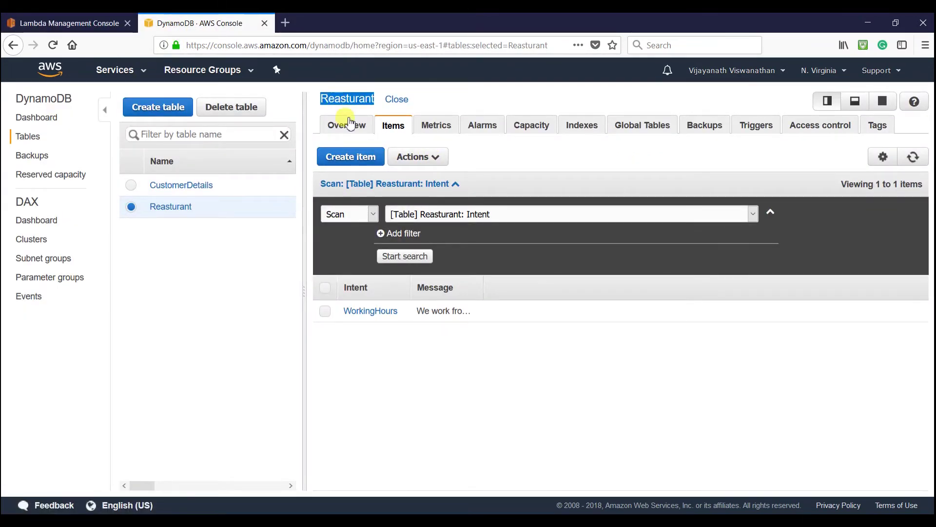
pyautogui.click(78, 23)
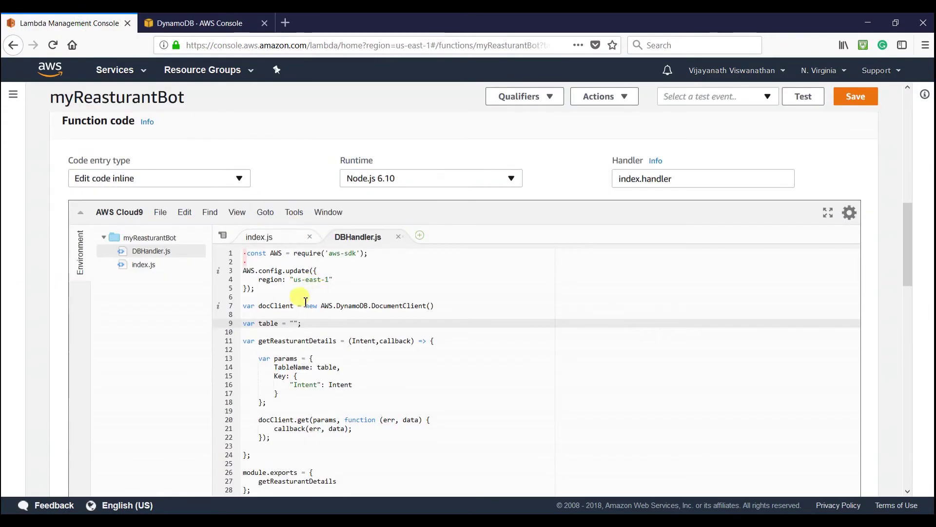
pyautogui.hotkey('ctrl', 'v')
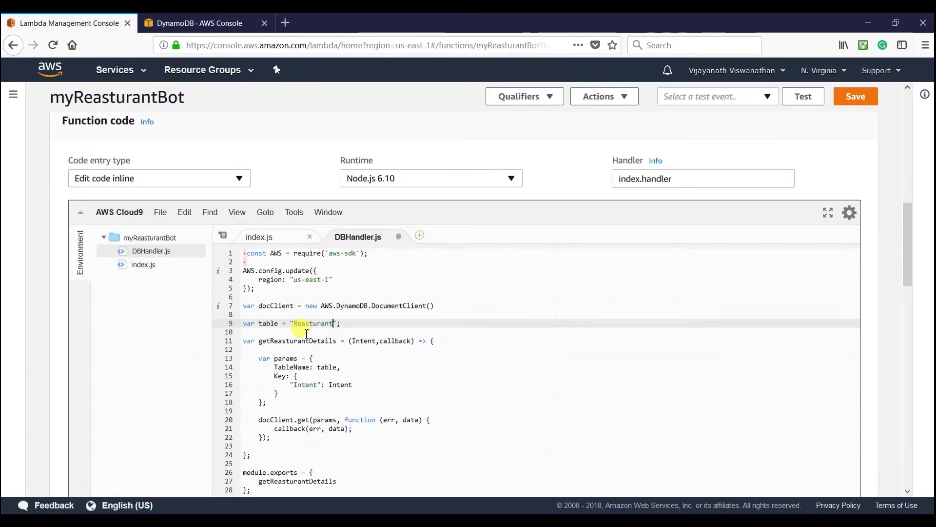
# - Review the Intent parameter and its uses in getReasturantDetails' params block
pyautogui.click(388, 358)
pyautogui.scroll(-1, 388, 361)
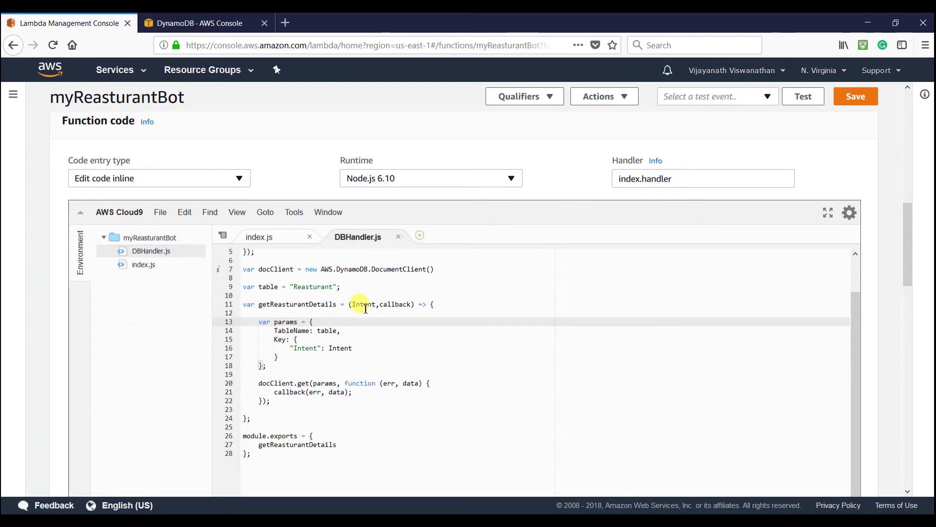
pyautogui.doubleClick(364, 305)
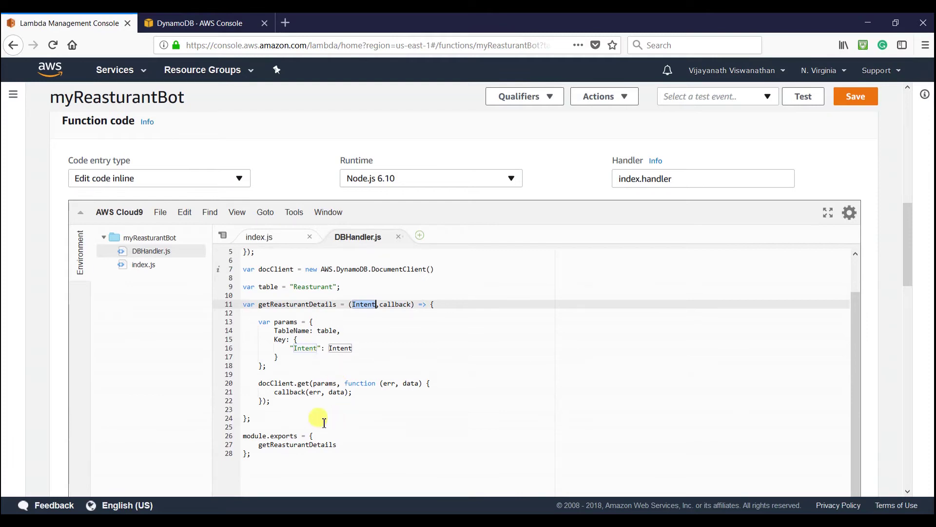
pyautogui.scroll(2, 317, 412)
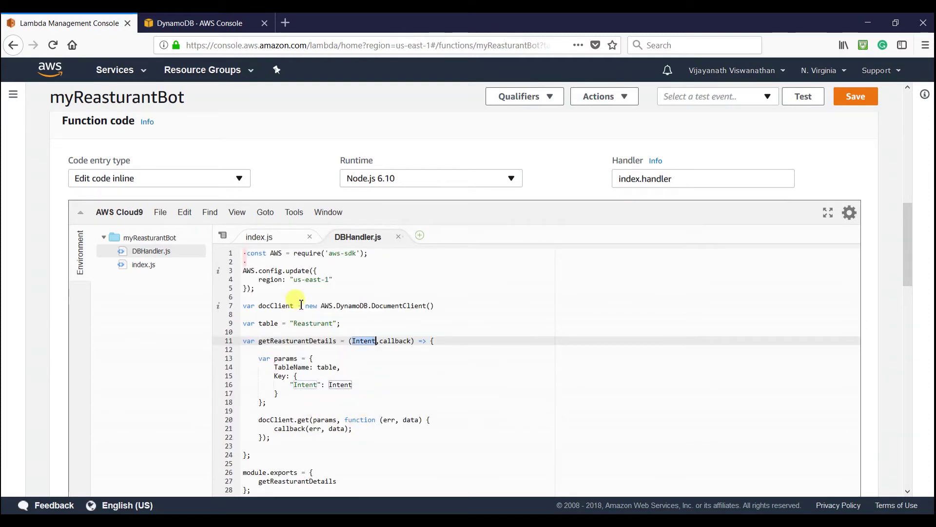
pyautogui.click(345, 288)
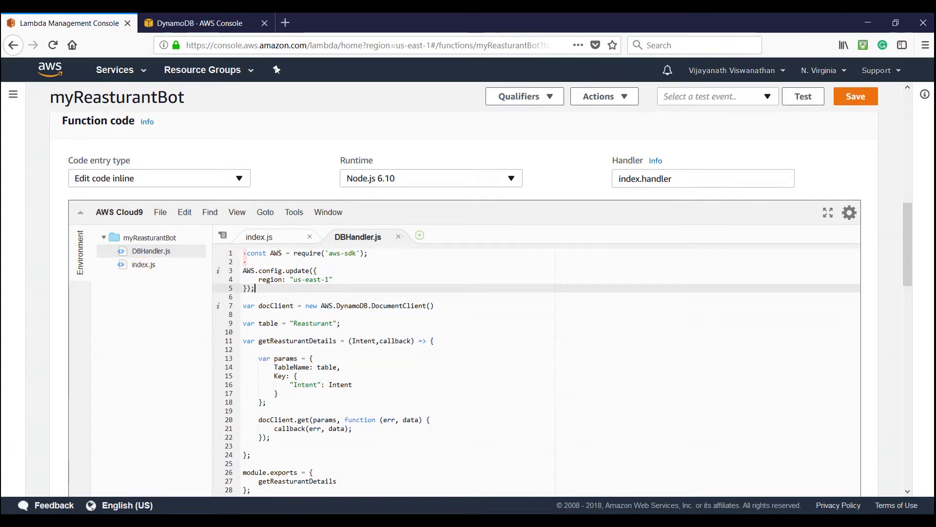
pyautogui.hotkey('alt', 'Tab')
pyautogui.click(73, 62)
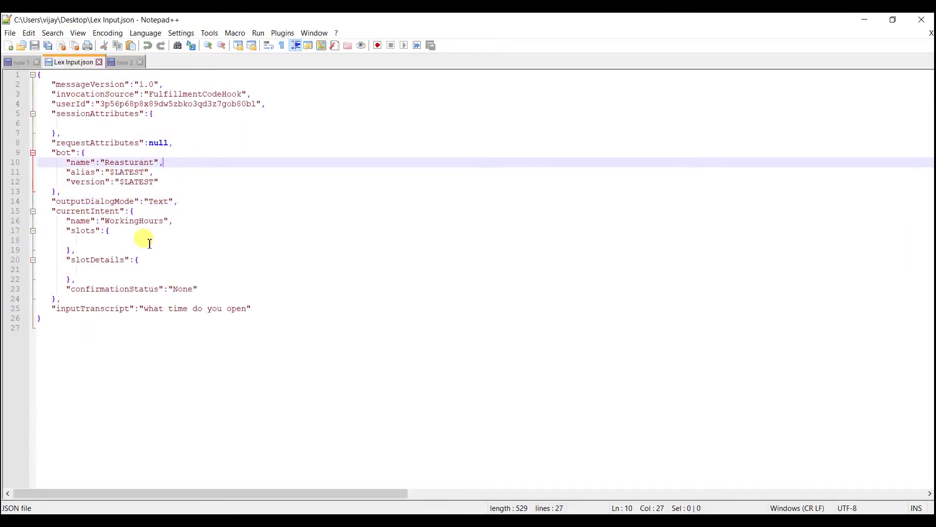
pyautogui.doubleClick(131, 221)
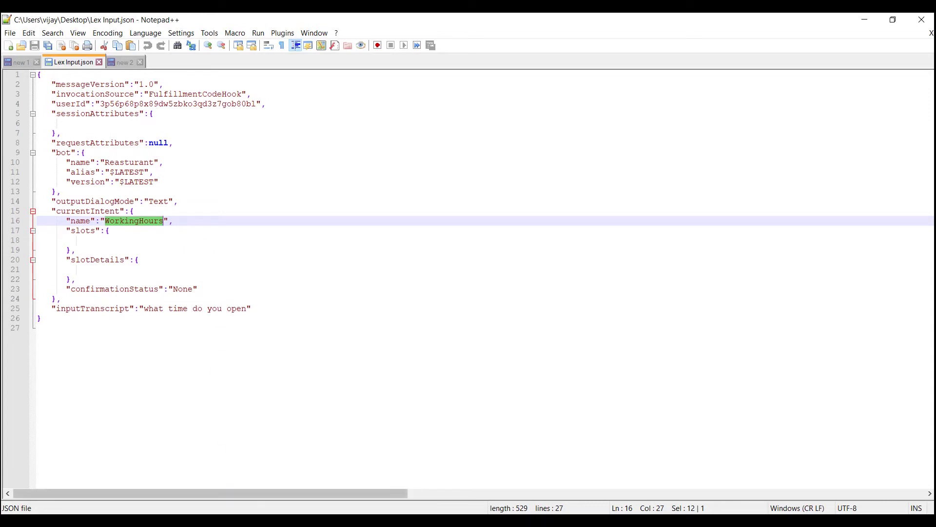
pyautogui.hotkey('alt', 'Tab')
pyautogui.click(343, 378)
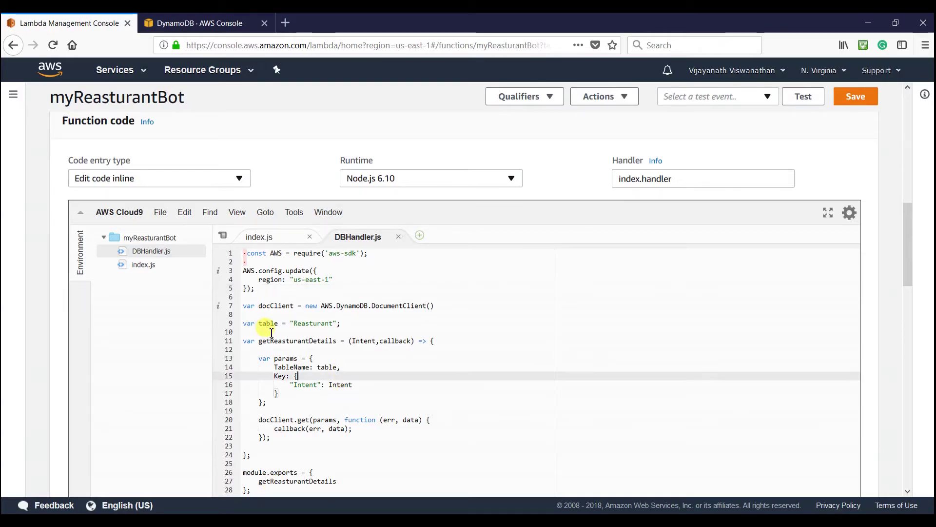
# - Delete the hard-coded sample response object and callback from index.js, keeping the event log line
pyautogui.click(285, 239)
pyautogui.click(316, 272)
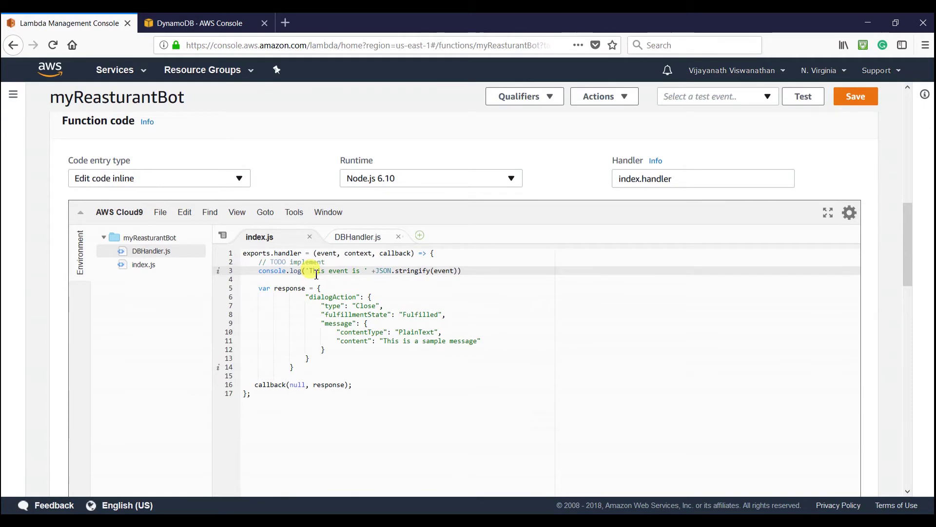
pyautogui.click(445, 314)
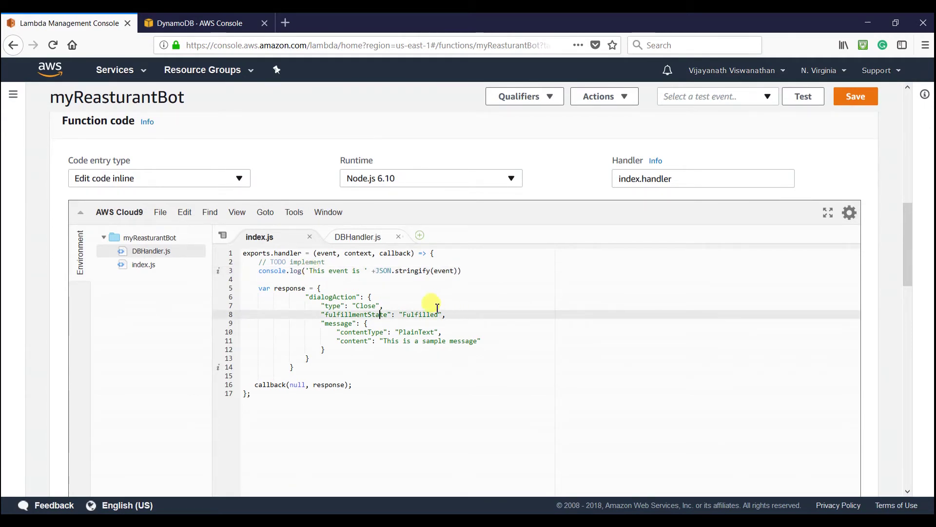
pyautogui.moveTo(244, 287); pyautogui.dragTo(365, 382)
pyautogui.press('BackSpace')
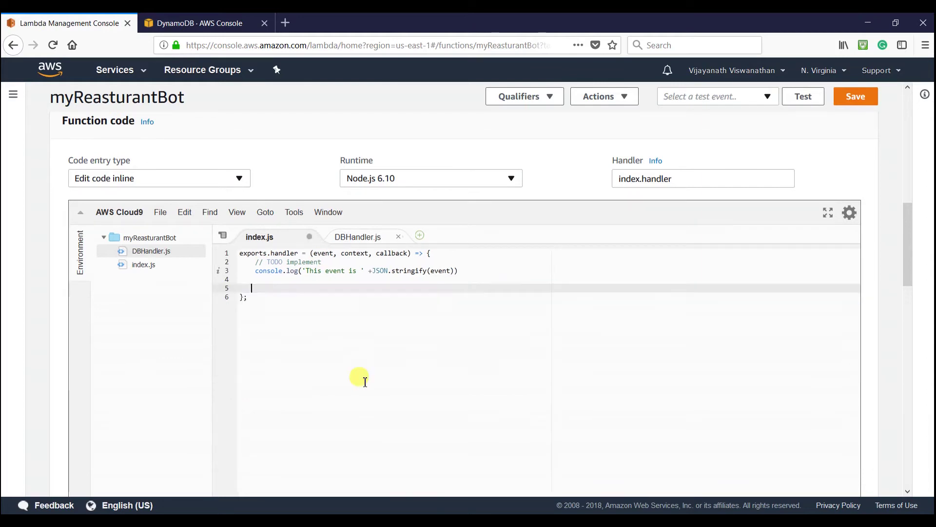
# - Copy the DBHandler require line from Notepad++ onto a new first line of index.js
pyautogui.hotkey('alt', 'Tab')
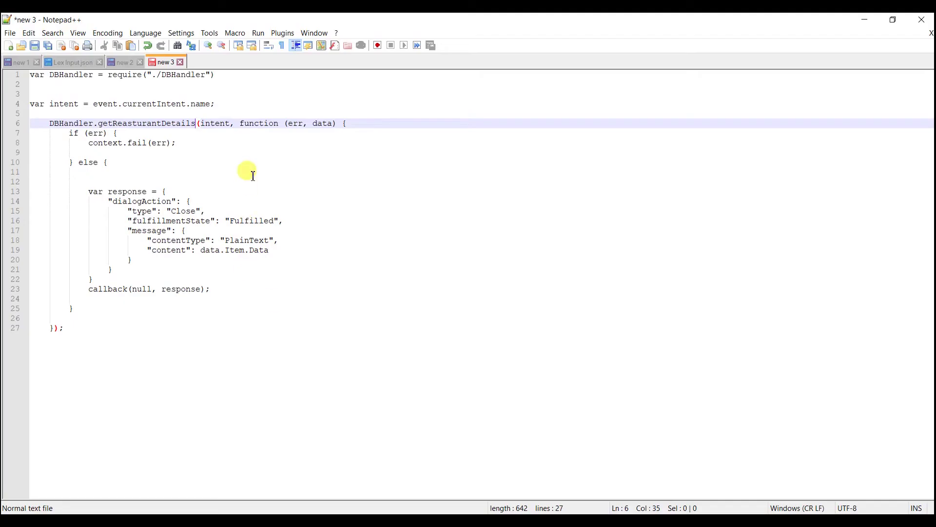
pyautogui.click(246, 172)
pyautogui.moveTo(215, 74); pyautogui.dragTo(18, 77)
pyautogui.hotkey('ctrl', 'c')
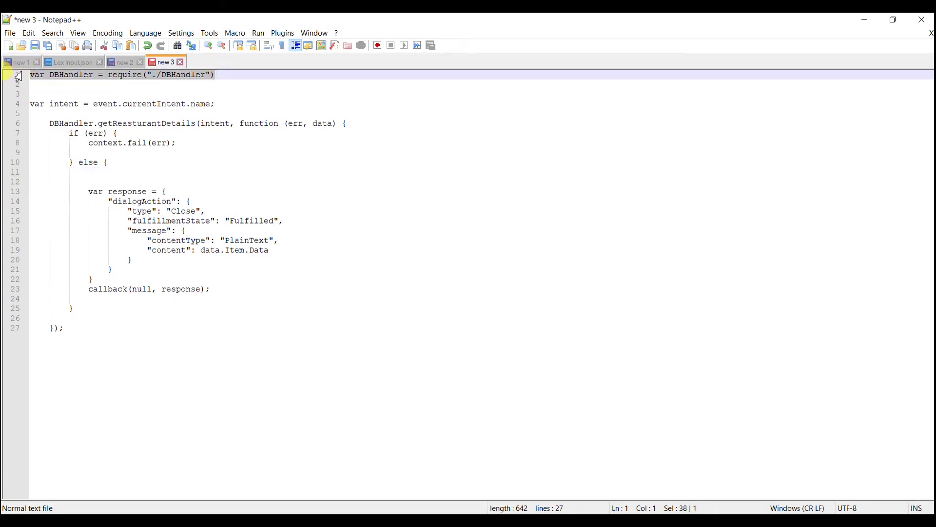
pyautogui.hotkey('alt', 'Tab')
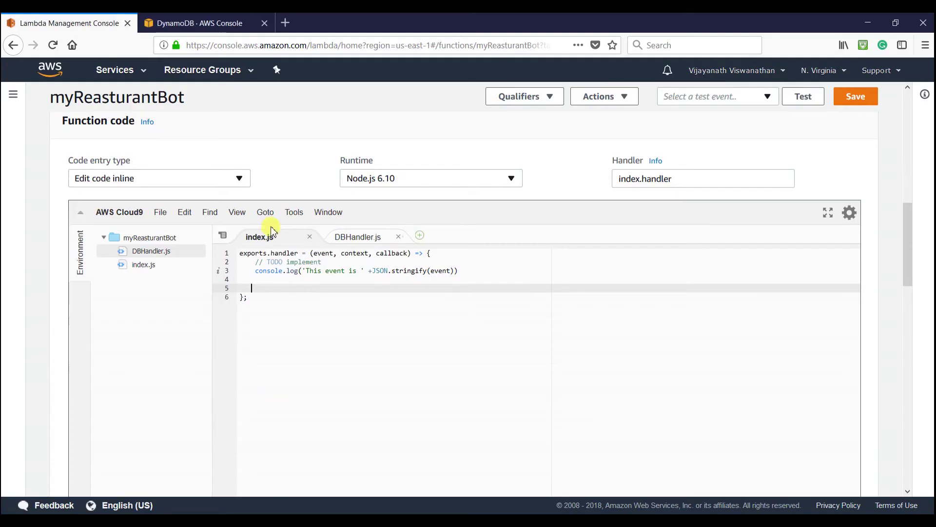
pyautogui.click(243, 253)
pyautogui.press('Return')
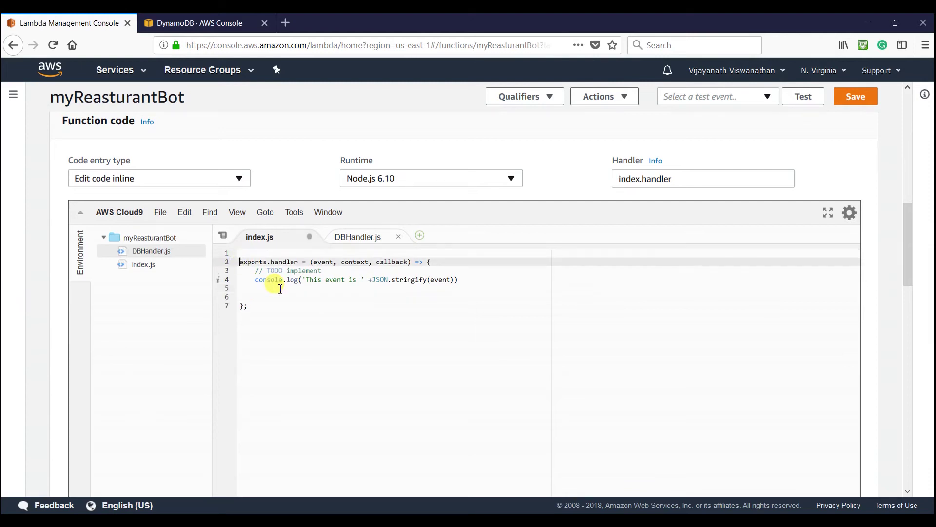
pyautogui.press('Up')
pyautogui.hotkey('ctrl', 'v')
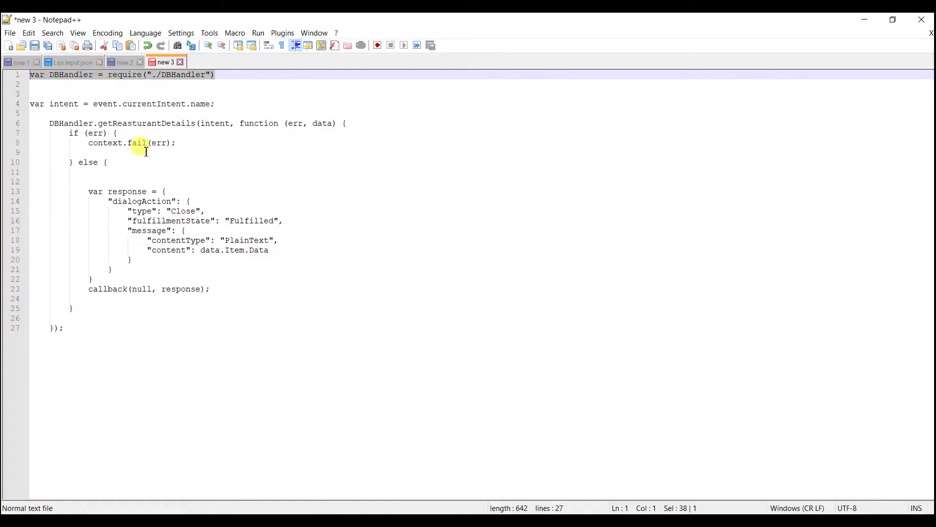
# - Paste the intent lookup and DBHandler.getReasturantDetails response code into the handler body and save
pyautogui.hotkey('alt', 'Tab')
pyautogui.moveTo(30, 103); pyautogui.dragTo(73, 330)
pyautogui.hotkey('ctrl', 'c')
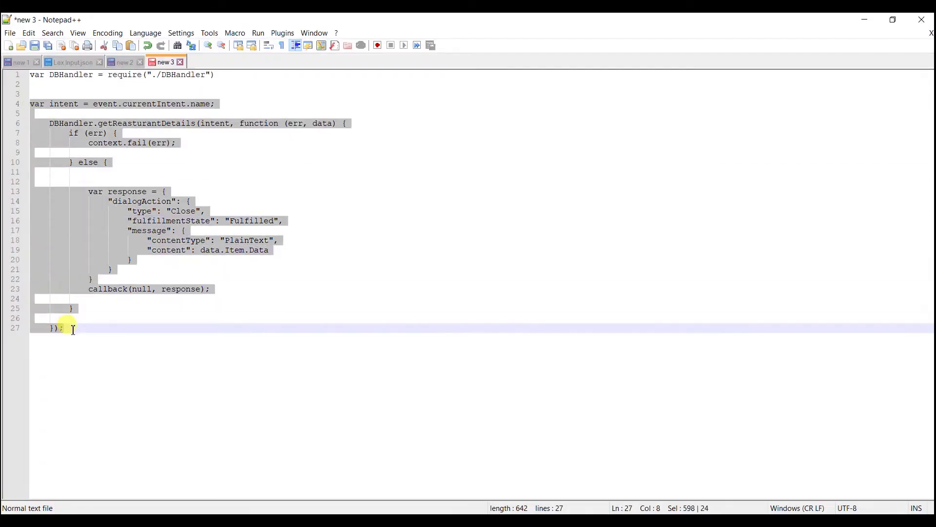
pyautogui.hotkey('alt', 'Tab')
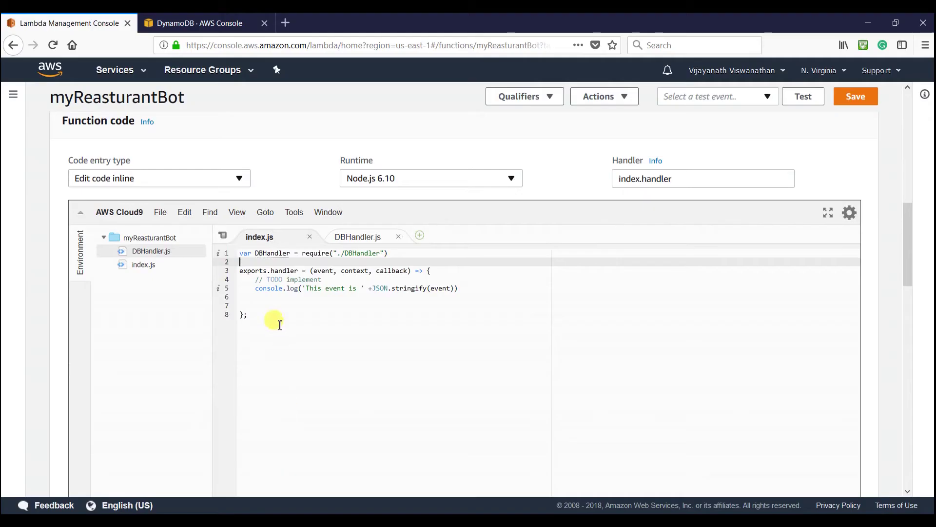
pyautogui.click(295, 305)
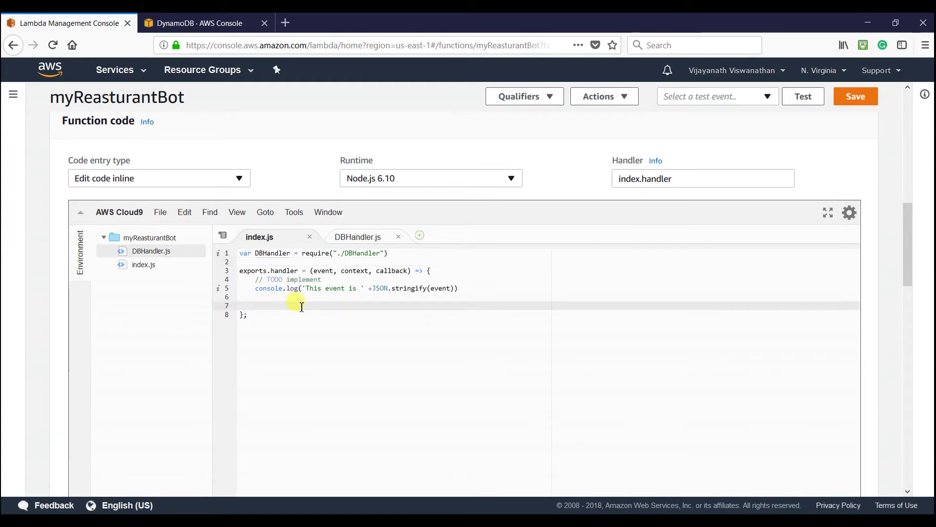
pyautogui.hotkey('ctrl', 'v')
pyautogui.hotkey('ctrl', 's')
pyautogui.click(424, 322)
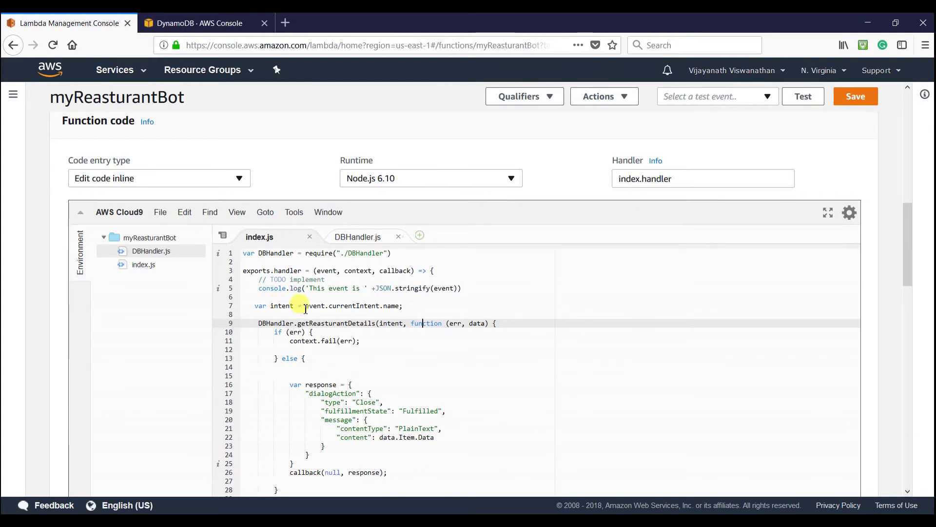
pyautogui.click(302, 305)
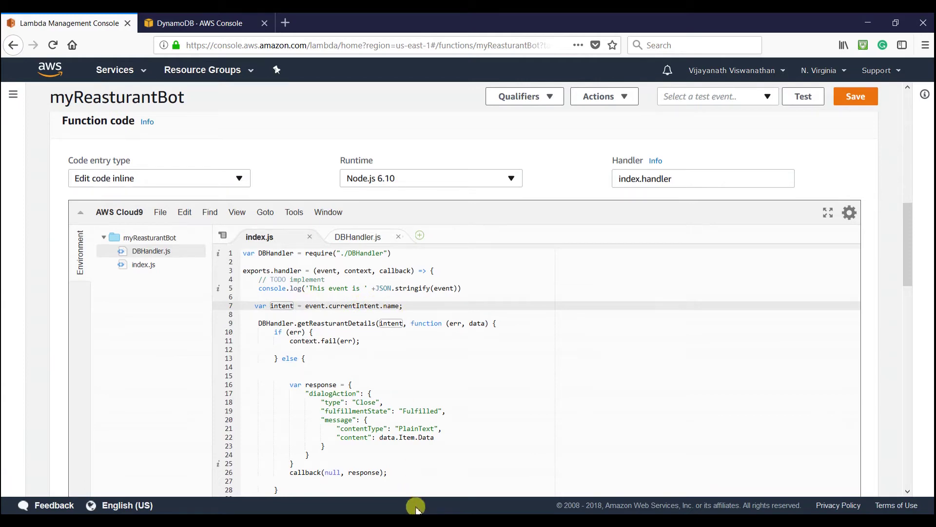
pyautogui.click(419, 520)
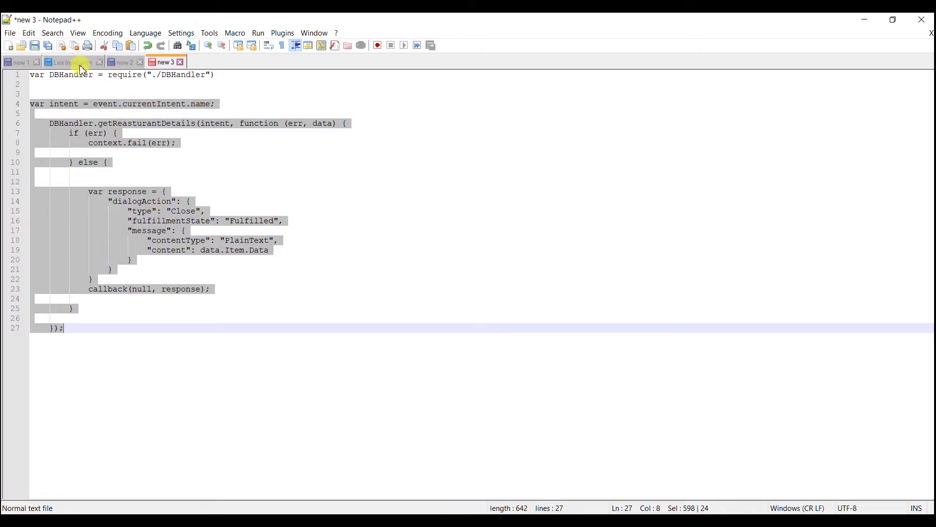
pyautogui.click(78, 62)
# - Review the currentIntent name WorkingHours in the Lex Input.json sample event
pyautogui.click(146, 145)
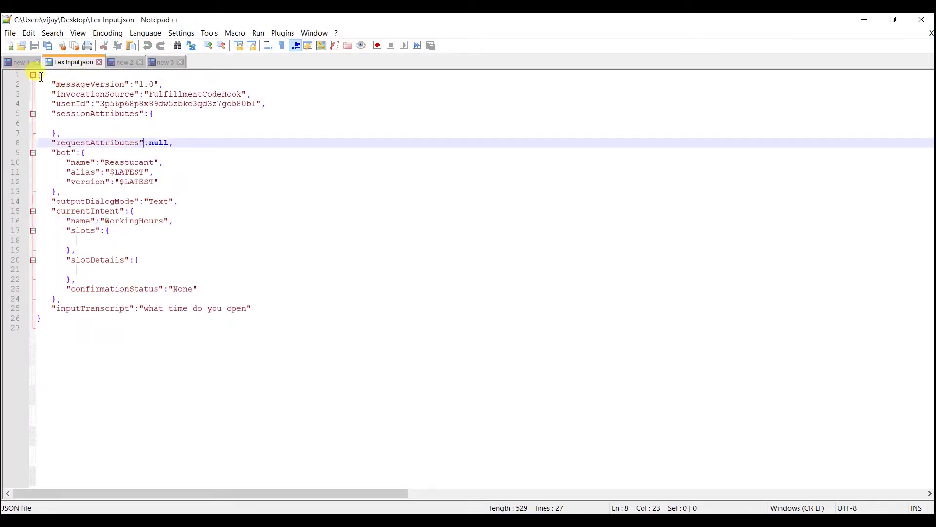
pyautogui.moveTo(40, 77); pyautogui.dragTo(131, 351)
pyautogui.click(134, 351)
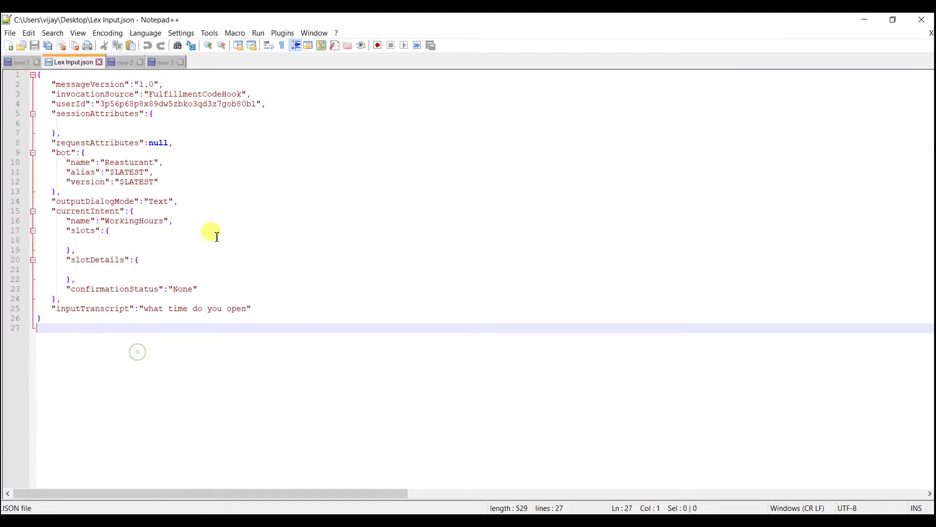
pyautogui.doubleClick(112, 211)
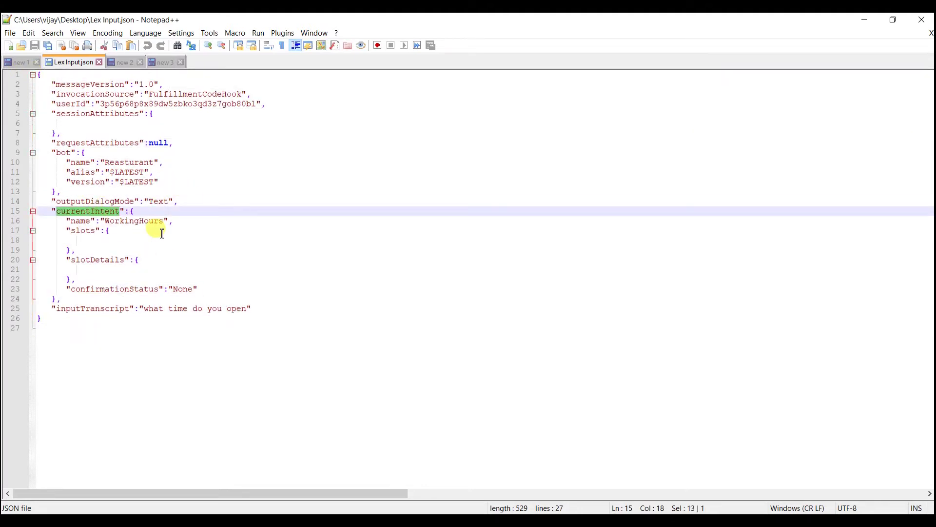
pyautogui.doubleClick(76, 220)
pyautogui.click(139, 222)
pyautogui.doubleClick(139, 222)
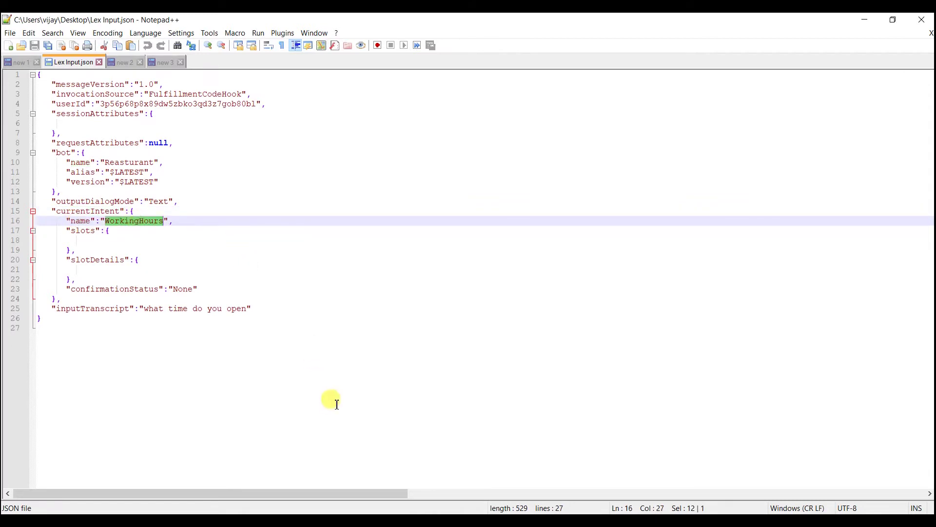
# - Back in index.js, review the line reading the intent from event.currentIntent.name
pyautogui.click(290, 475)
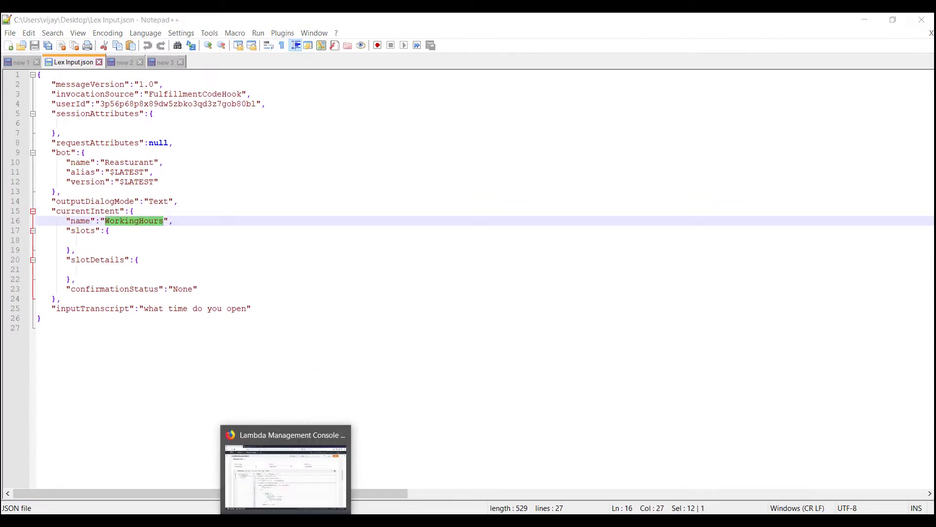
pyautogui.click(383, 352)
pyautogui.moveTo(251, 305); pyautogui.dragTo(404, 305)
pyautogui.click(411, 351)
pyautogui.scroll(-2, 411, 351)
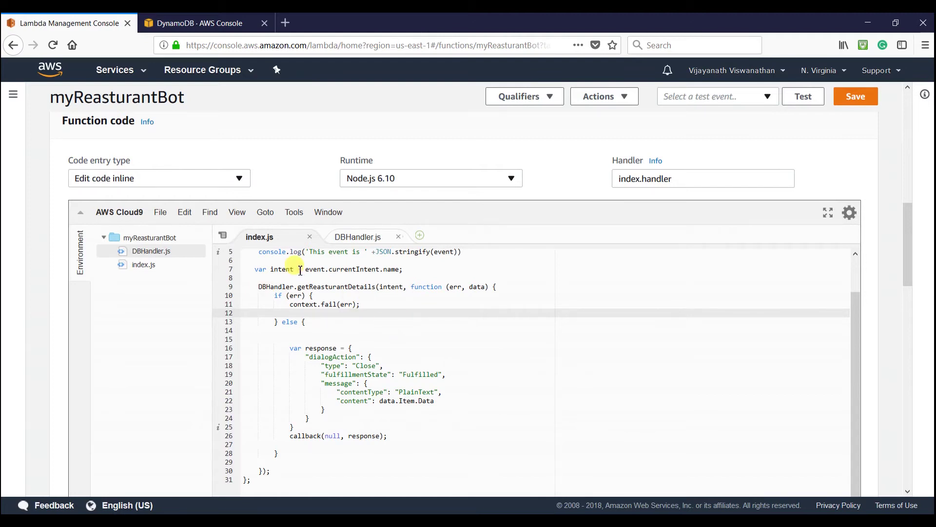
# - Change the reply field from data.Item.Data to data.Item.Message in index.js and save
pyautogui.click(290, 267)
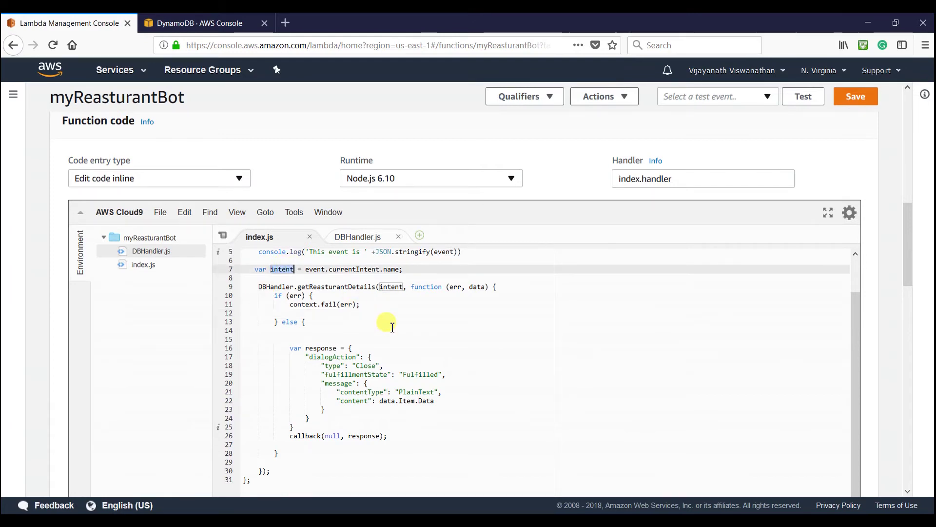
pyautogui.click(421, 340)
pyautogui.scroll(-1, 418, 341)
pyautogui.scroll(1, 414, 356)
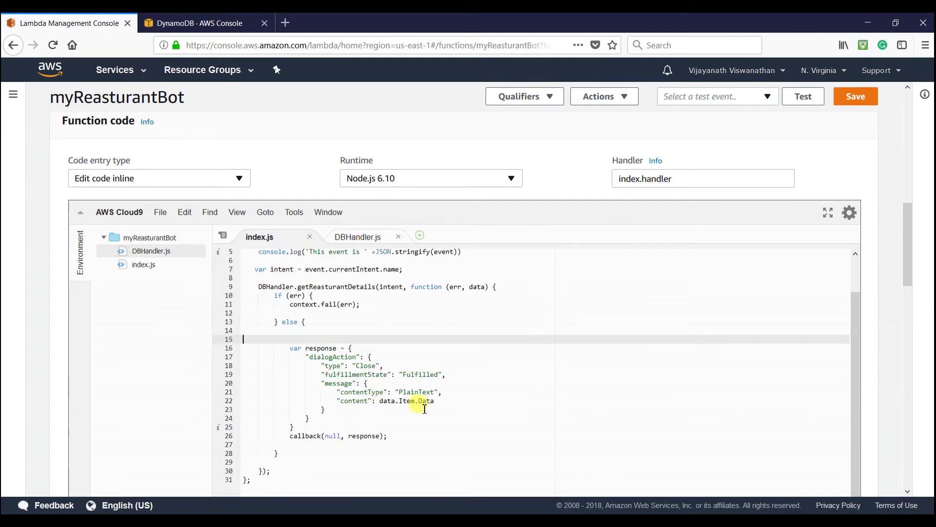
pyautogui.click(427, 401)
pyautogui.moveTo(427, 403); pyautogui.dragTo(422, 403)
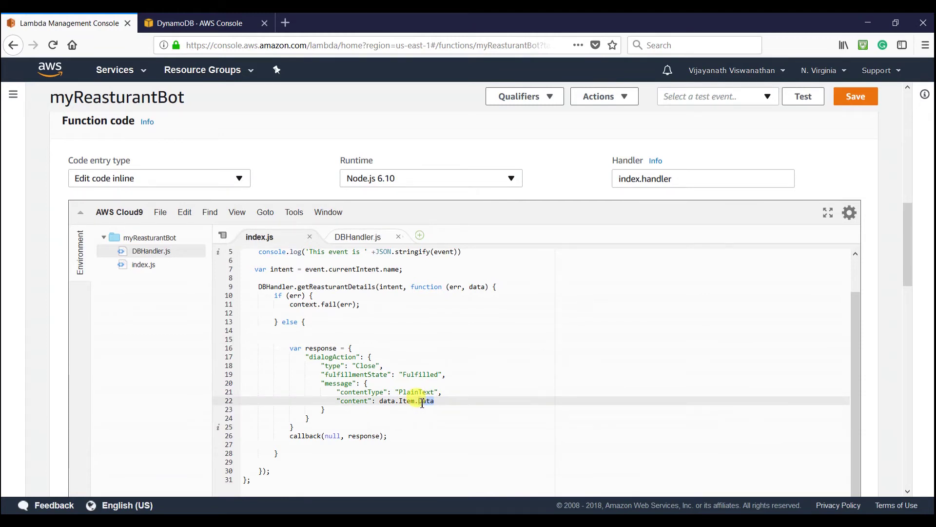
pyautogui.write('Message')
pyautogui.hotkey('ctrl', 's')
# - Save the myReasturantBot function code changes and review the intent line in index.js
pyautogui.click(453, 359)
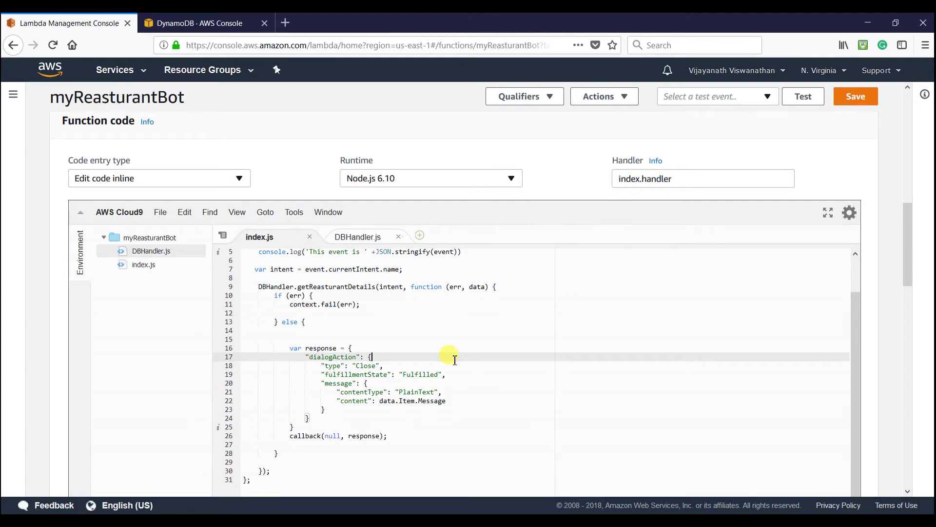
pyautogui.click(420, 418)
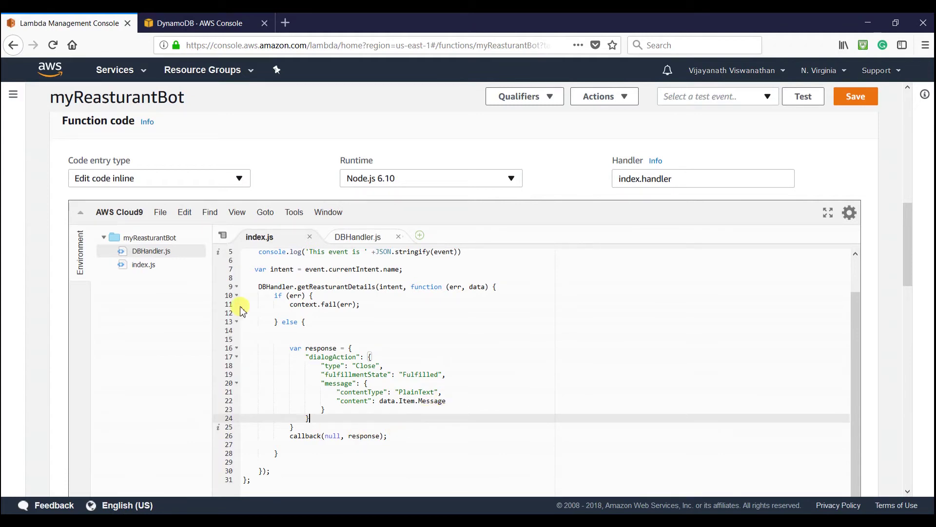
pyautogui.click(856, 100)
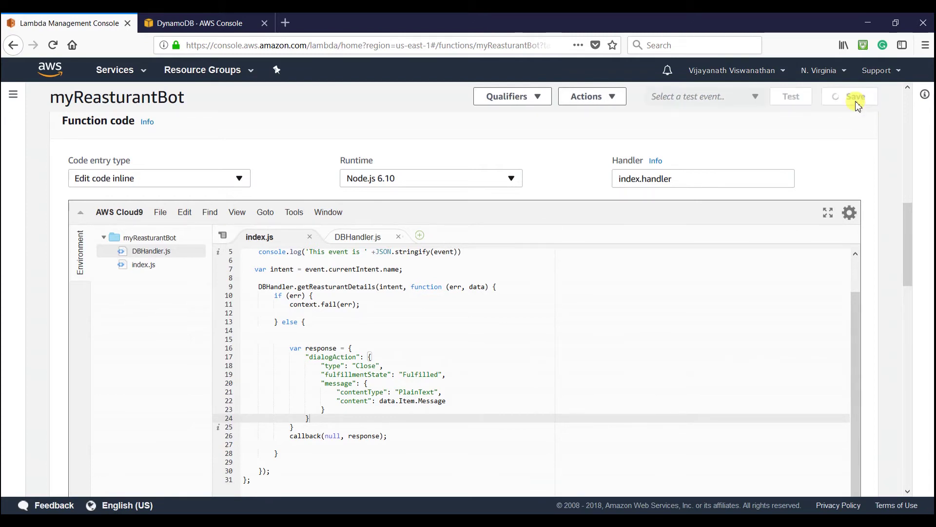
pyautogui.scroll(2, 584, 336)
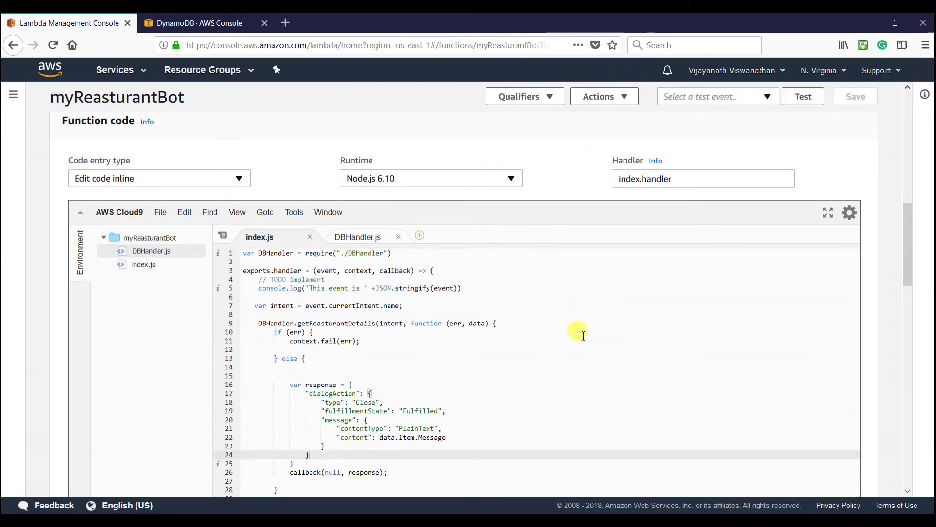
pyautogui.click(537, 320)
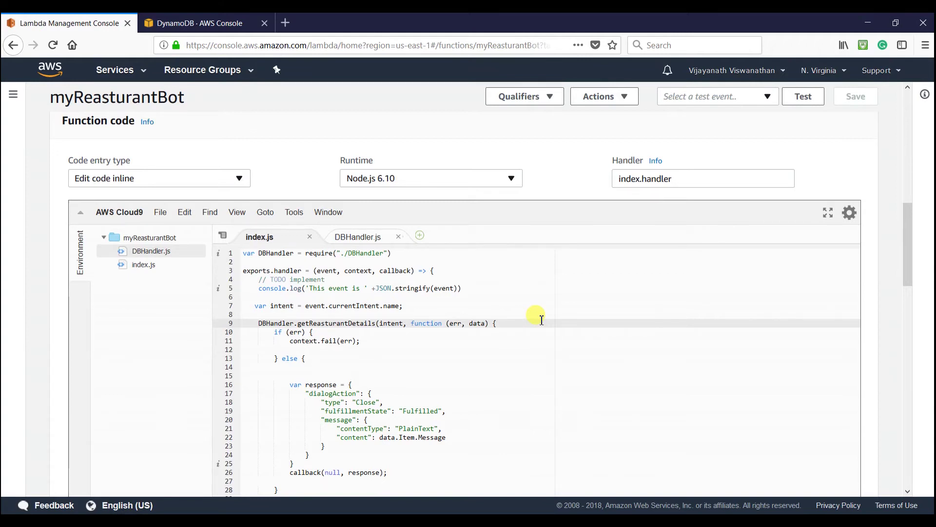
pyautogui.press('Up')
pyautogui.press('Up')
pyautogui.scroll(-1, 507, 337)
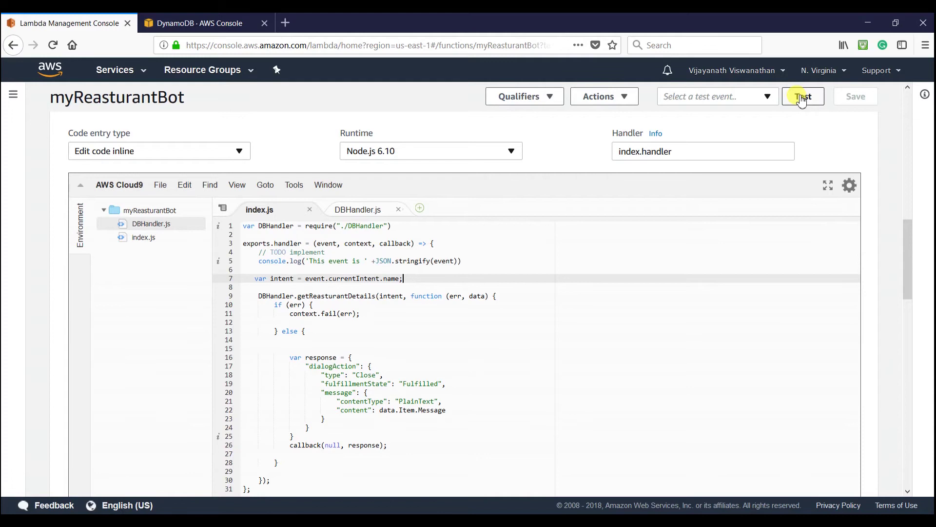
# - Replace the test event template JSON with the Lex Input.json WorkingHours request
pyautogui.click(802, 97)
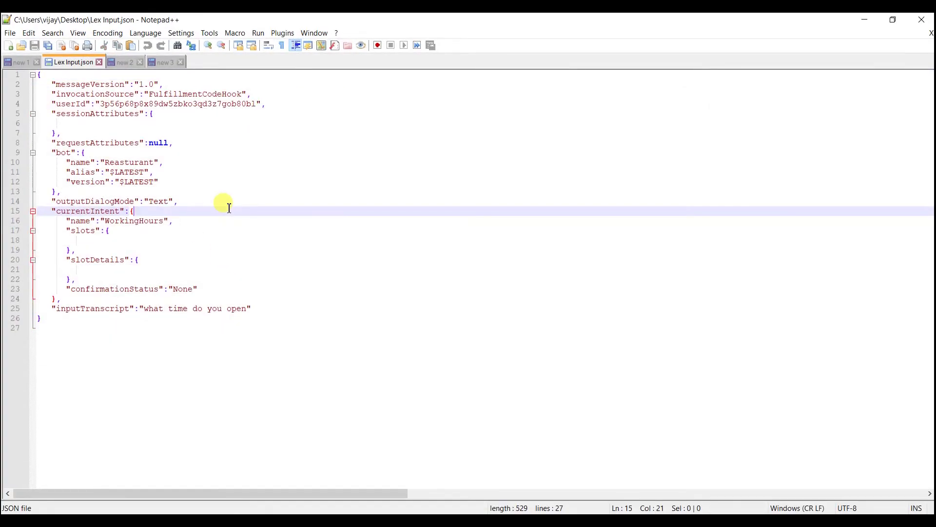
pyautogui.hotkey('ctrl', 'a')
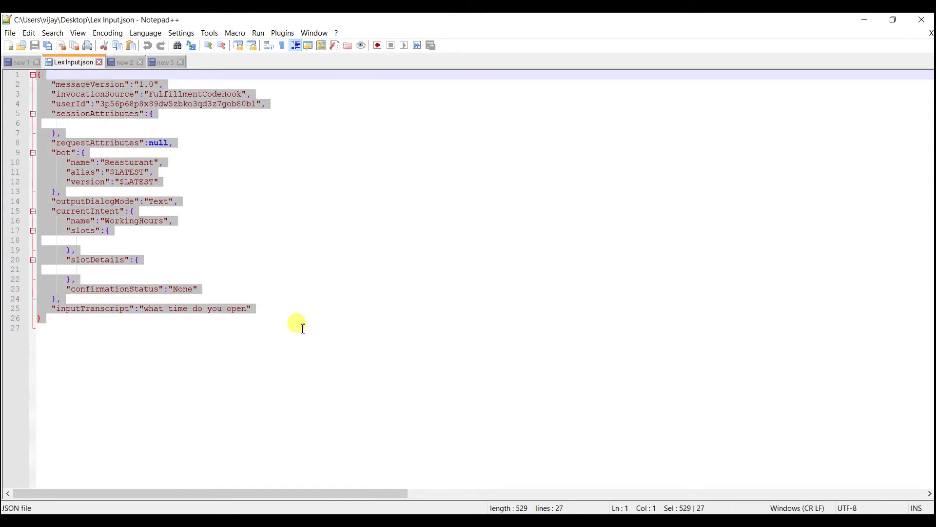
pyautogui.click(276, 521)
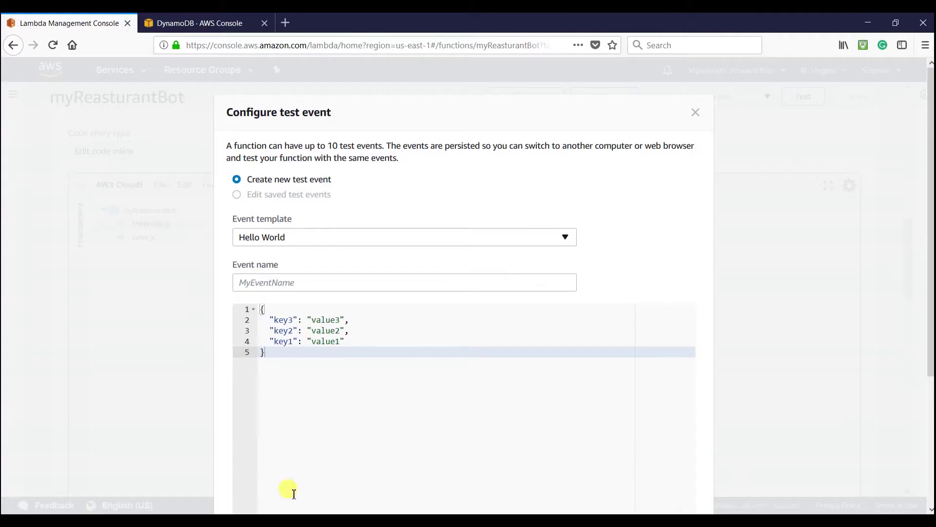
pyautogui.click(303, 242)
pyautogui.click(421, 207)
pyautogui.scroll(-2, 422, 208)
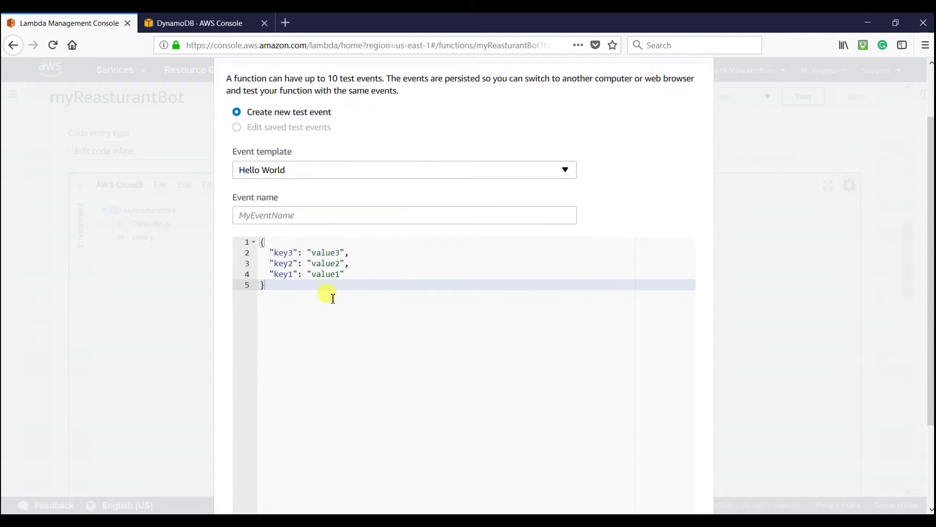
pyautogui.click(338, 312)
pyautogui.hotkey('ctrl', 'a')
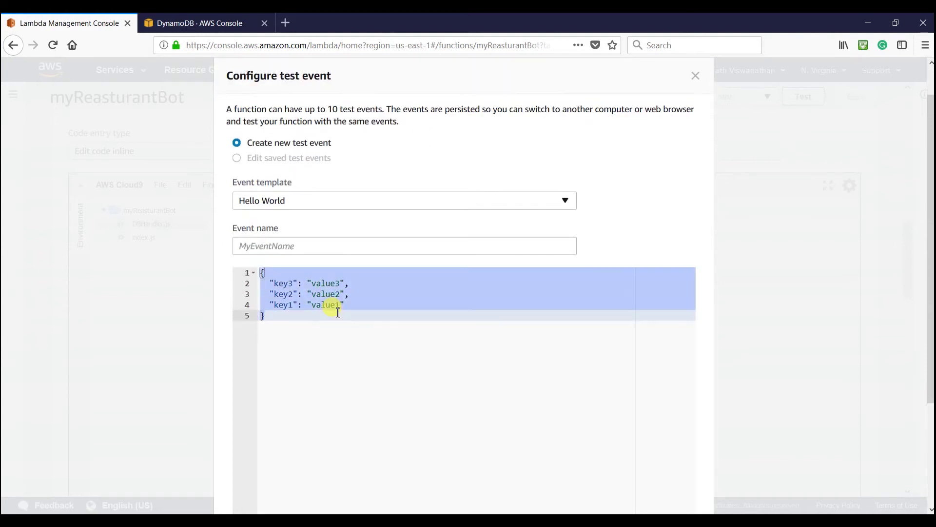
pyautogui.write('{   "messageVersion": "1.0",   "invocationSource": "FulfillmentCodeHook",   "userId": "3p56p68p8x89dw5zbko3qd3z7gob80bl",   "sessionAttributes": {},   "requestAttributes": null,   "bot": {     "name": "Reasturant",     "alias": "$LATEST",     "version": "$LATEST"   },   "outputDialogMode": "Text",   "currentIntent": {     "name": "WorkingHours",     "slots": {},     "slotDetails": {},     "confirmationStatus": "None"   },   "inputTranscript": "what time do you open" }')
# - Name the test event ReasturantLexTest and create it
pyautogui.click(297, 247)
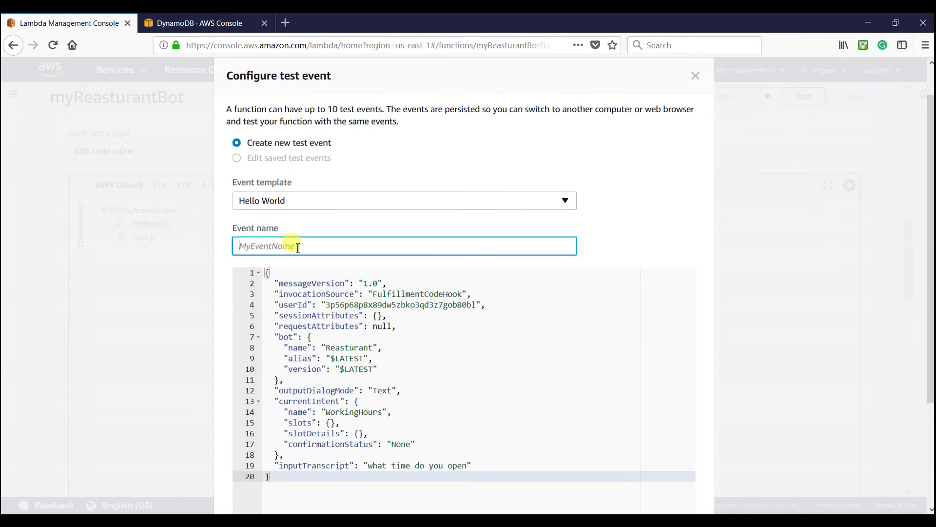
pyautogui.write('ReasturantLexTest')
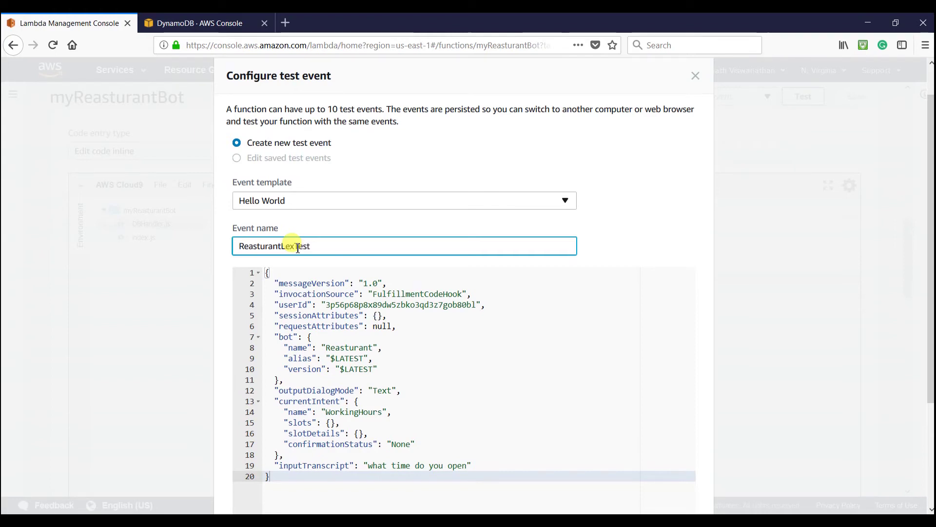
pyautogui.scroll(-3, 591, 281)
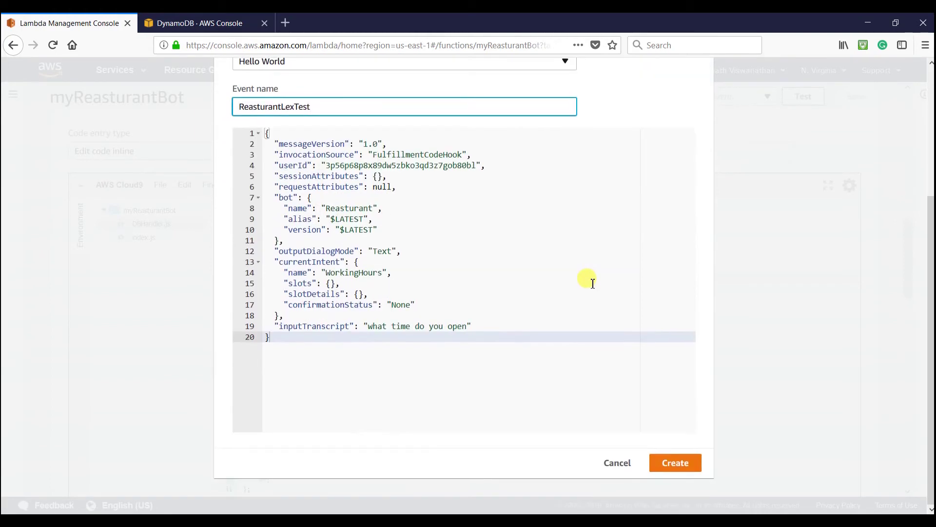
pyautogui.click(671, 469)
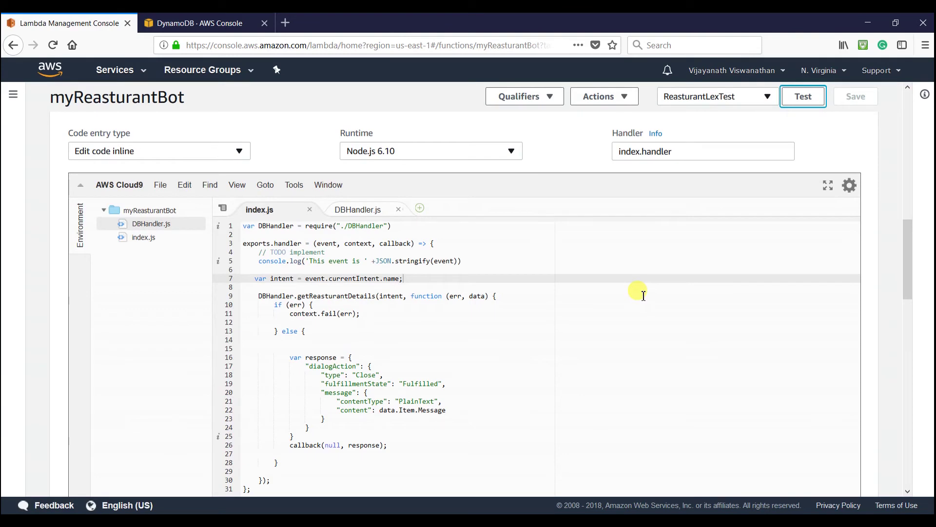
# - Run ReasturantLexTest, check the working-hours message in the results, and return to the console home
pyautogui.click(804, 106)
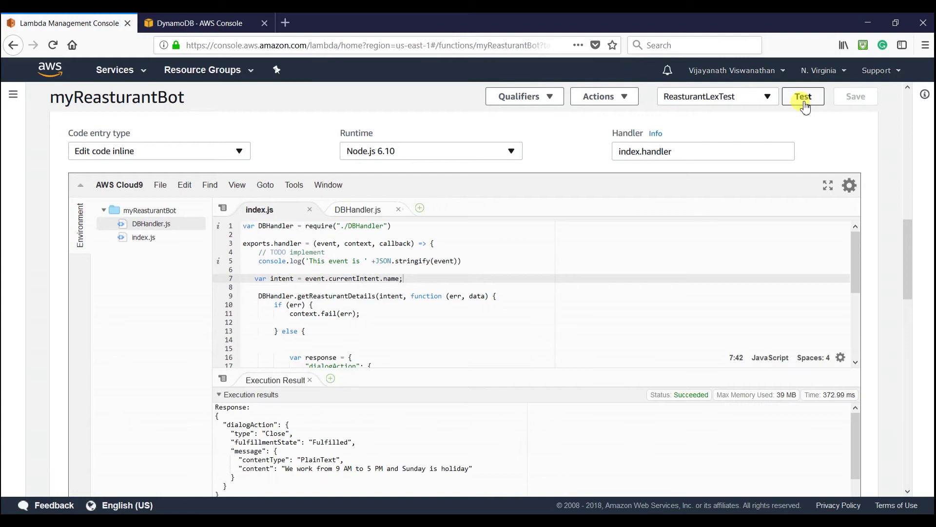
pyautogui.scroll(-1, 766, 245)
pyautogui.click(344, 449)
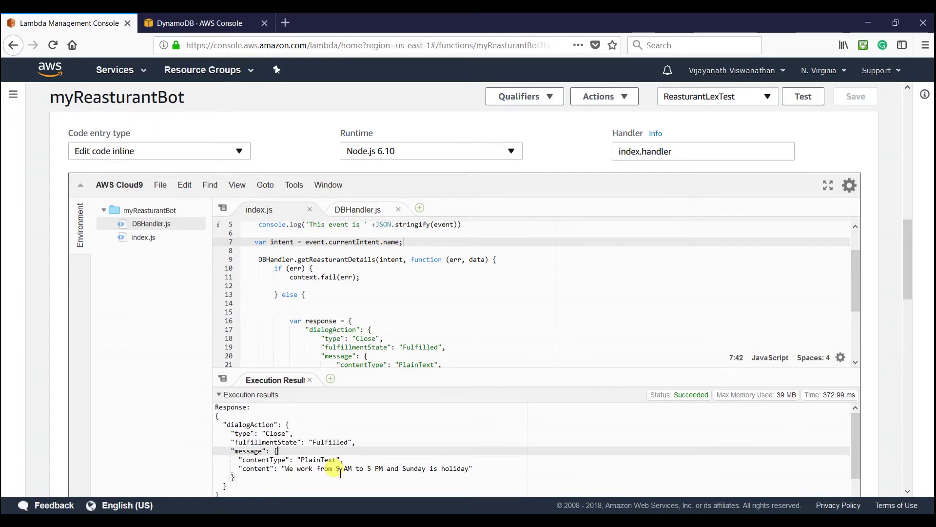
pyautogui.click(53, 75)
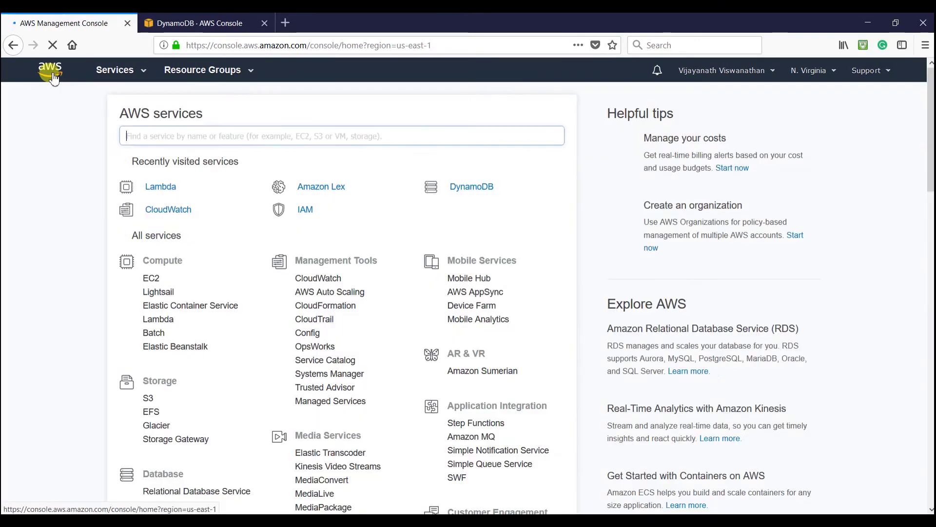
# - Ask the Reasturant bot 'What is the working hours?' in Lex's test chat and get the DynamoDB reply
pyautogui.click(326, 188)
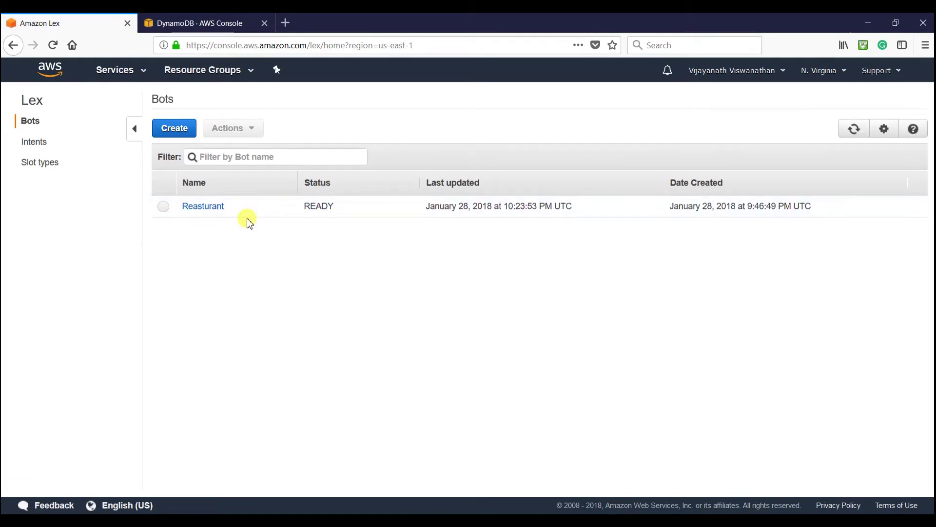
pyautogui.click(219, 207)
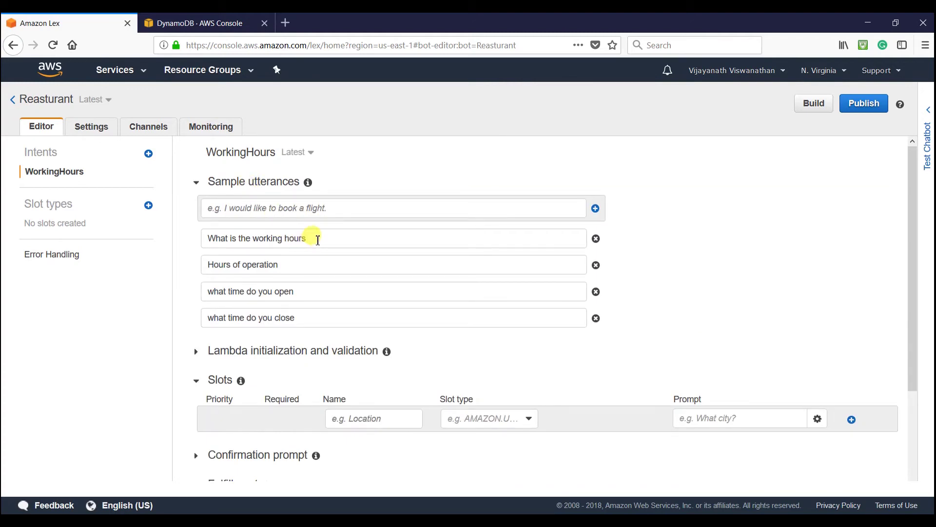
pyautogui.moveTo(318, 239); pyautogui.dragTo(203, 238)
pyautogui.hotkey('ctrl', 'c')
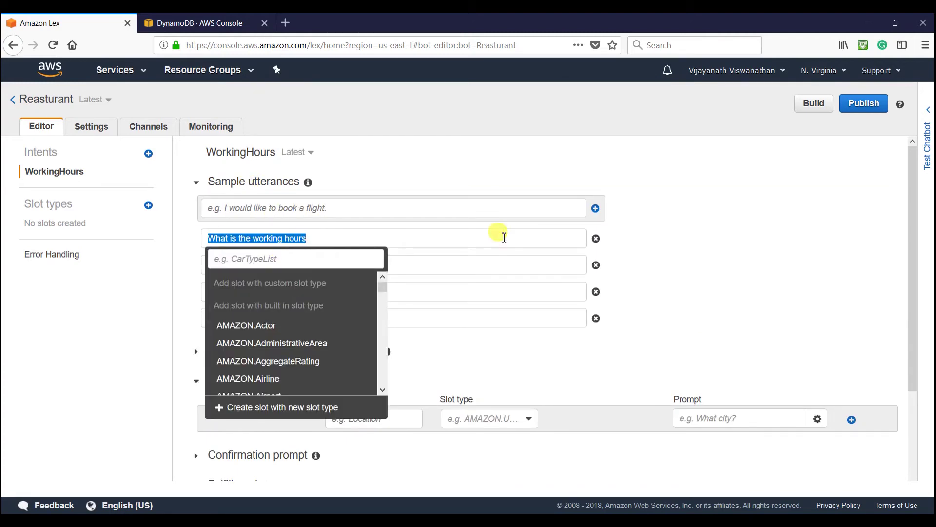
pyautogui.click(734, 202)
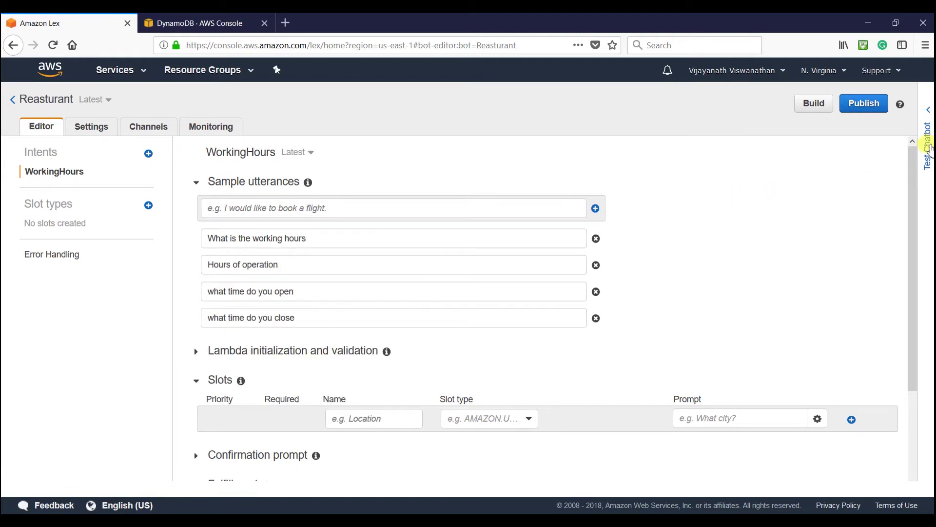
pyautogui.click(929, 148)
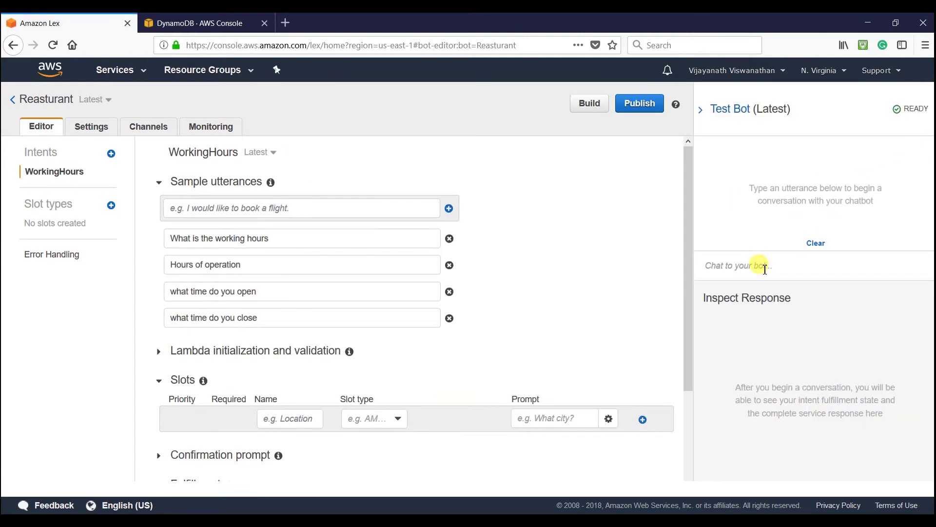
pyautogui.hotkey('ctrl', 'v')
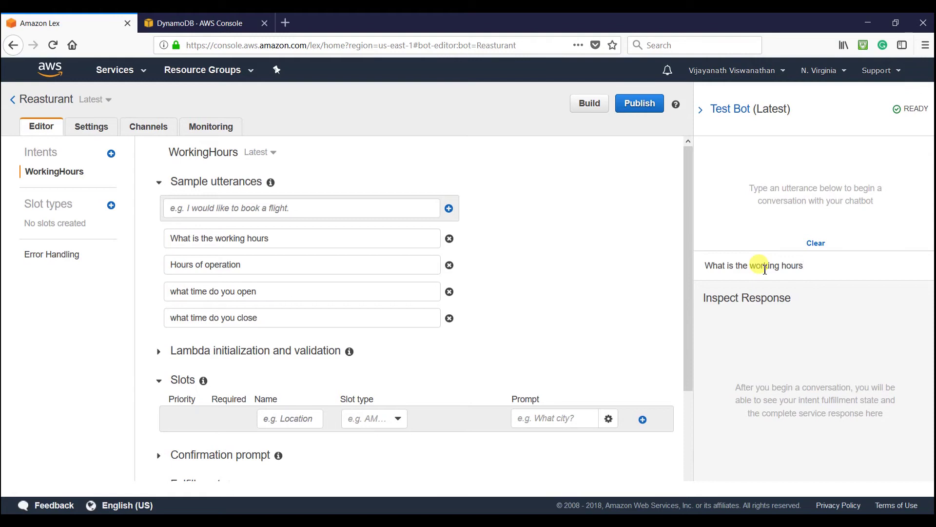
pyautogui.write('?')
pyautogui.press('Return')
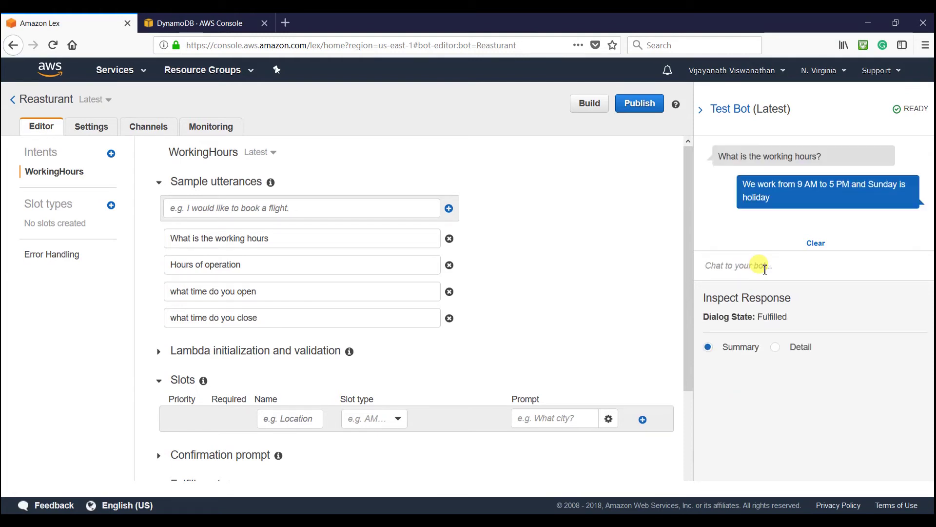
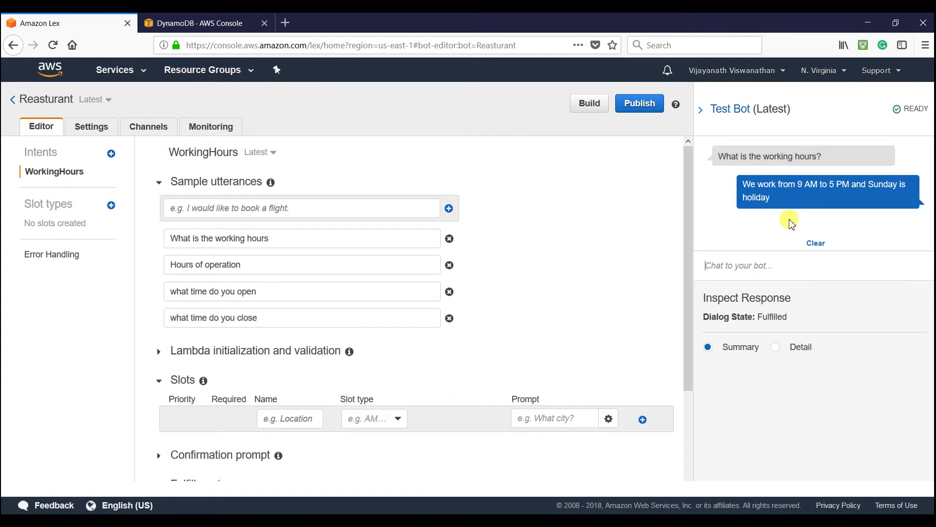
# - Clear the earlier working-hours conversation from the Reasturant bot's test chat
pyautogui.click(816, 243)
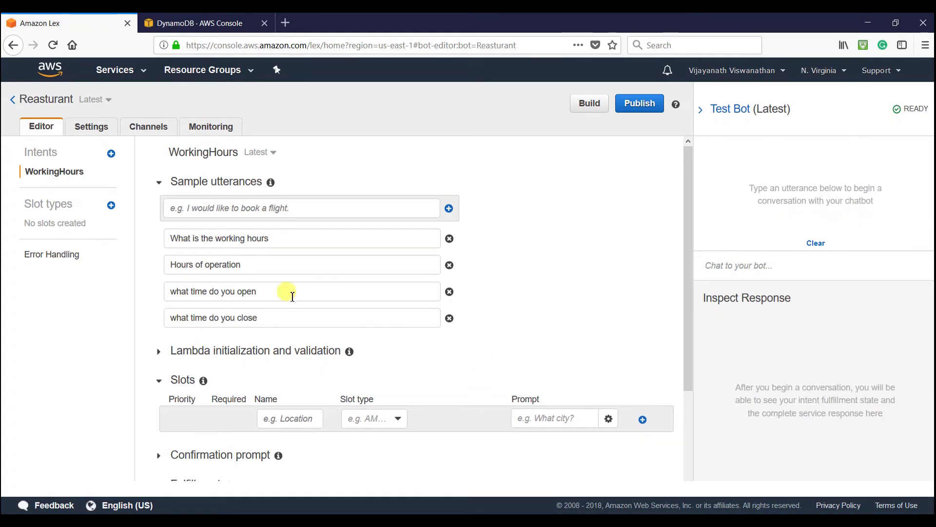
# - Create a new intent named ReasturantLocation
pyautogui.click(111, 153)
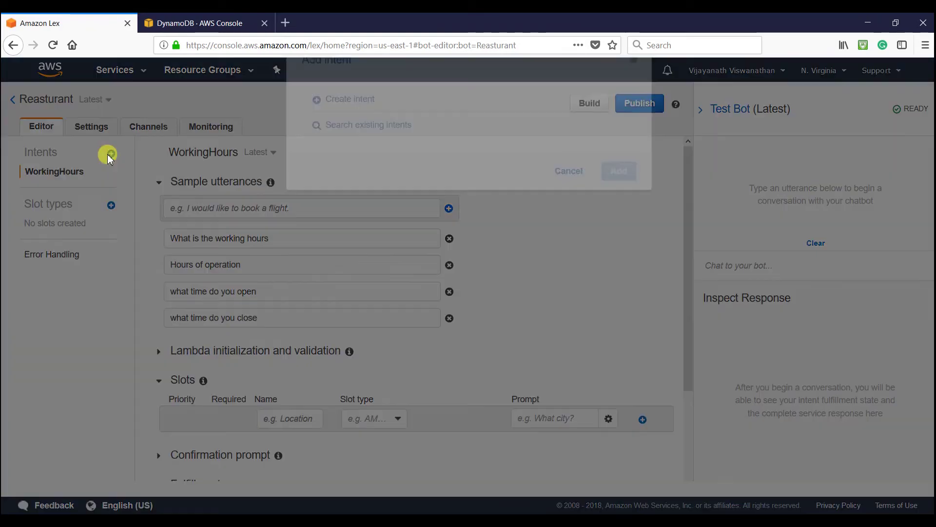
pyautogui.click(359, 164)
pyautogui.click(378, 186)
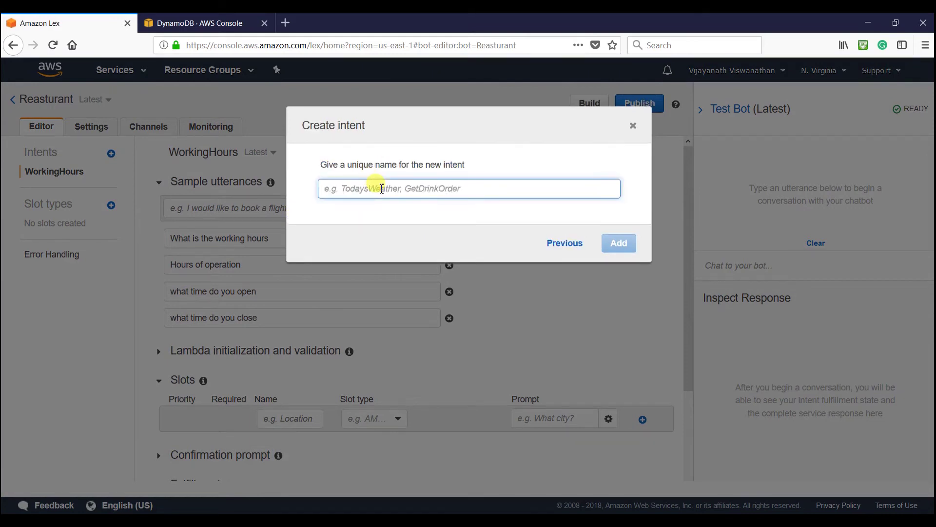
pyautogui.write('Reasturant')
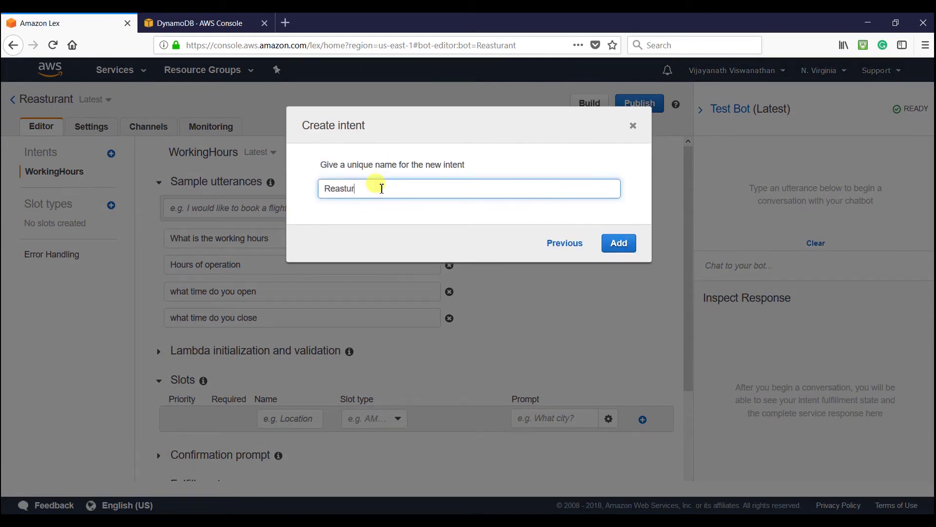
pyautogui.write('Location')
pyautogui.click(619, 243)
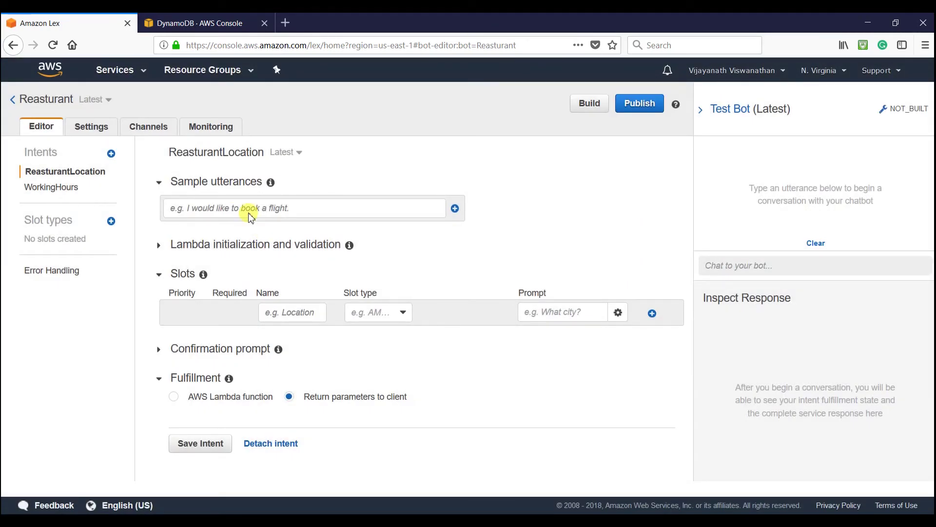
# - Add sample utterances 'Where is your location' and 'where do you locate'
pyautogui.click(267, 211)
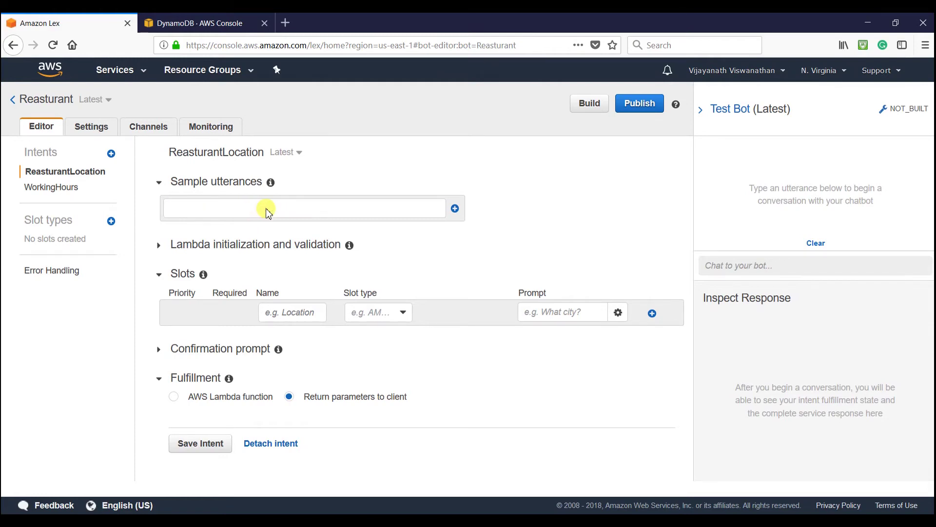
pyautogui.write('Where is your locari')
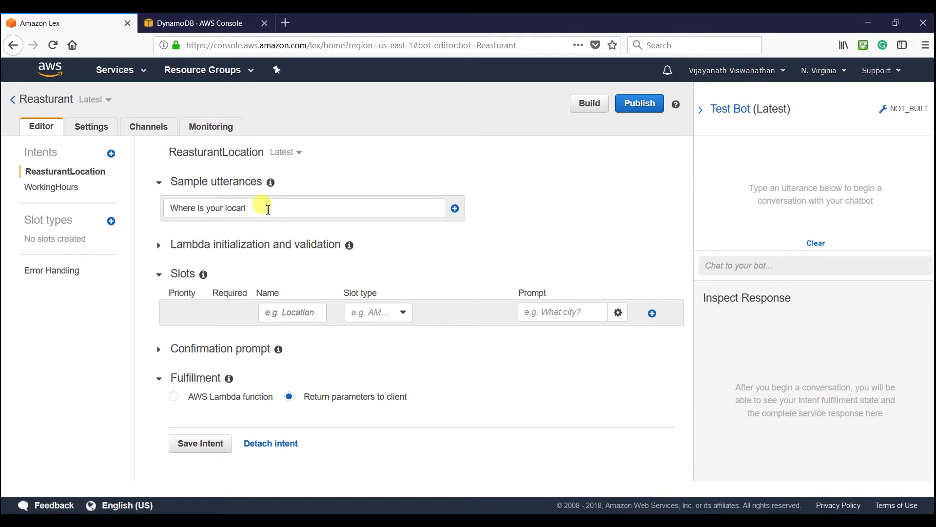
pyautogui.press('BackSpace')
pyautogui.write('ion')
pyautogui.press('Return')
pyautogui.write('Where')
pyautogui.press('BackSpace')
pyautogui.press('BackSpace')
pyautogui.press('BackSpace')
pyautogui.press('BackSpace')
pyautogui.press('BackSpace')
pyautogui.write('where')
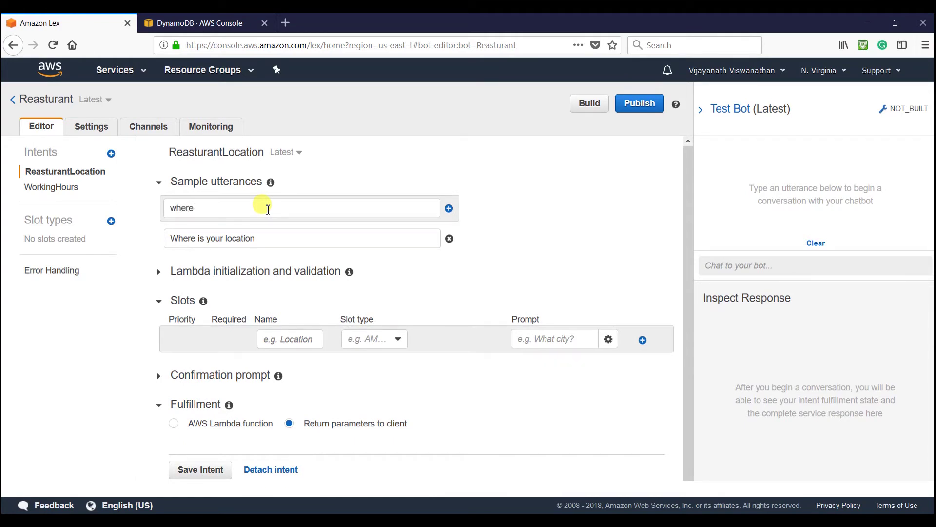
pyautogui.write(' do you locate')
pyautogui.press('Return')
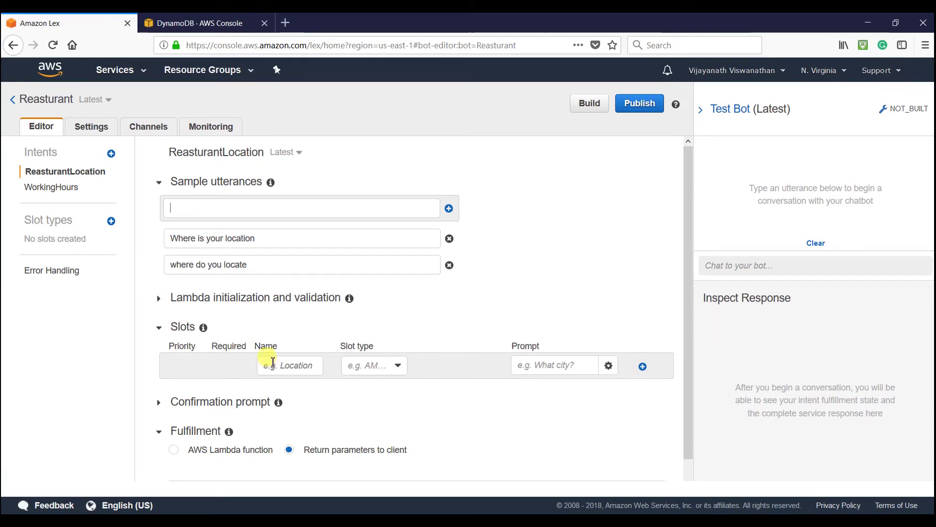
# - Define a Location slot of type AMAZON.AT_CITY with prompt 'What is your city?'
pyautogui.click(273, 372)
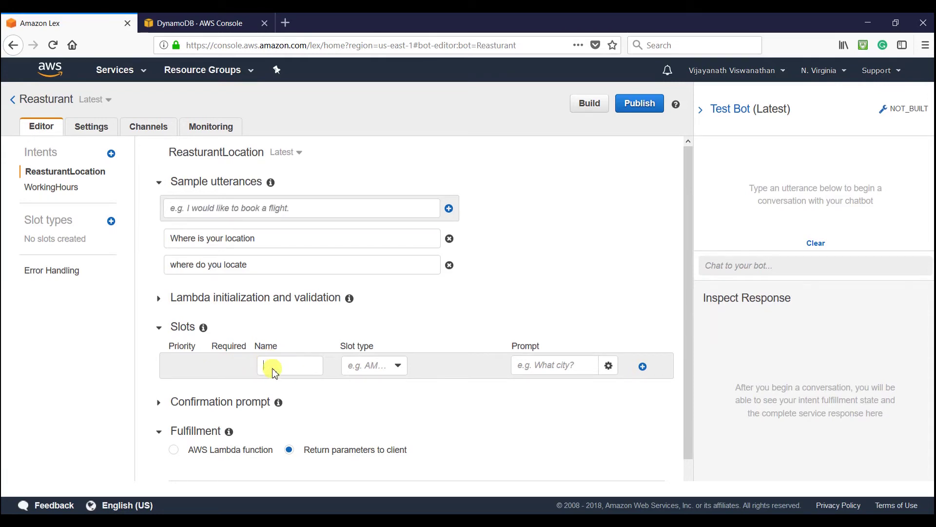
pyautogui.write('Location')
pyautogui.click(390, 370)
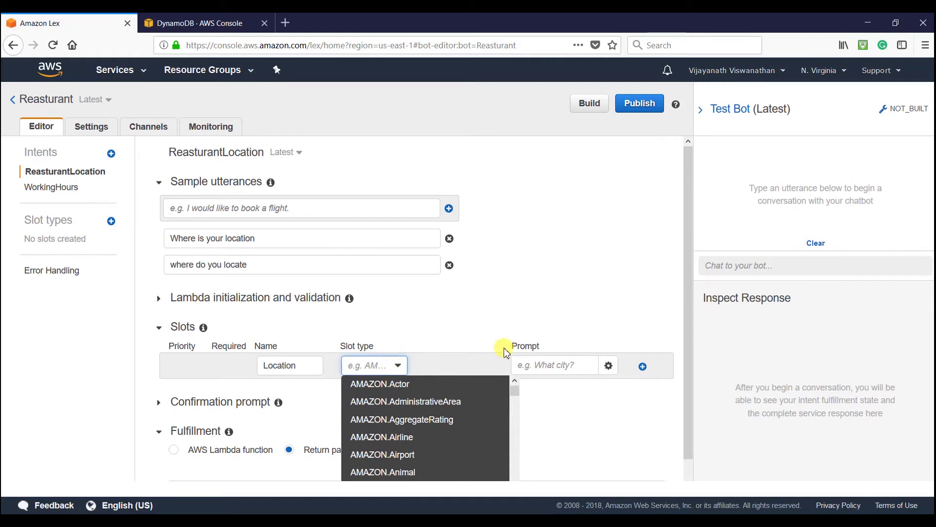
pyautogui.scroll(-1, 506, 350)
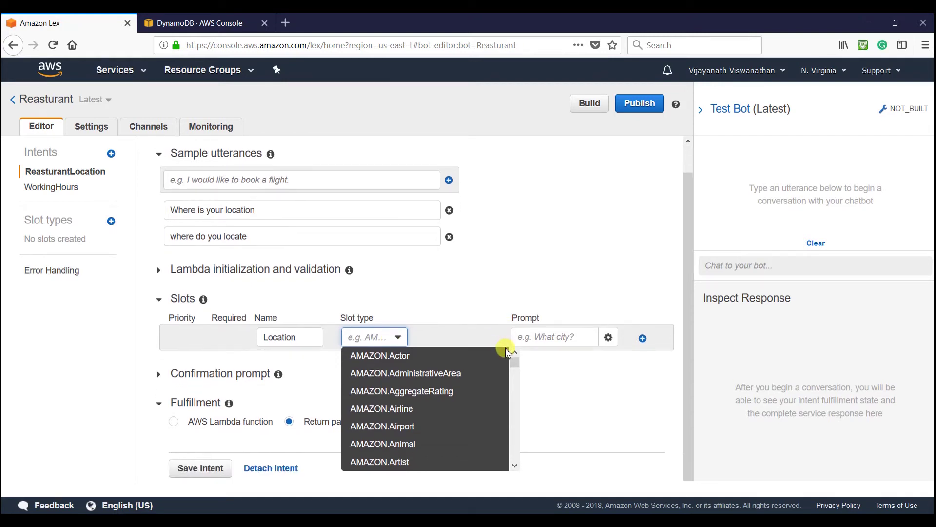
pyautogui.scroll(-3, 487, 383)
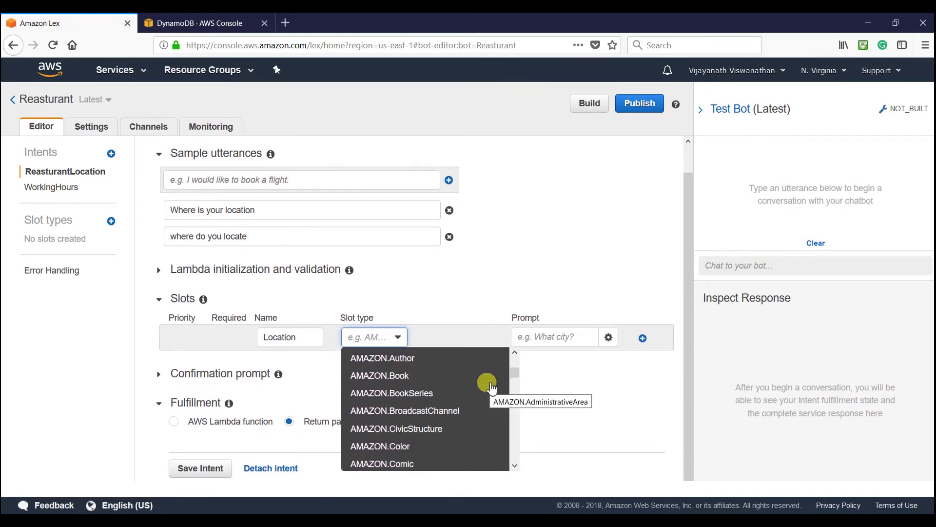
pyautogui.scroll(2, 487, 383)
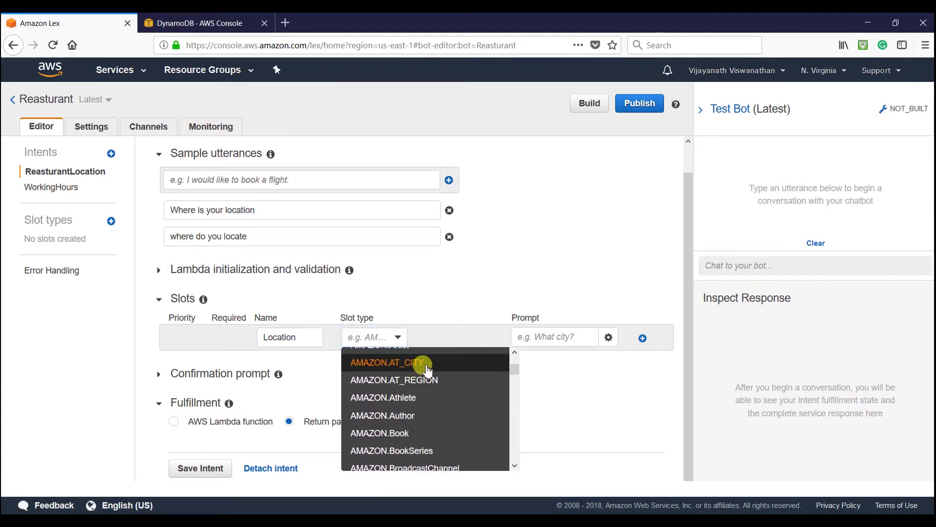
pyautogui.click(422, 365)
pyautogui.click(545, 337)
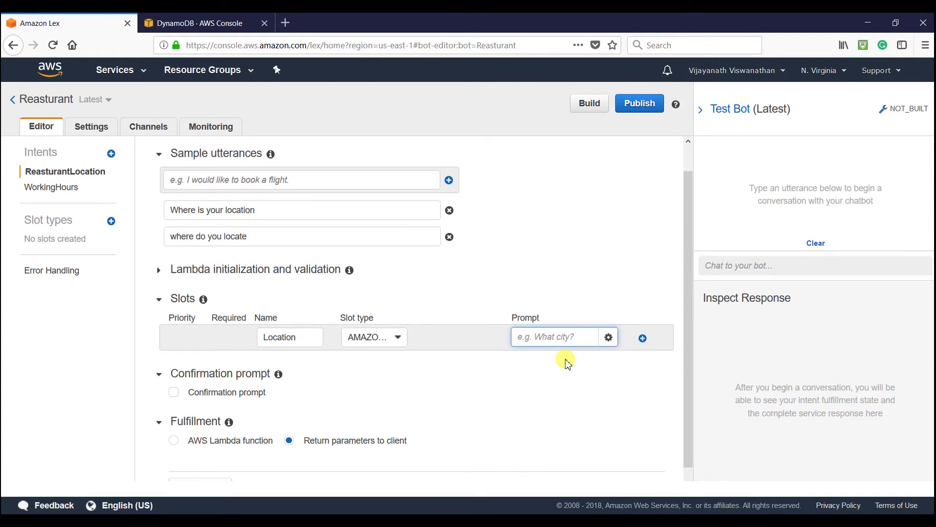
pyautogui.write('What is your city?')
# - Save the ReasturantLocation intent and start building the bot
pyautogui.scroll(-1, 566, 361)
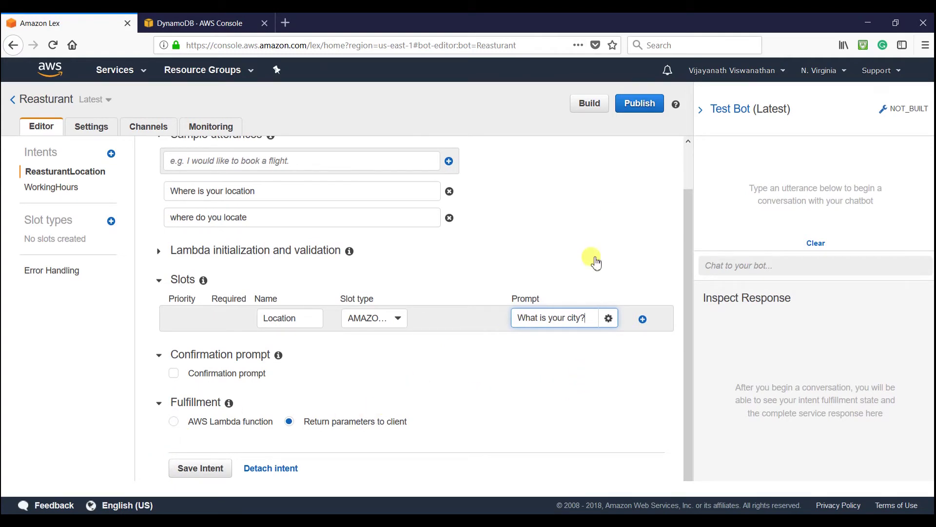
pyautogui.scroll(2, 565, 236)
pyautogui.scroll(-2, 565, 237)
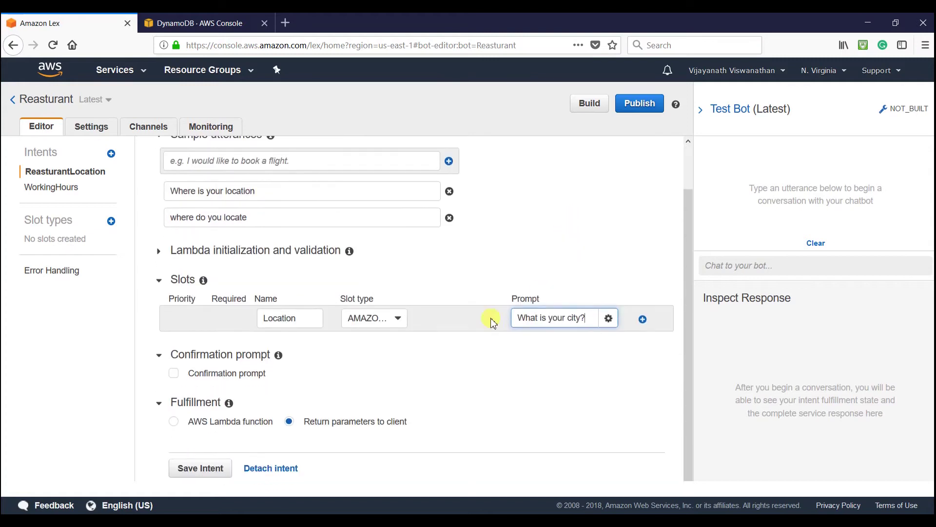
pyautogui.click(200, 468)
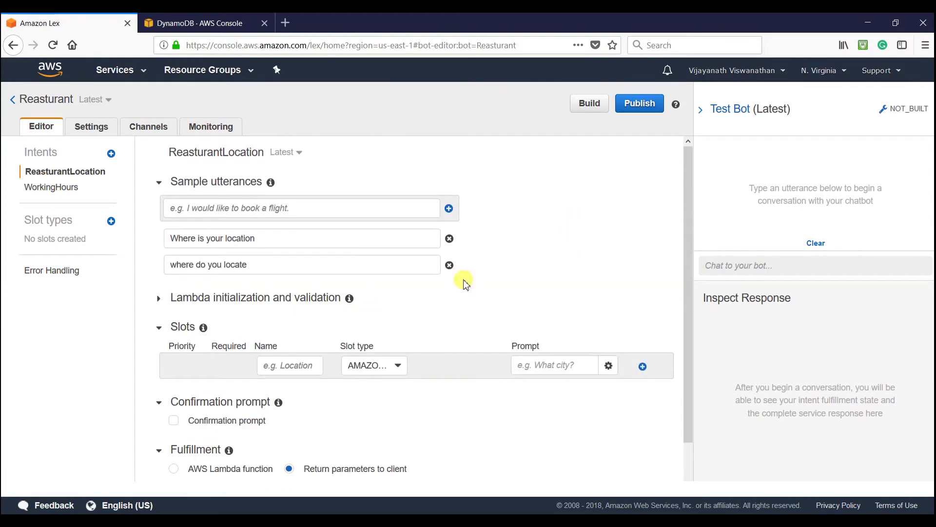
pyautogui.click(589, 104)
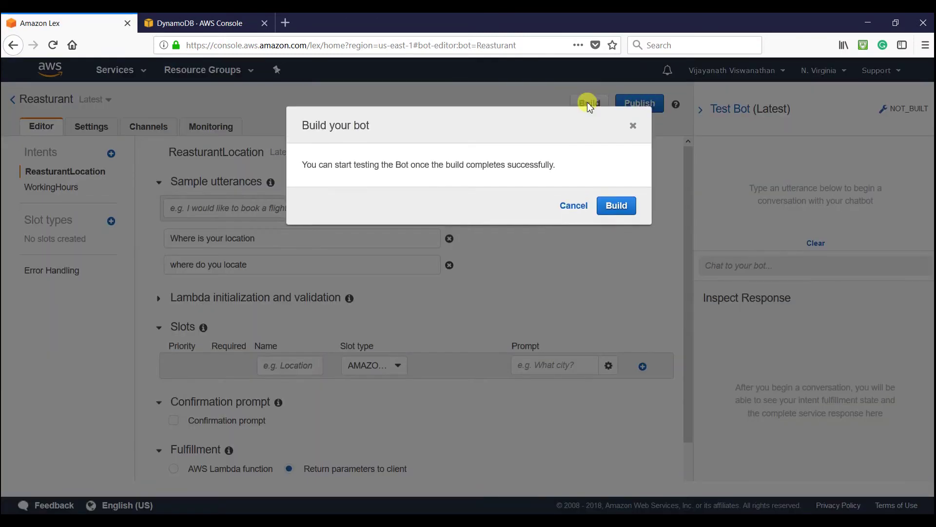
# - Confirm the build, then add the Location slot (AMAZON.AT_CITY, 'What is your city?') to the intent
pyautogui.click(620, 208)
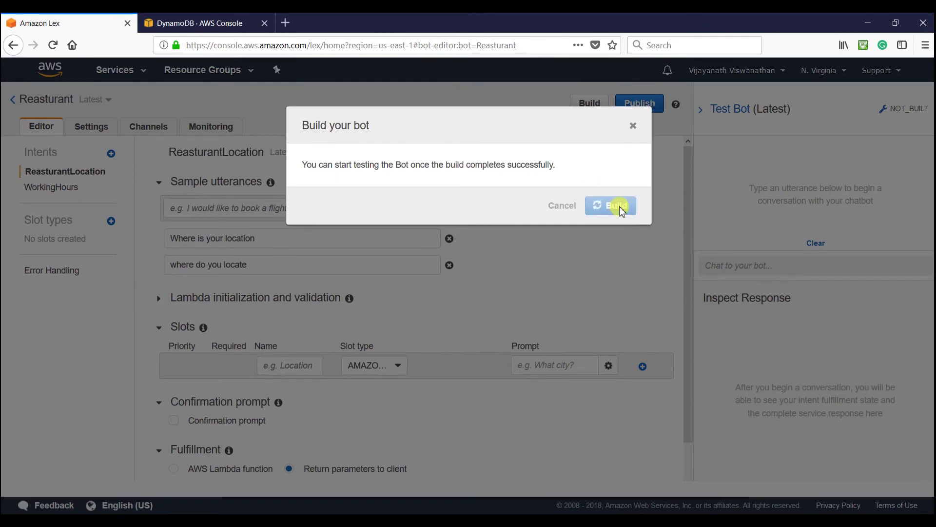
pyautogui.scroll(-2, 370, 355)
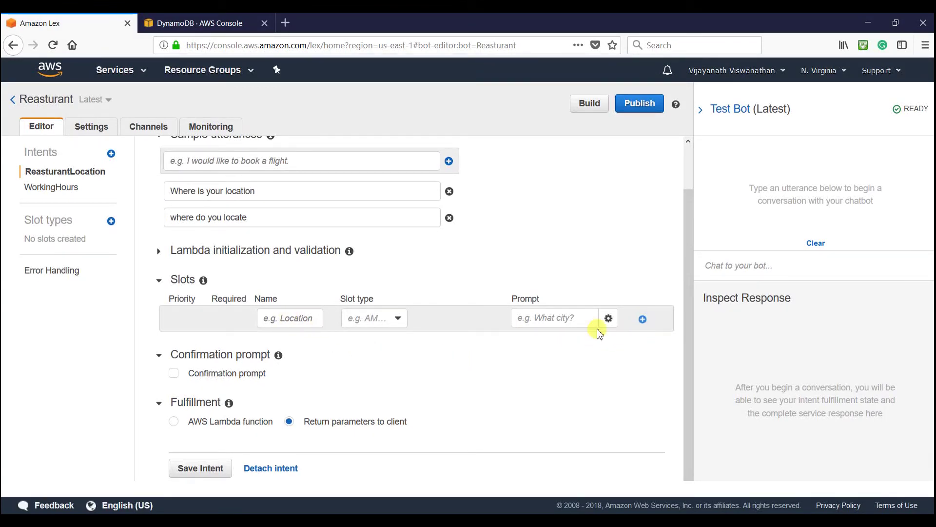
pyautogui.click(302, 320)
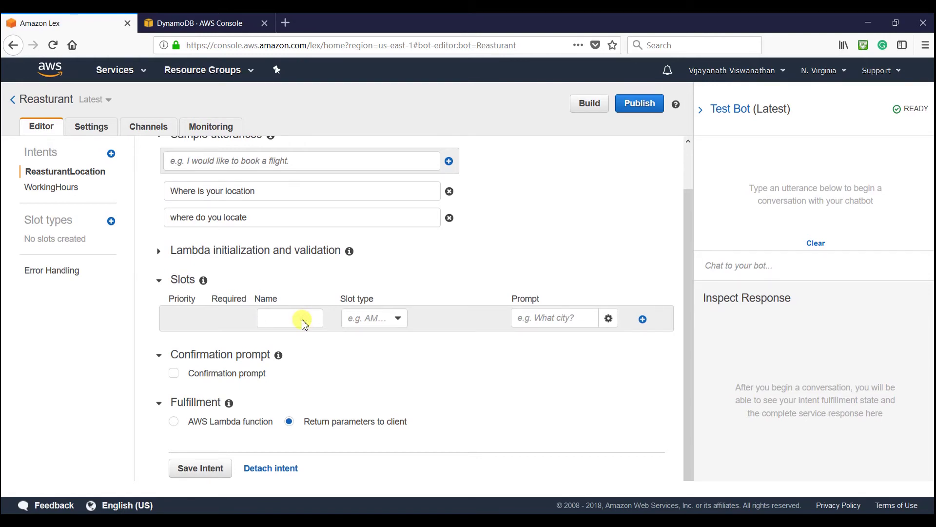
pyautogui.write('Location')
pyautogui.click(399, 319)
pyautogui.click(393, 335)
pyautogui.click(547, 318)
pyautogui.write('What is your city?')
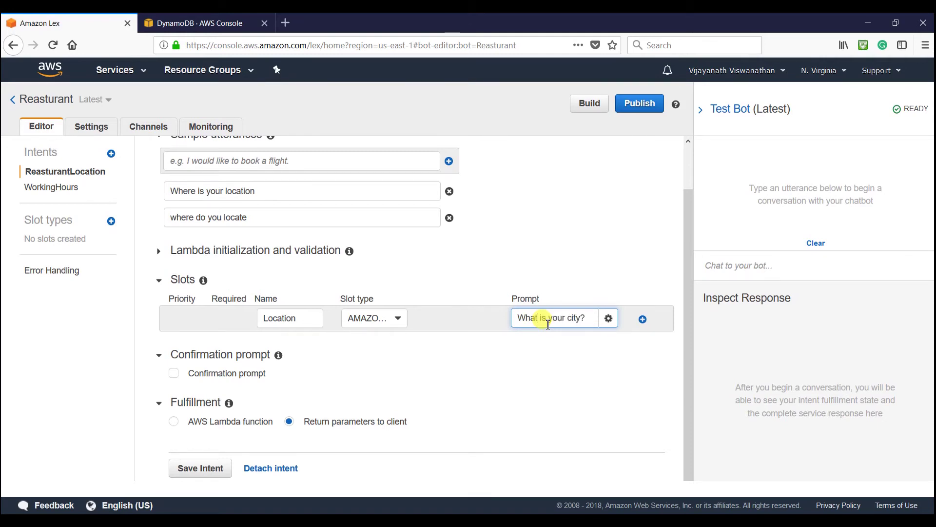
pyautogui.click(642, 319)
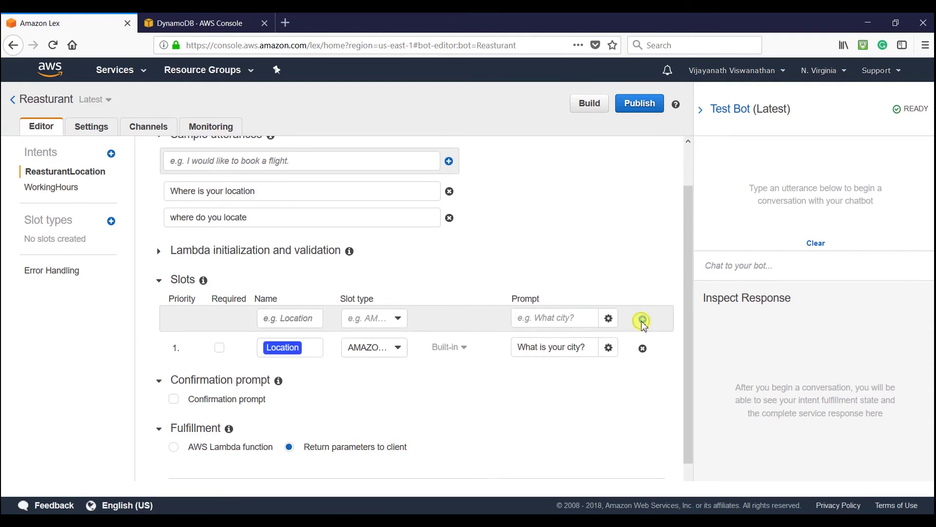
# - Make the Location slot required, save the intent and rebuild the bot
pyautogui.click(219, 394)
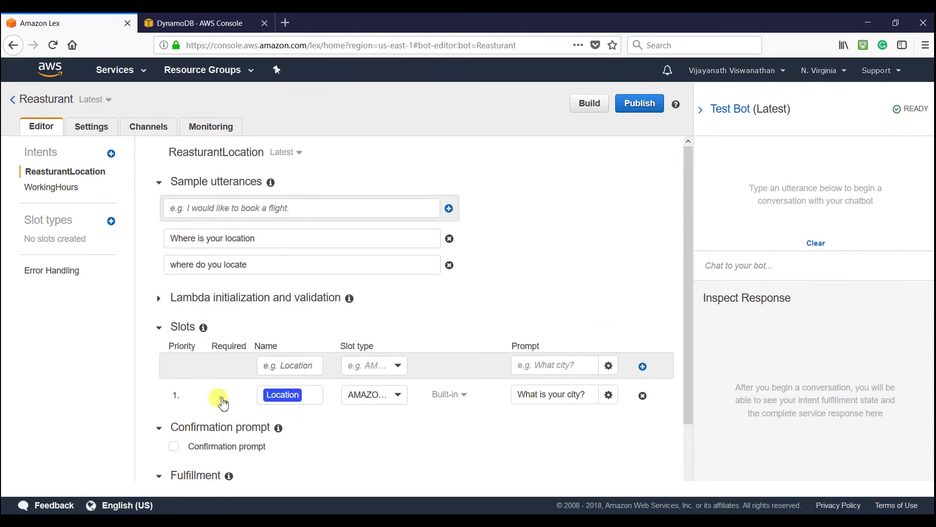
pyautogui.scroll(-2, 449, 431)
pyautogui.click(204, 467)
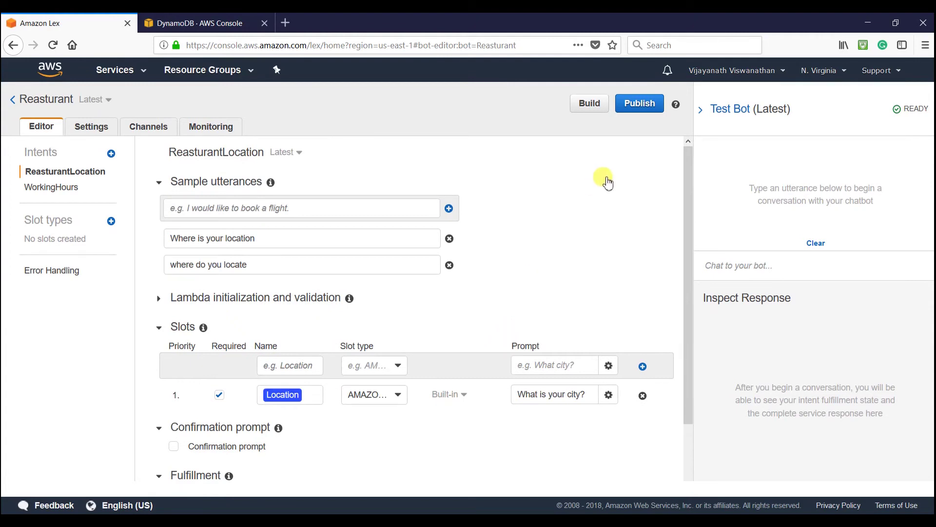
pyautogui.click(589, 105)
pyautogui.click(624, 207)
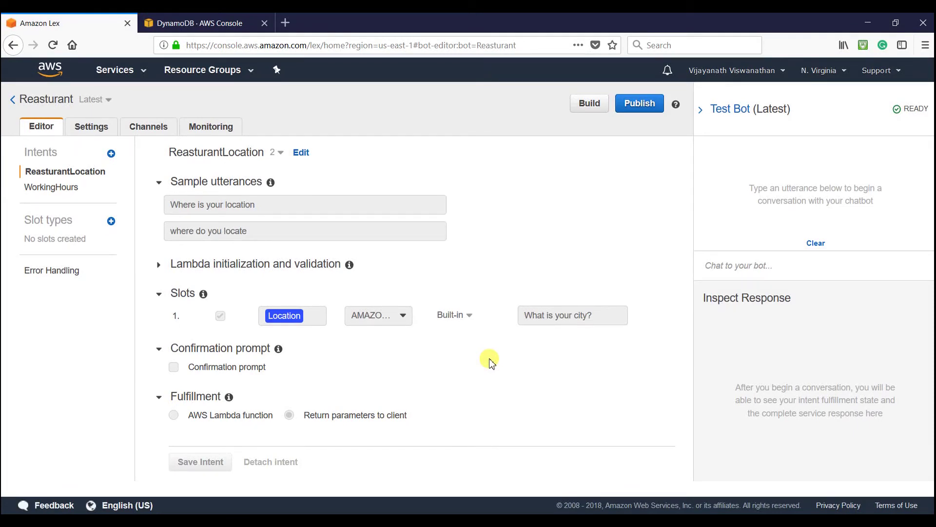
# - Send the utterance 'where do you locate' to the bot in the test chat
pyautogui.moveTo(247, 232); pyautogui.dragTo(175, 234)
pyautogui.hotkey('ctrl', 'c')
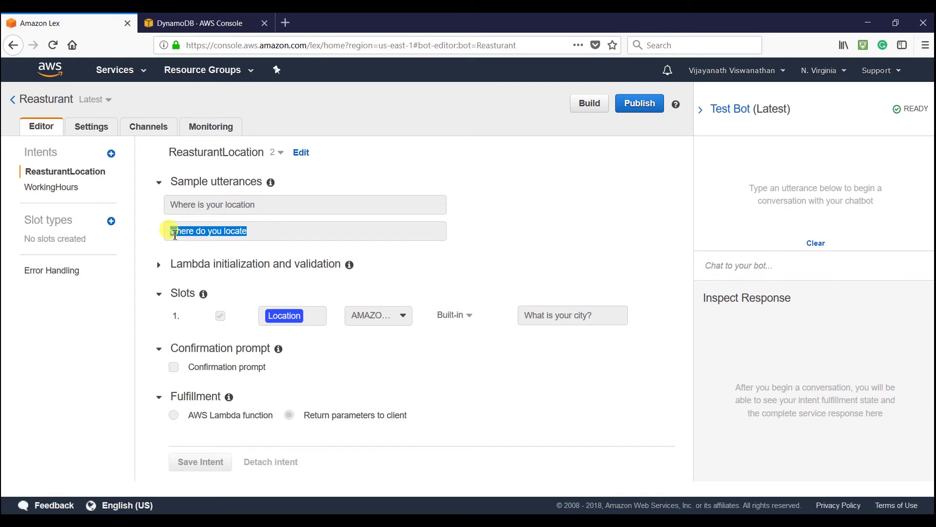
pyautogui.click(731, 270)
pyautogui.hotkey('ctrl', 'v')
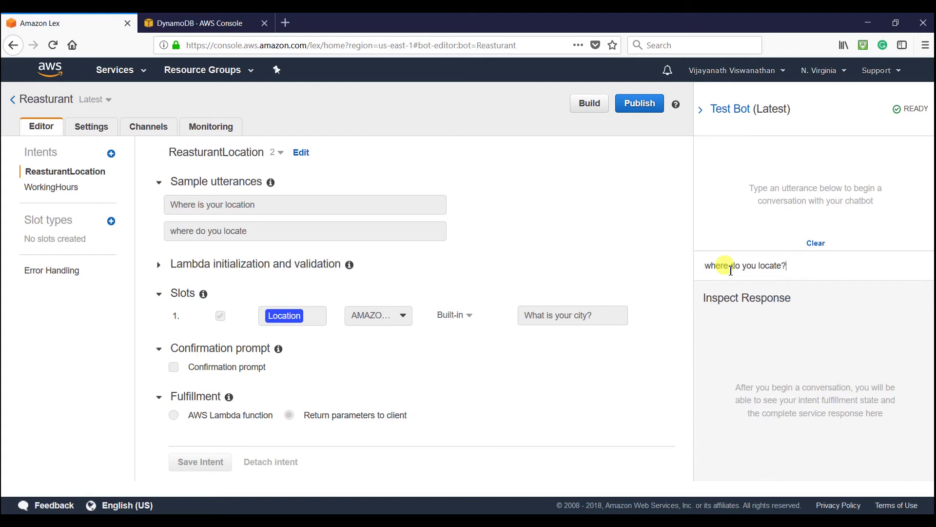
pyautogui.press('Return')
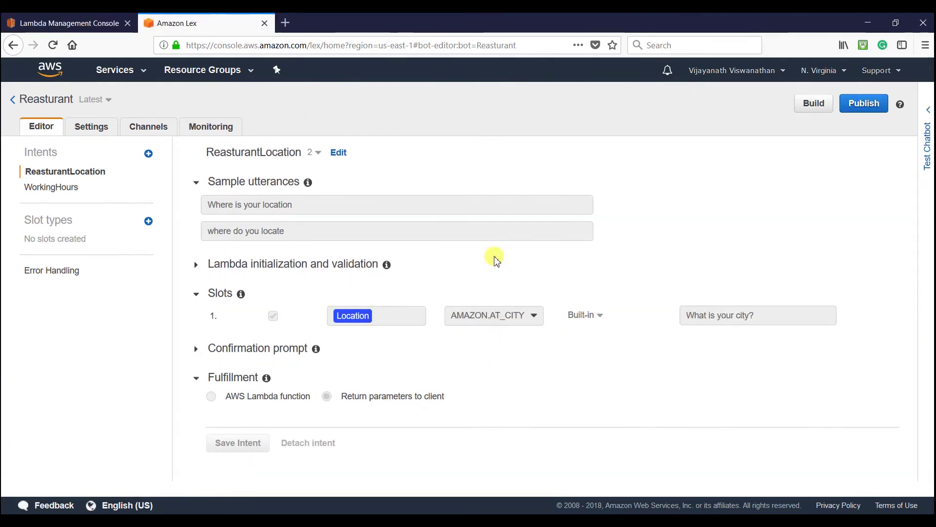
# - Set ReasturantLocation's fulfilment to the myReasturantBot Lambda function, granting Lex invoke permission
pyautogui.click(341, 154)
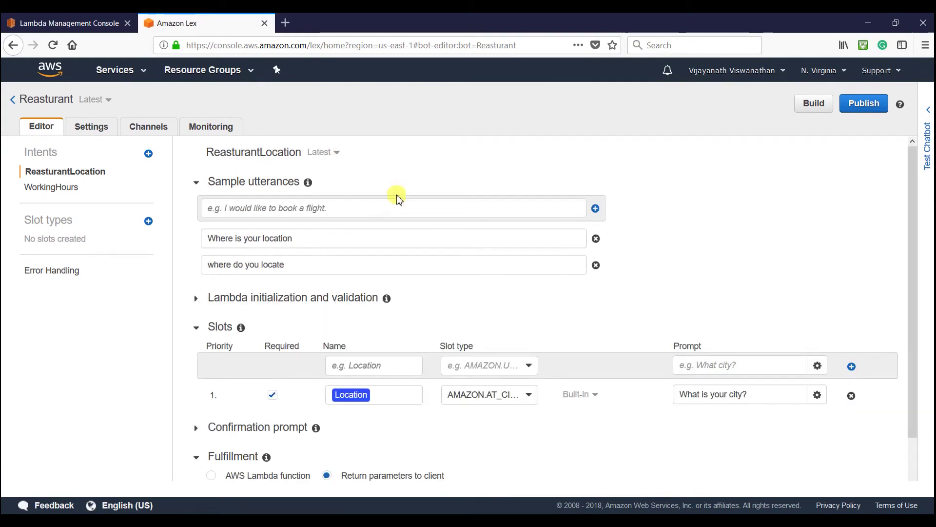
pyautogui.scroll(-1, 344, 408)
pyautogui.click(210, 421)
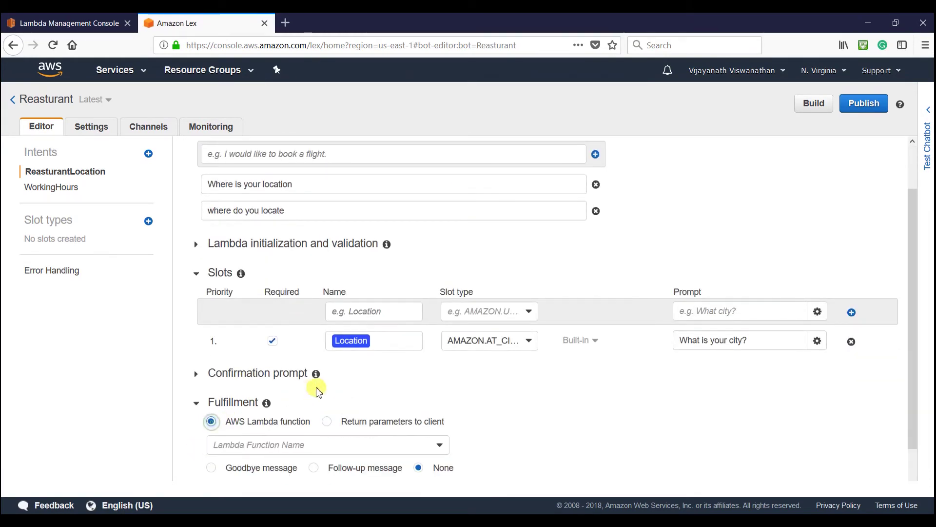
pyautogui.scroll(-2, 405, 423)
pyautogui.click(408, 406)
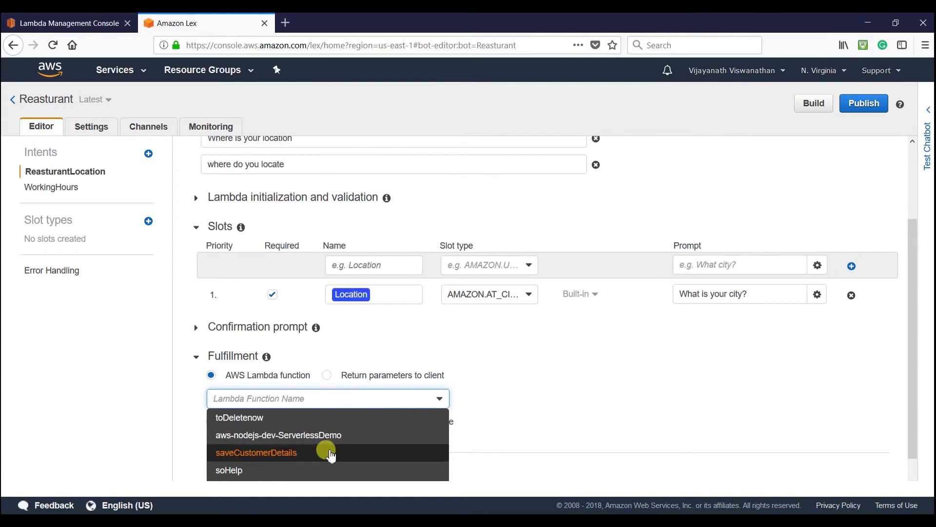
pyautogui.scroll(-2, 324, 444)
pyautogui.click(308, 450)
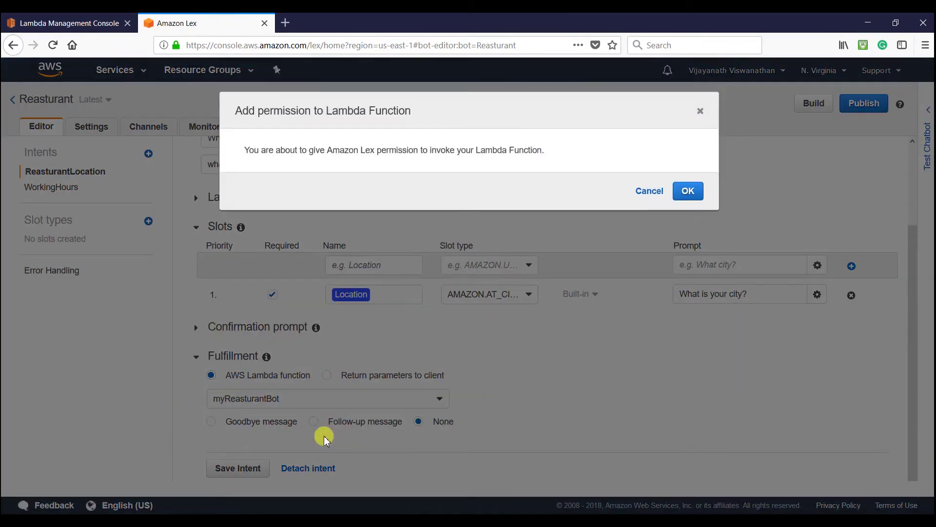
pyautogui.click(688, 205)
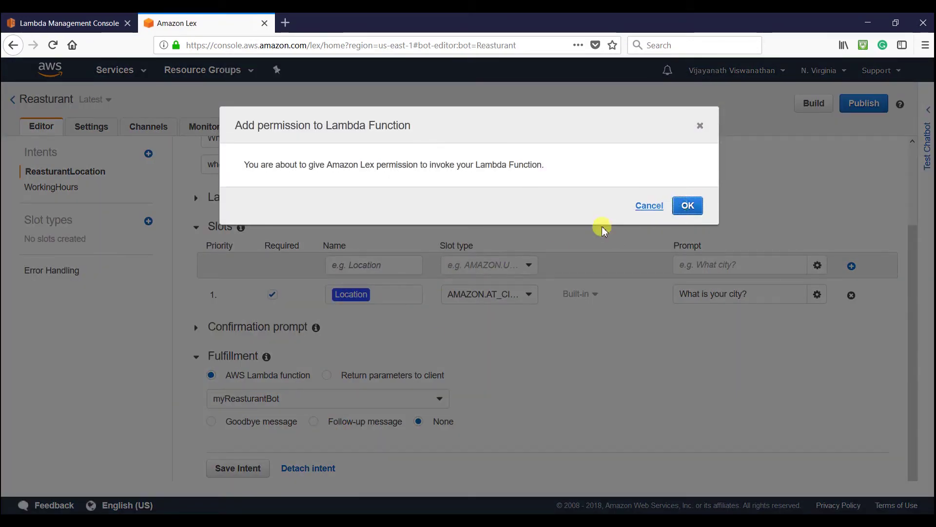
# - Save the intent and rebuild the bot
pyautogui.click(248, 466)
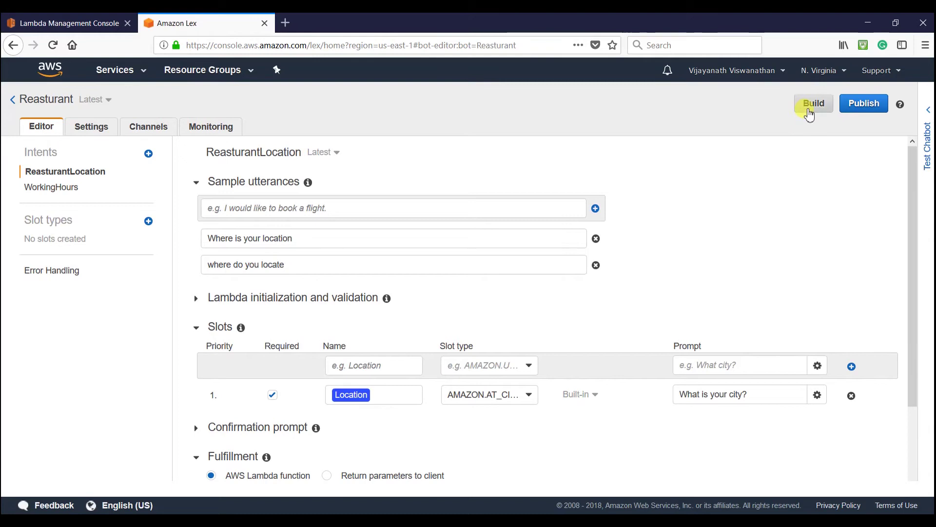
pyautogui.click(809, 110)
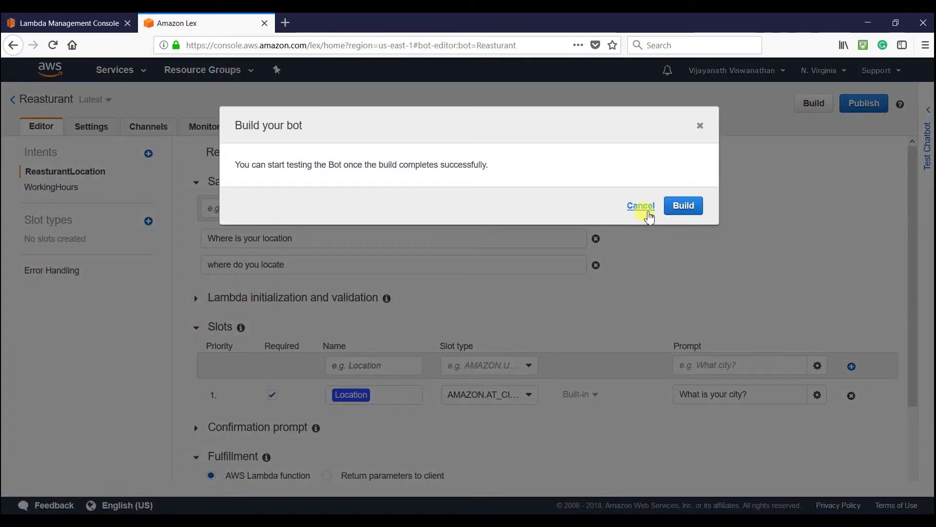
pyautogui.click(672, 206)
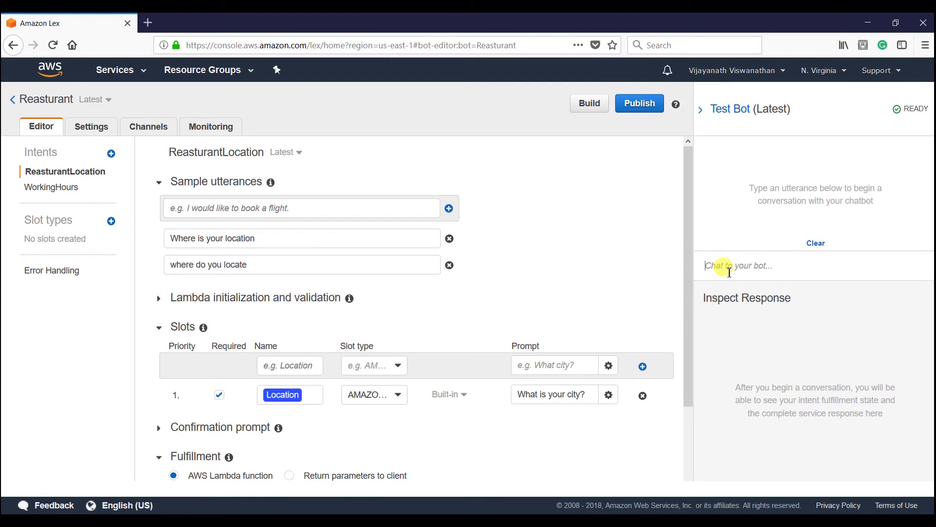
# - Ask the bot 'where do you locate?' and answer Bristol when it asks for the city
pyautogui.moveTo(266, 264); pyautogui.dragTo(173, 267)
pyautogui.hotkey('ctrl', 'c')
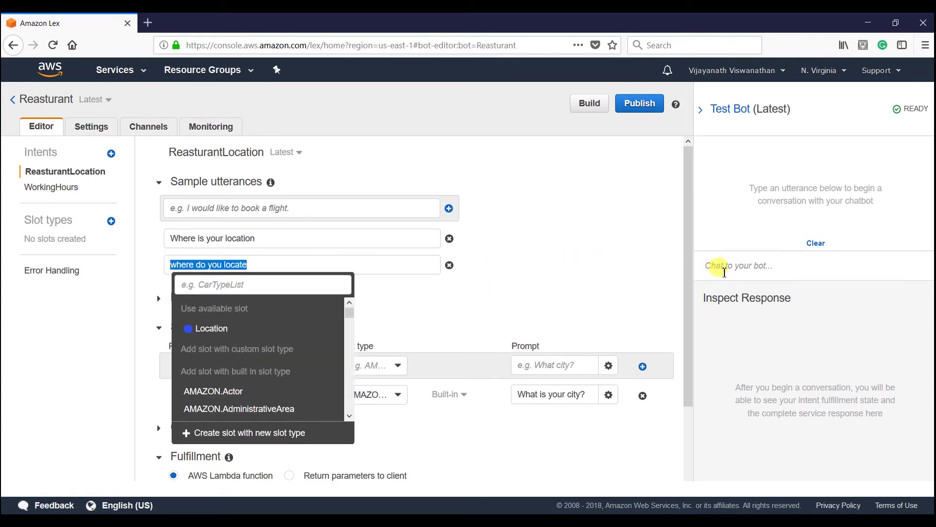
pyautogui.click(716, 266)
pyautogui.hotkey('ctrl', 'v')
pyautogui.write('?')
pyautogui.press('Return')
pyautogui.write('Bristol')
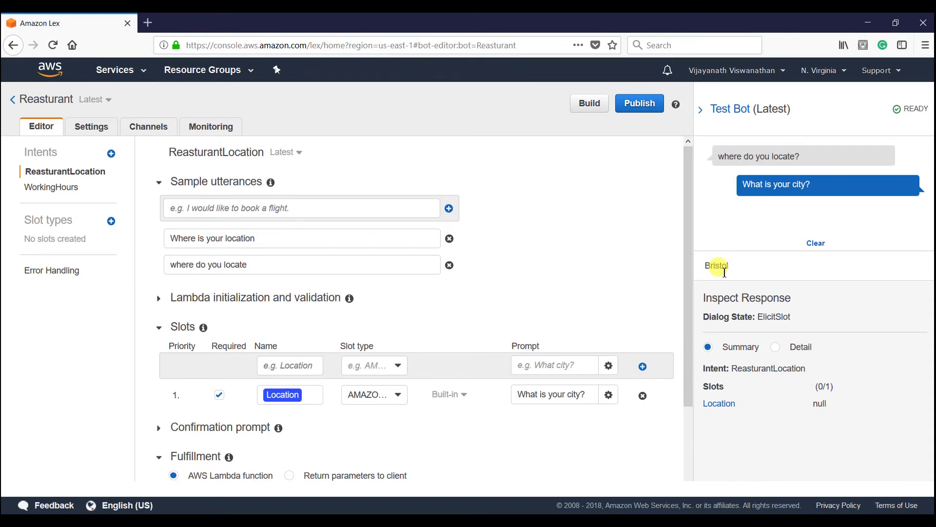
pyautogui.press('Return')
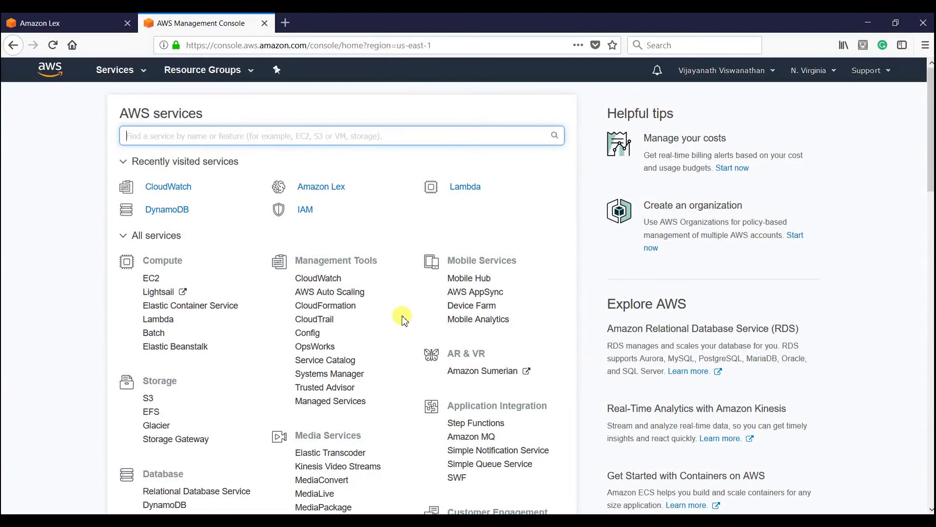
# - Open the latest log stream of the /aws/lambda/myReasturantBot log group in CloudWatch
pyautogui.click(179, 190)
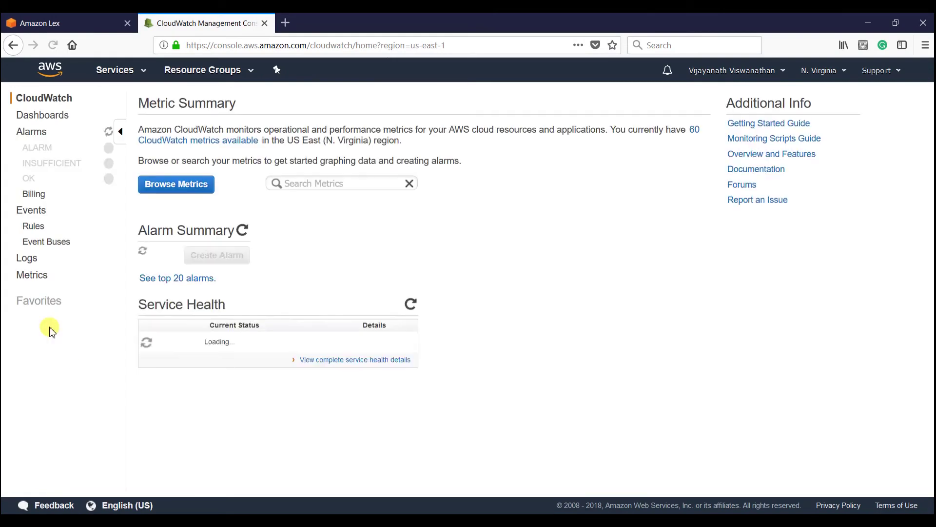
pyautogui.click(31, 263)
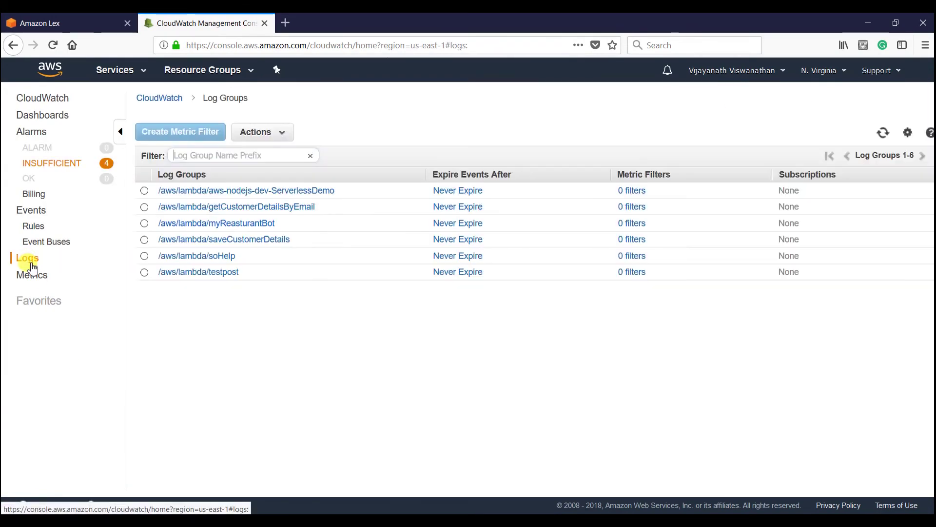
pyautogui.click(220, 224)
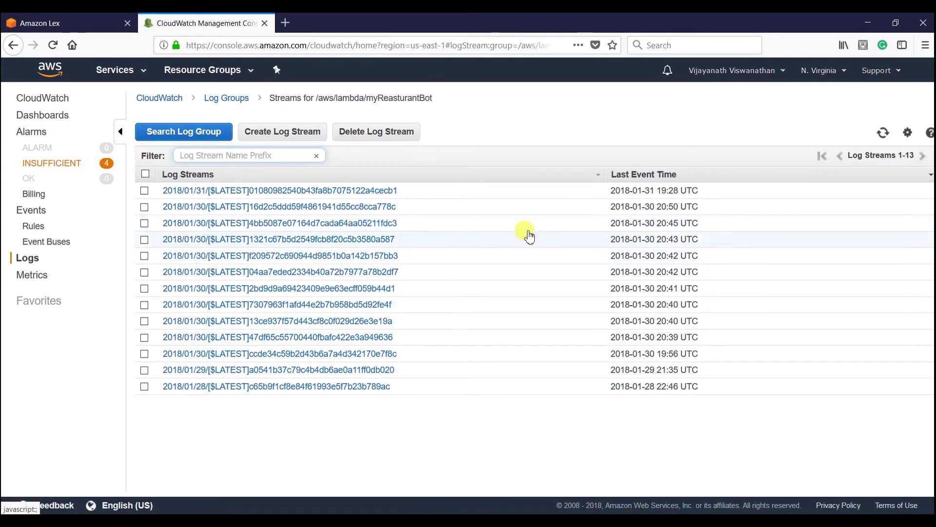
pyautogui.click(348, 191)
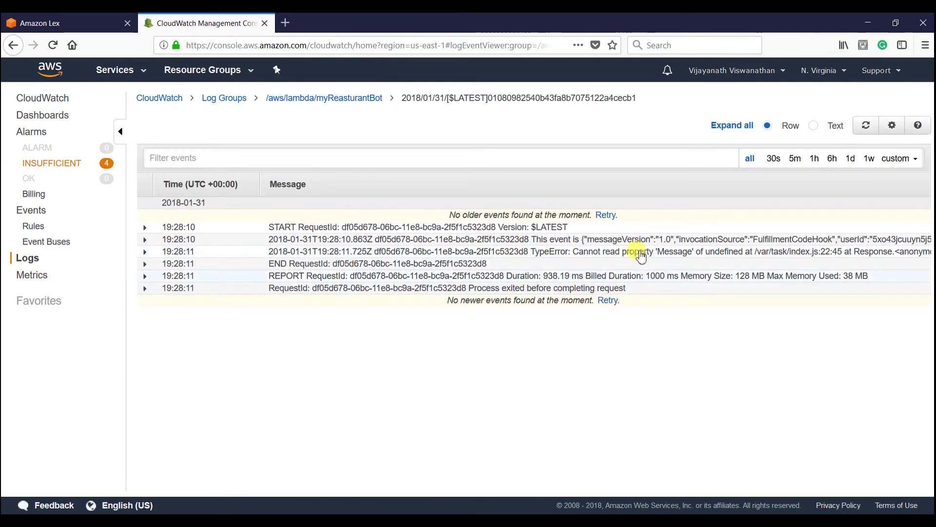
# - Expand the Lex event entry with the Bristol slot value and copy its full JSON
pyautogui.click(604, 242)
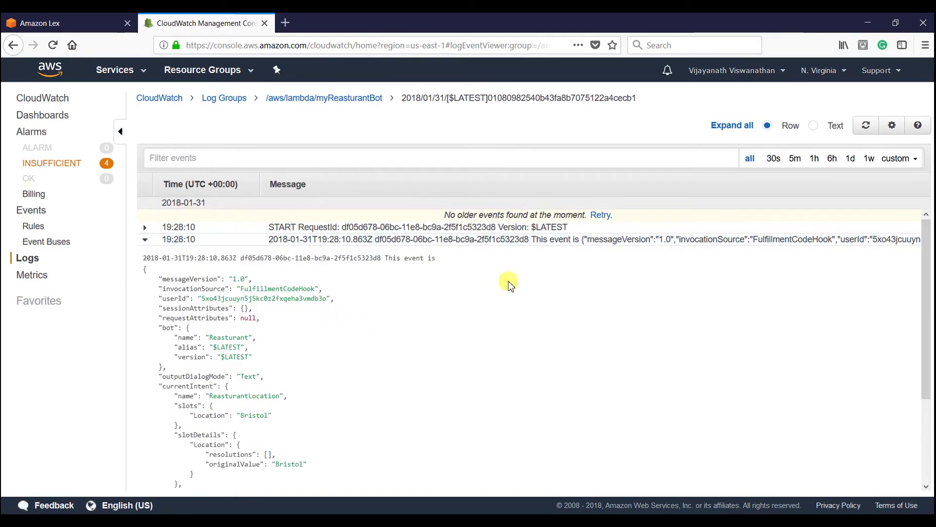
pyautogui.scroll(-2, 263, 323)
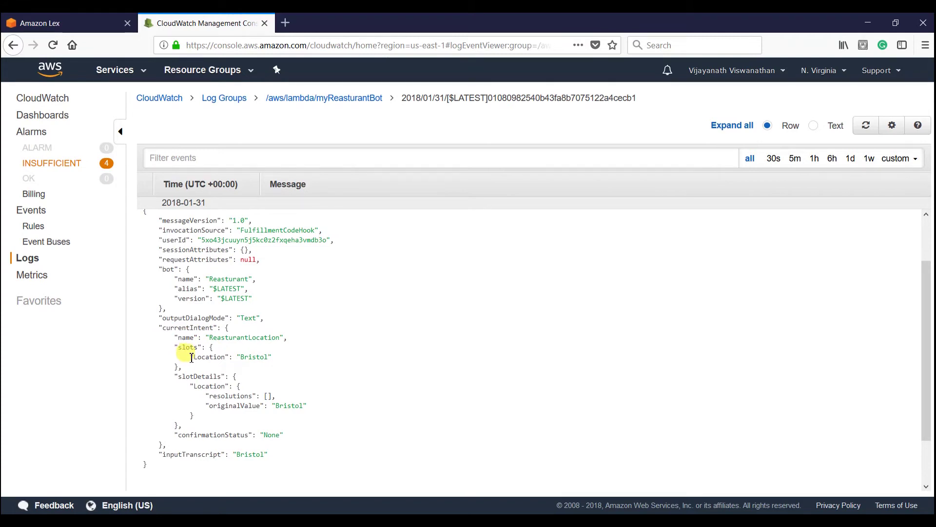
pyautogui.moveTo(190, 357); pyautogui.dragTo(281, 362)
pyautogui.scroll(2, 188, 271)
pyautogui.click(151, 268)
pyautogui.moveTo(145, 271); pyautogui.dragTo(175, 409)
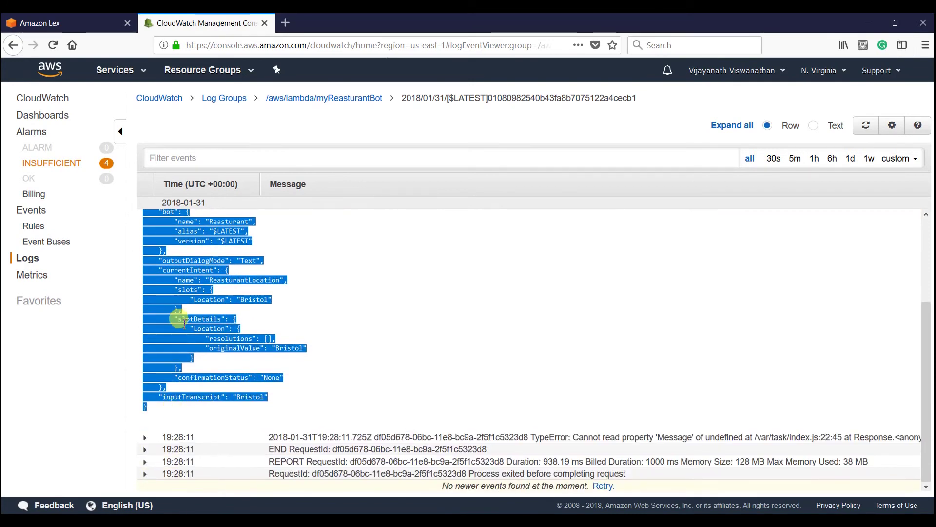
pyautogui.rightClick(184, 321)
pyautogui.click(210, 330)
# - Paste the Lex event JSON into Notepad++'s new 5 tab and return to the browser
pyautogui.hotkey('alt', 'Tab')
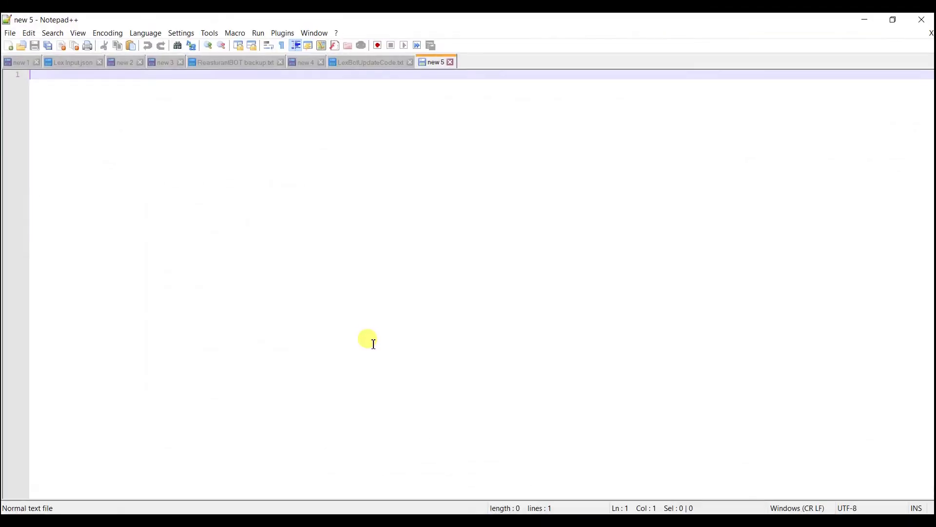
pyautogui.hotkey('ctrl', 'v')
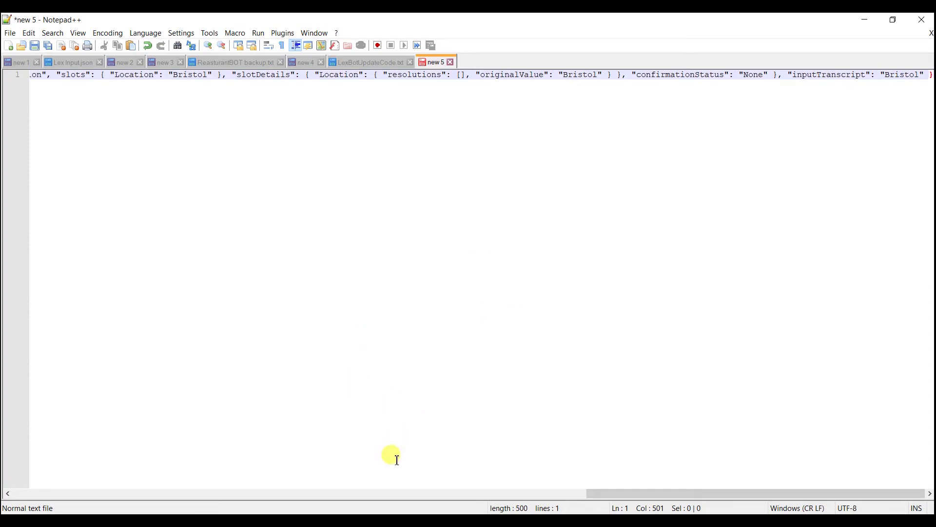
pyautogui.hotkey('alt', 'Tab')
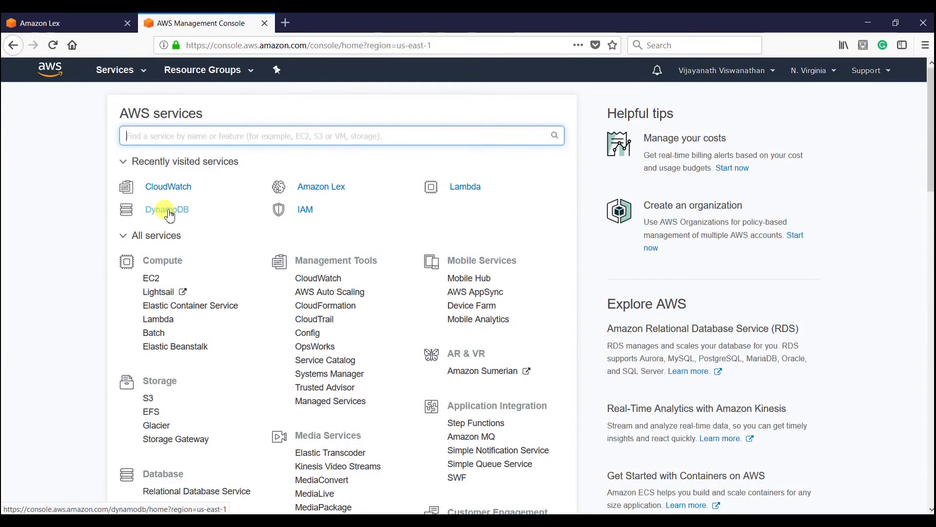
# - Go from DynamoDB's table list to the Reasturant table's Items, showing the WorkingHours entry
pyautogui.click(169, 215)
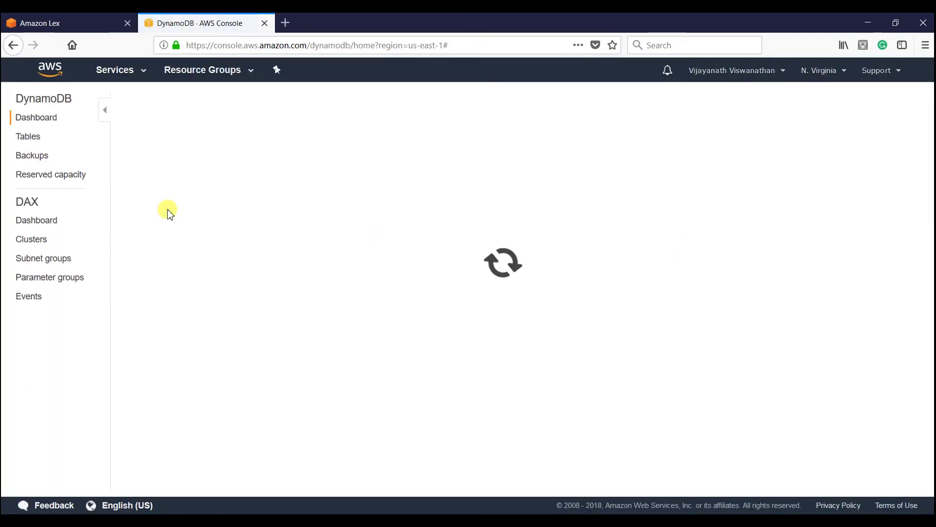
pyautogui.click(26, 135)
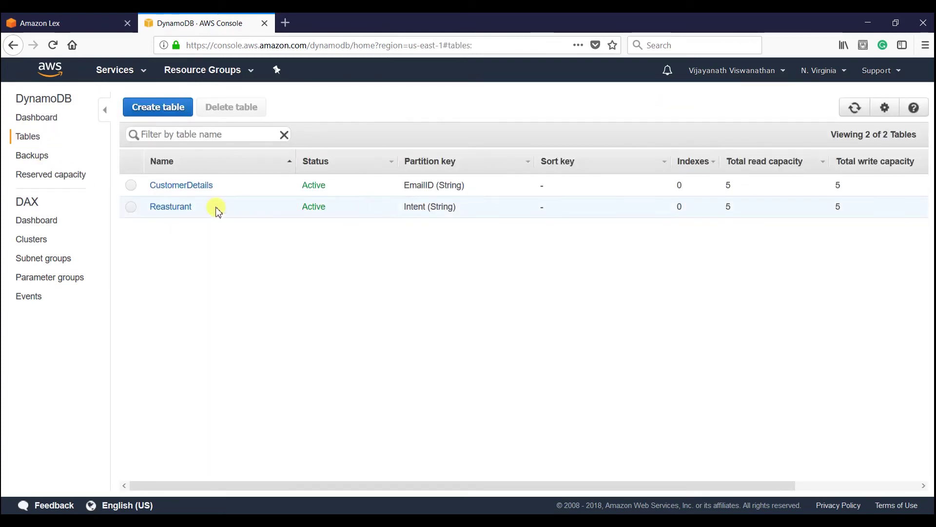
pyautogui.click(181, 209)
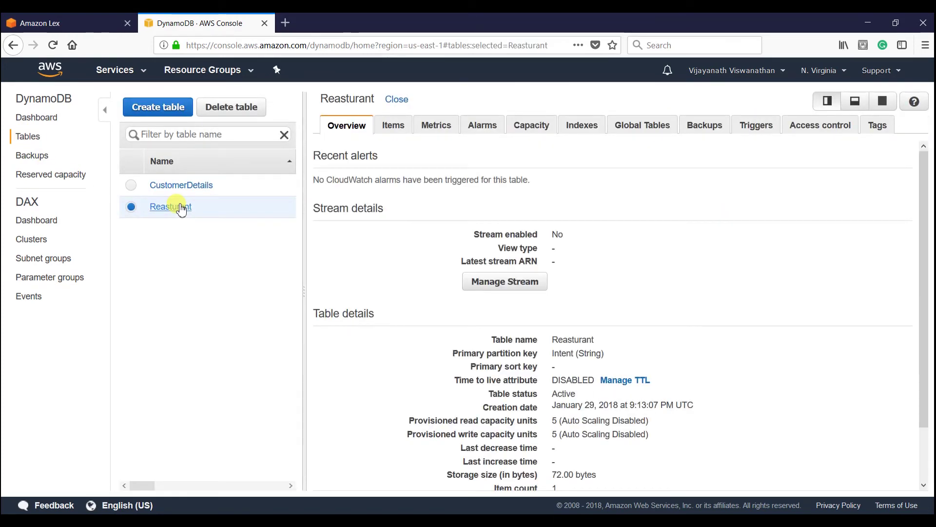
pyautogui.click(396, 128)
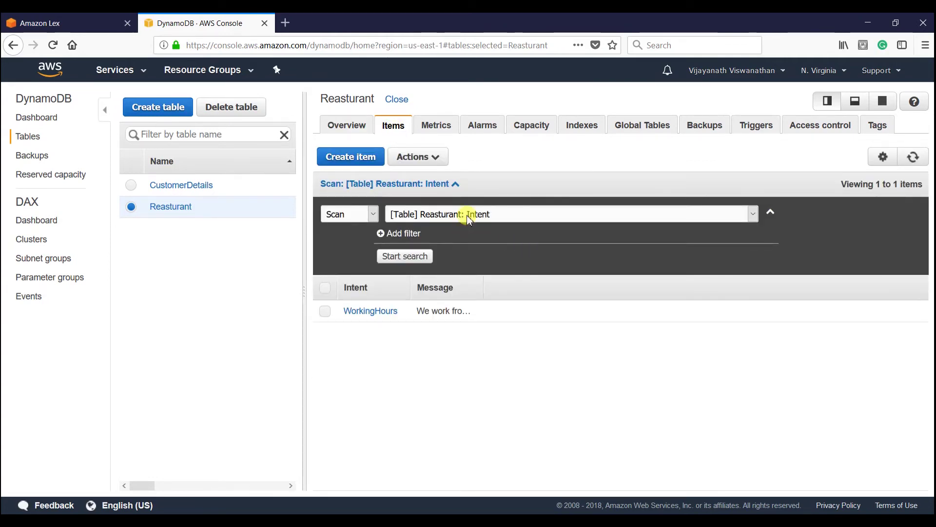
# - Start a new item and paste ReasturantLocation, copied from the Lex bot, as its Intent value
pyautogui.click(365, 158)
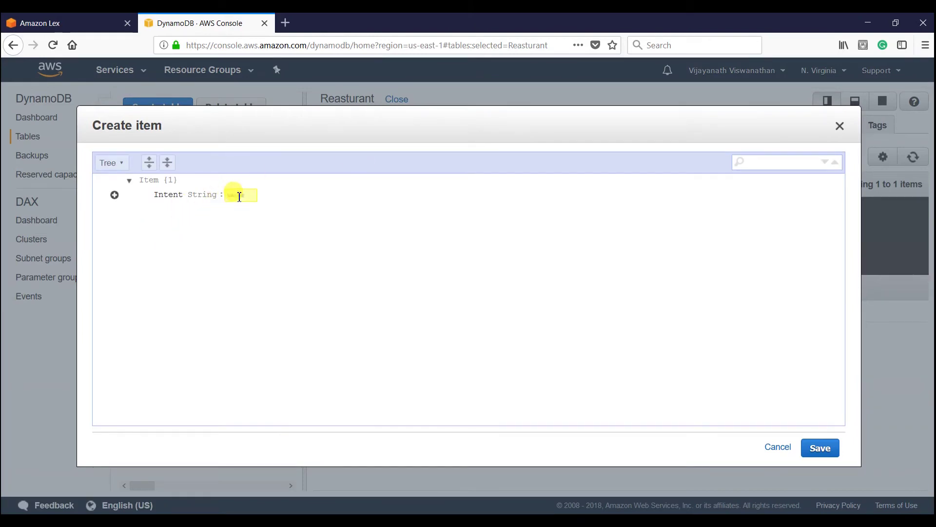
pyautogui.click(73, 23)
pyautogui.moveTo(169, 151); pyautogui.dragTo(260, 159)
pyautogui.hotkey('ctrl', 'c')
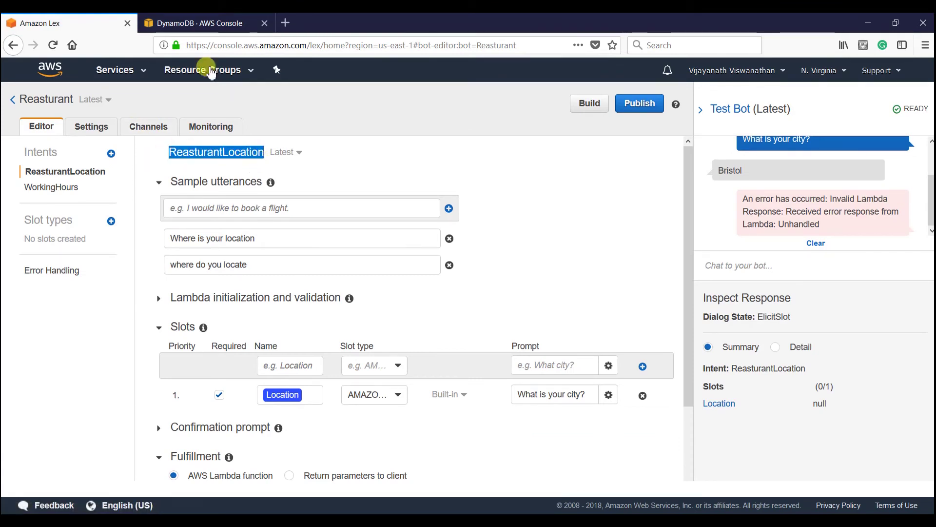
pyautogui.click(184, 25)
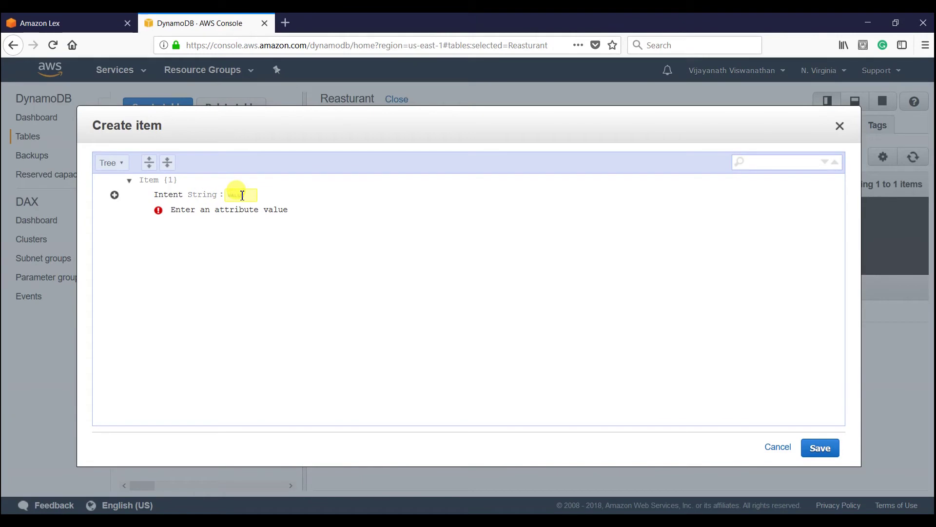
pyautogui.hotkey('ctrl', 'v')
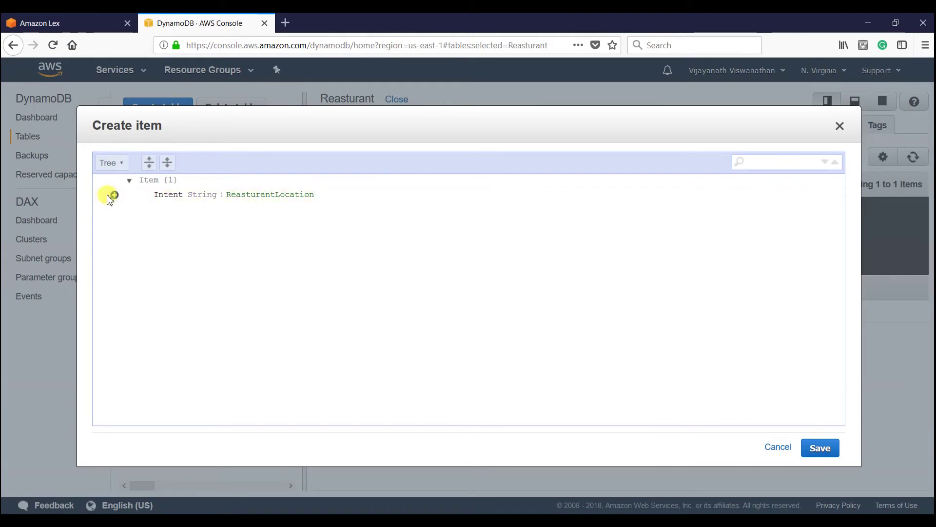
# - Append a map named Slot containing a string field named Bristol
pyautogui.click(114, 195)
pyautogui.click(163, 214)
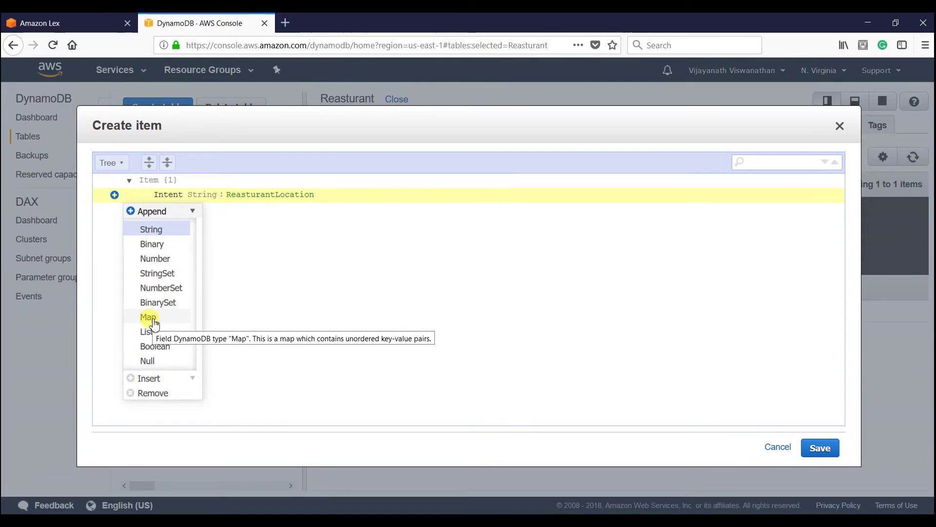
pyautogui.click(148, 317)
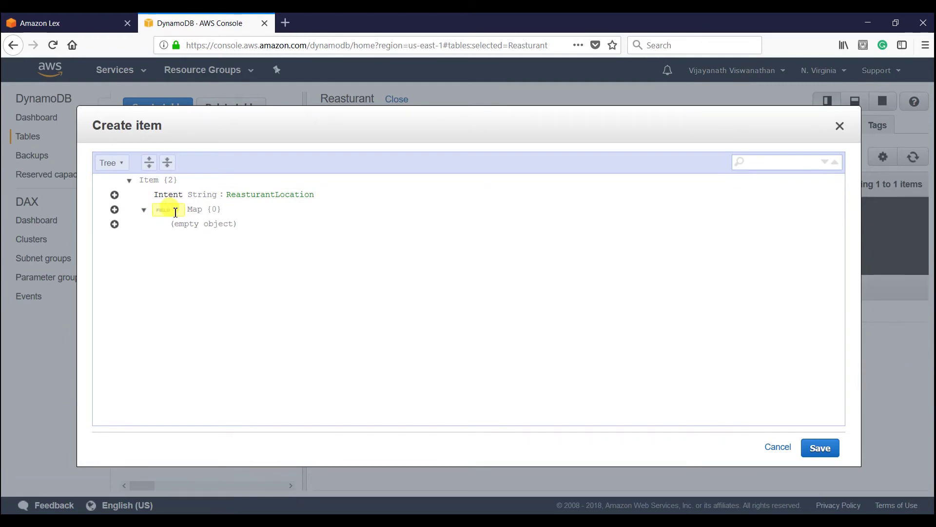
pyautogui.write('Bristol')
pyautogui.click(145, 211)
pyautogui.click(145, 210)
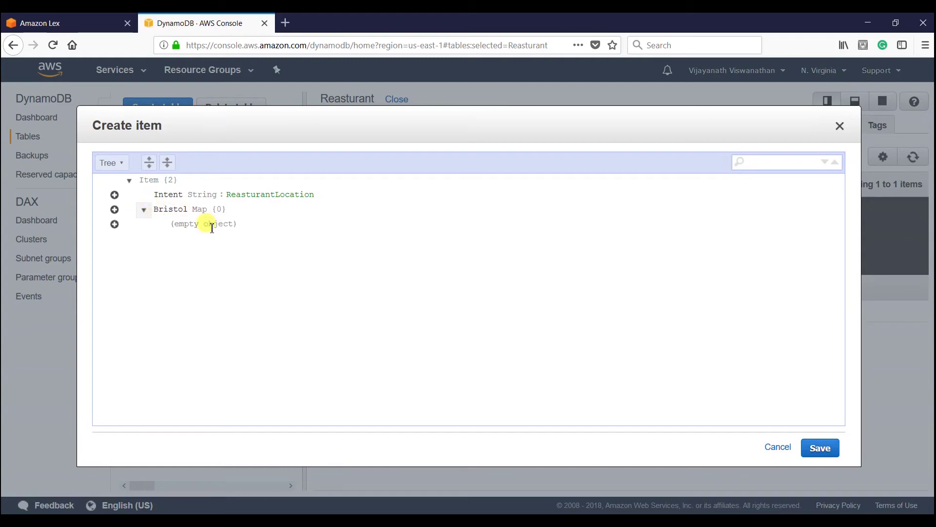
pyautogui.click(115, 224)
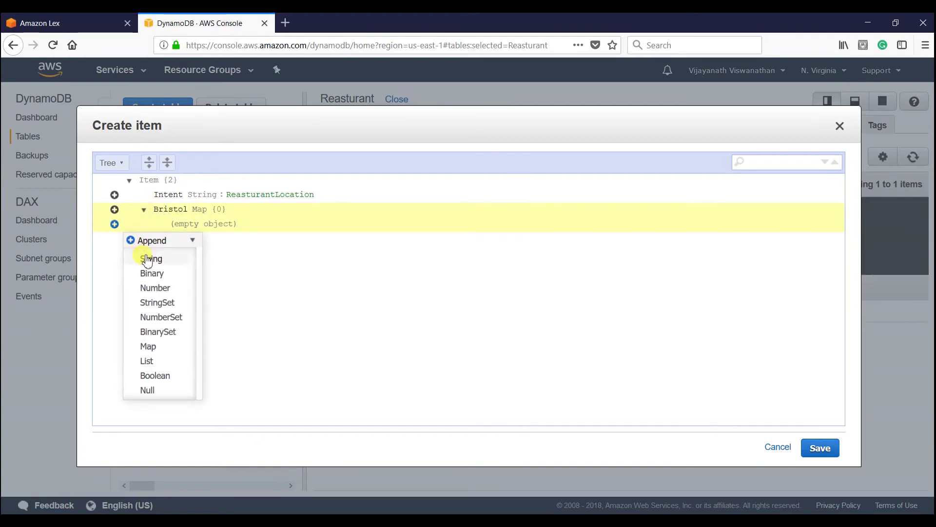
pyautogui.click(147, 261)
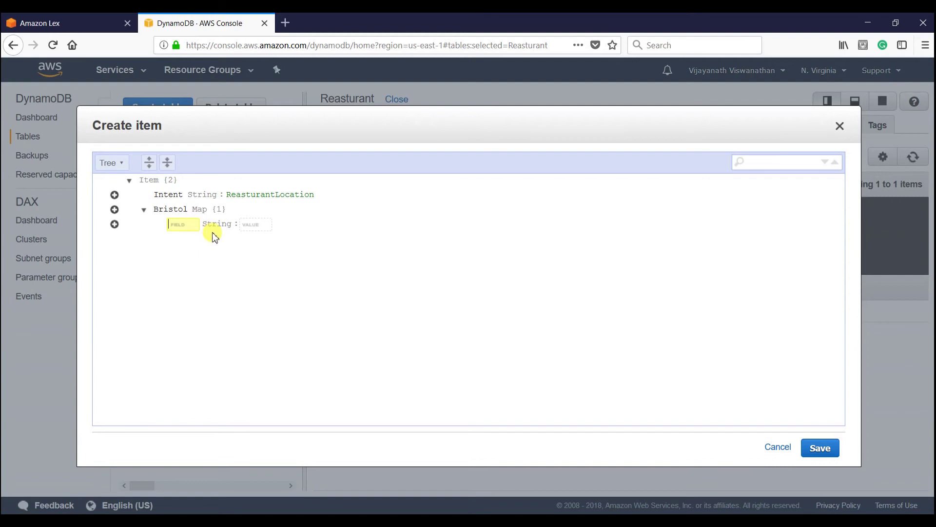
pyautogui.doubleClick(163, 213)
pyautogui.write('Slot')
pyautogui.click(183, 225)
pyautogui.write('Bristol')
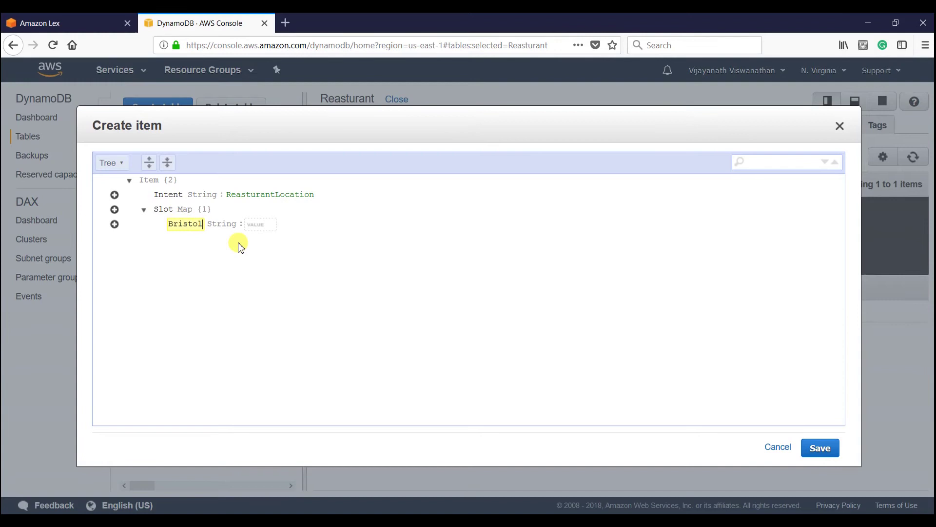
# - Enter the Bristol restaurant's address as the Bristol field's value
pyautogui.click(266, 227)
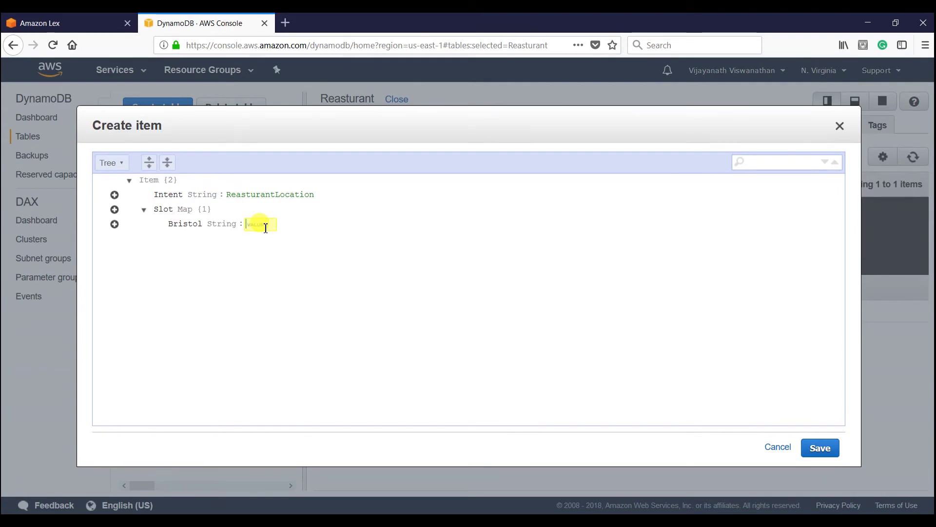
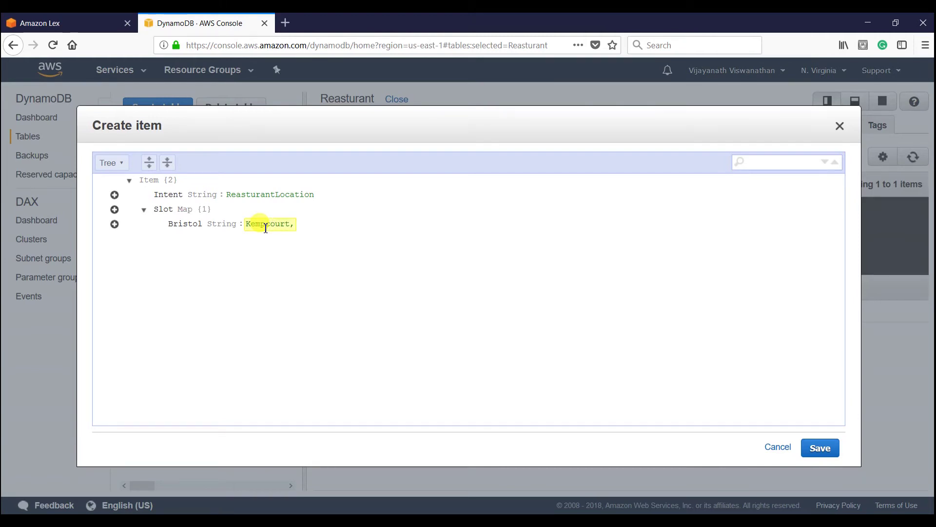
pyautogui.click(265, 227)
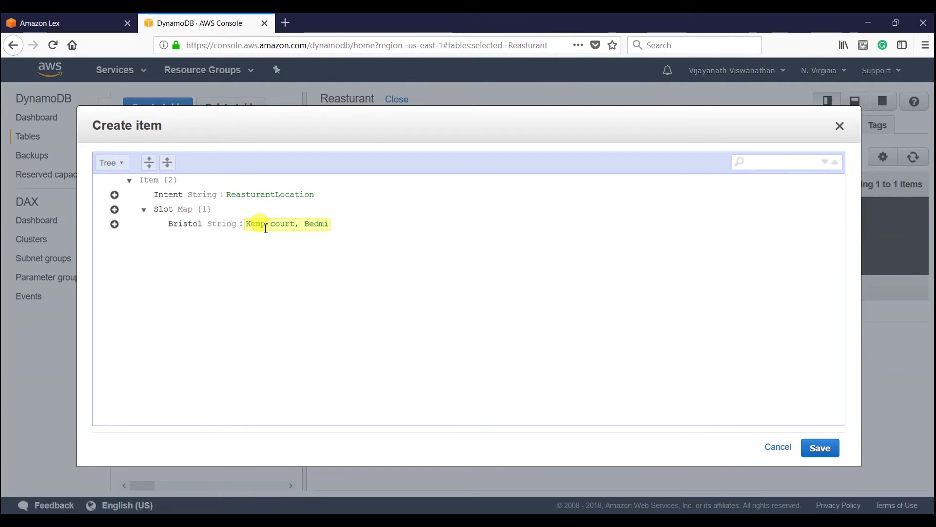
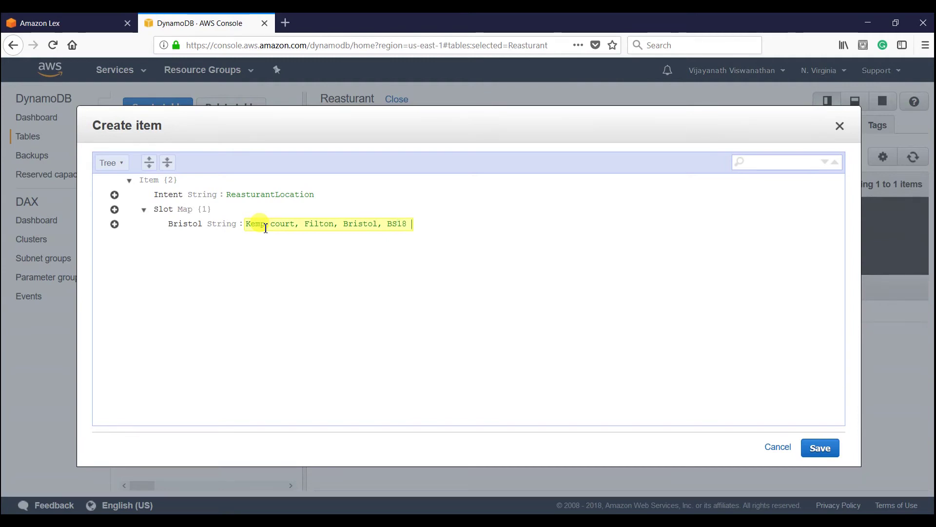
pyautogui.click(204, 261)
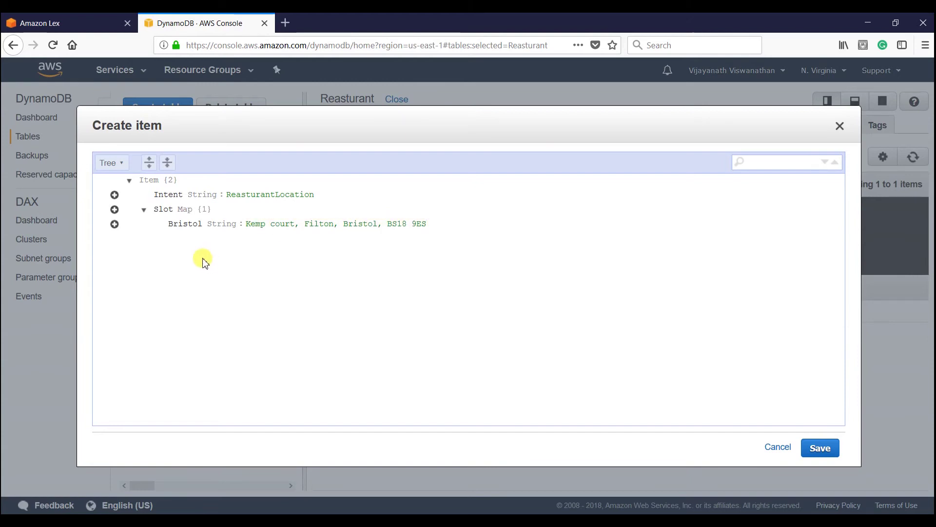
# - Append a London string field under Slot with the London restaurant's address, then save the item
pyautogui.click(115, 224)
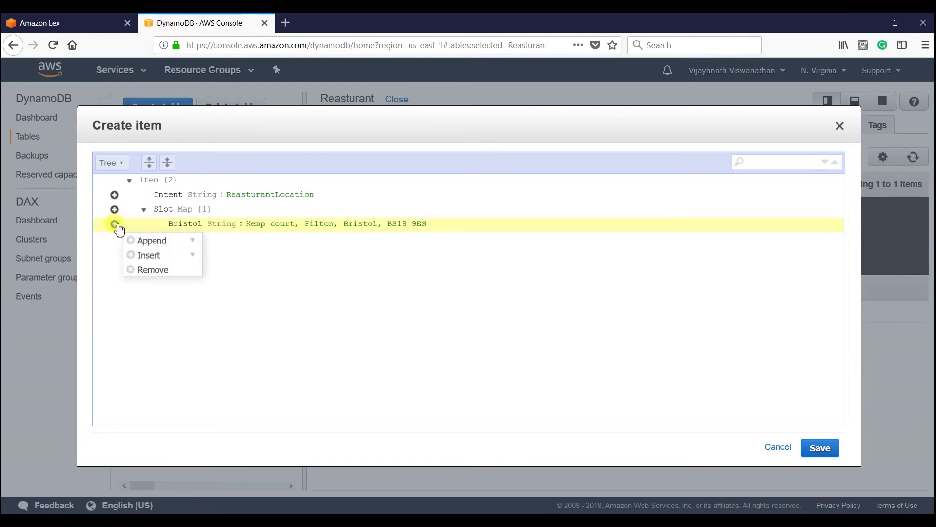
pyautogui.click(142, 243)
pyautogui.click(151, 259)
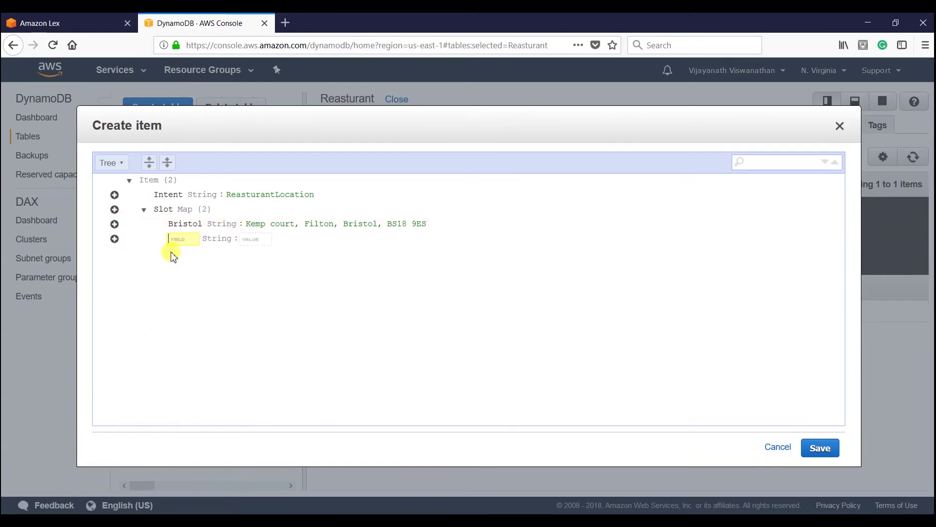
pyautogui.write('London')
pyautogui.click(250, 240)
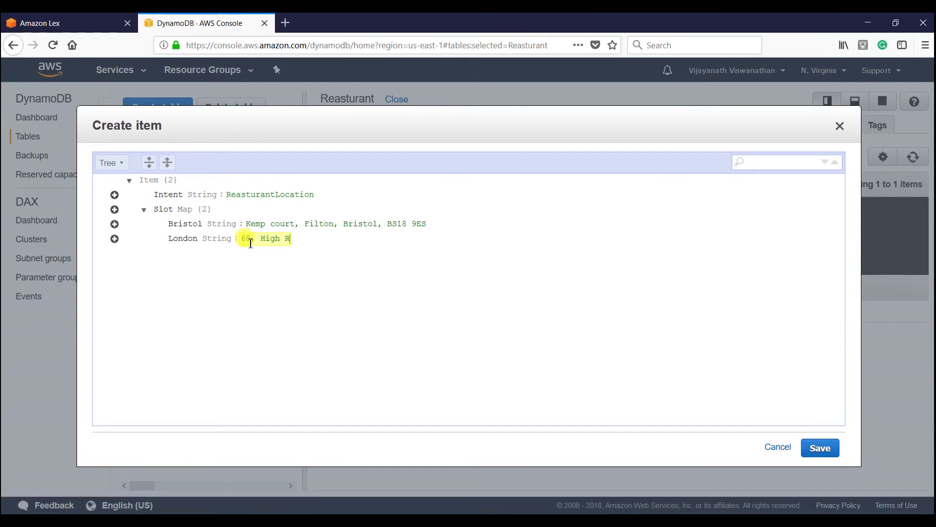
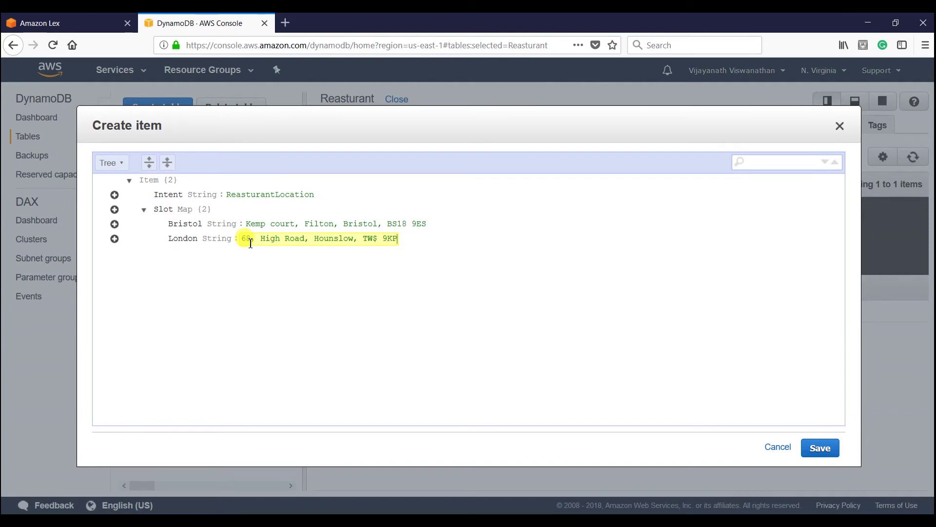
pyautogui.click(262, 293)
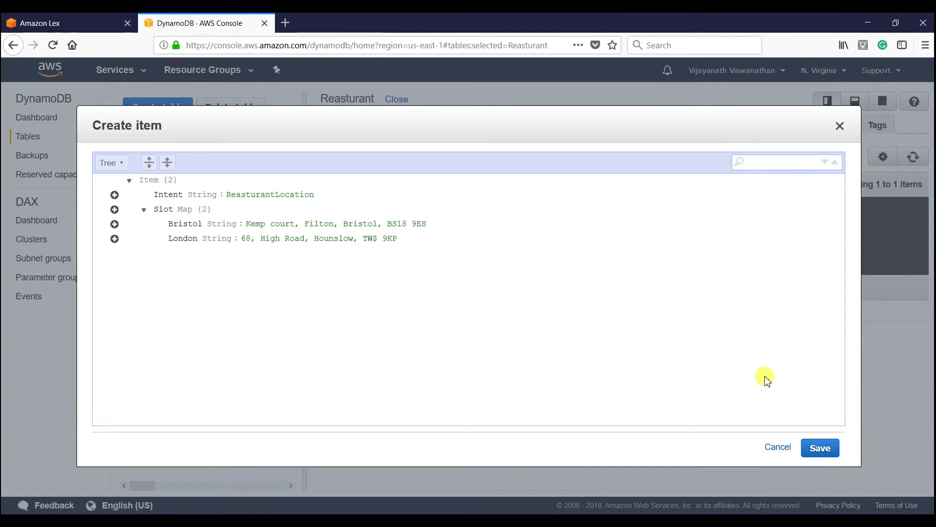
pyautogui.click(819, 453)
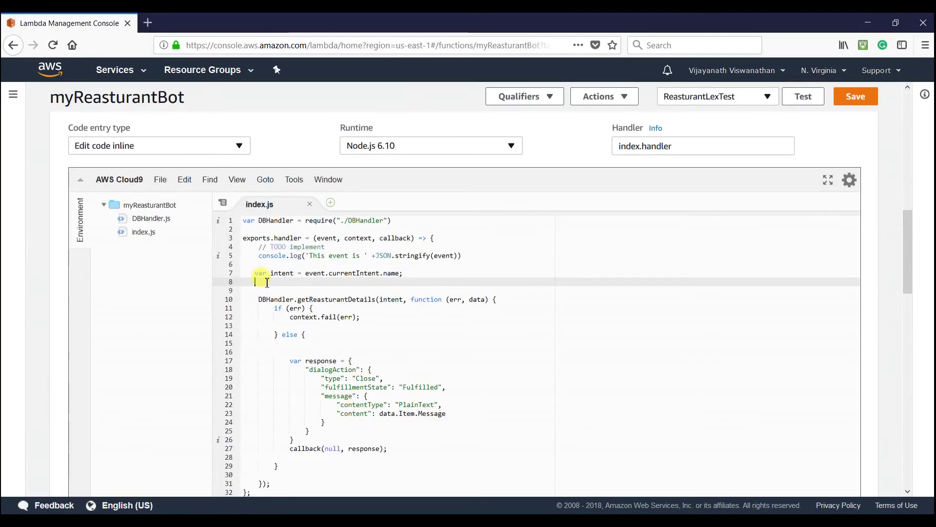
# - Begin line 8 as var slot = event.currentIntent, copying currentIntent from the sample Lex event
pyautogui.write('var slot = event')
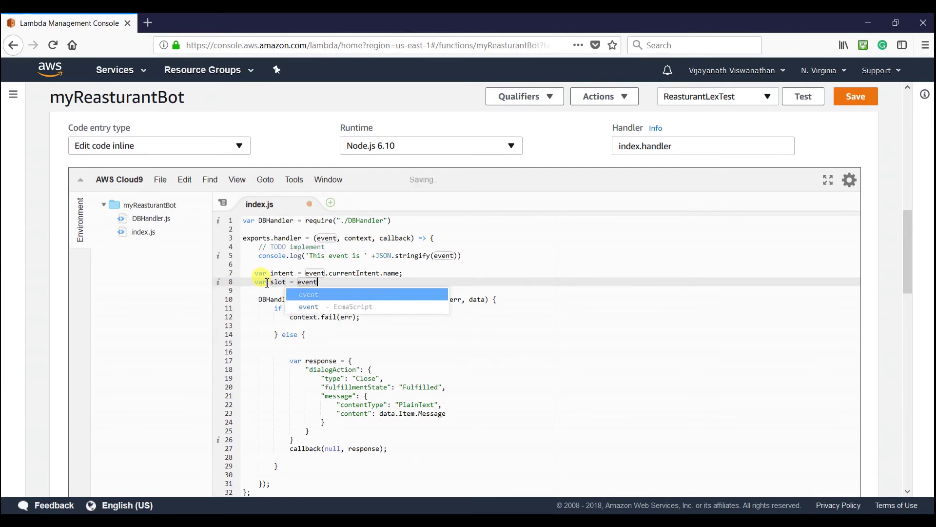
pyautogui.write(',.')
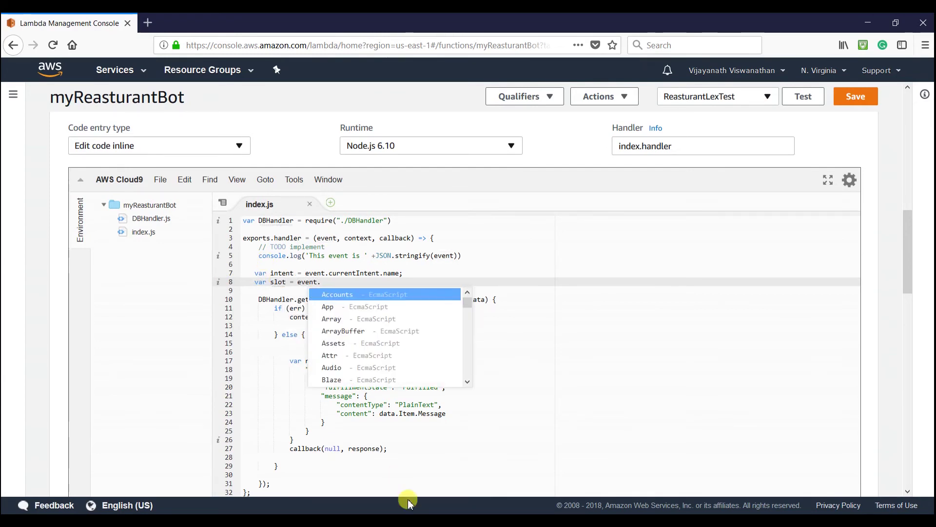
pyautogui.moveTo(468, 520)
pyautogui.click(440, 482)
pyautogui.click(217, 295)
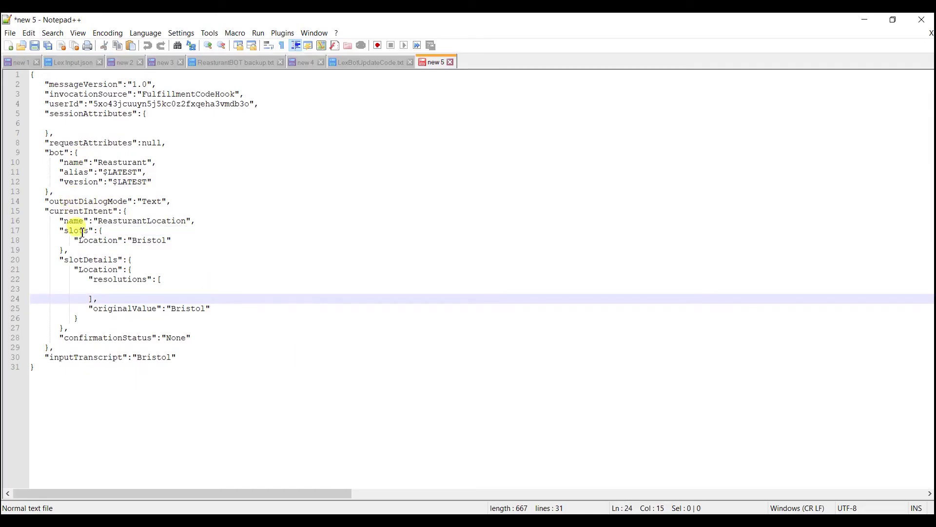
pyautogui.doubleClick(92, 212)
pyautogui.hotkey('ctrl', 'c')
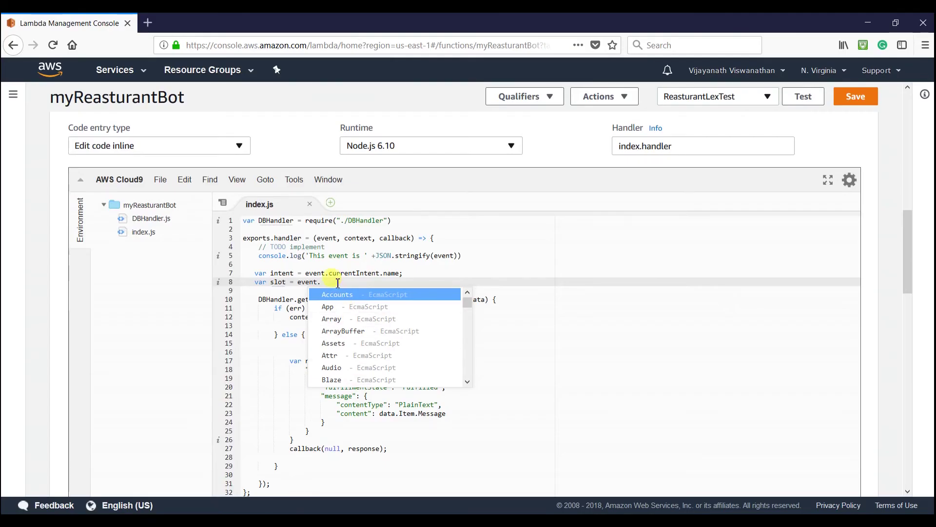
pyautogui.press('Escape')
pyautogui.hotkey('ctrl', 'v')
# - Finish the line as event.currentIntent.slots; and open the WorkingHours item in DynamoDB
pyautogui.write('.slot')
pyautogui.press('Escape')
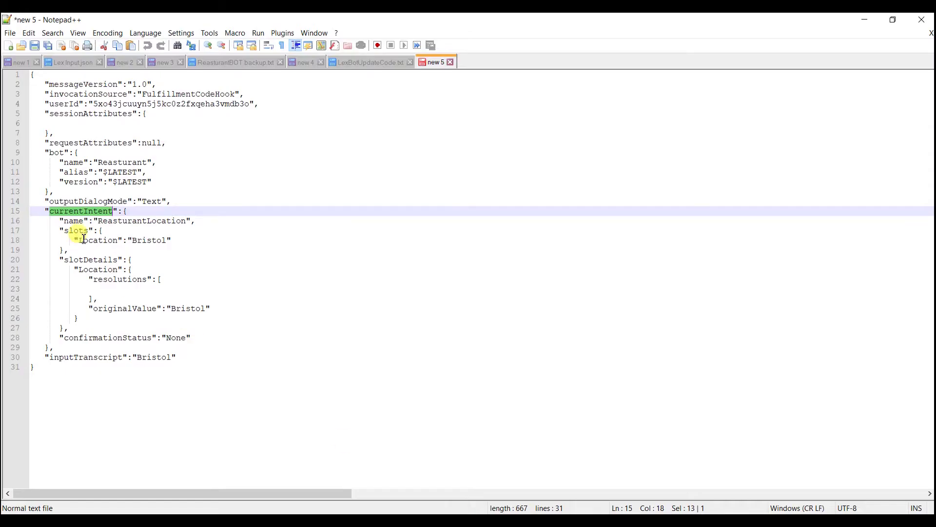
pyautogui.doubleClick(76, 231)
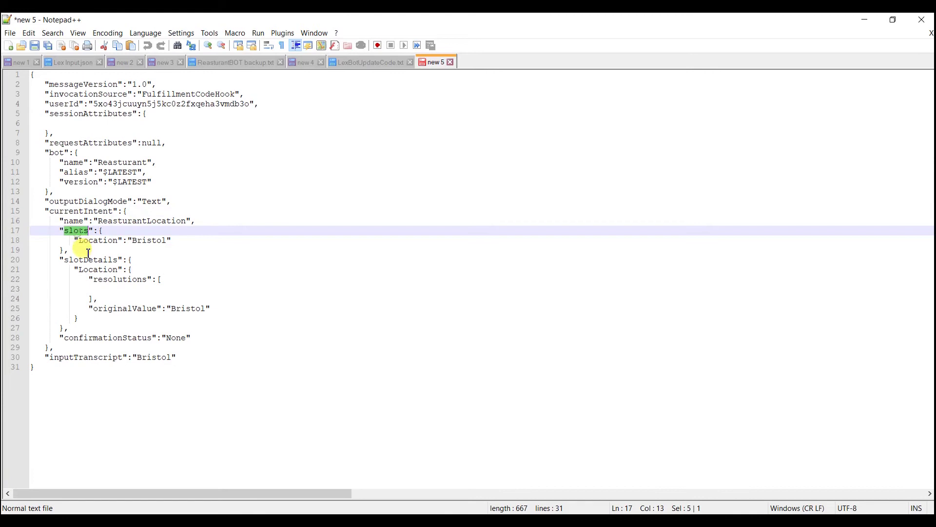
pyautogui.hotkey('alt', 'Tab')
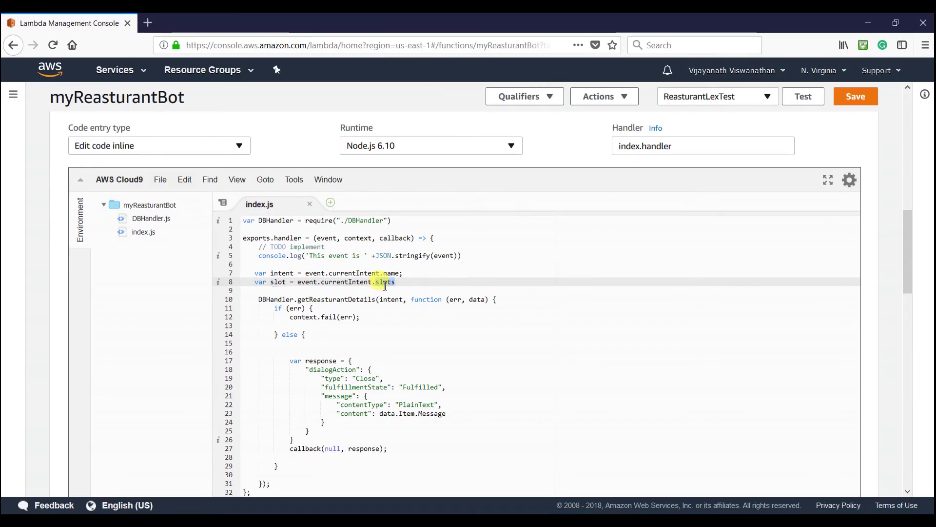
pyautogui.write(';')
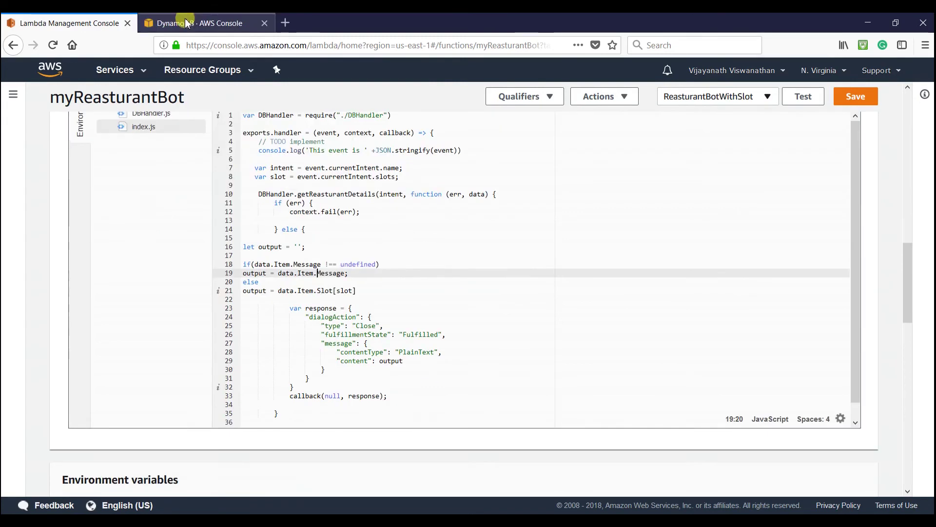
pyautogui.click(178, 22)
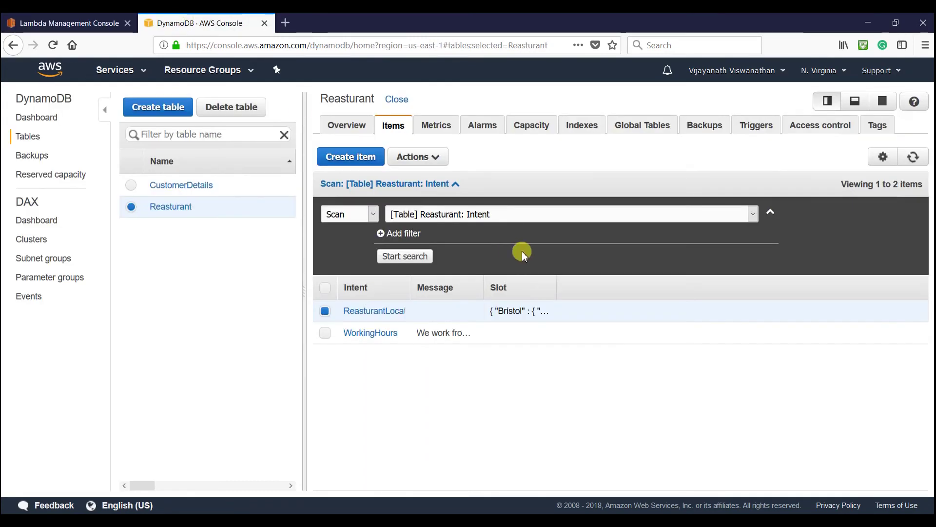
pyautogui.click(374, 331)
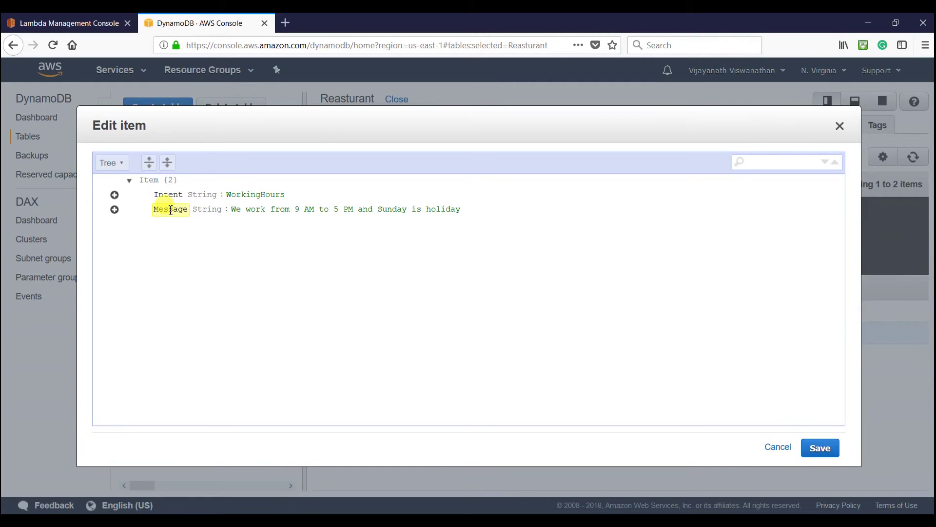
# - Close WorkingHours, open ReasturantLocation in Text view, and select its Bristol address value
pyautogui.click(840, 126)
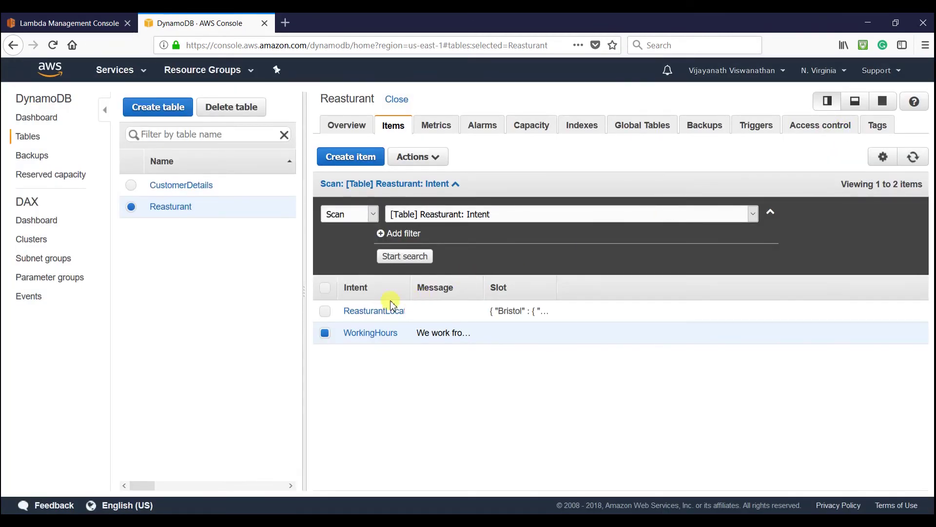
pyautogui.click(373, 310)
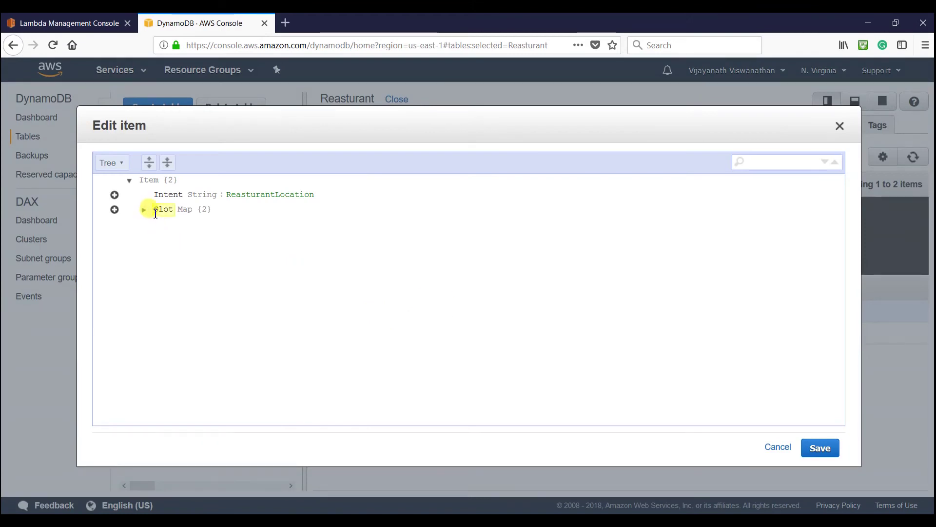
pyautogui.click(144, 210)
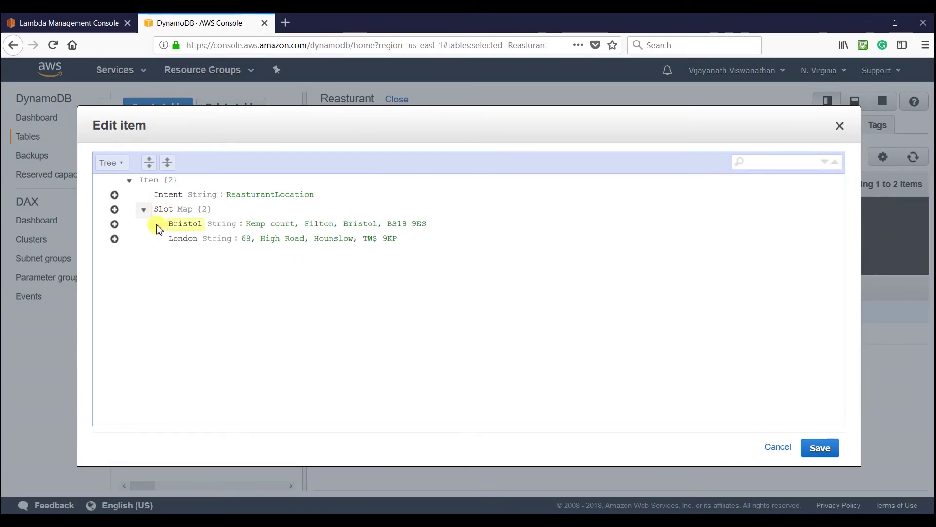
pyautogui.click(113, 164)
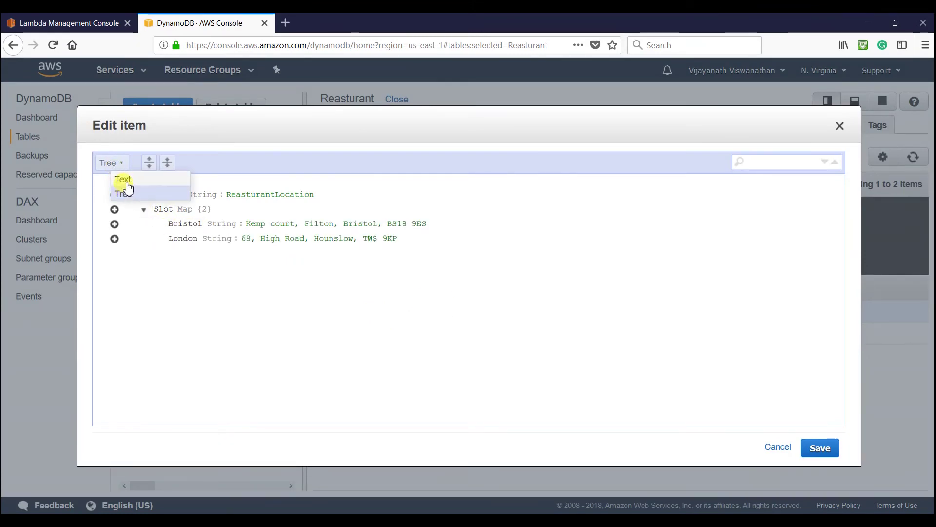
pyautogui.click(123, 180)
pyautogui.click(199, 241)
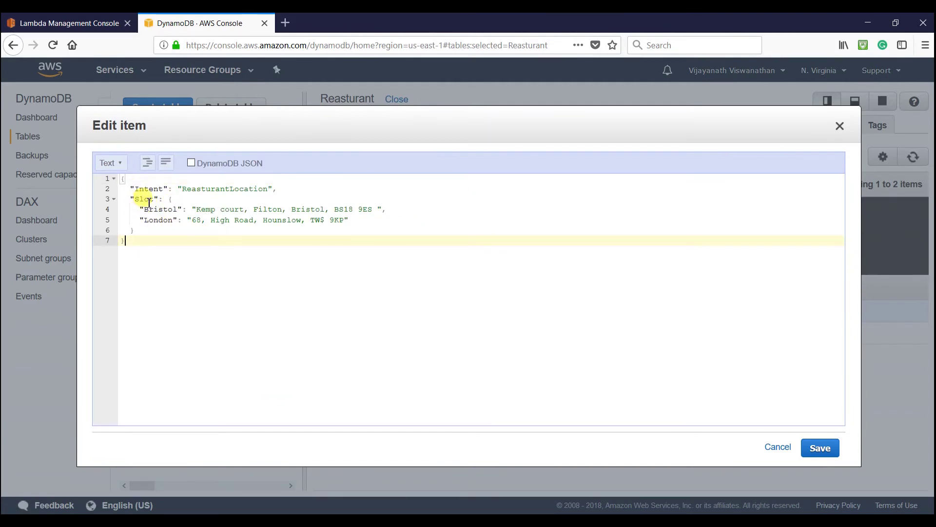
pyautogui.click(209, 209)
pyautogui.moveTo(196, 209); pyautogui.dragTo(383, 209)
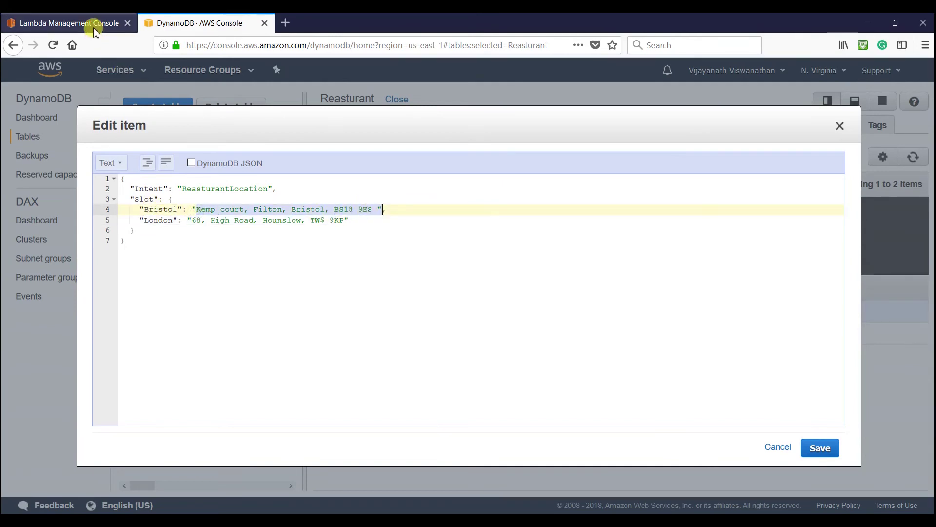
pyautogui.click(93, 23)
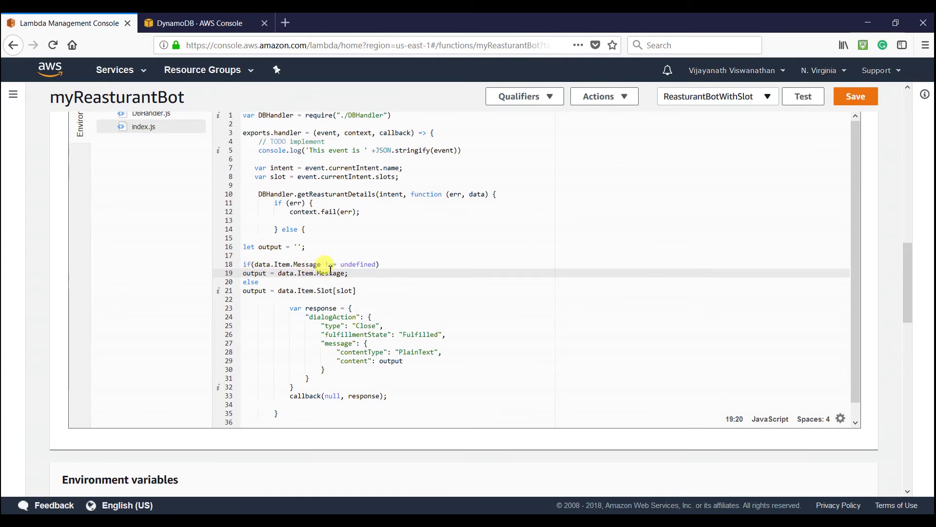
# - Save index.js with its Message / Slot[slot] reply logic and open the ReasturantBotWithSlot test event settings
pyautogui.moveTo(374, 275); pyautogui.dragTo(250, 274)
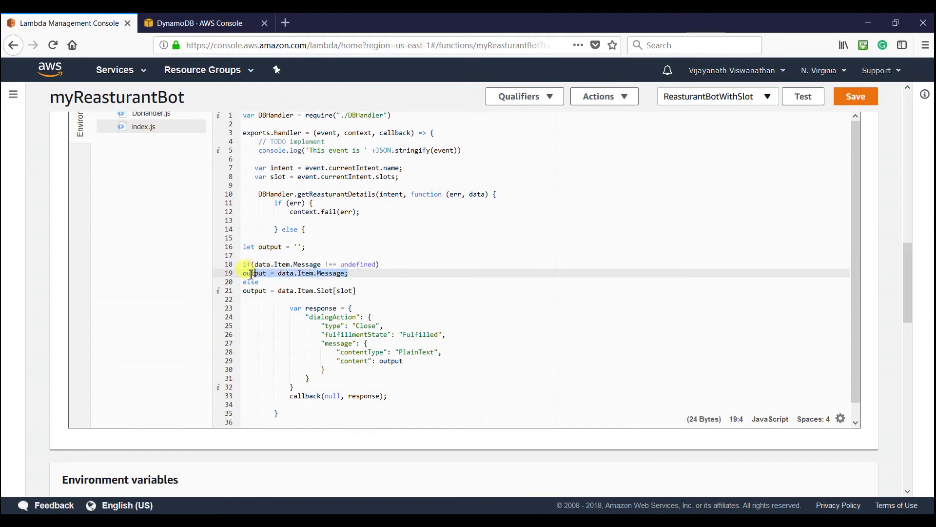
pyautogui.click(350, 282)
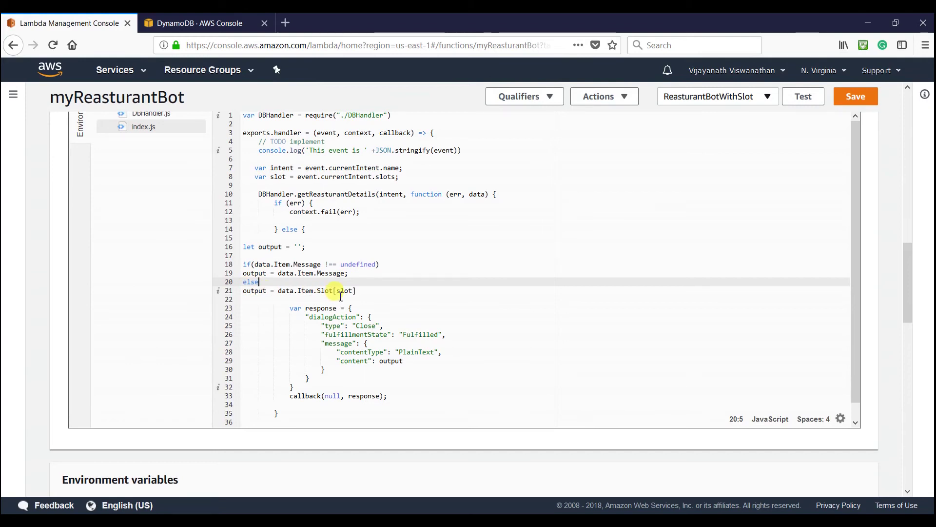
pyautogui.scroll(3, 348, 291)
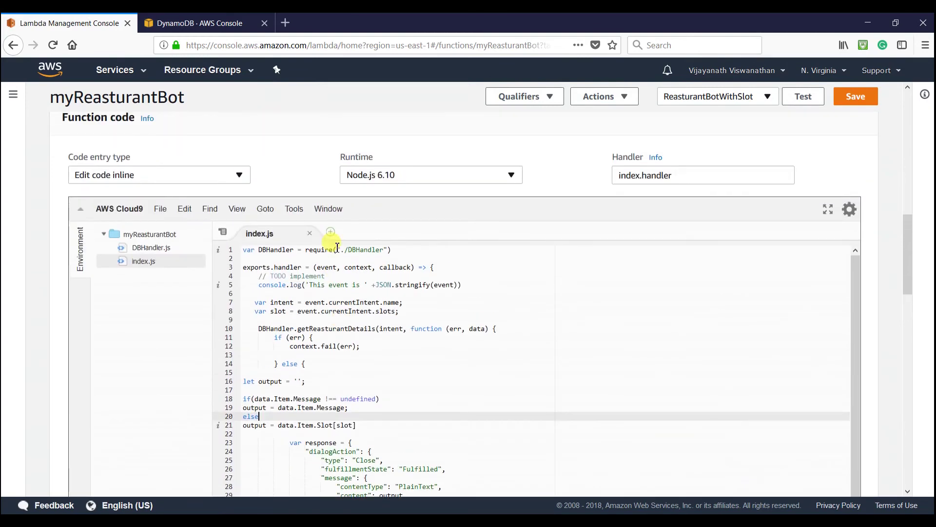
pyautogui.click(334, 312)
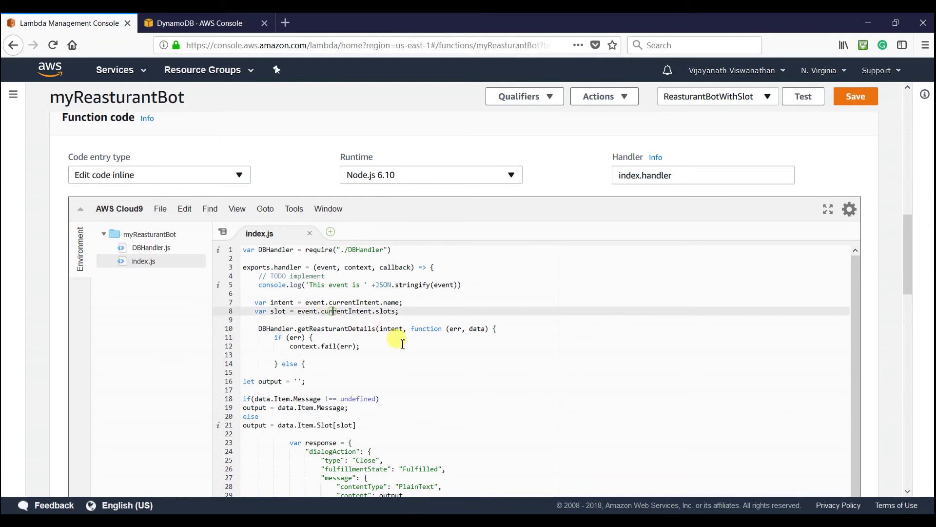
pyautogui.scroll(-3, 397, 338)
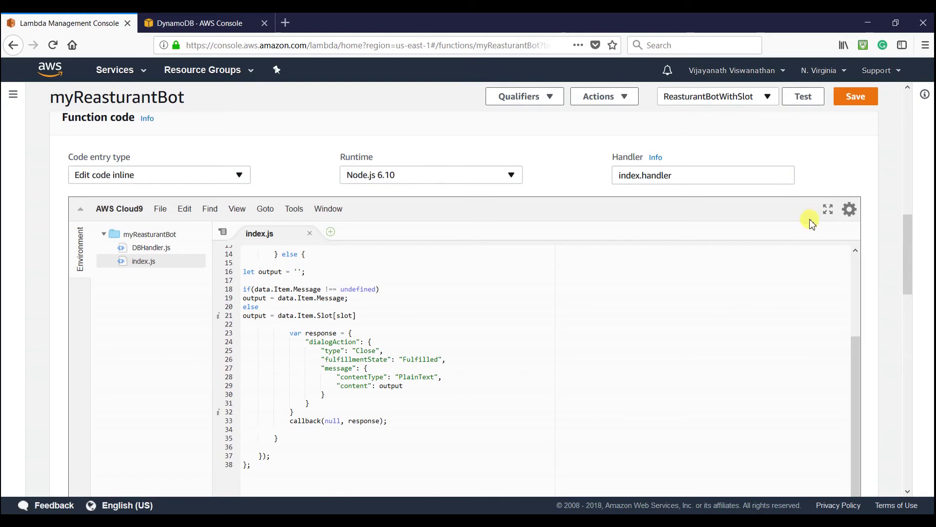
pyautogui.click(854, 102)
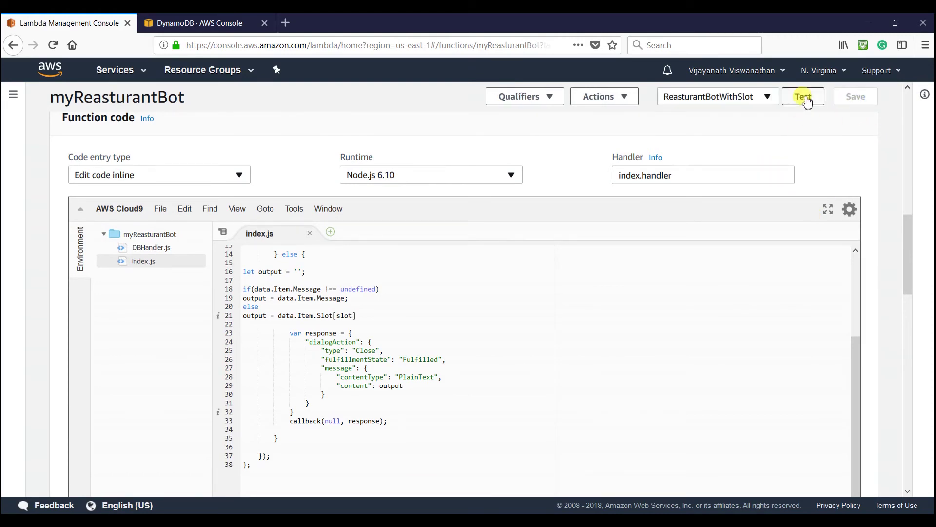
pyautogui.click(748, 97)
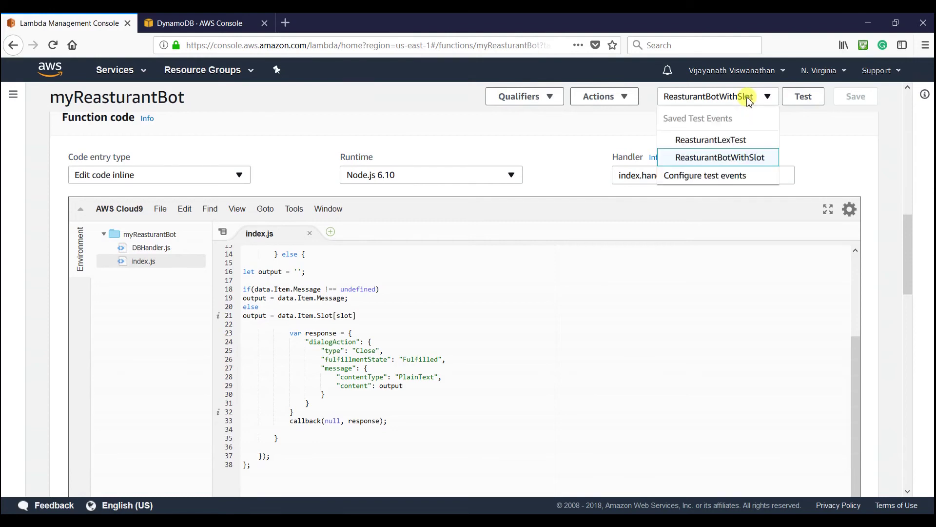
pyautogui.click(711, 177)
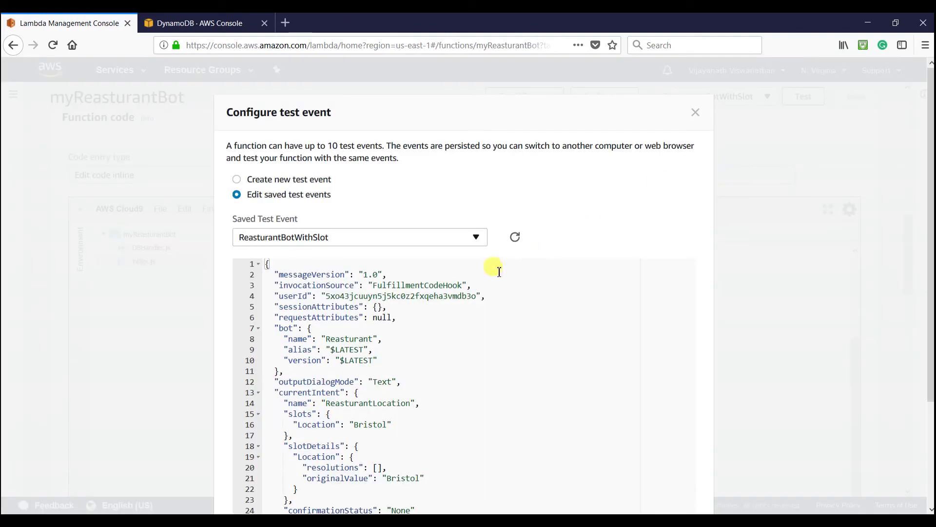
# - Check the test event's ReasturantLocation intent and Bristol slot, cancel unchanged, and run the test
pyautogui.scroll(-3, 424, 315)
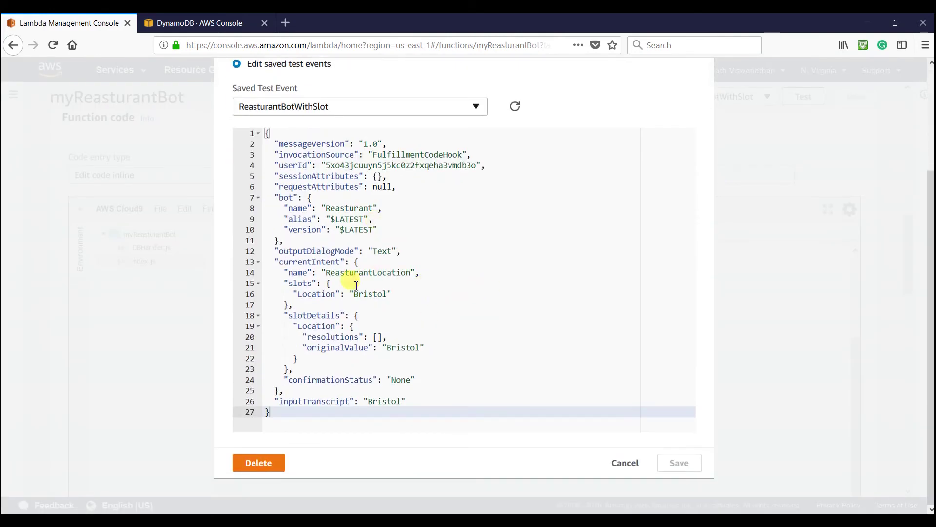
pyautogui.scroll(2, 361, 291)
pyautogui.moveTo(365, 292); pyautogui.dragTo(408, 329)
pyautogui.click(408, 329)
pyautogui.moveTo(388, 388); pyautogui.dragTo(354, 387)
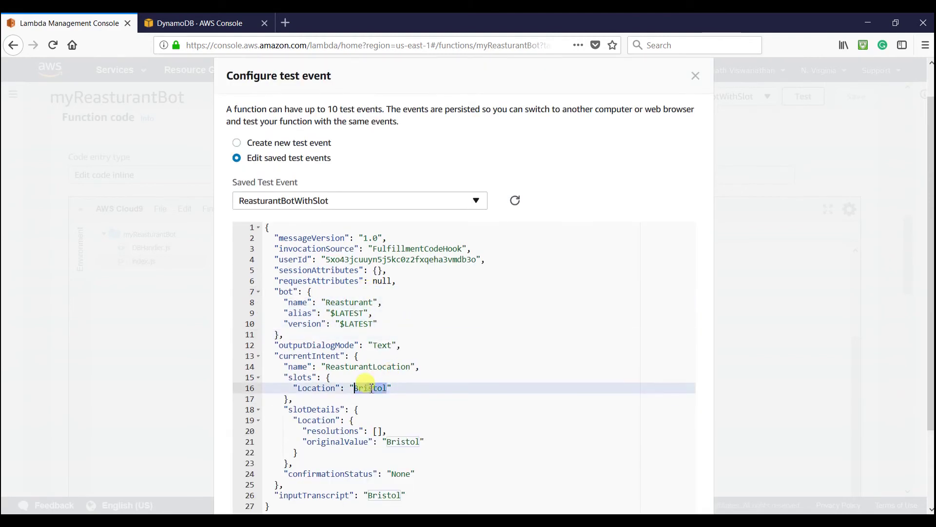
pyautogui.doubleClick(362, 367)
pyautogui.scroll(-2, 512, 353)
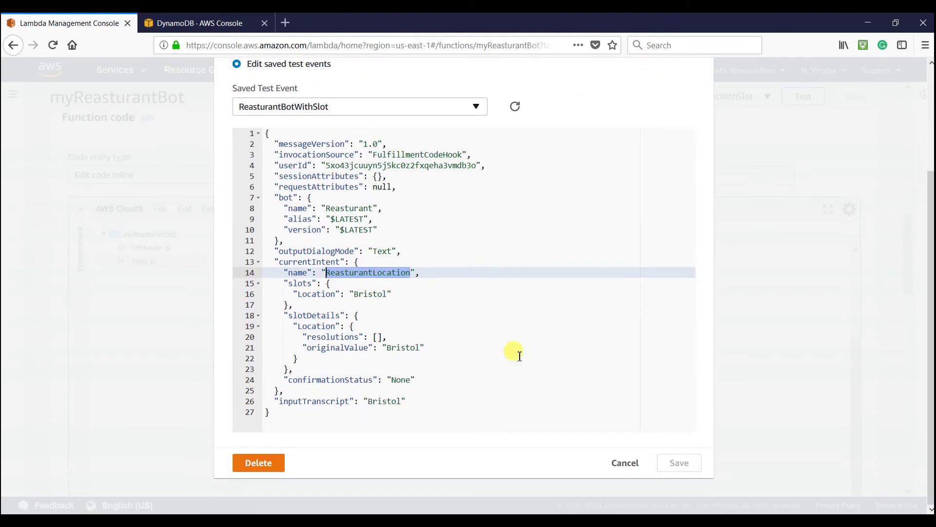
pyautogui.click(625, 463)
pyautogui.click(797, 97)
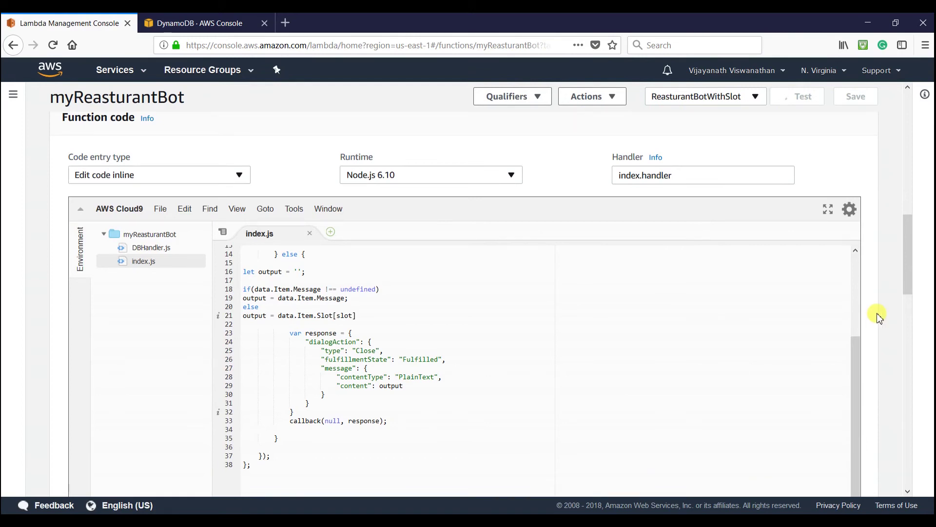
# - Read the test's Fulfilled Close response and function logs, then place the caret at line 8's end
pyautogui.scroll(-3, 873, 313)
pyautogui.scroll(-2, 679, 345)
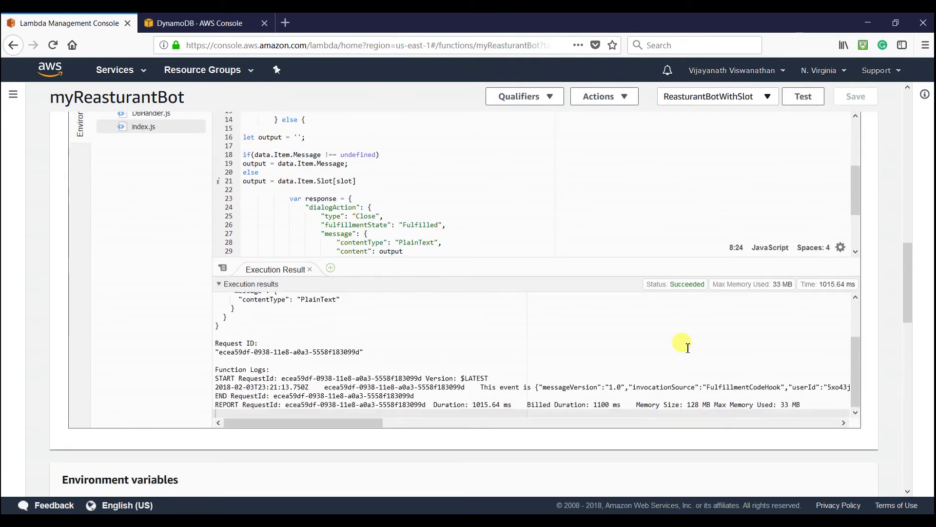
pyautogui.scroll(-3, 682, 345)
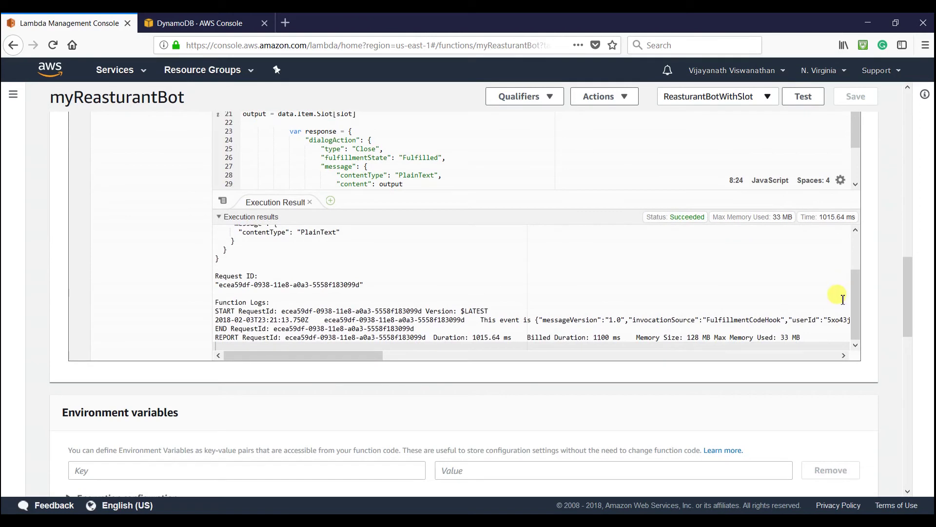
pyautogui.moveTo(856, 291); pyautogui.dragTo(852, 299)
pyautogui.scroll(2, 444, 326)
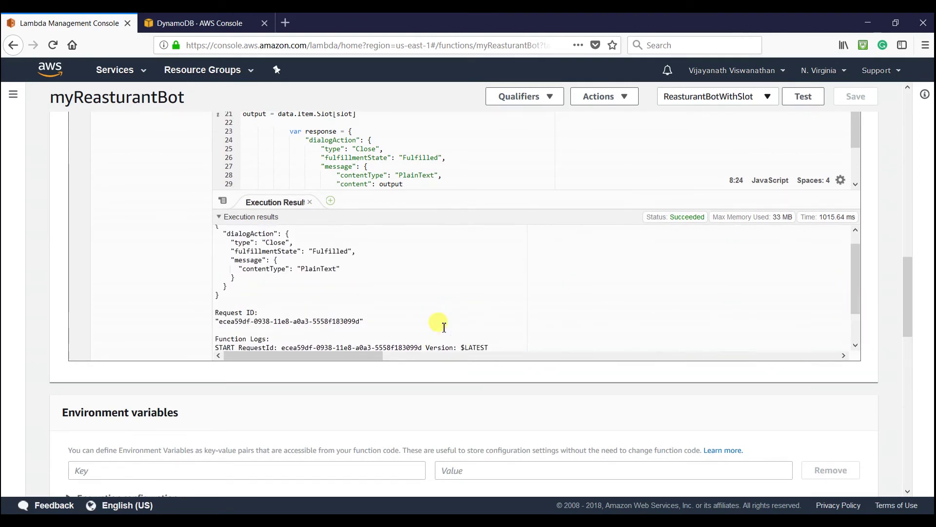
pyautogui.scroll(3, 443, 327)
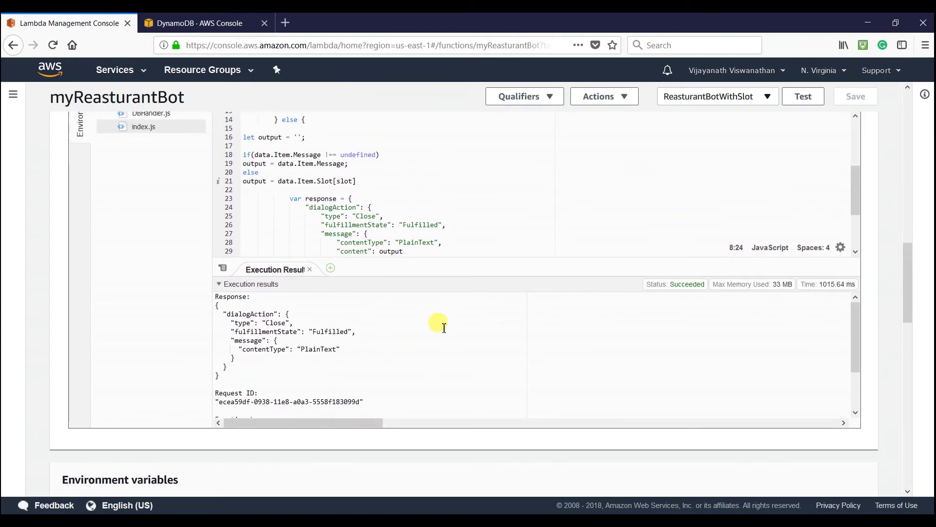
pyautogui.scroll(6, 429, 297)
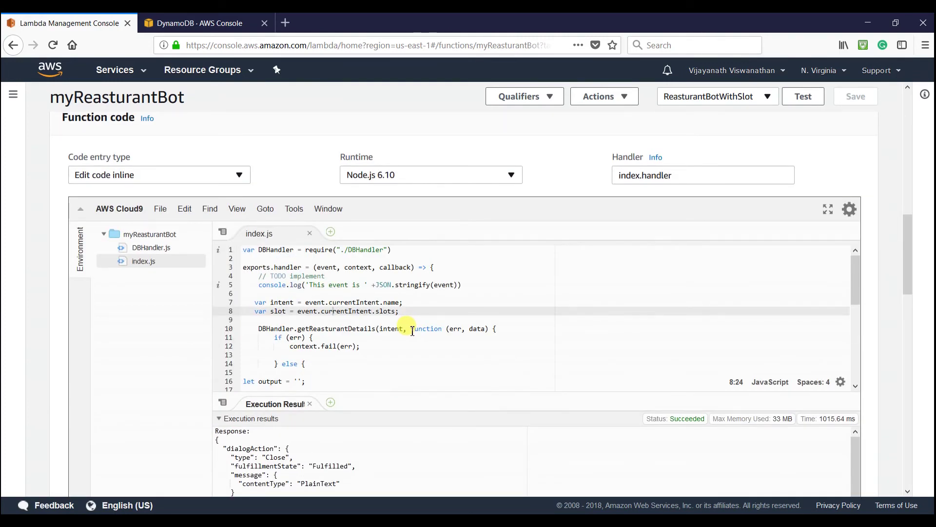
pyautogui.click(397, 312)
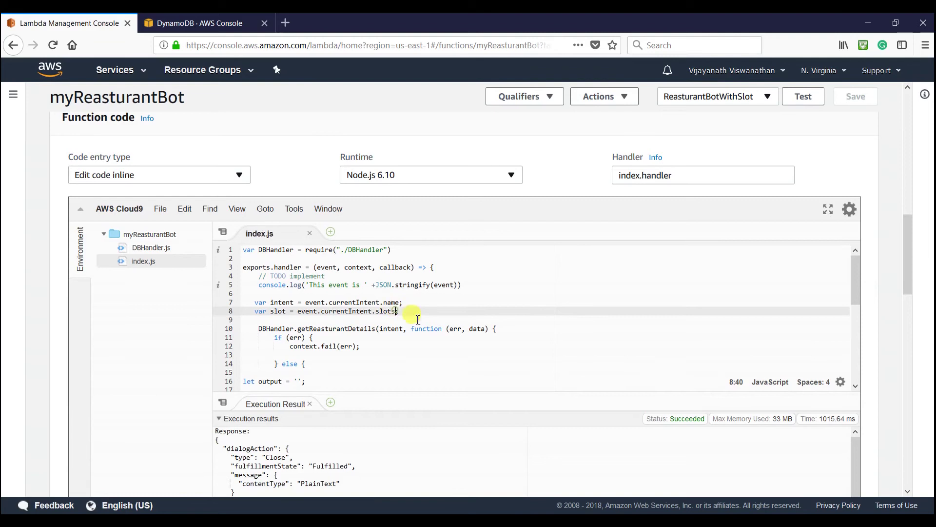
# - In Notepad++'s new 5 document, select the Location key under currentIntent's slots
pyautogui.hotkey('alt', 'Tab')
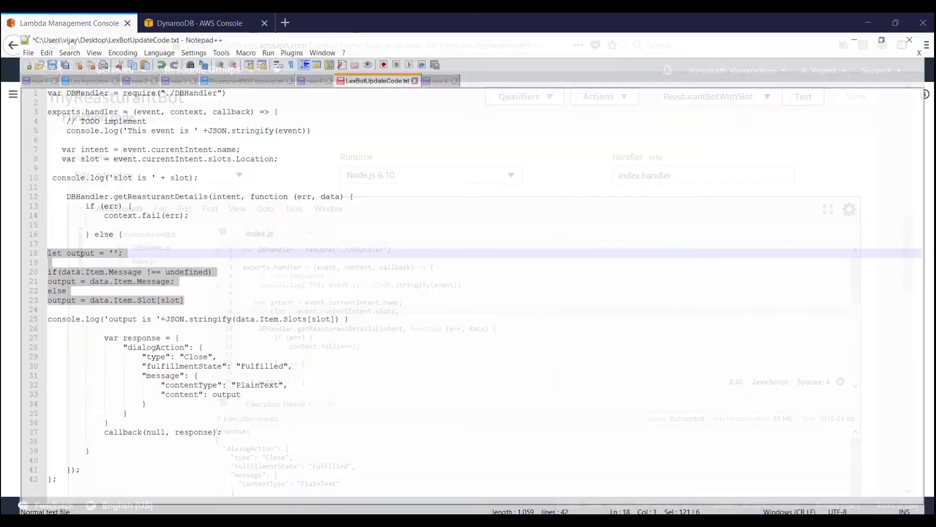
pyautogui.hotkey('alt', 'Tab')
pyautogui.hotkey('alt', 'Tab')
pyautogui.click(435, 62)
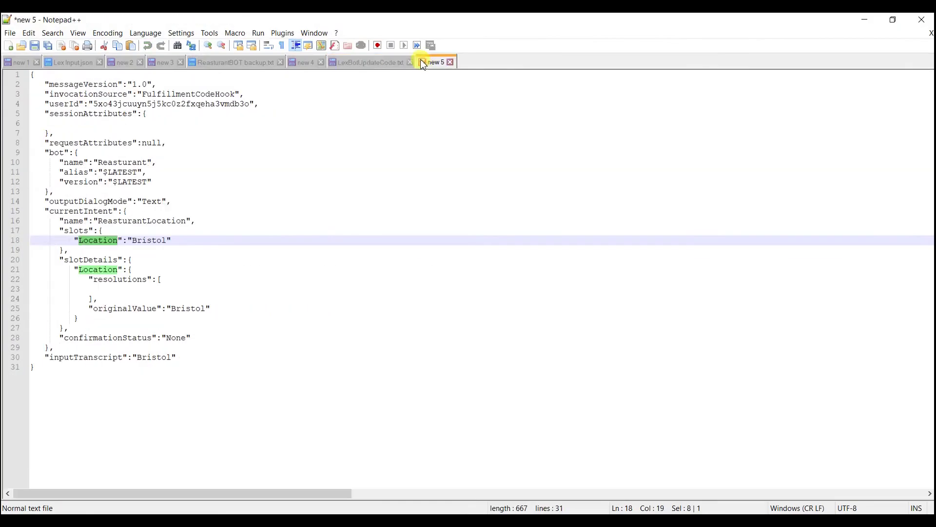
pyautogui.click(234, 230)
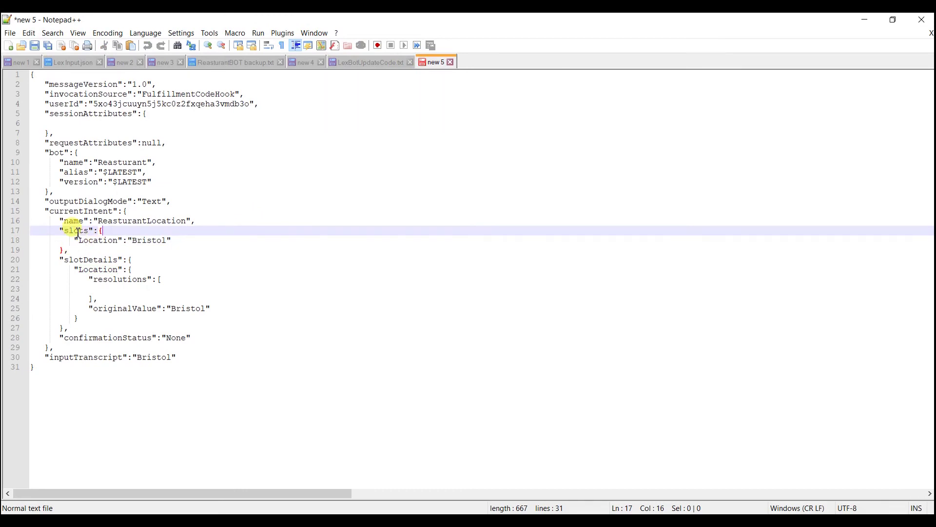
pyautogui.doubleClick(94, 240)
pyautogui.hotkey('ctrl', 'c')
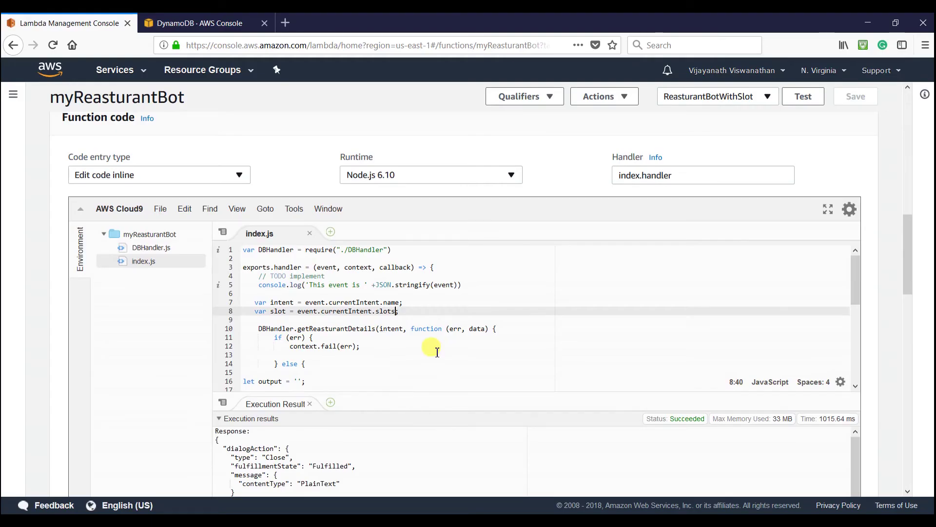
# - Change line 8 to read event.currentIntent.slots.Location, save, and rerun the test
pyautogui.write('.')
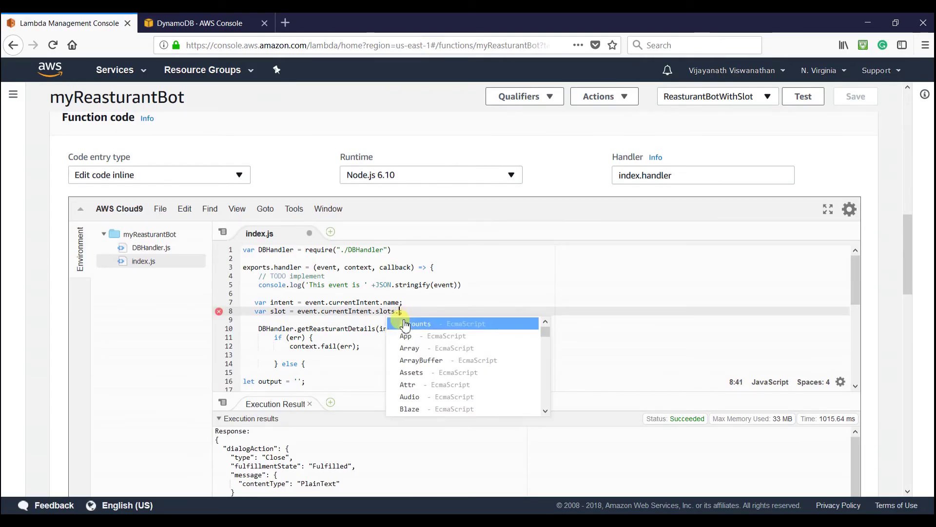
pyautogui.hotkey('ctrl', 'v')
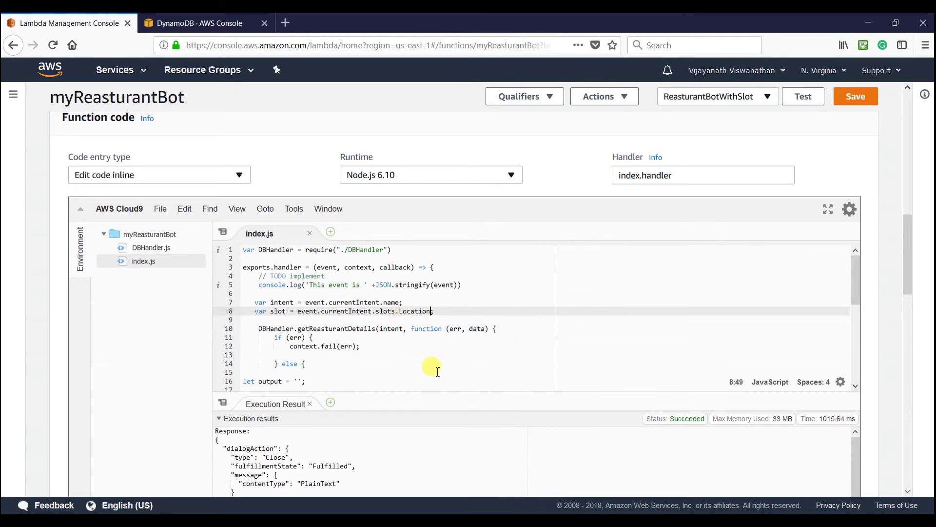
pyautogui.click(850, 97)
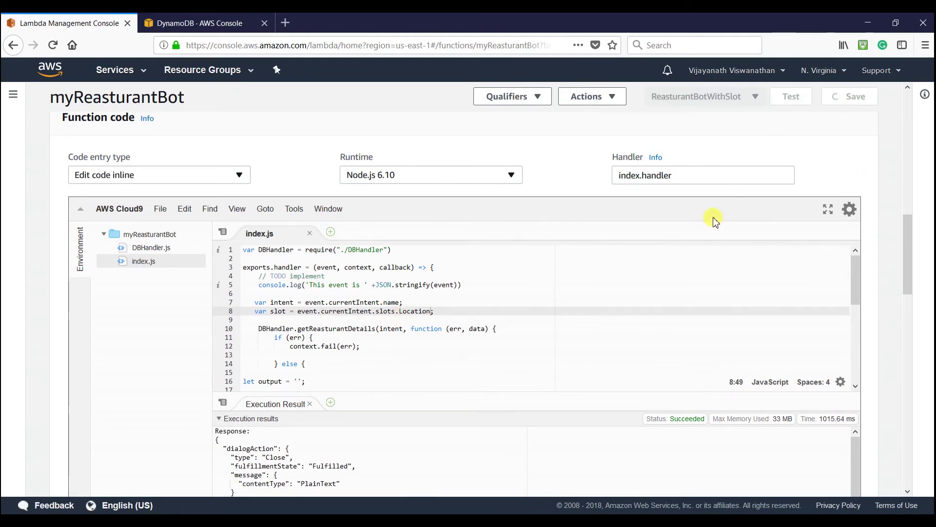
pyautogui.click(794, 98)
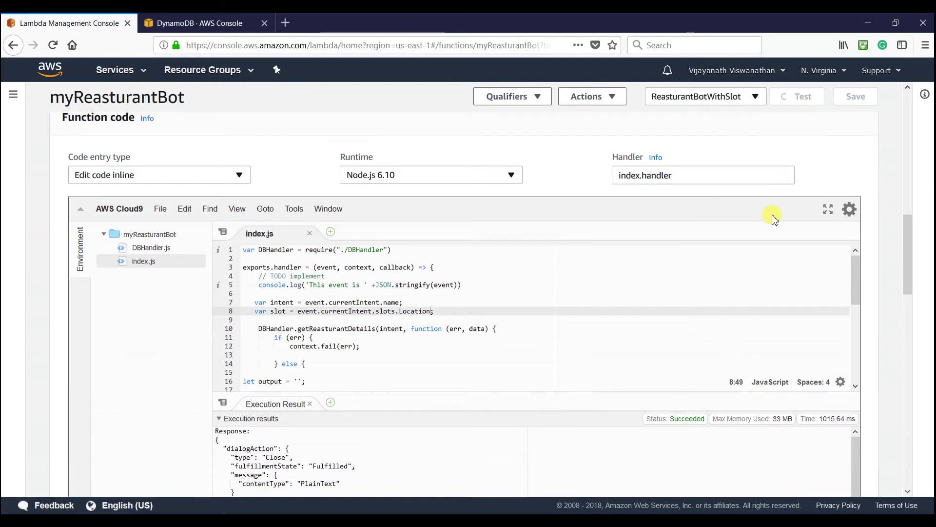
# - Confirm the execution result returns the Bristol restaurant's address as the message content
pyautogui.scroll(-4, 773, 215)
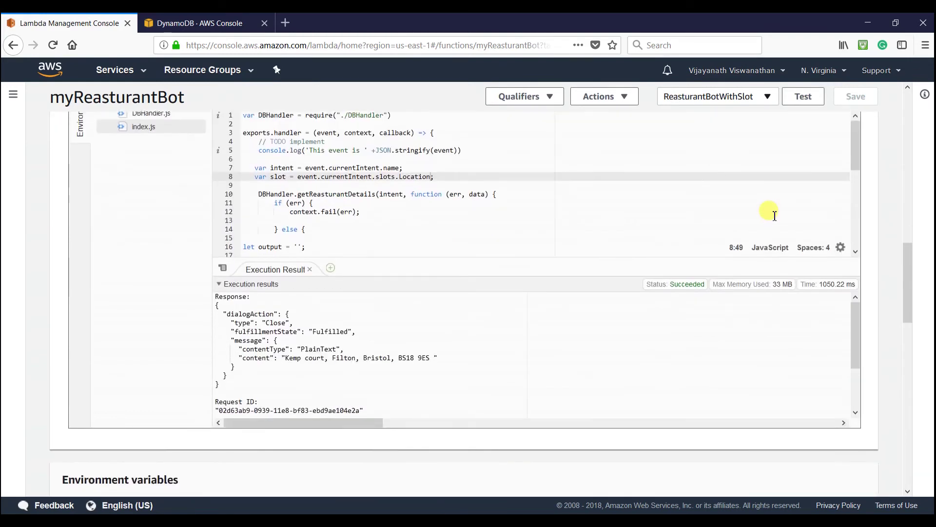
pyautogui.click(357, 291)
pyautogui.scroll(-1, 414, 292)
pyautogui.scroll(1, 414, 294)
pyautogui.scroll(-2, 414, 296)
pyautogui.scroll(1, 412, 294)
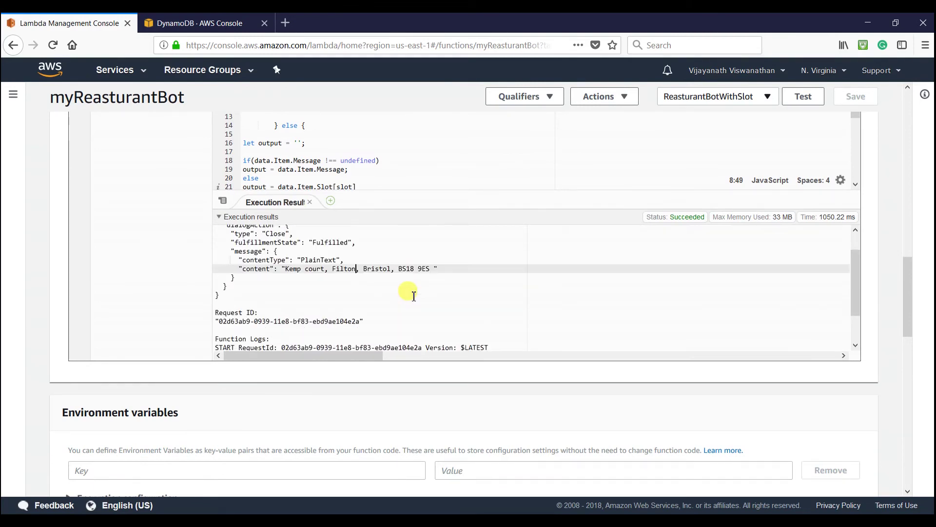
pyautogui.scroll(1, 414, 294)
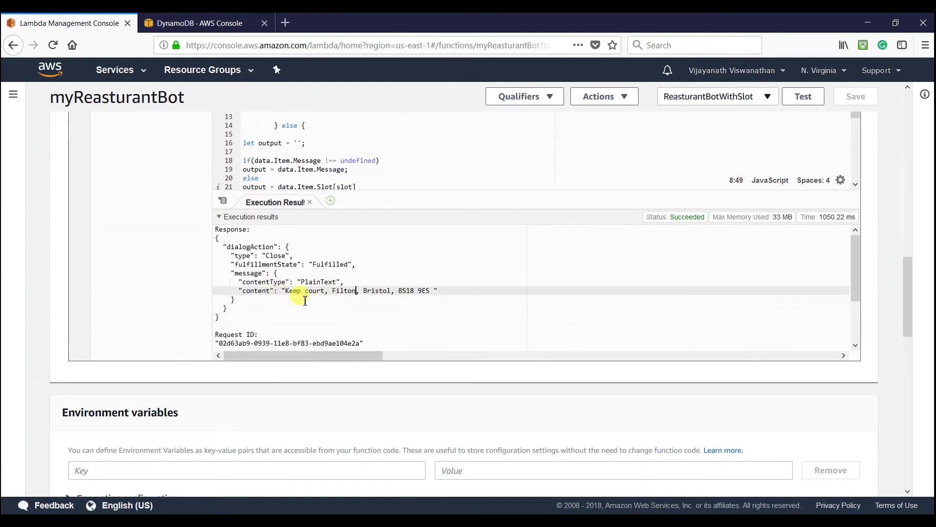
pyautogui.moveTo(285, 292); pyautogui.dragTo(427, 291)
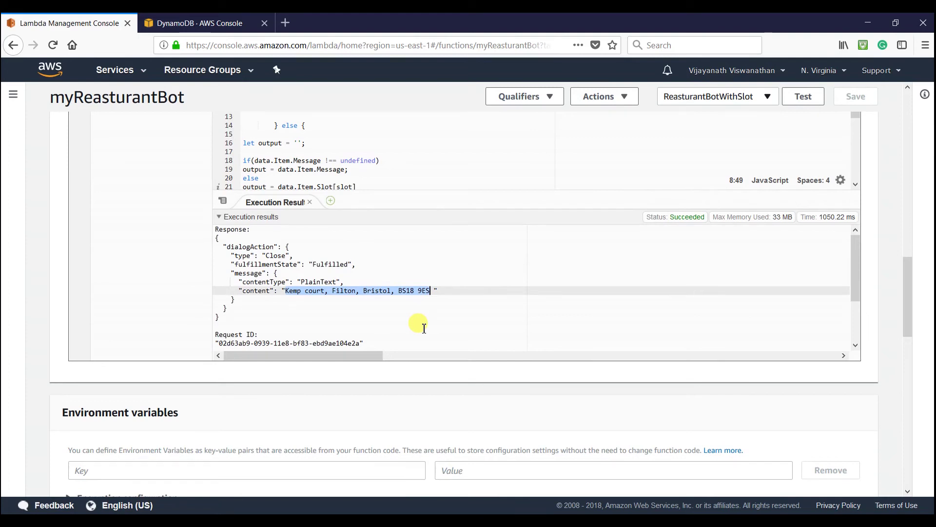
pyautogui.scroll(-1, 425, 327)
pyautogui.scroll(-2, 426, 328)
pyautogui.scroll(-3, 425, 327)
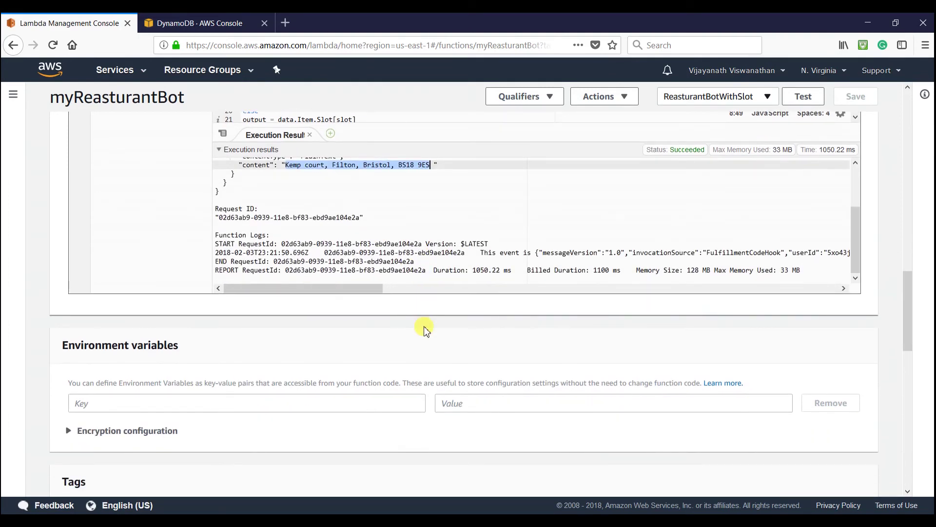
pyautogui.scroll(7, 426, 327)
pyautogui.scroll(1, 425, 327)
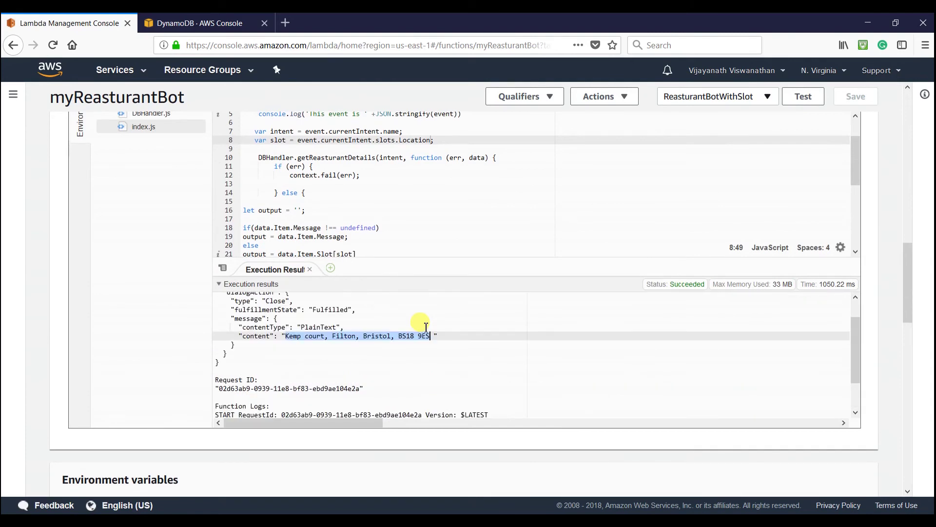
pyautogui.scroll(1, 425, 327)
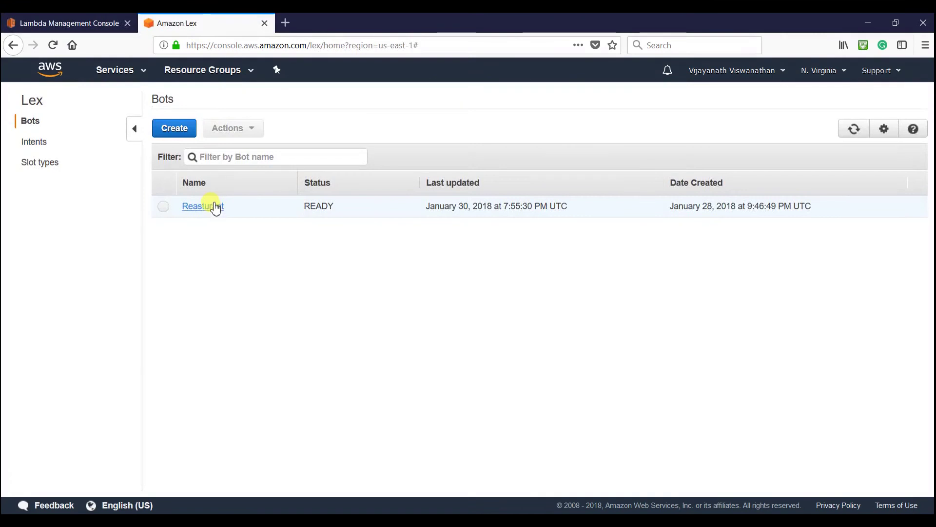
# - In the Reasturant bot's test chat, ask 'where is your location?' and answer 'Bristol' to get its address
pyautogui.click(215, 206)
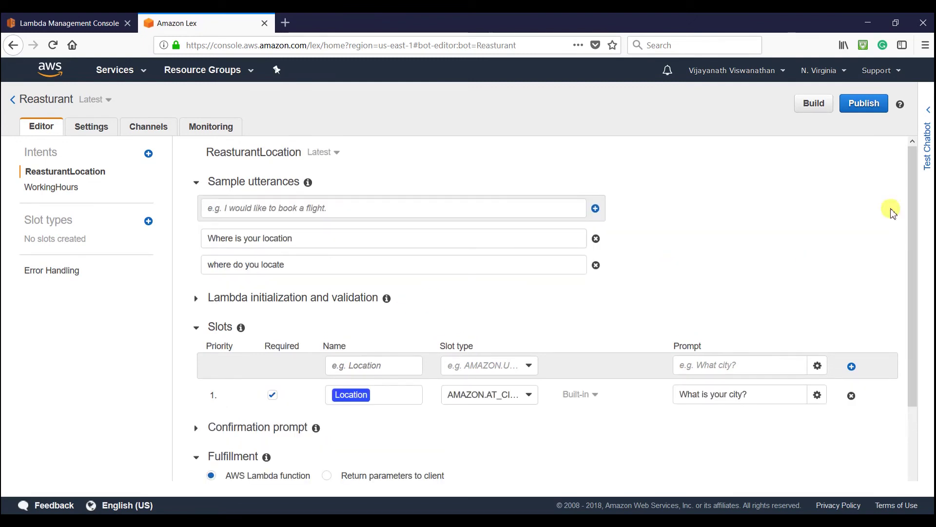
pyautogui.click(927, 161)
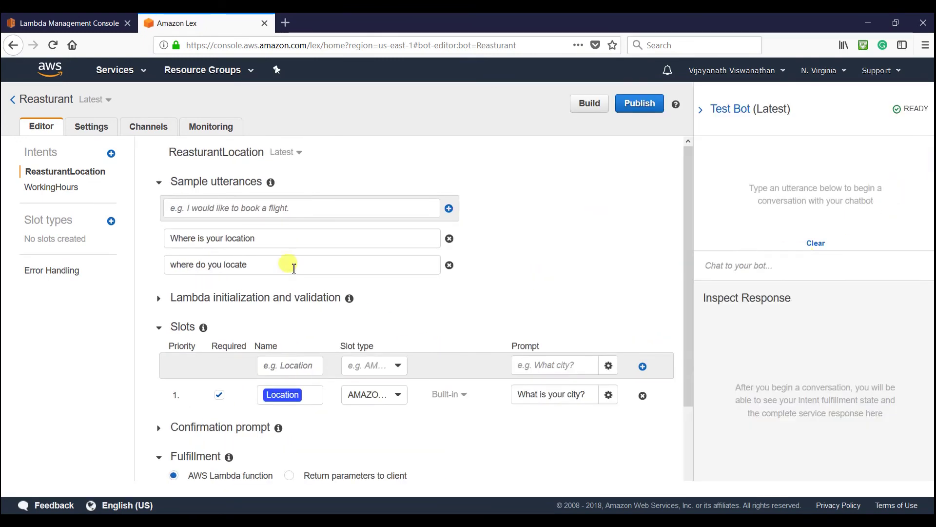
pyautogui.click(733, 266)
pyautogui.write('where')
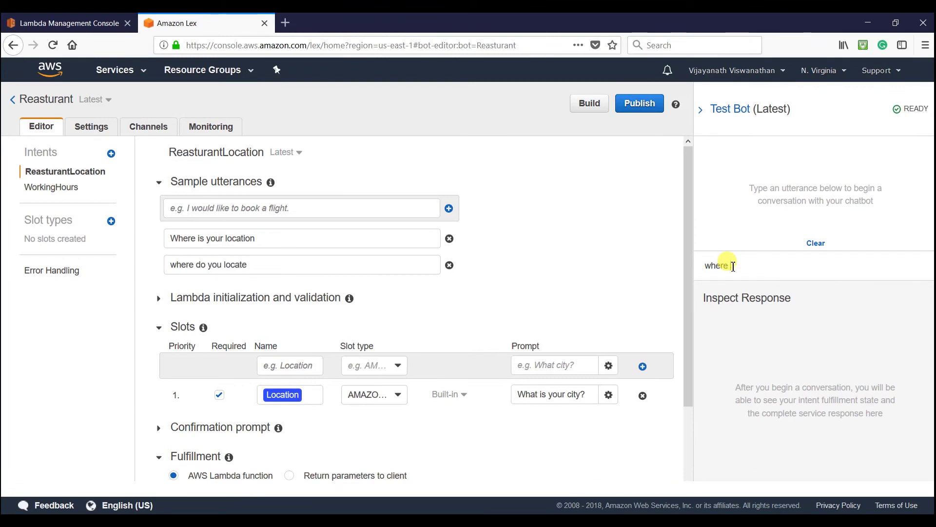
pyautogui.write(' is your location?')
pyautogui.press('Return')
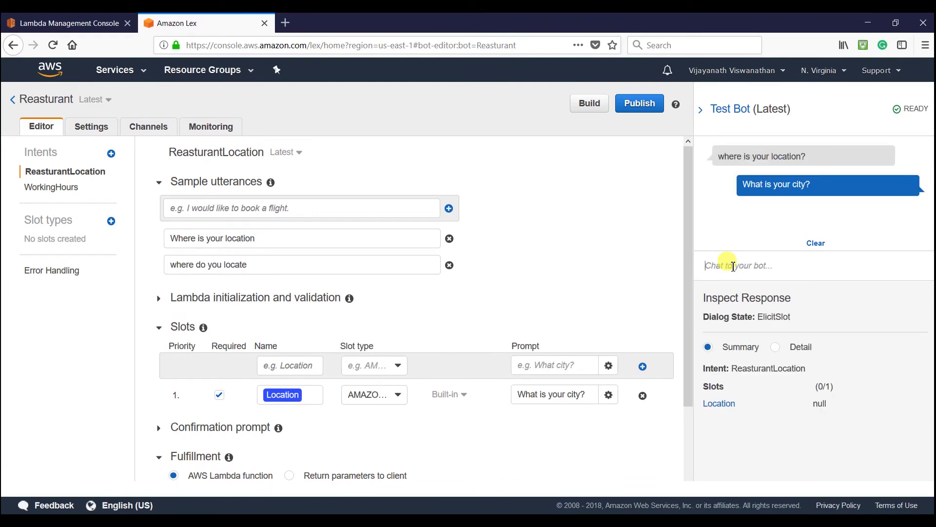
pyautogui.write('Bristol')
pyautogui.press('Return')
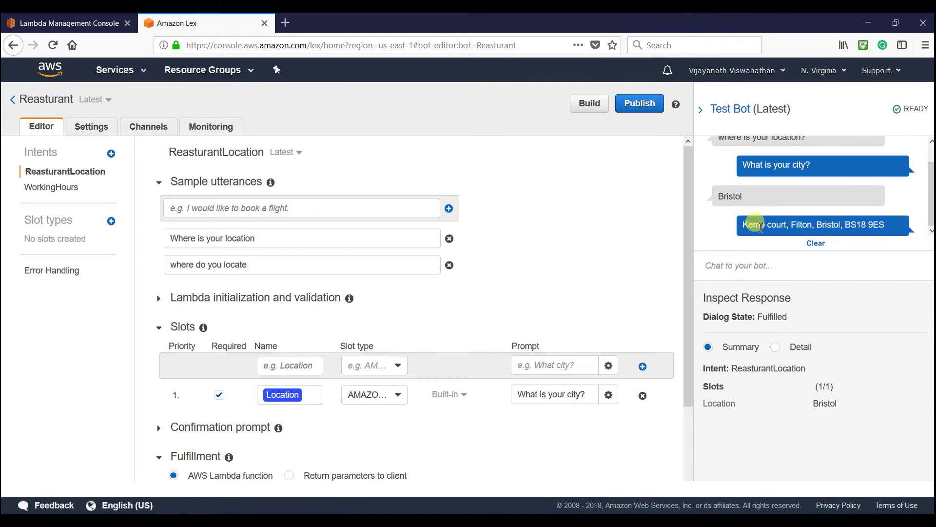
pyautogui.moveTo(742, 225); pyautogui.dragTo(898, 231)
# - Ask 'Where do you locate?', answer London, and check the returned London address
pyautogui.click(783, 268)
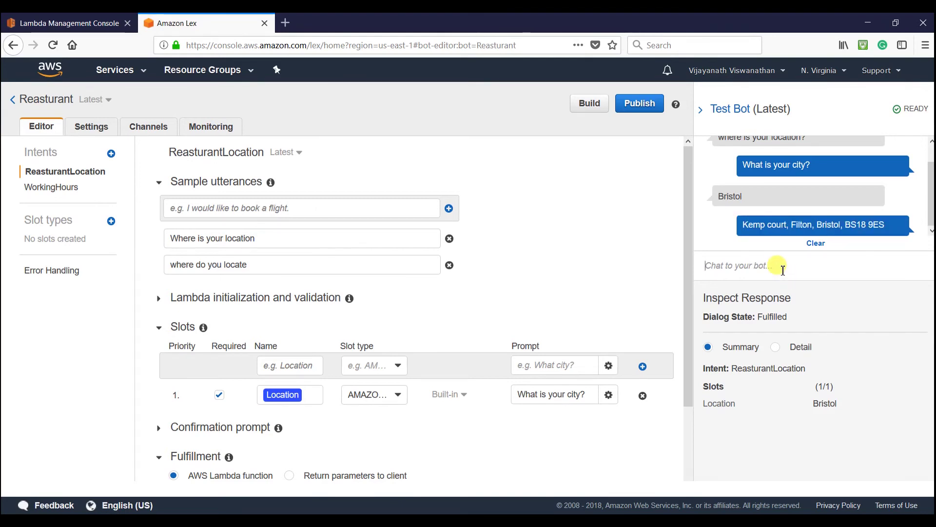
pyautogui.write('Wh')
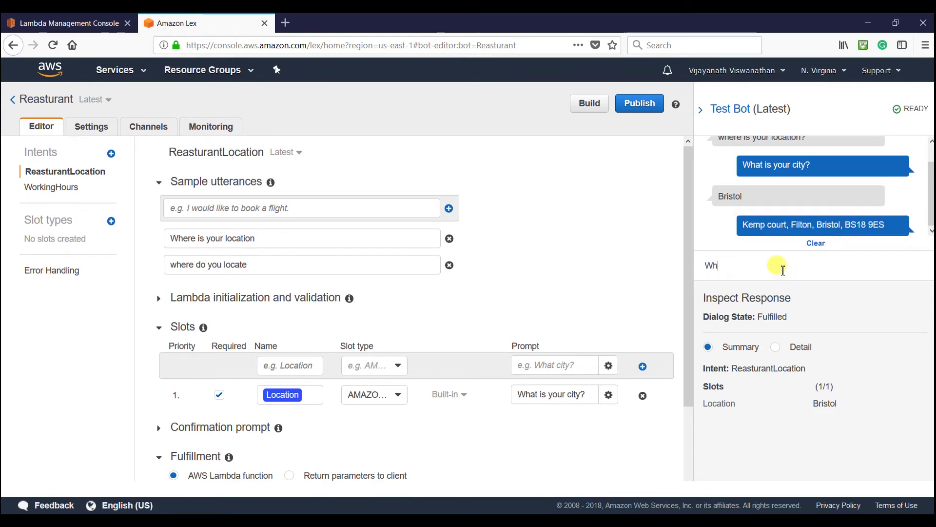
pyautogui.write('ere do')
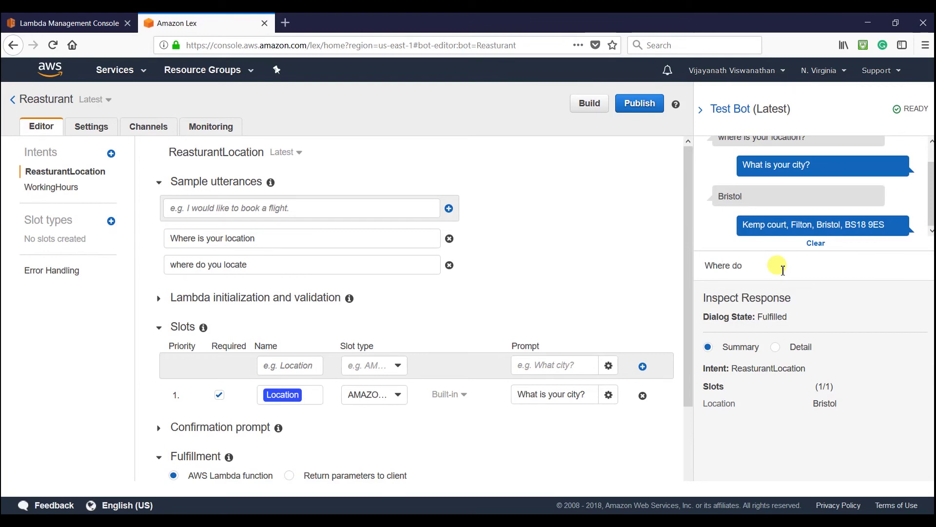
pyautogui.write(' you locate?')
pyautogui.press('Return')
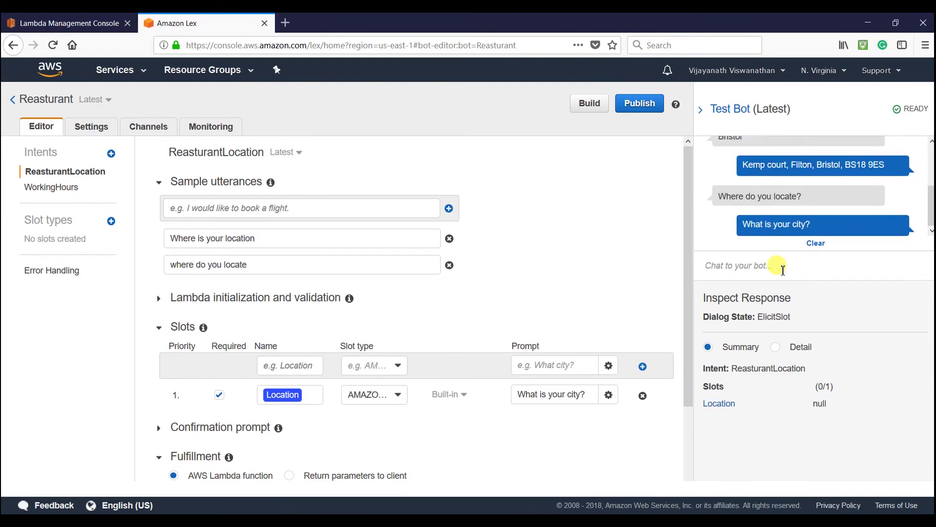
pyautogui.write('Lo')
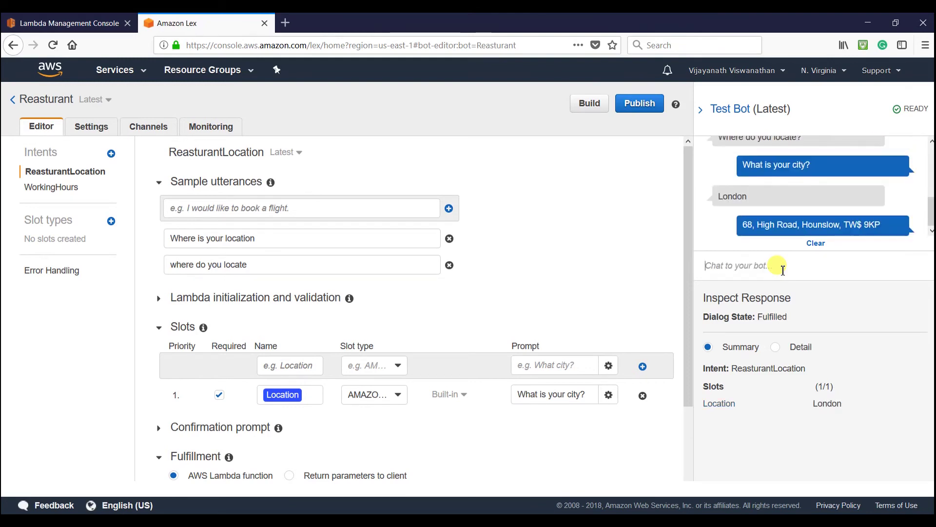
pyautogui.moveTo(742, 225); pyautogui.dragTo(881, 225)
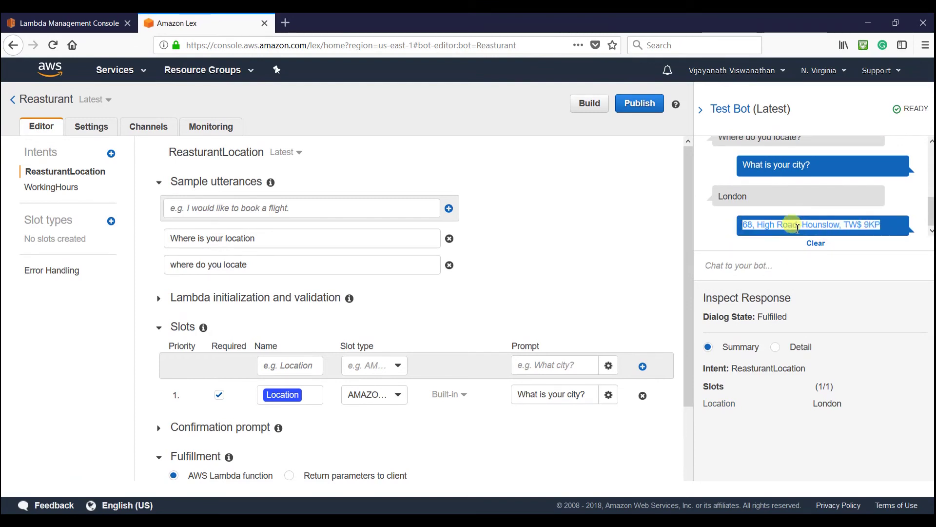
pyautogui.click(783, 224)
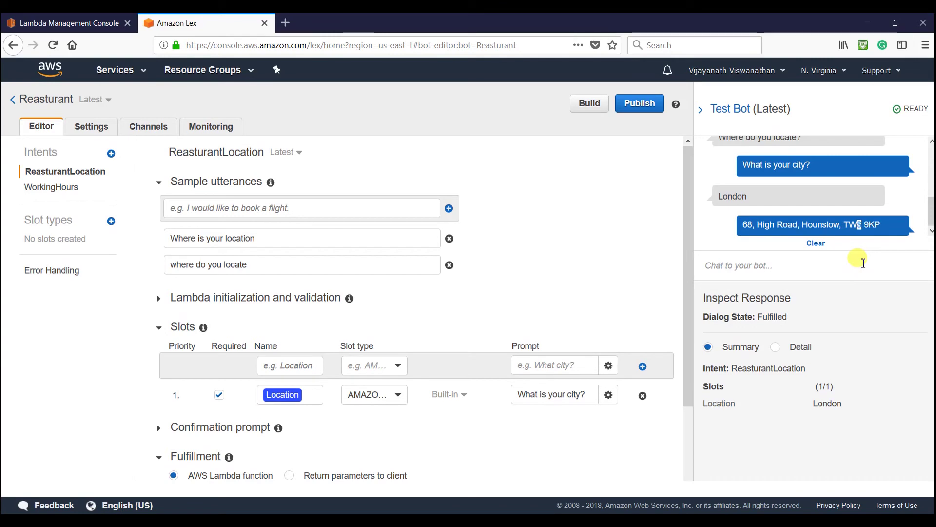
pyautogui.doubleClick(858, 225)
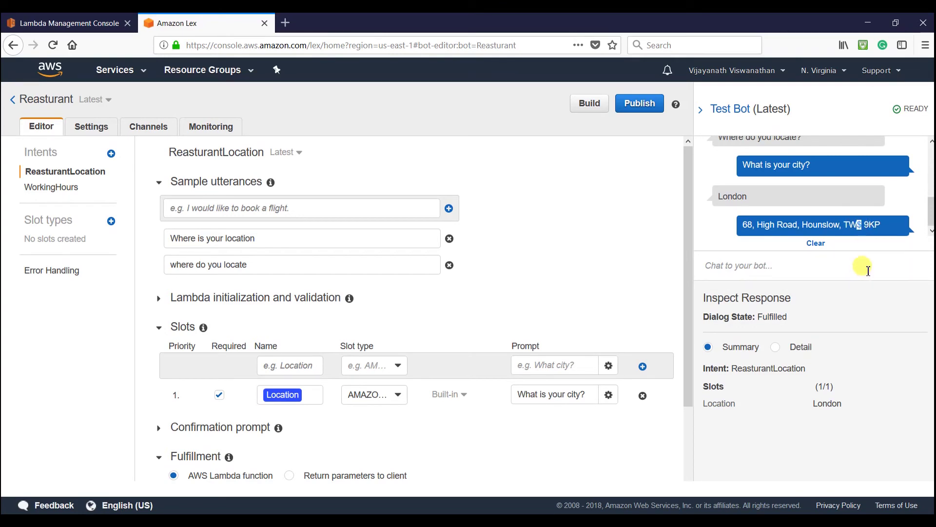
pyautogui.click(758, 226)
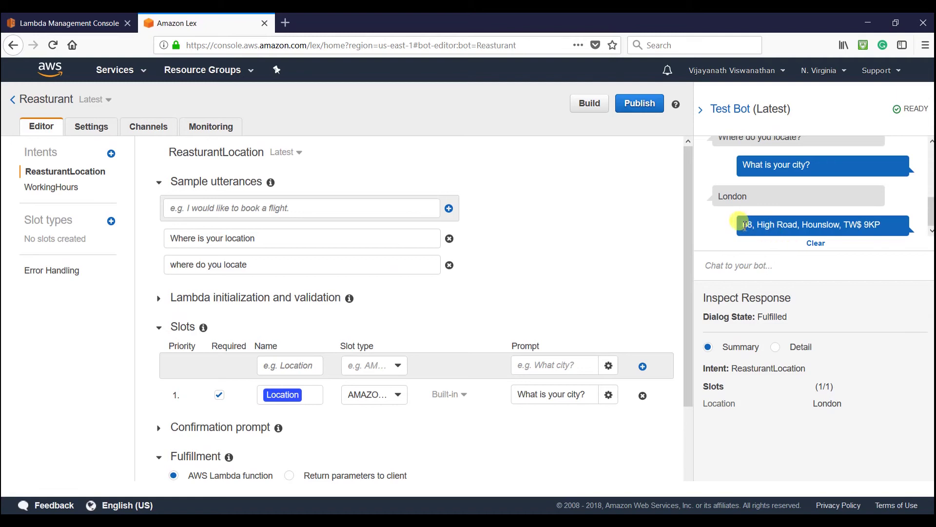
pyautogui.moveTo(742, 225); pyautogui.dragTo(885, 225)
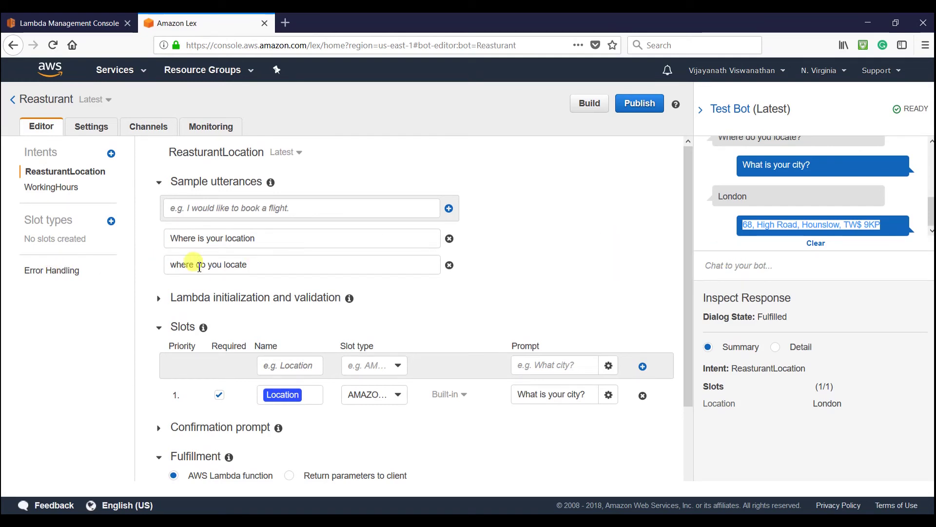
pyautogui.click(717, 267)
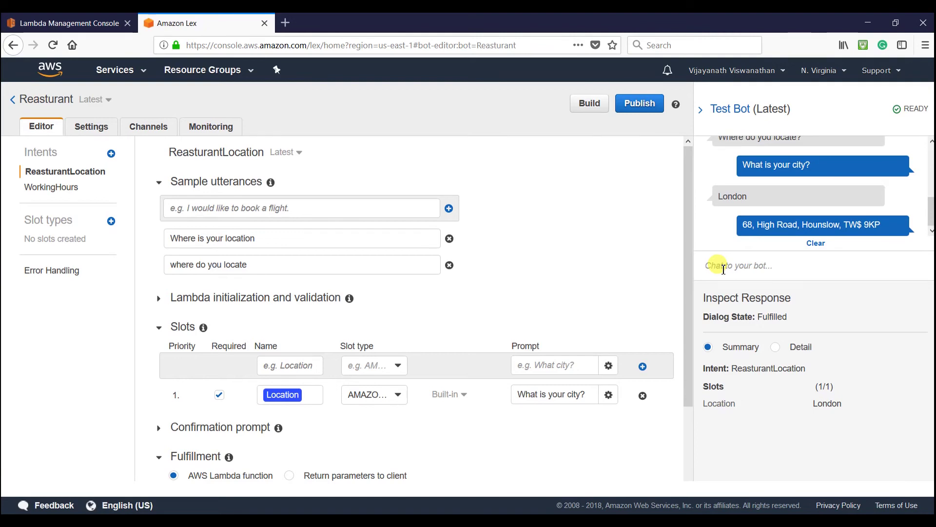
# - Send the test bot 'hey what's up?' plus nonsense messages hbjh, saxarx and hbjhvjhv
pyautogui.write('h')
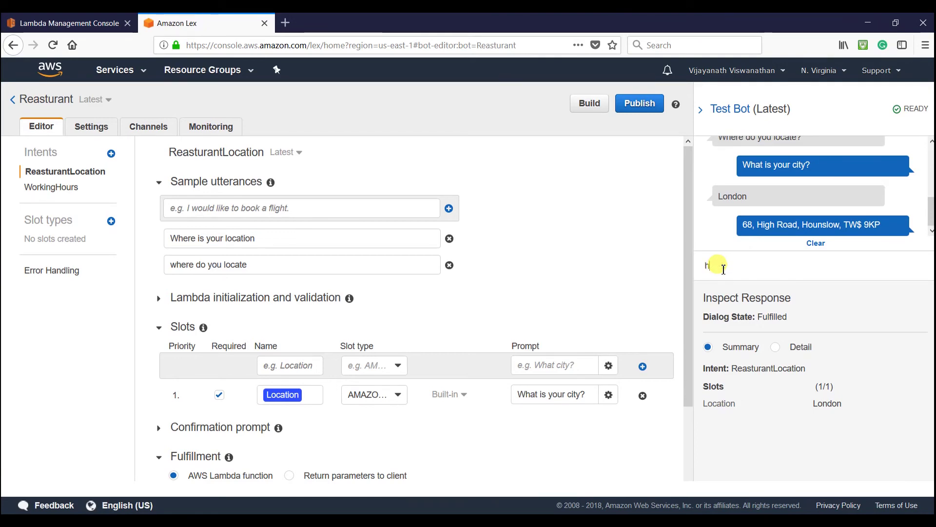
pyautogui.write("ey what's up?")
pyautogui.press('Return')
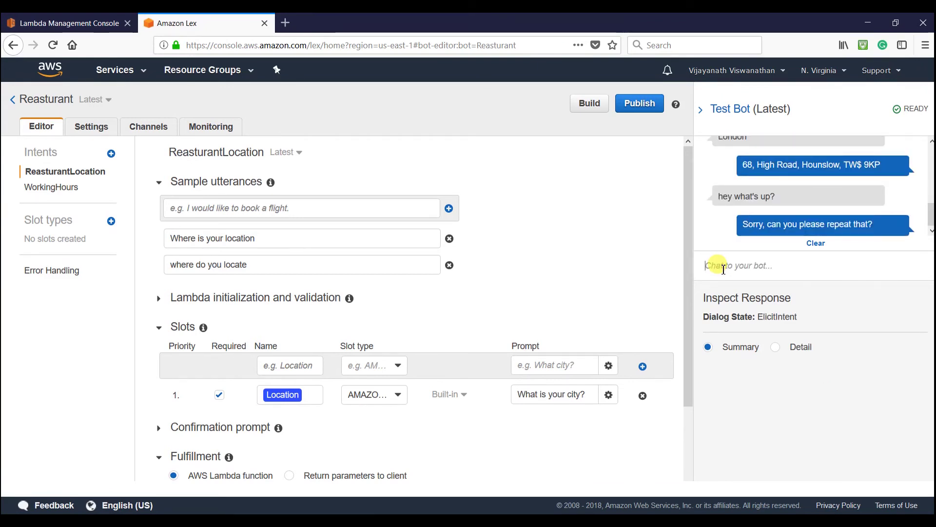
pyautogui.write('hbjh')
pyautogui.press('Return')
pyautogui.write('saxarx')
pyautogui.press('Return')
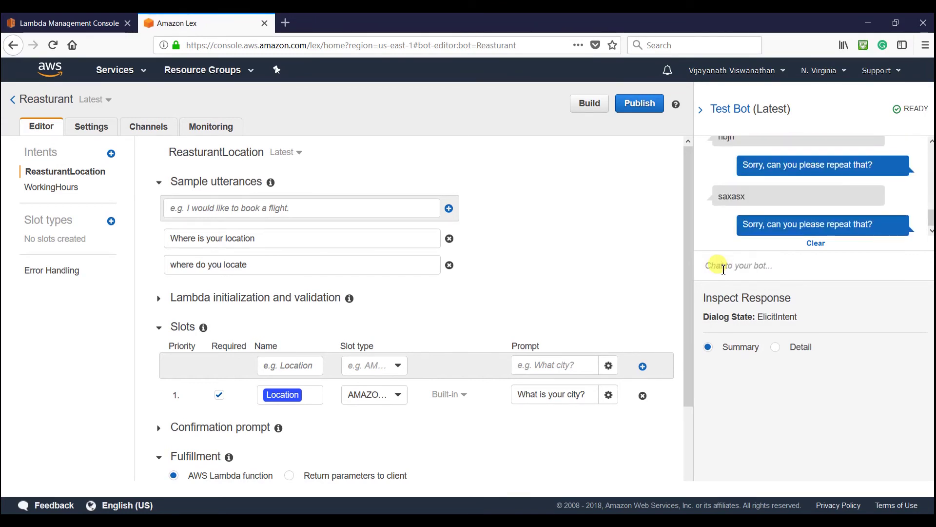
pyautogui.write('hbjhvjhv')
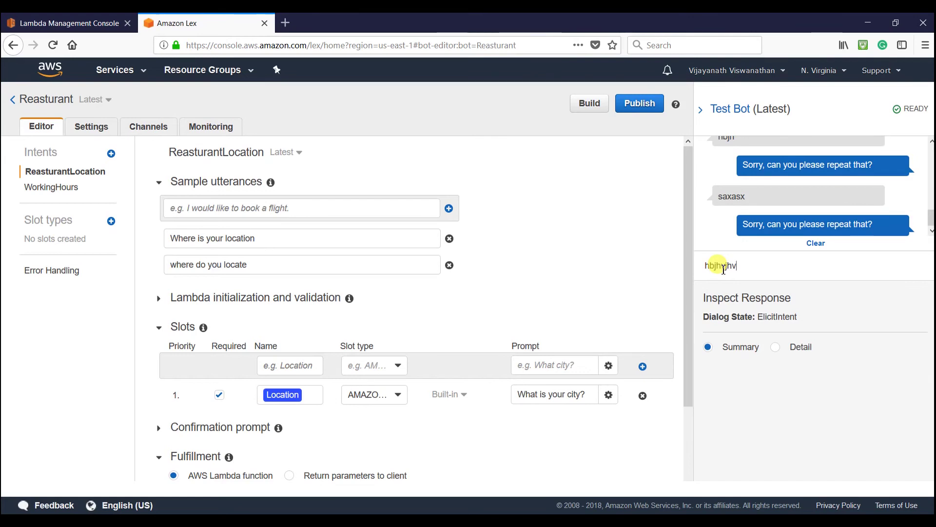
pyautogui.press('Return')
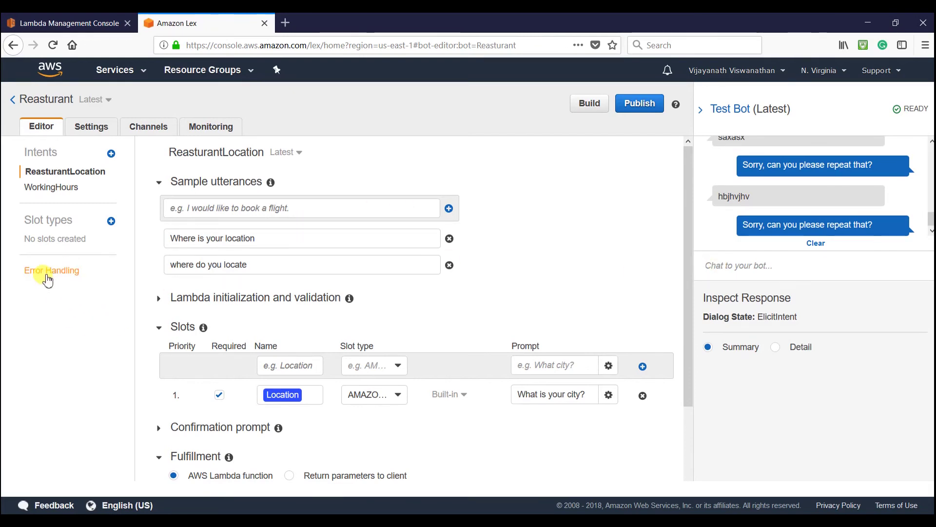
# - In Error Handling, set Maximum number of retries to 1
pyautogui.click(47, 277)
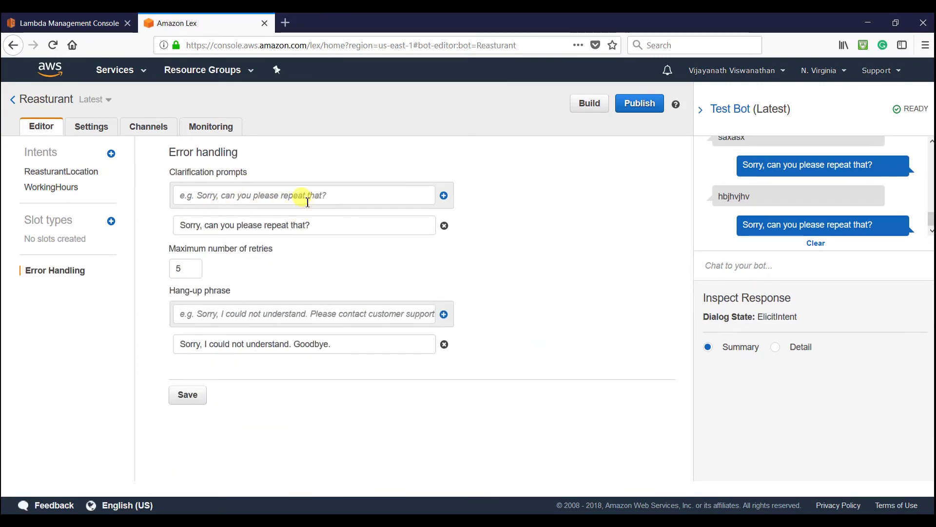
pyautogui.moveTo(311, 225); pyautogui.dragTo(178, 222)
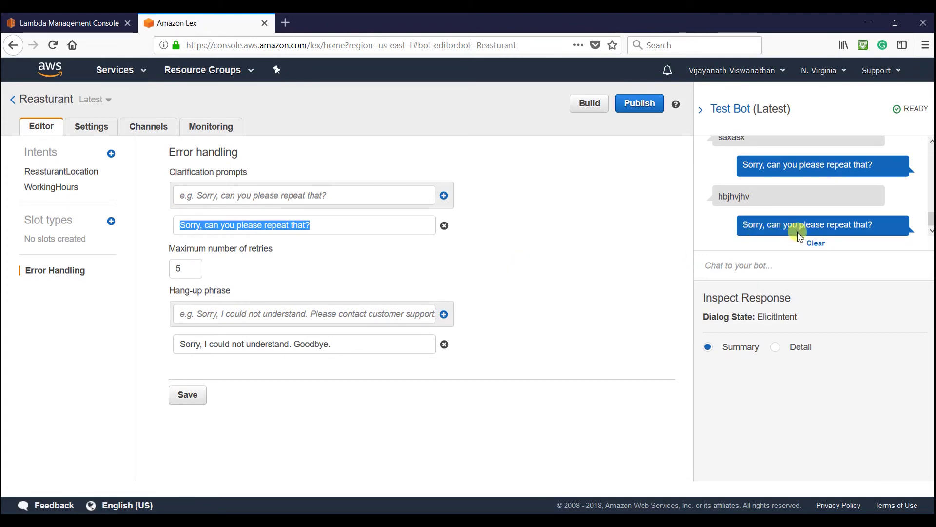
pyautogui.click(194, 268)
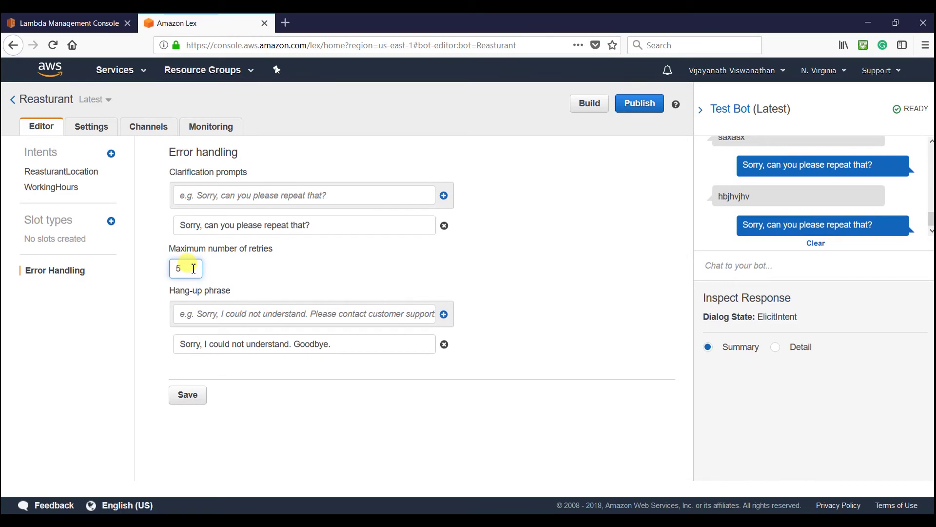
pyautogui.press('BackSpace')
pyautogui.write('1')
# - Reword the clarification prompt to 'Sorry I am bot and I didn't get you. Can you please repeat that'
pyautogui.moveTo(324, 225); pyautogui.dragTo(161, 230)
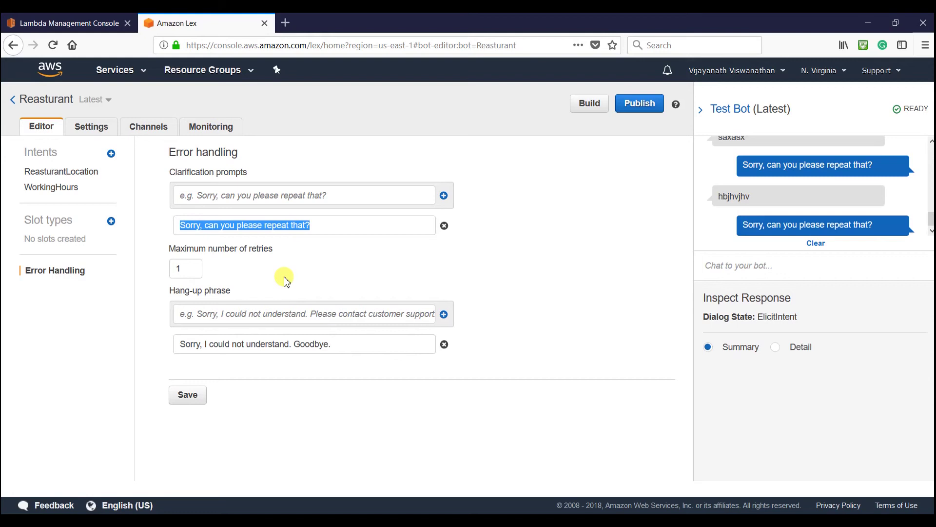
pyautogui.write('Sorry')
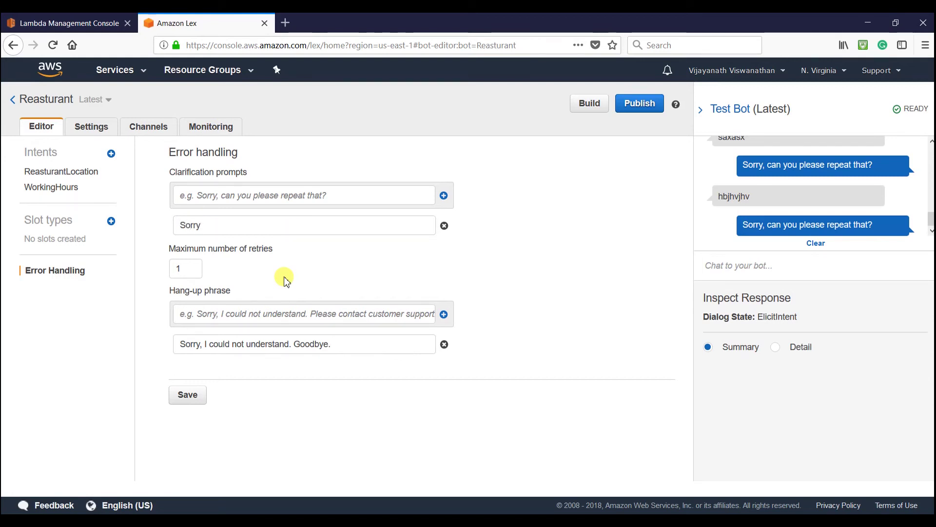
pyautogui.write(" I am bot and I didn't ")
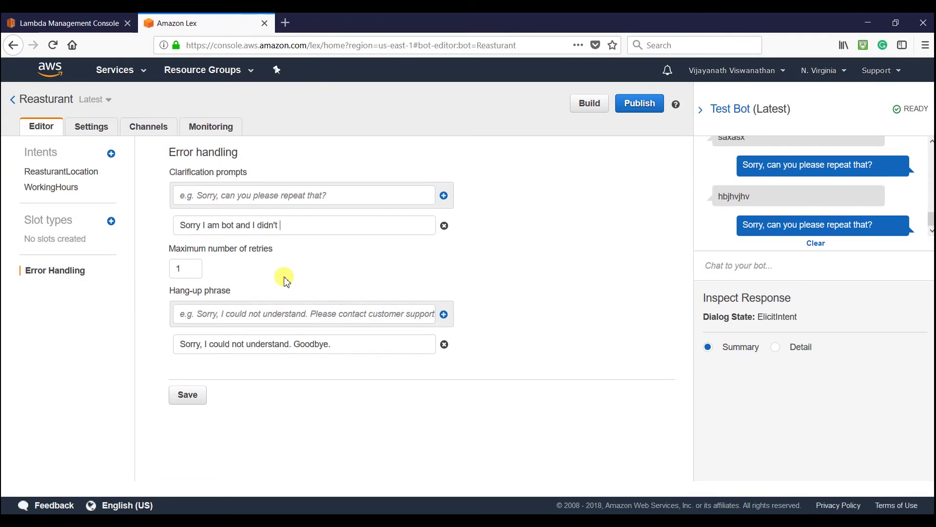
pyautogui.write('understand')
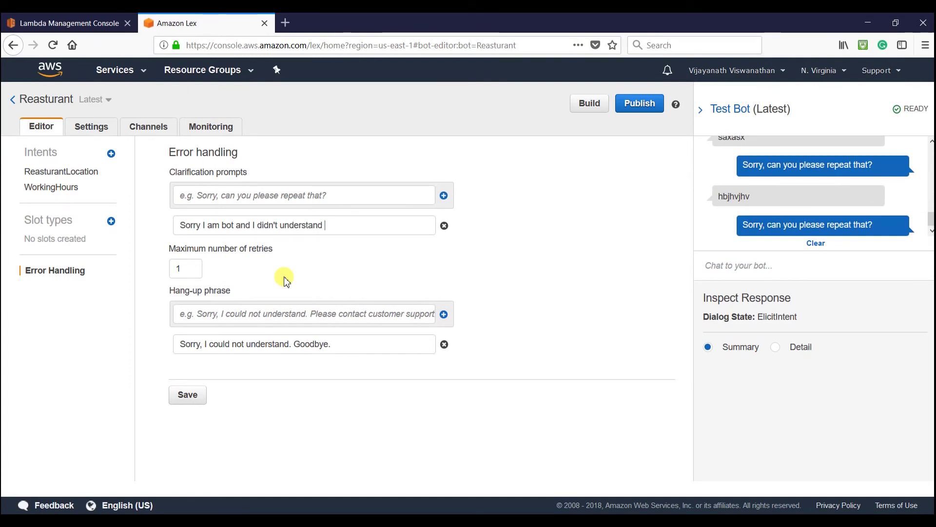
pyautogui.press('BackSpace')
pyautogui.press('BackSpace')
pyautogui.press('BackSpace')
pyautogui.press('BackSpace')
pyautogui.press('BackSpace')
pyautogui.press('BackSpace')
pyautogui.write('get you')
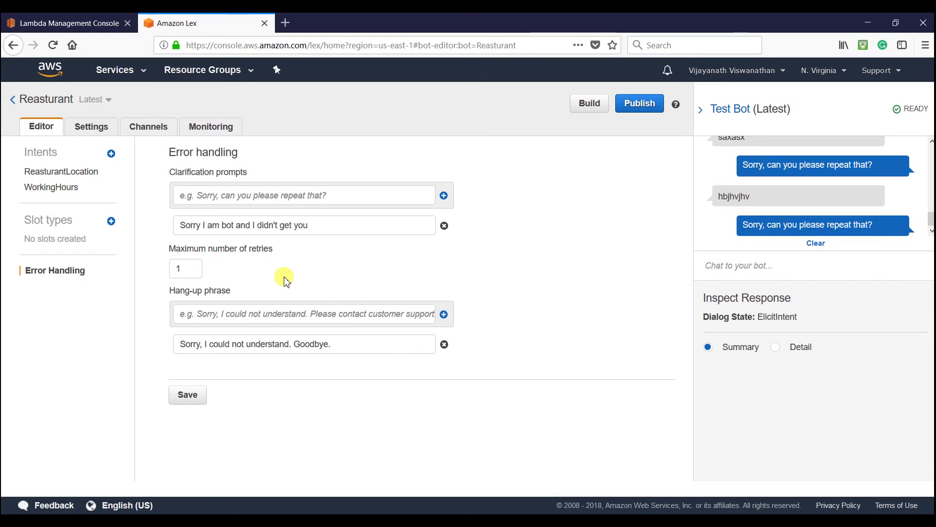
pyautogui.write('. Can you please repeat that?')
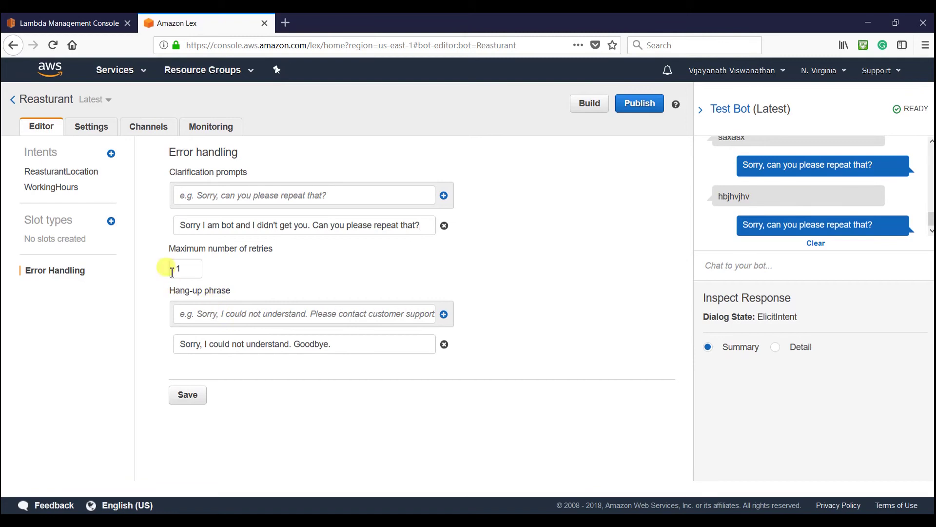
# - Insert a contact-number sentence before 'Goodbye.' in the hang-up phrase, save, and rebuild
pyautogui.click(186, 269)
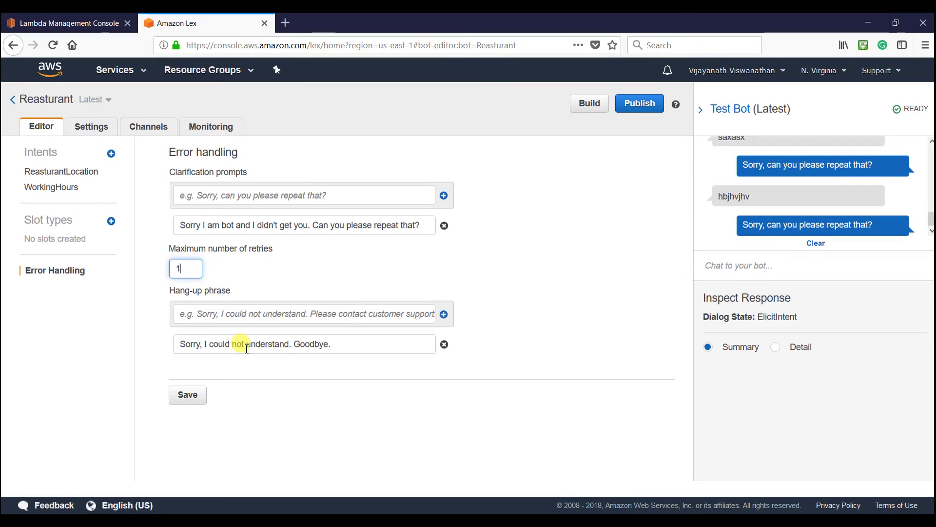
pyautogui.click(293, 345)
pyautogui.write('P')
pyautogui.write('lease con')
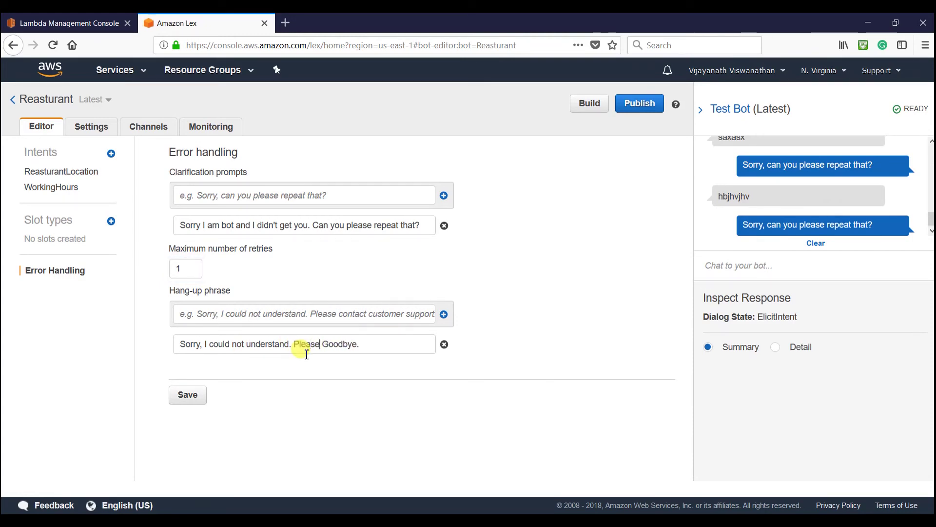
pyautogui.write('tact to ')
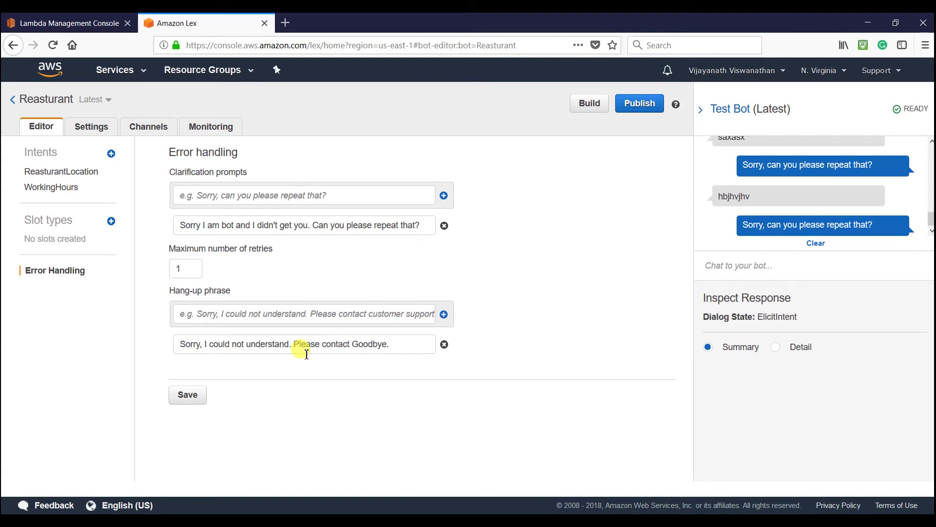
pyautogui.write('123456')
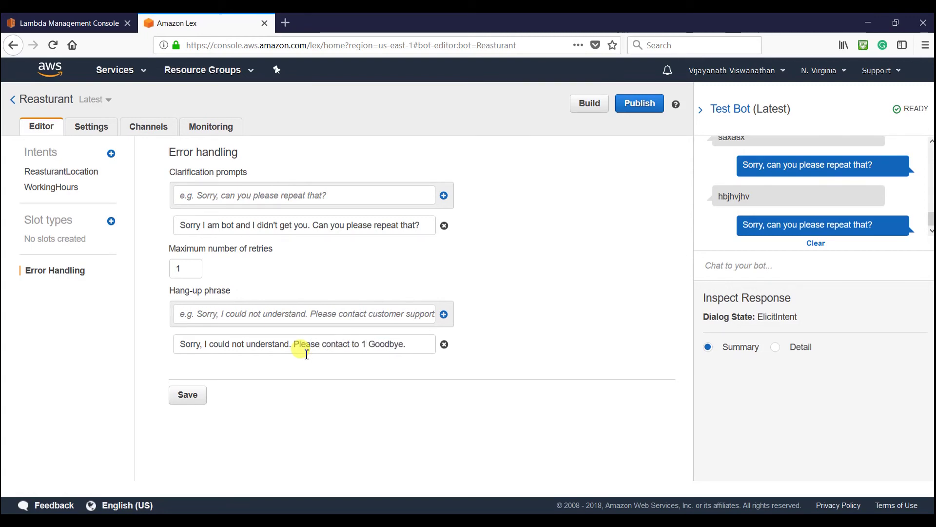
pyautogui.write('7')
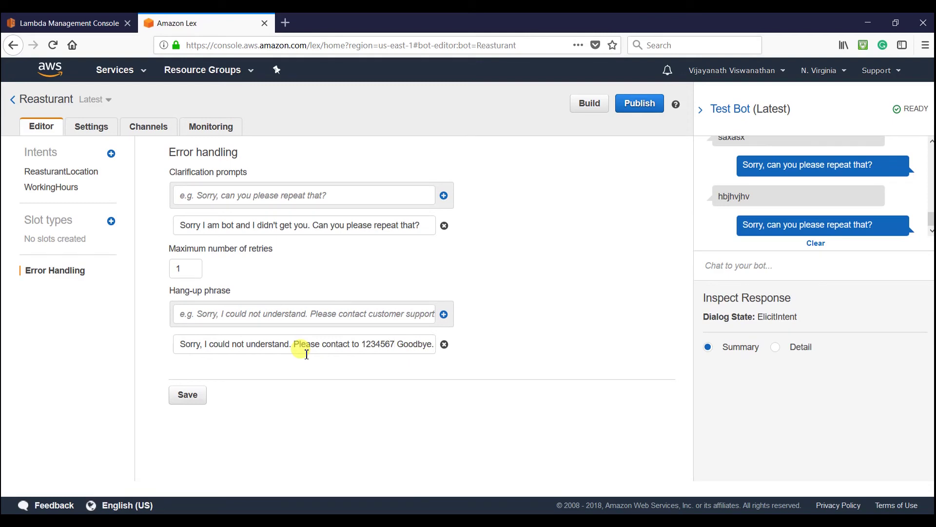
pyautogui.write('.')
pyautogui.click(194, 398)
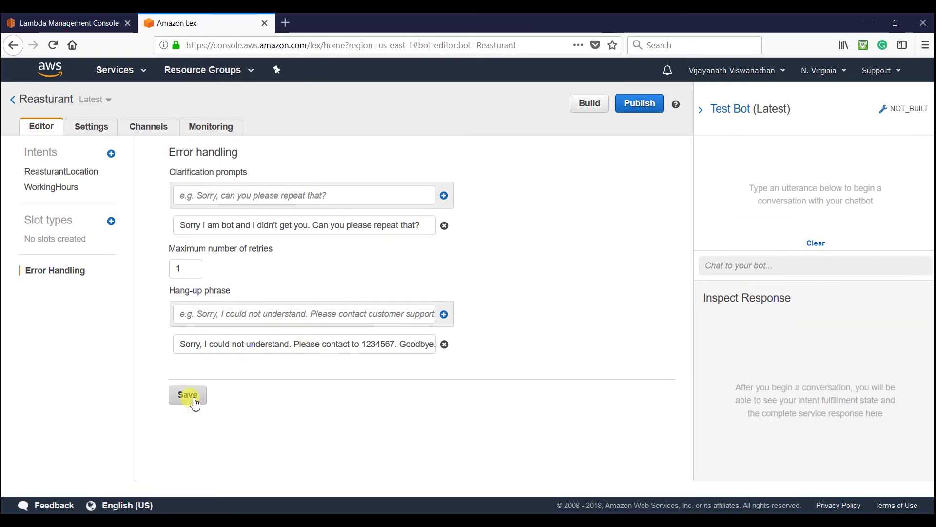
pyautogui.click(588, 105)
# - Confirm the build and send nonsense messages rfdx and vjhvwebweobd to see the new prompt
pyautogui.click(683, 205)
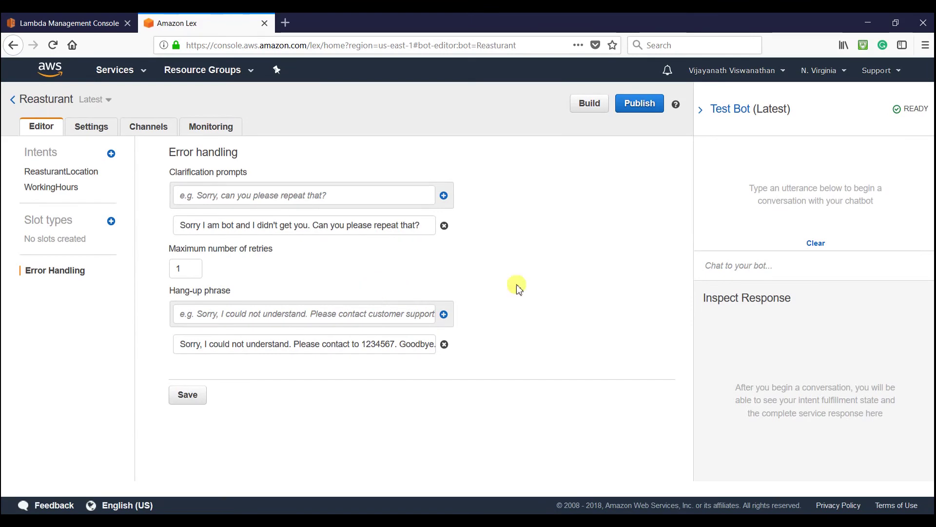
pyautogui.click(748, 273)
pyautogui.write('rfdxrfxtydyd')
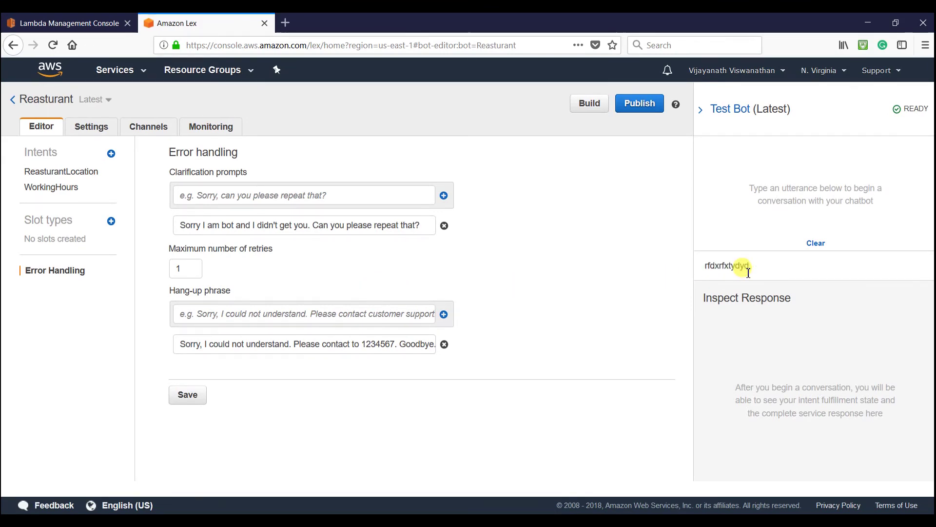
pyautogui.press('Return')
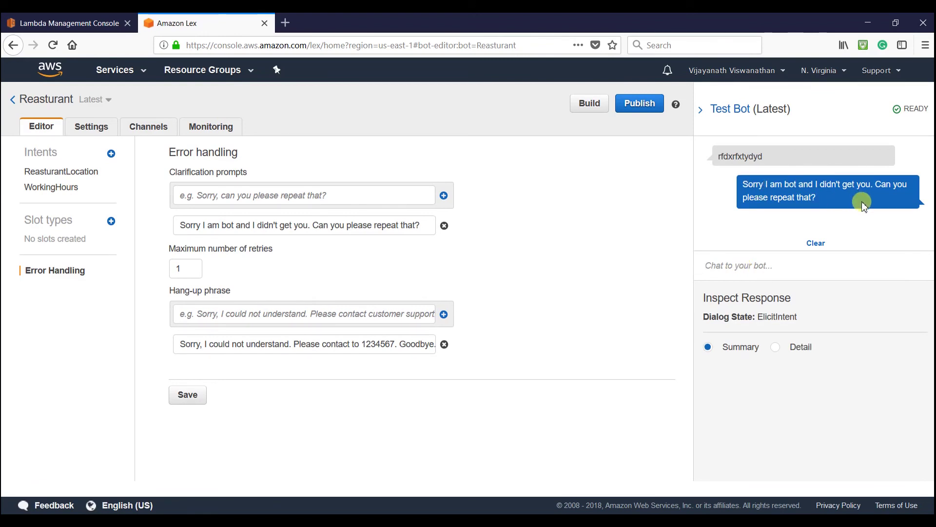
pyautogui.write('vjhvwebweobd')
pyautogui.press('Return')
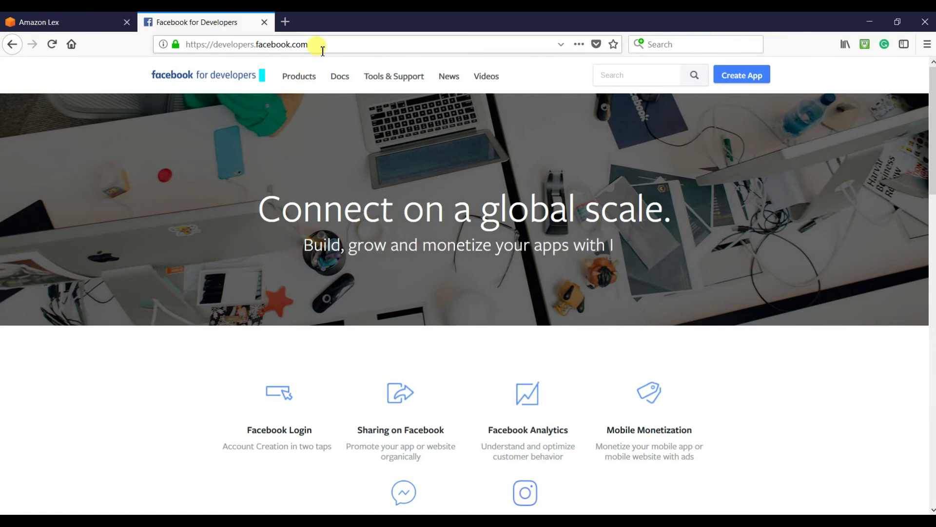
# - Create a Facebook app with display name ReasturantBot and pass the security check
pyautogui.click(742, 75)
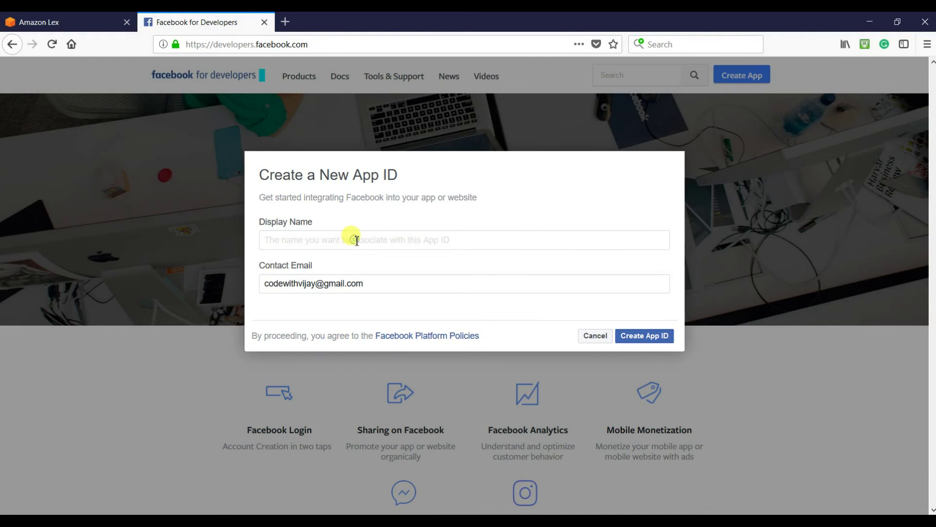
pyautogui.write('Reas')
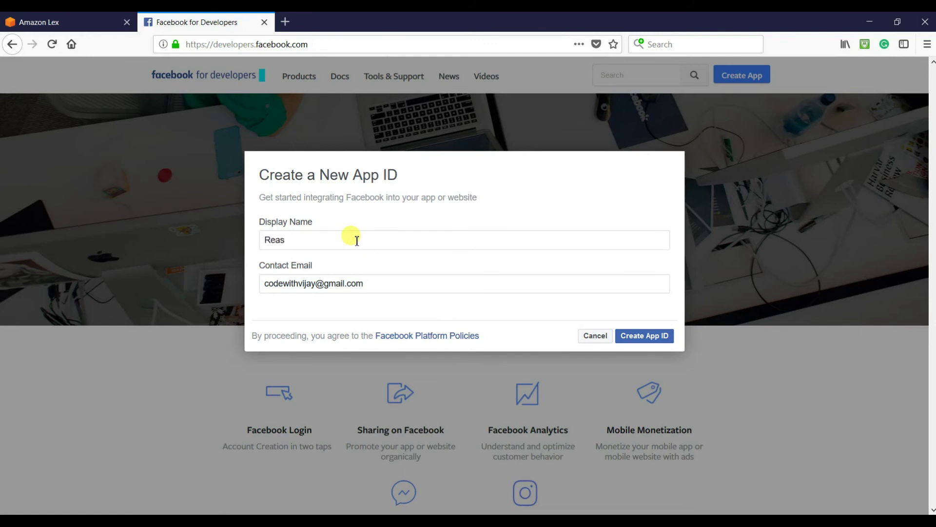
pyautogui.write('turantBot')
pyautogui.click(641, 339)
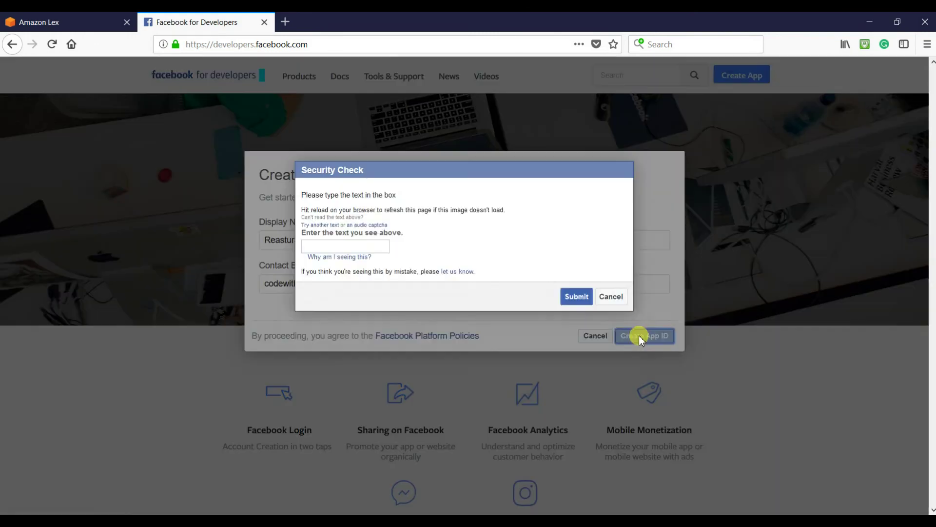
pyautogui.click(344, 283)
pyautogui.write('QL9UTD')
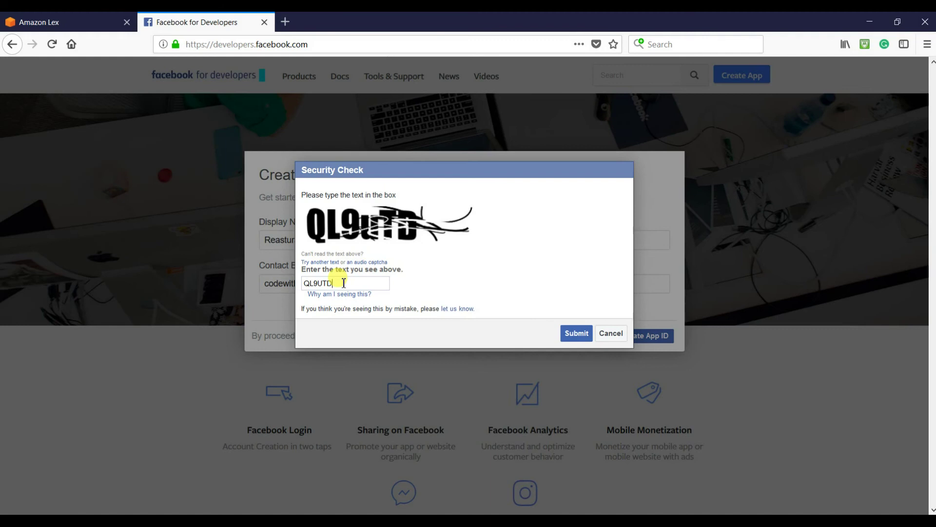
pyautogui.click(575, 332)
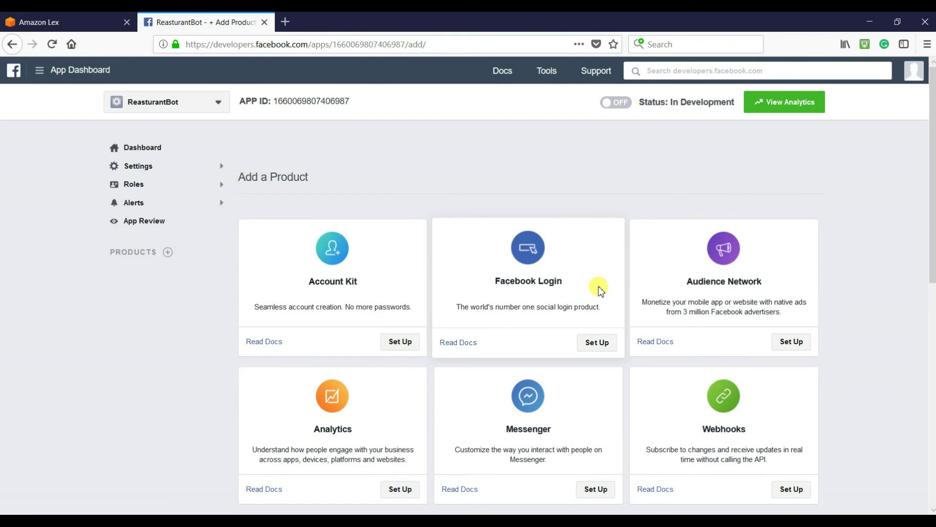
# - Add Messenger to the ReasturantBot app and start a new Page from Token Generation
pyautogui.scroll(-4, 598, 286)
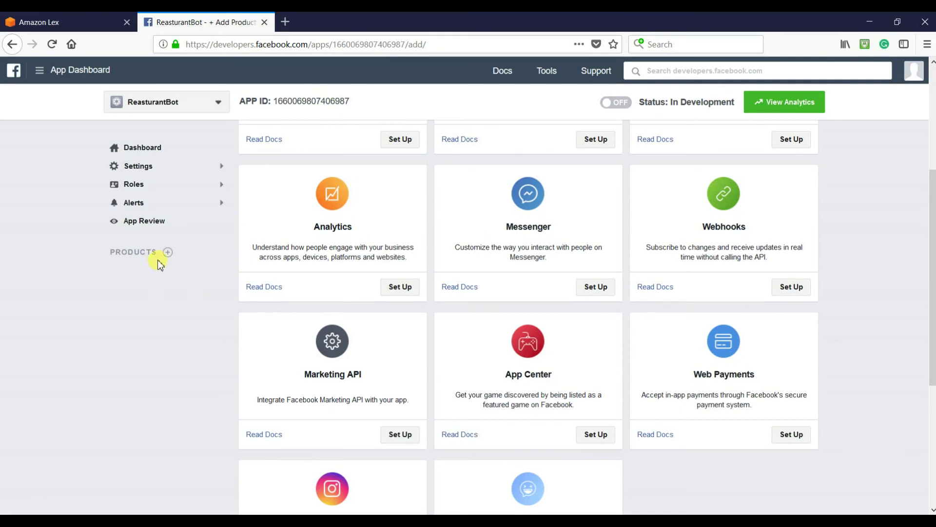
pyautogui.click(168, 252)
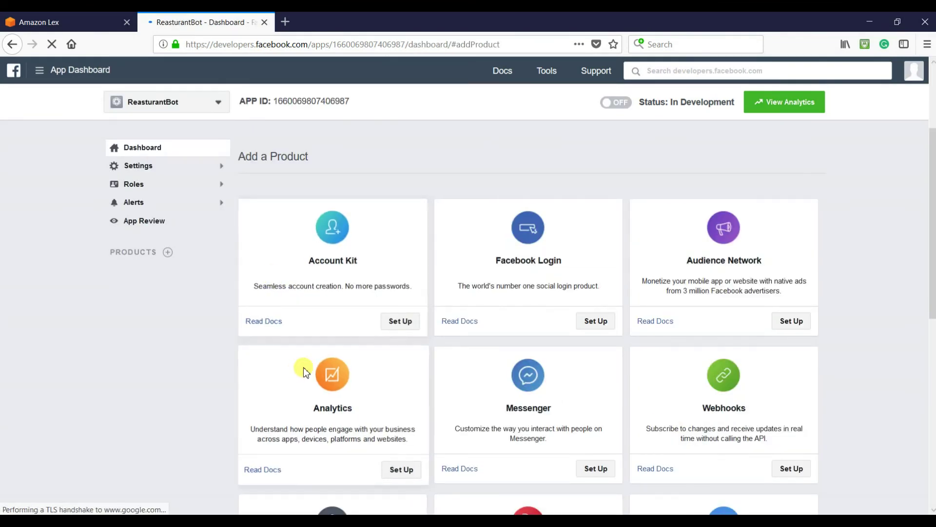
pyautogui.scroll(-3, 303, 368)
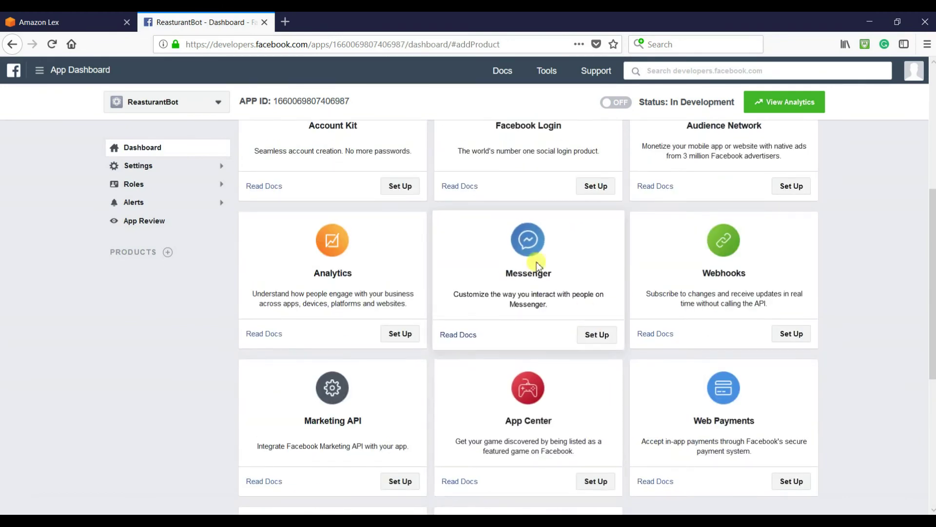
pyautogui.click(597, 334)
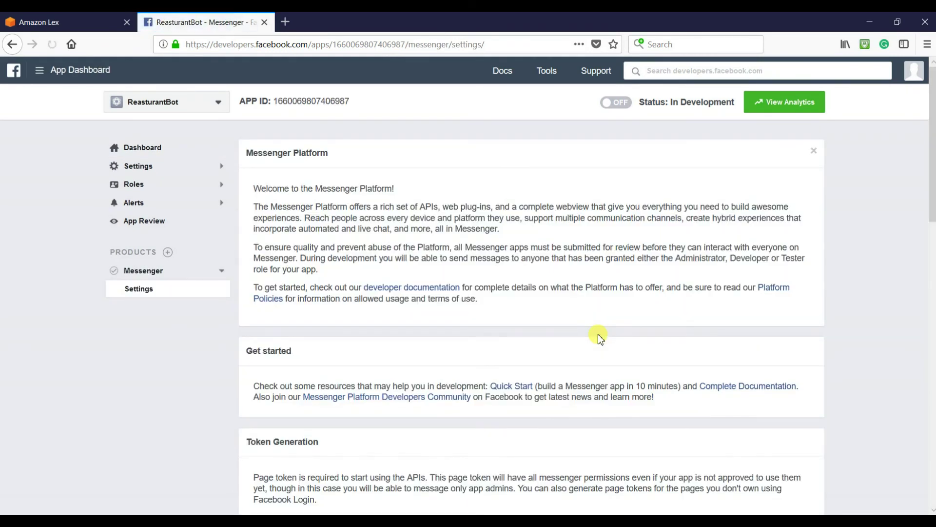
pyautogui.scroll(-2, 599, 337)
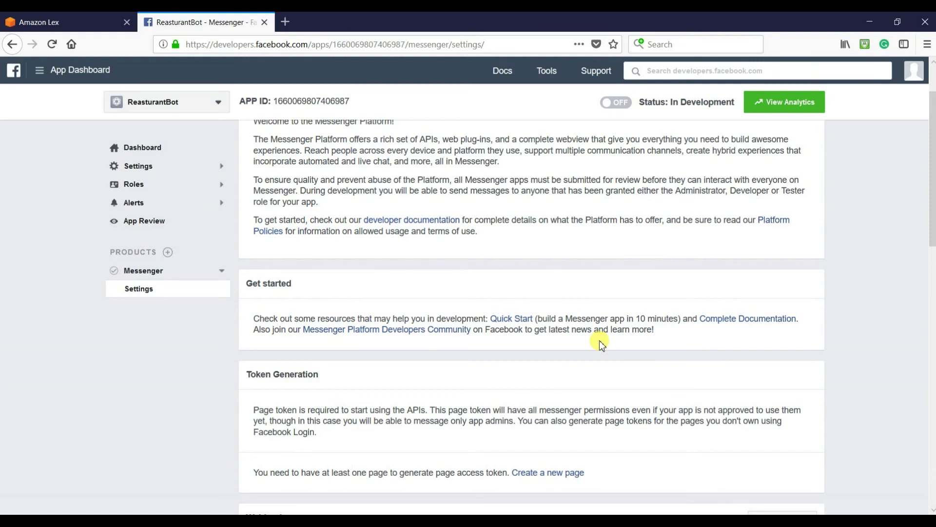
pyautogui.scroll(-2, 603, 343)
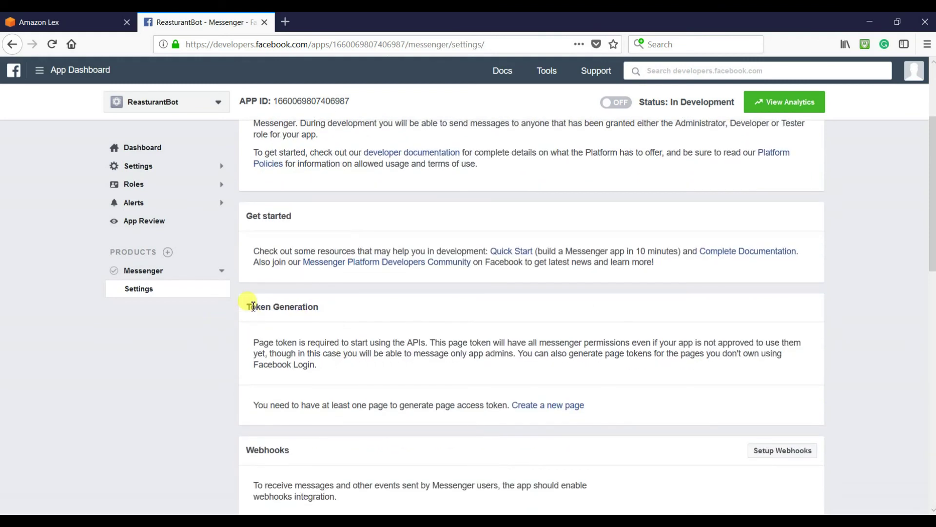
pyautogui.click(546, 406)
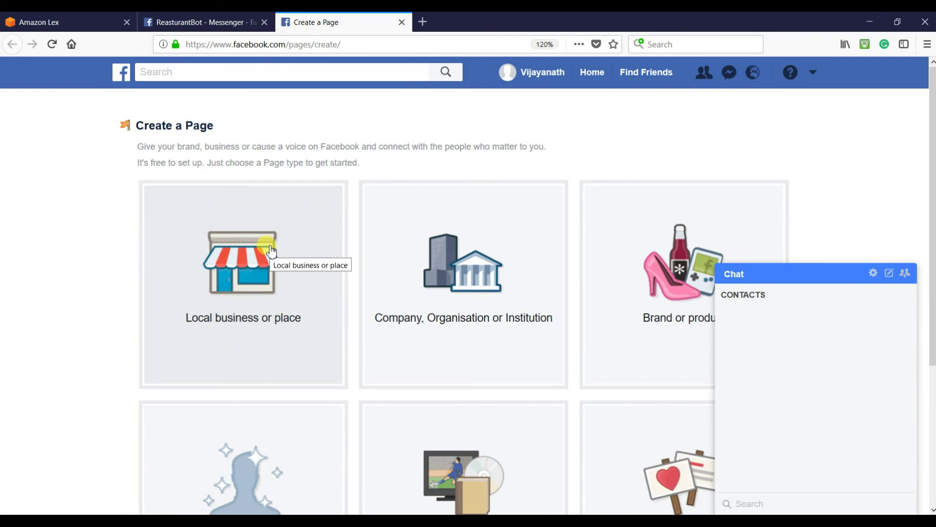
# - Choose the Company, Organisation or Institution page type with category Retail company
pyautogui.click(272, 252)
pyautogui.click(233, 212)
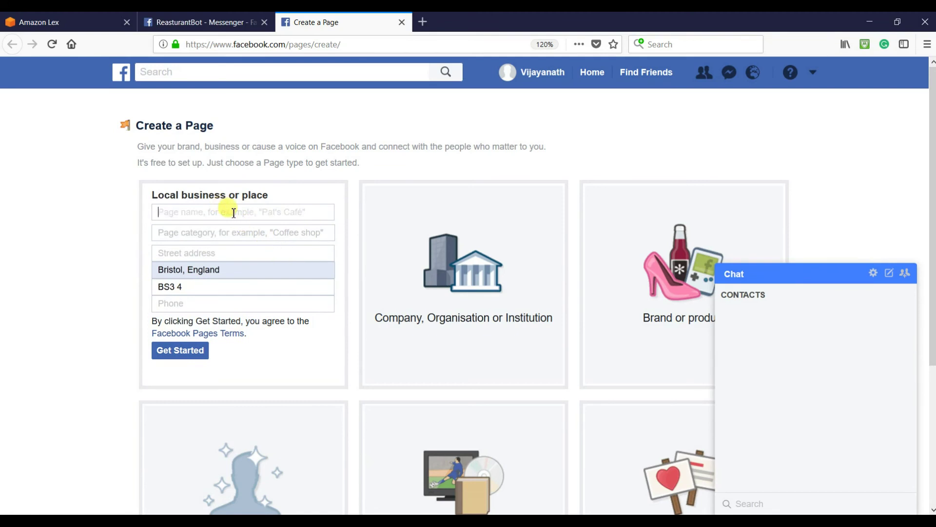
pyautogui.click(461, 284)
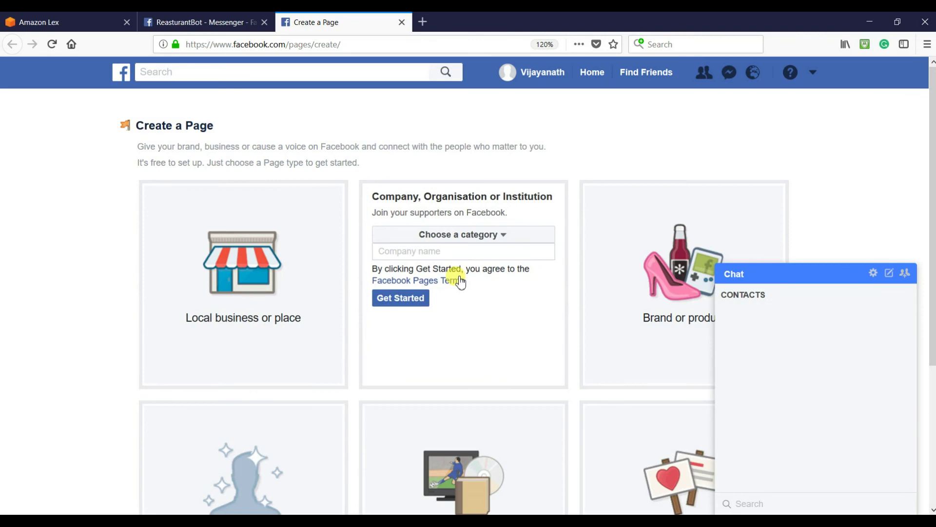
pyautogui.click(493, 236)
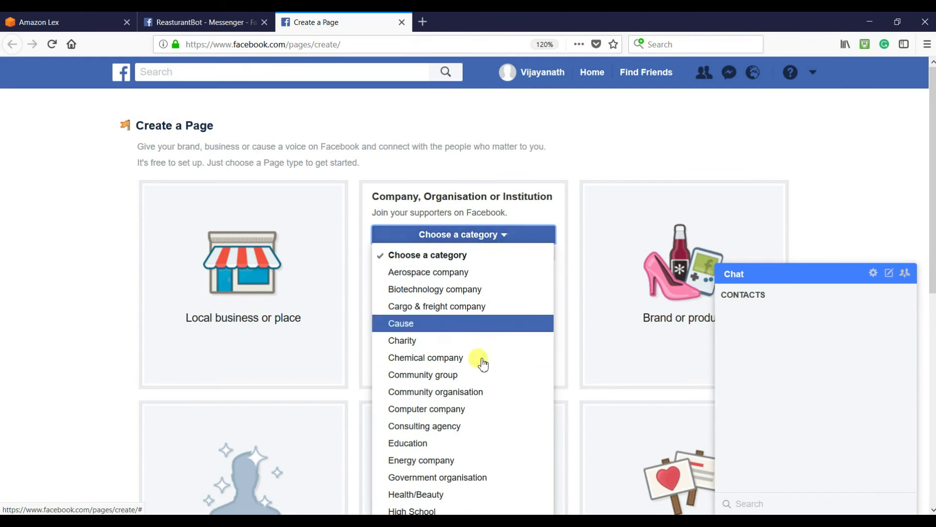
pyautogui.scroll(-3, 480, 361)
pyautogui.scroll(-3, 483, 366)
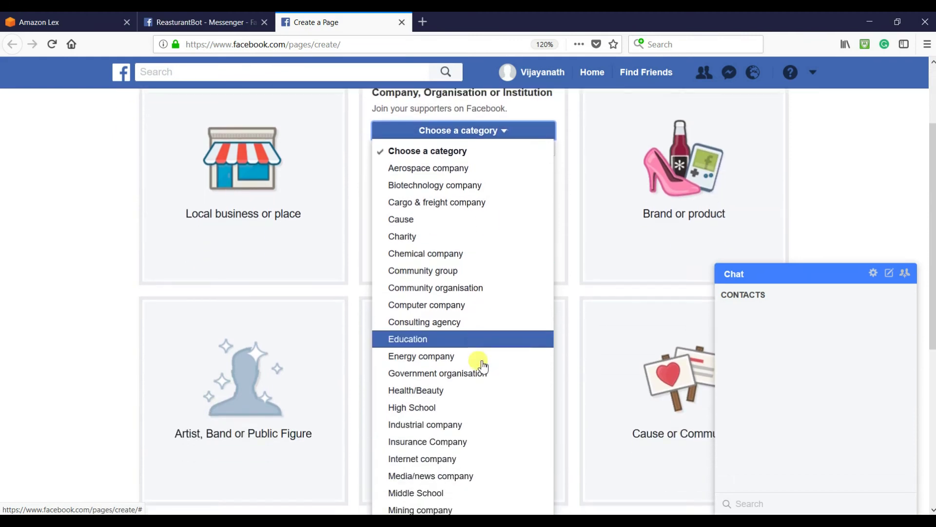
pyautogui.scroll(-8, 483, 365)
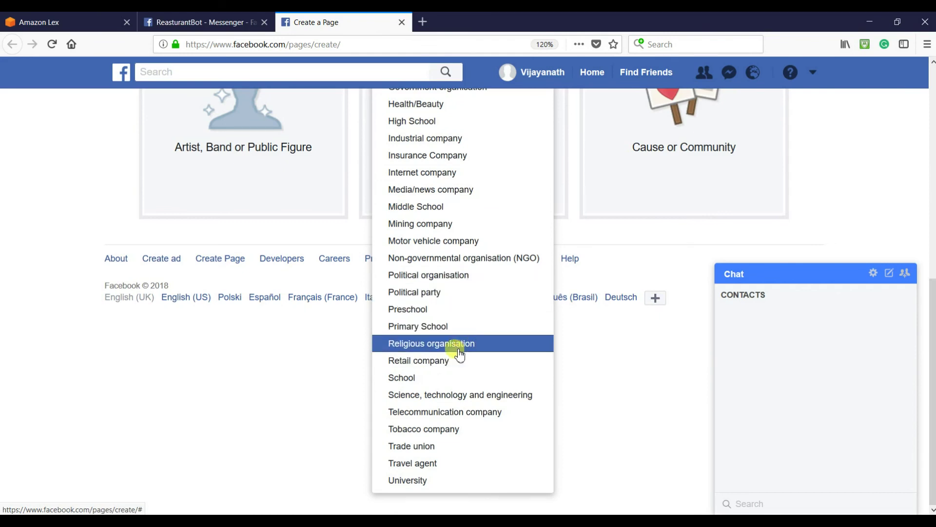
pyautogui.click(424, 360)
pyautogui.scroll(8, 435, 371)
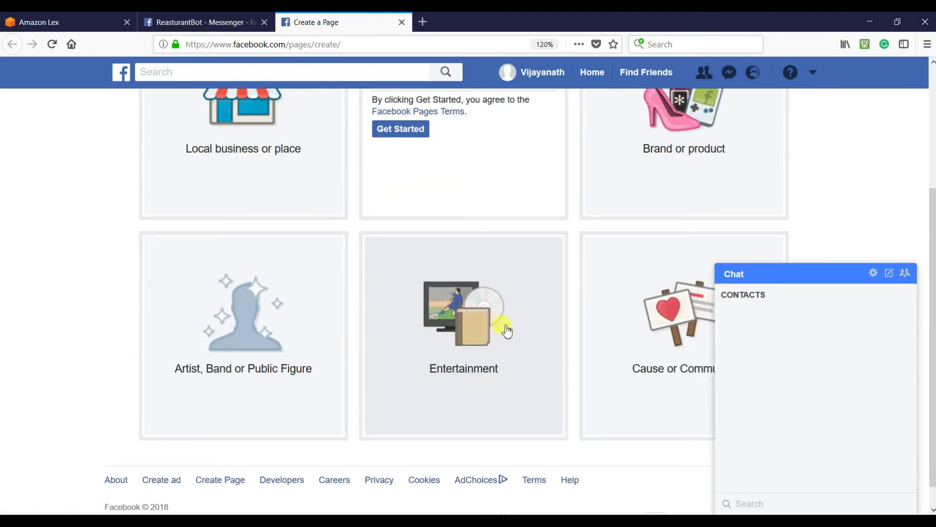
pyautogui.scroll(5, 506, 328)
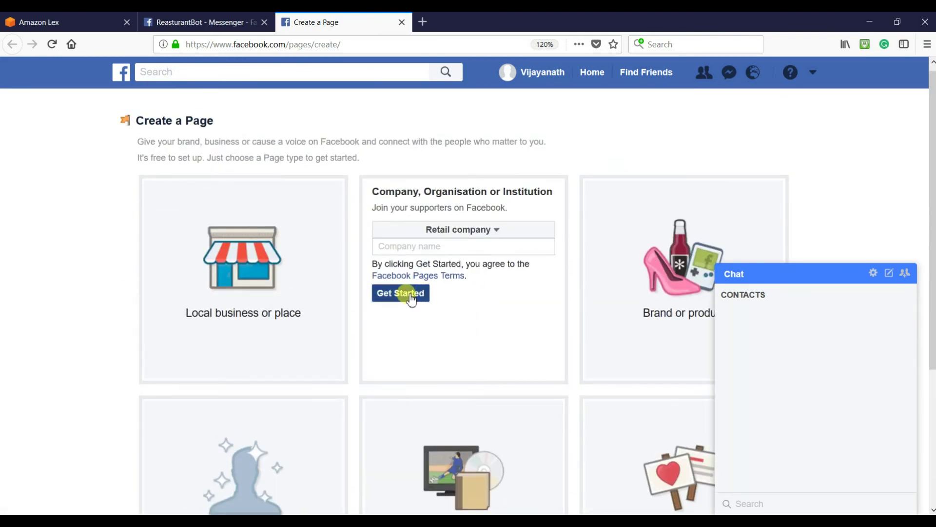
# - Name the page Myreasturant, create it, and skip the profile and cover photos
pyautogui.click(455, 247)
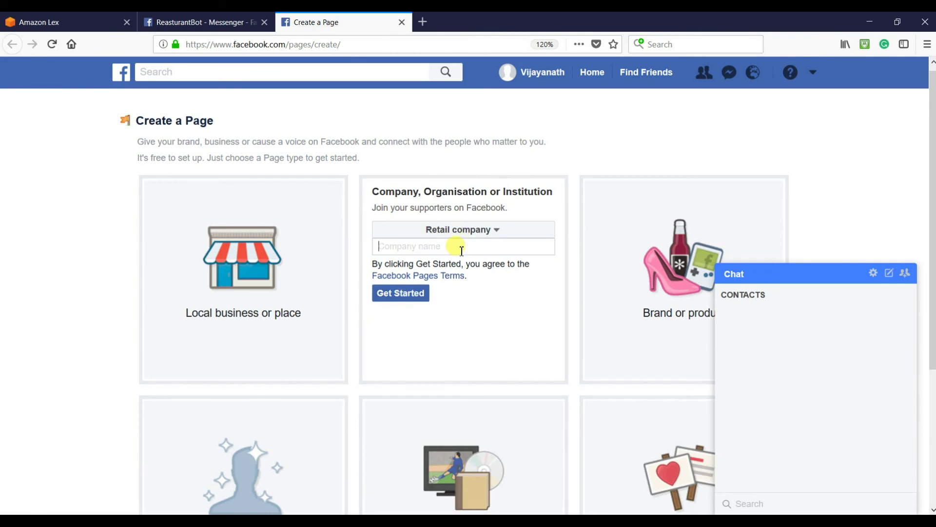
pyautogui.write('M')
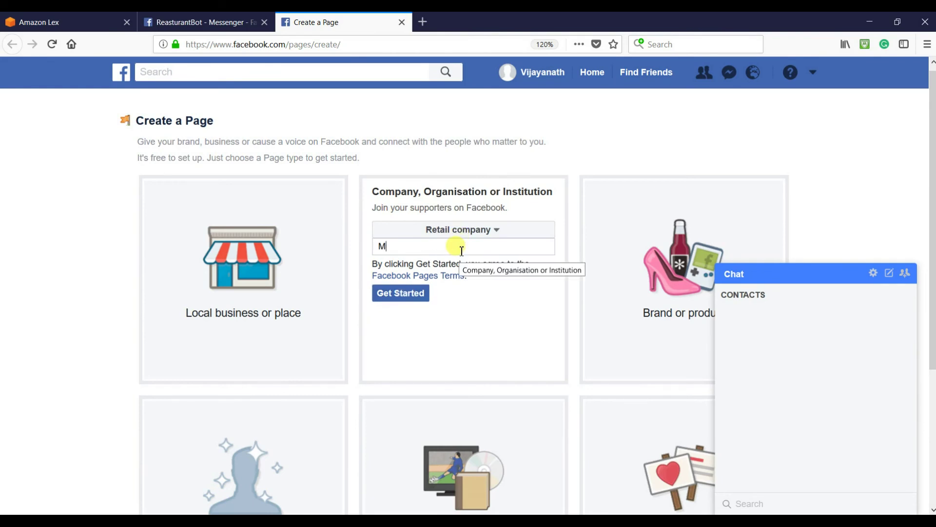
pyautogui.write('yreasturant')
pyautogui.click(402, 295)
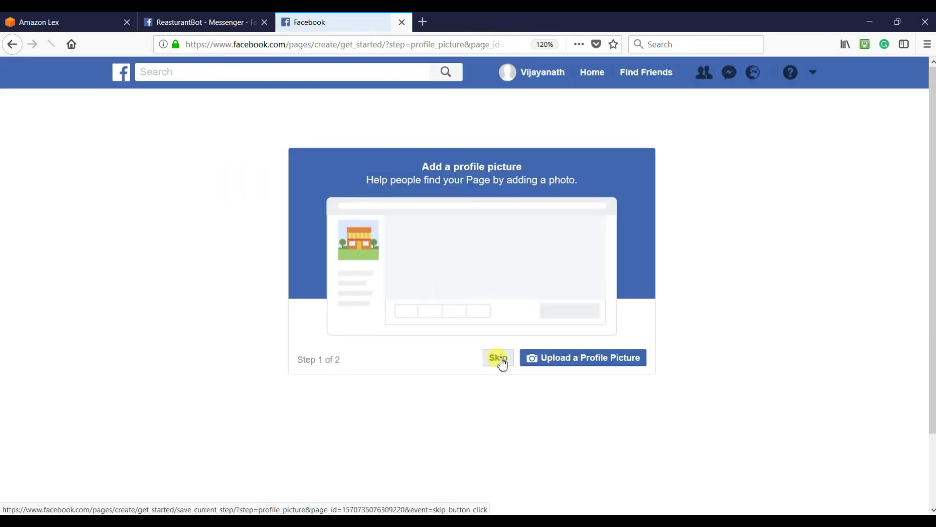
pyautogui.click(501, 360)
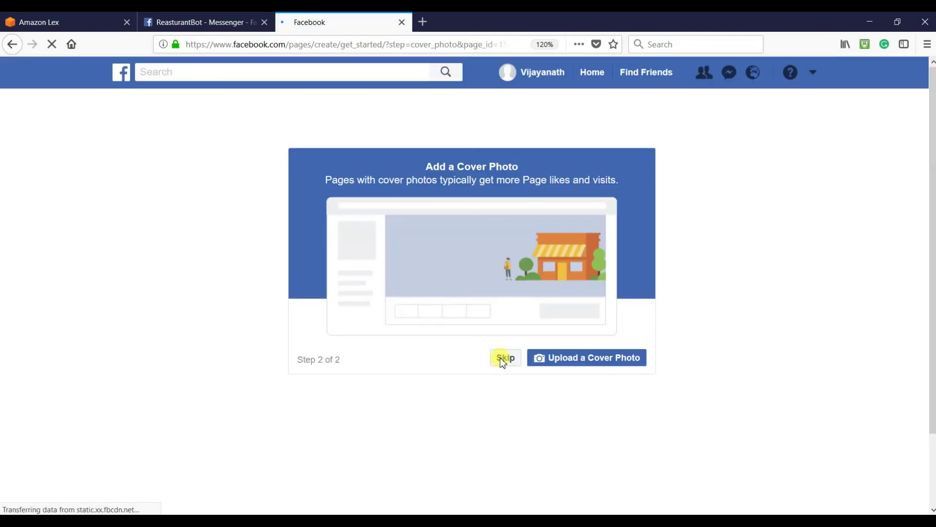
pyautogui.click(502, 359)
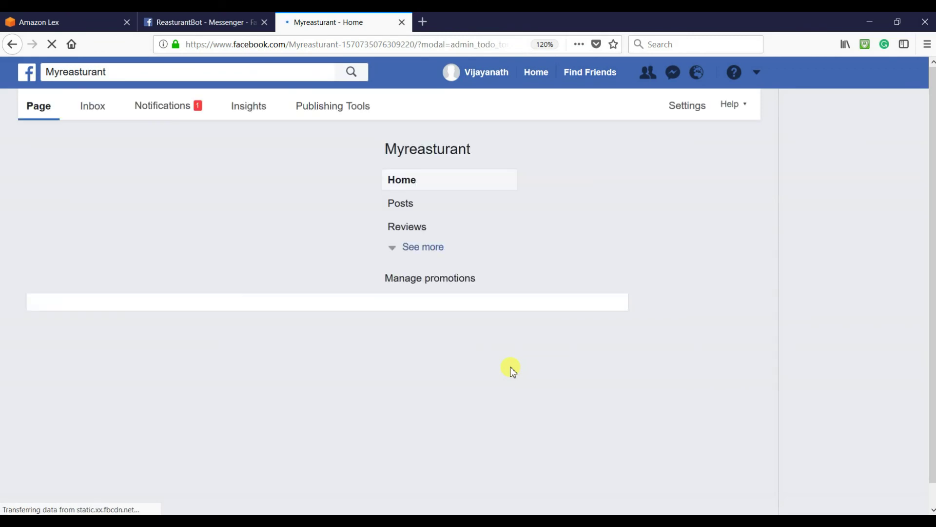
pyautogui.scroll(-4, 507, 363)
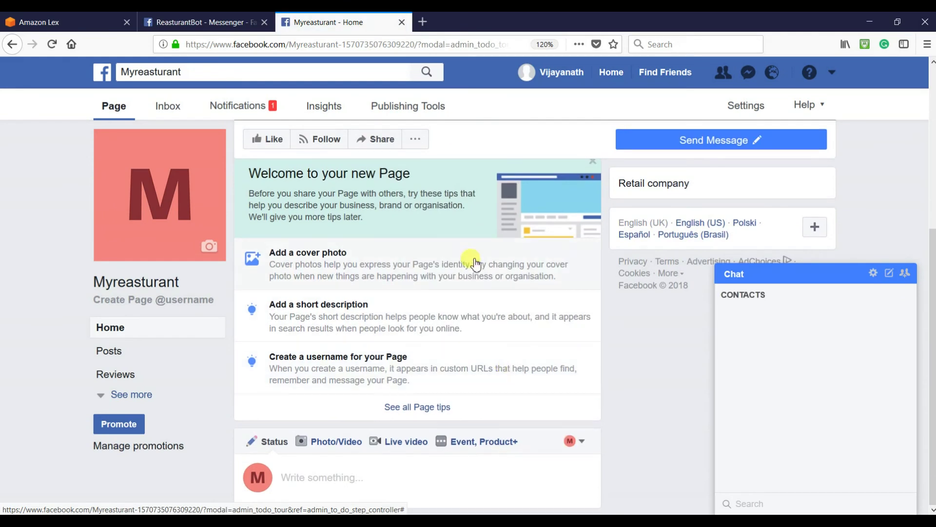
# - Generate a Page Access Token for Myreasturant, approve the login and permissions, and copy it
pyautogui.click(231, 25)
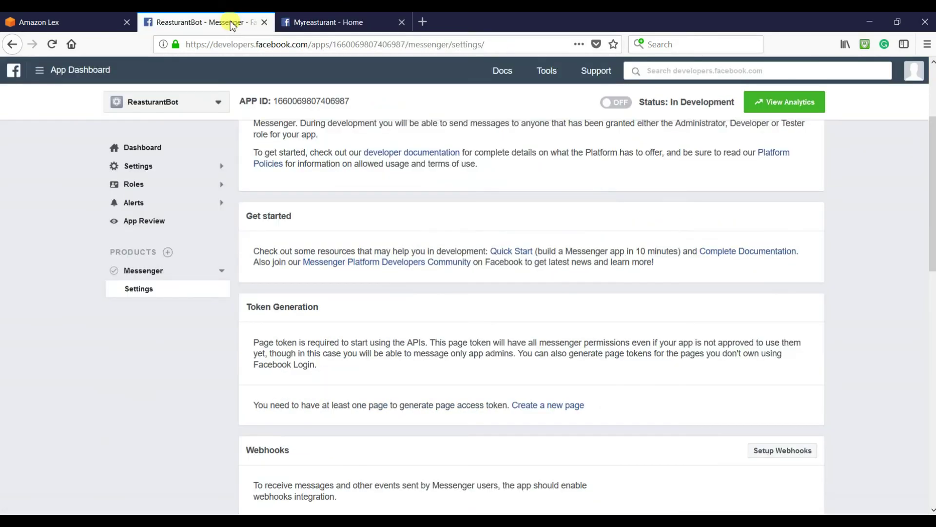
pyautogui.click(52, 44)
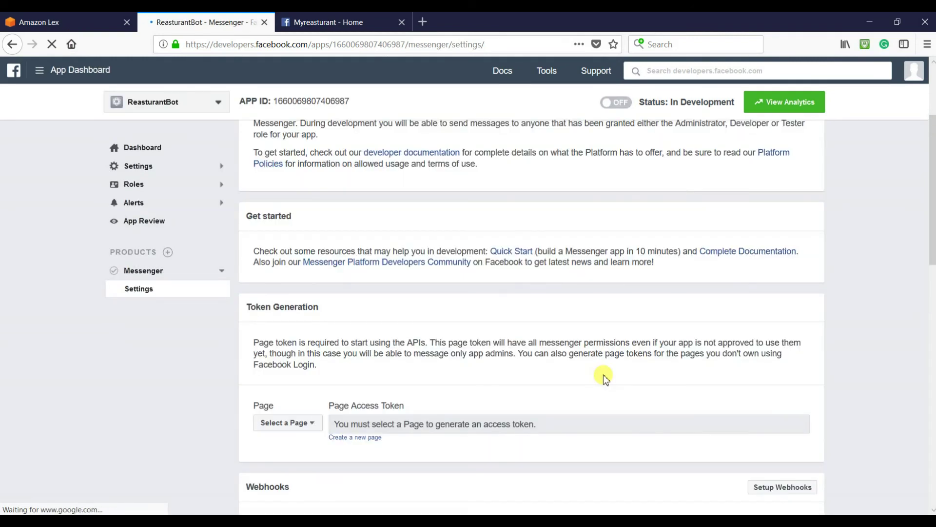
pyautogui.click(306, 424)
pyautogui.click(292, 455)
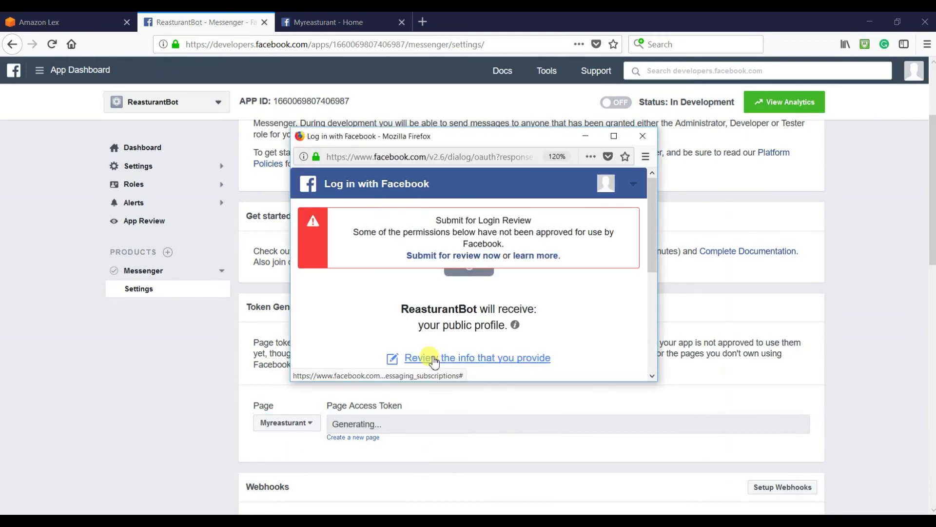
pyautogui.click(449, 352)
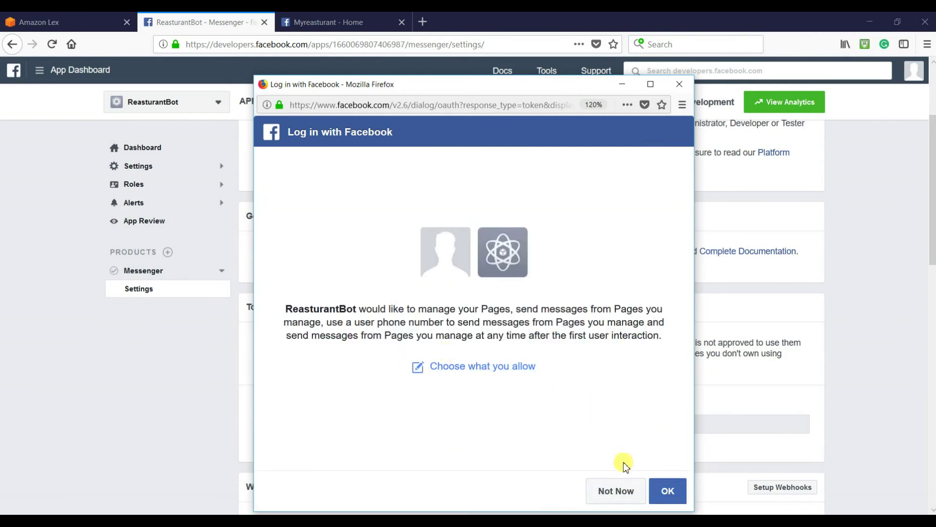
pyautogui.click(666, 490)
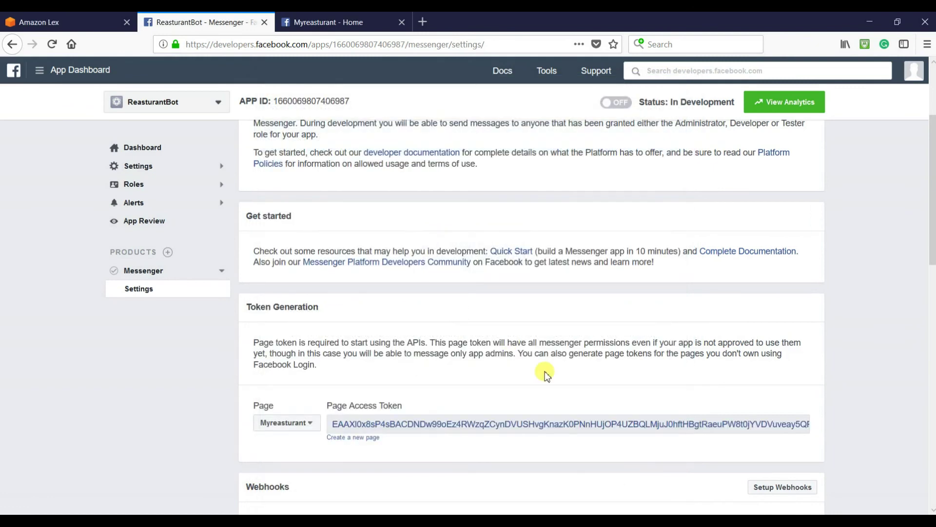
pyautogui.click(425, 428)
# - Paste the page access token into an empty Notepad window
pyautogui.click(413, 425)
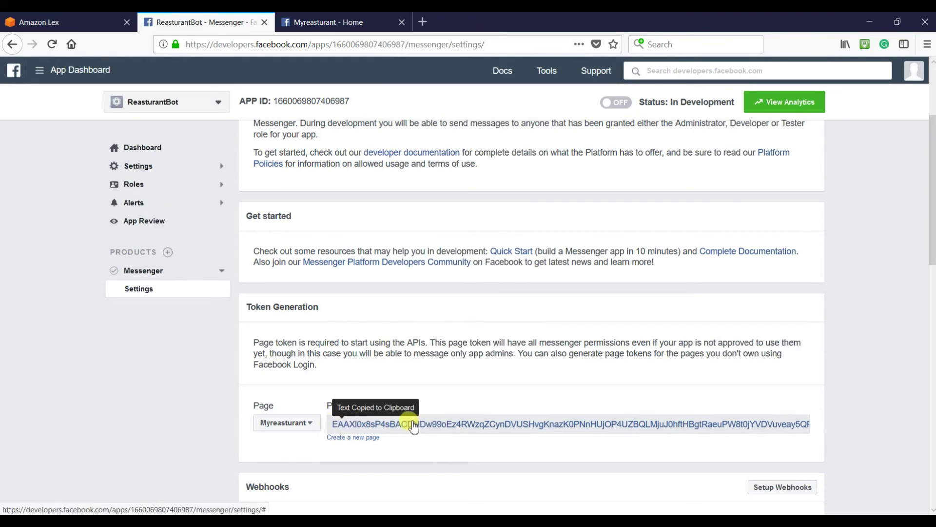
pyautogui.click(477, 511)
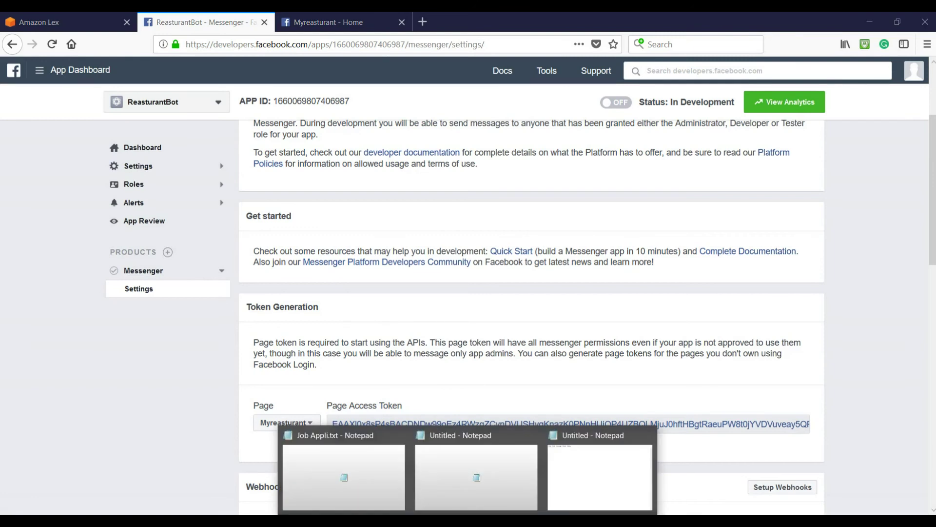
pyautogui.click(569, 491)
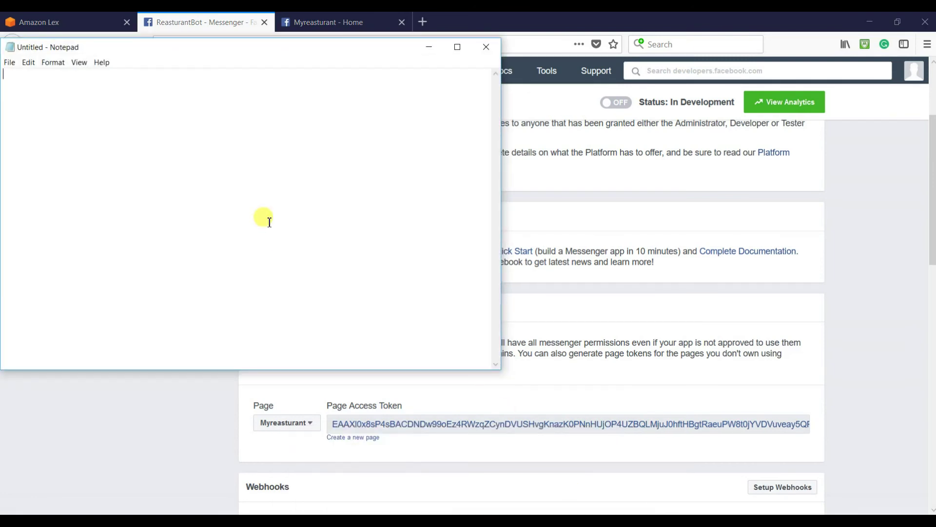
pyautogui.hotkey('ctrl', 'v')
pyautogui.press('Return')
pyautogui.press('Return')
pyautogui.press('Return')
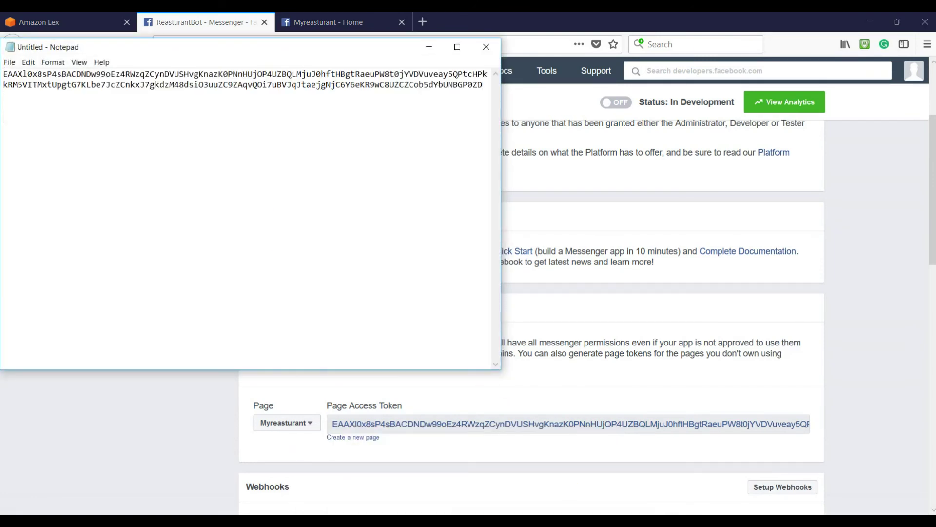
pyautogui.click(654, 185)
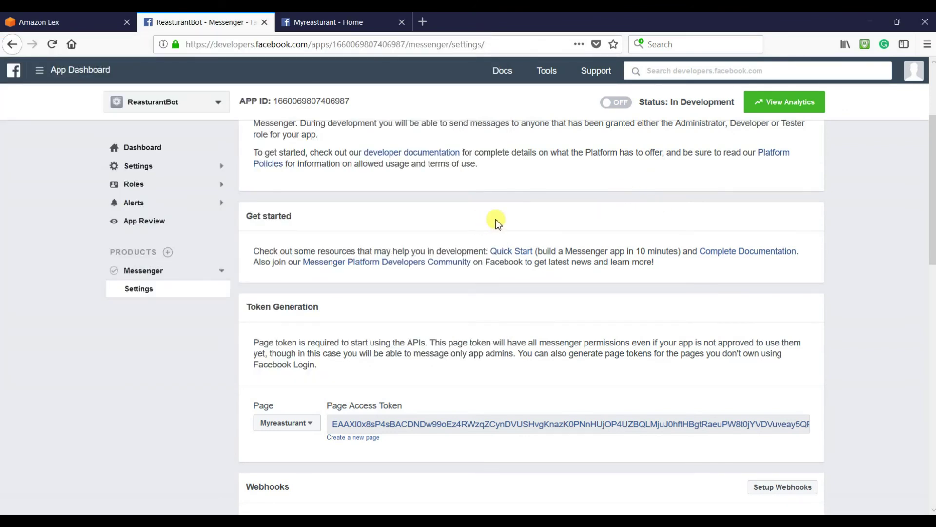
# - Reveal and copy the App Secret from the app's Basic settings
pyautogui.scroll(3, 419, 247)
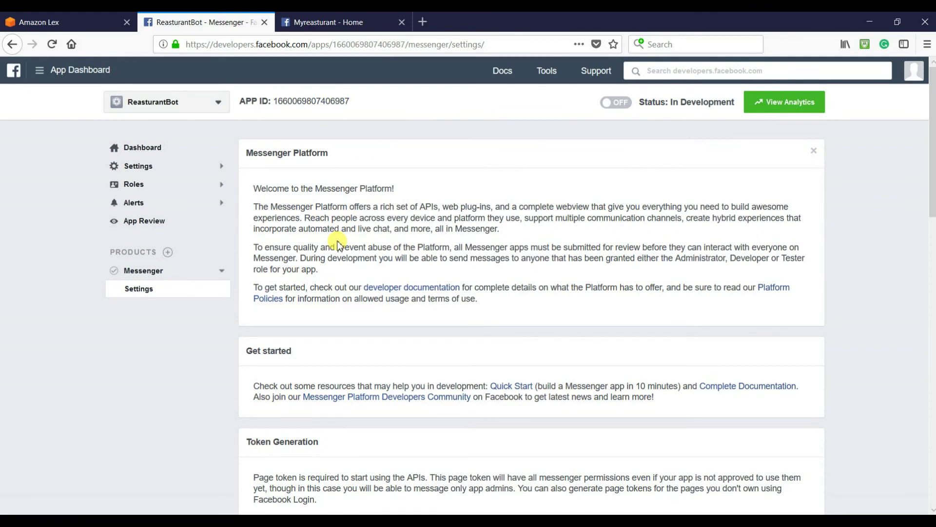
pyautogui.click(218, 170)
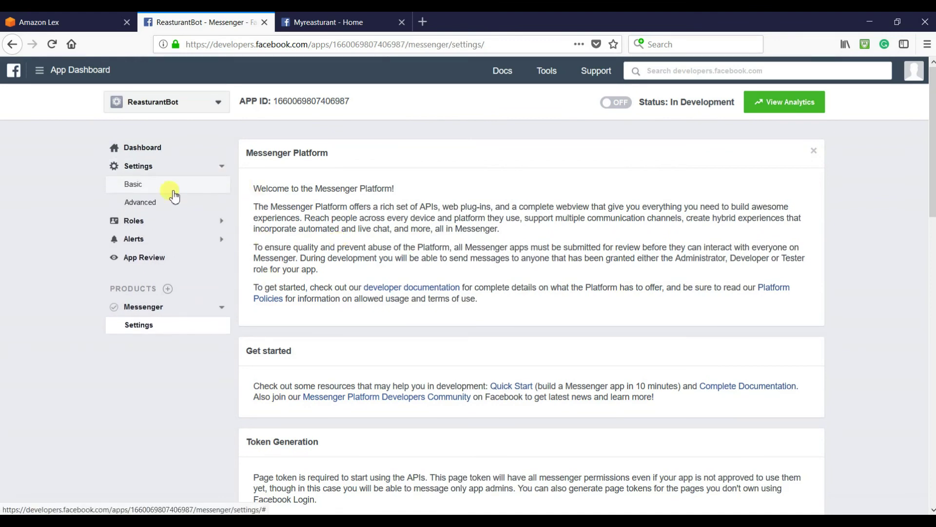
pyautogui.click(142, 189)
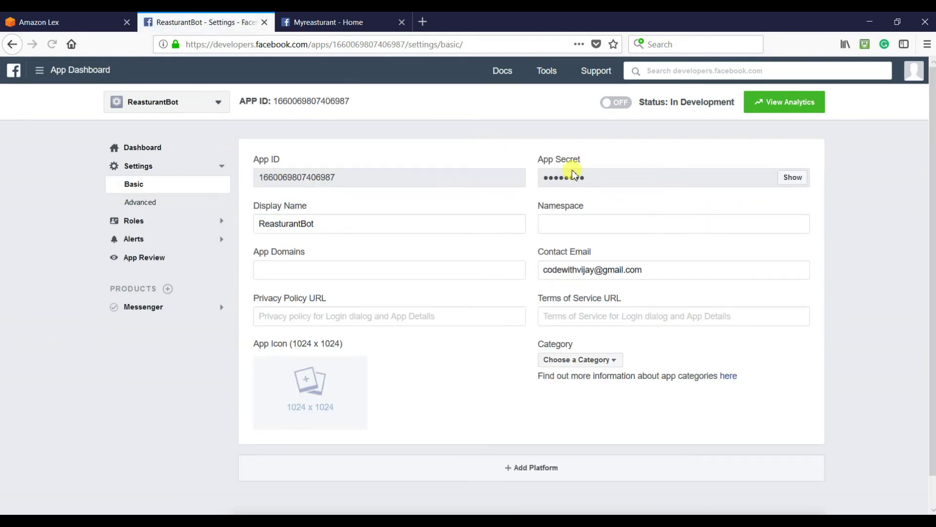
pyautogui.click(791, 177)
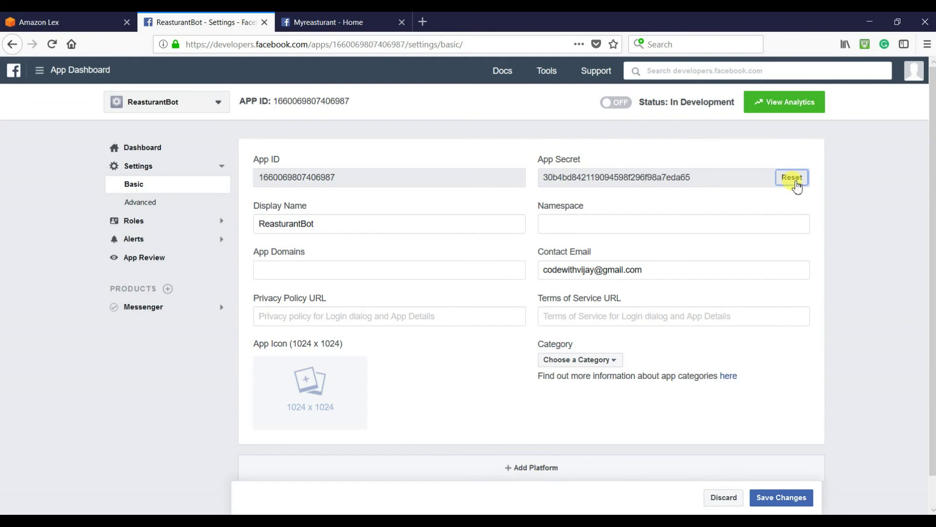
pyautogui.moveTo(690, 178); pyautogui.dragTo(546, 181)
pyautogui.hotkey('ctrl', 'c')
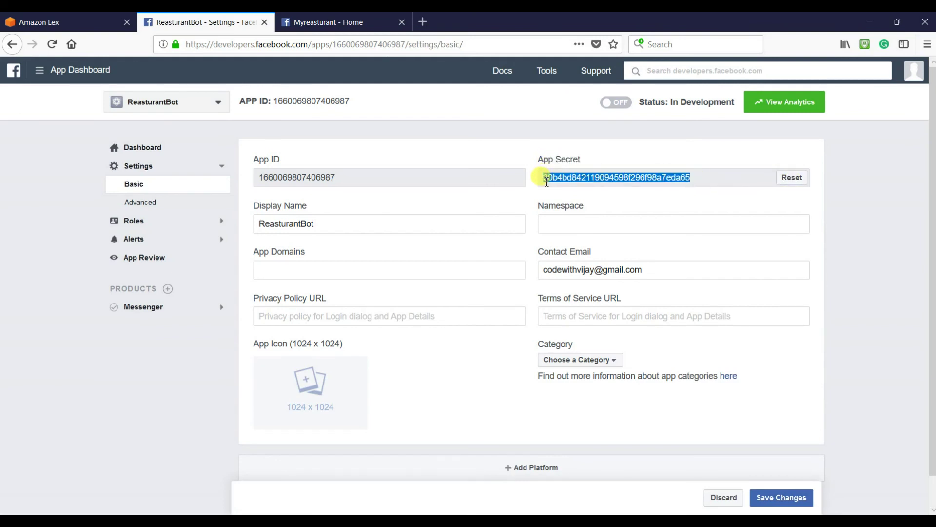
pyautogui.rightClick(546, 182)
pyautogui.click(577, 186)
# - Paste the App Secret into the notes with an 'App secret' label above it
pyautogui.moveTo(497, 504)
pyautogui.click(517, 466)
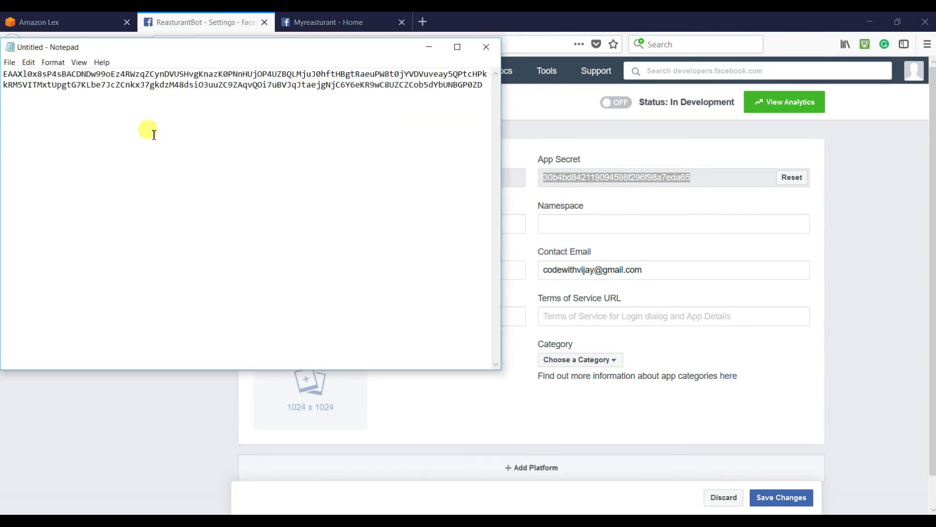
pyautogui.click(184, 141)
pyautogui.hotkey('ctrl', 'v')
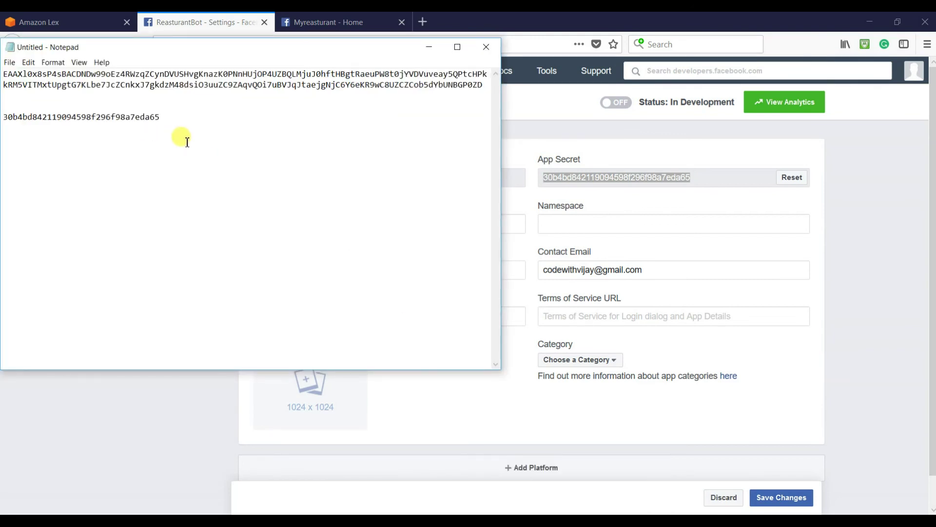
pyautogui.click(34, 99)
pyautogui.press('Return')
pyautogui.press('Return')
pyautogui.press('Up')
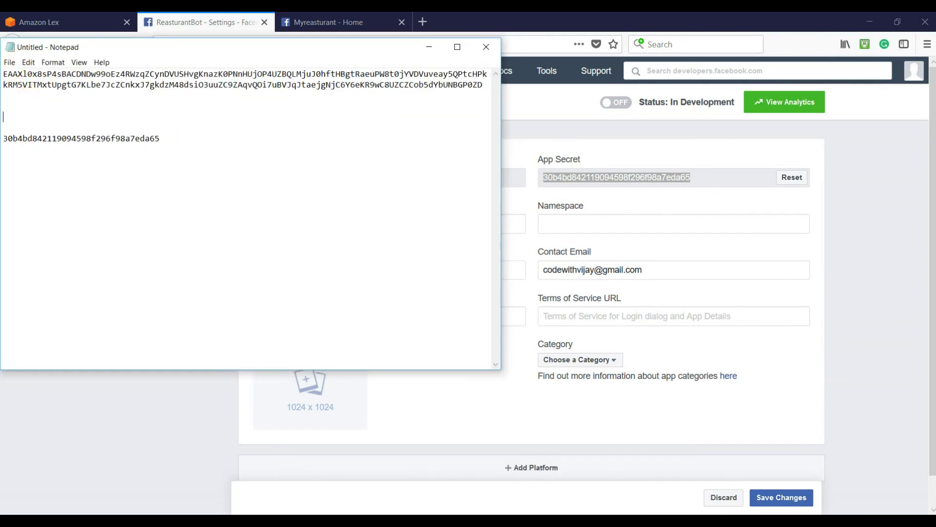
pyautogui.write('App secret')
# - Build the Reasturant bot in Amazon Lex
pyautogui.click(868, 272)
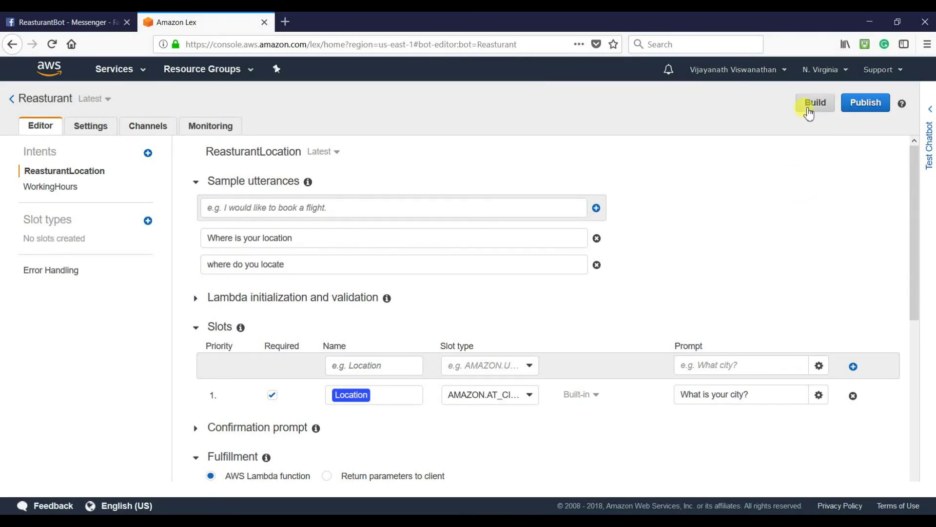
pyautogui.click(808, 108)
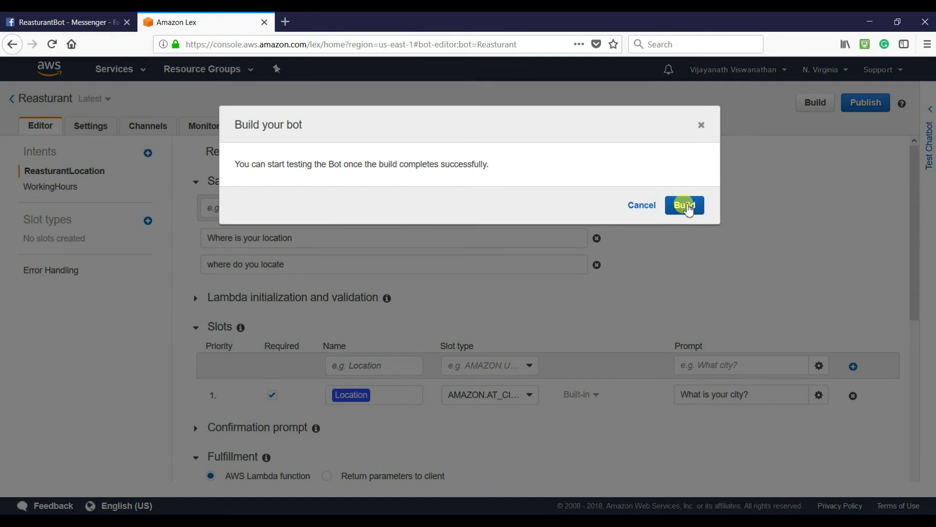
pyautogui.click(688, 206)
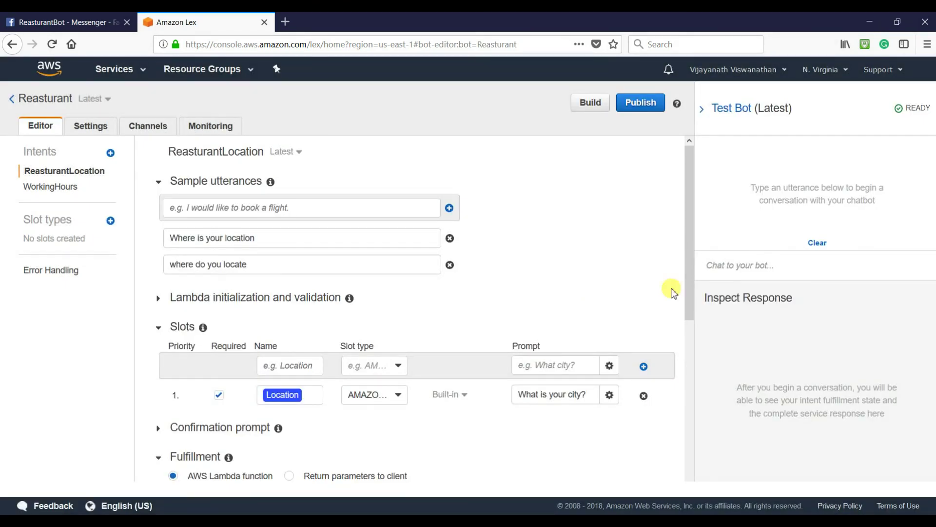
# - Publish the bot under the alias ReasturantBot and go to its channels
pyautogui.click(633, 104)
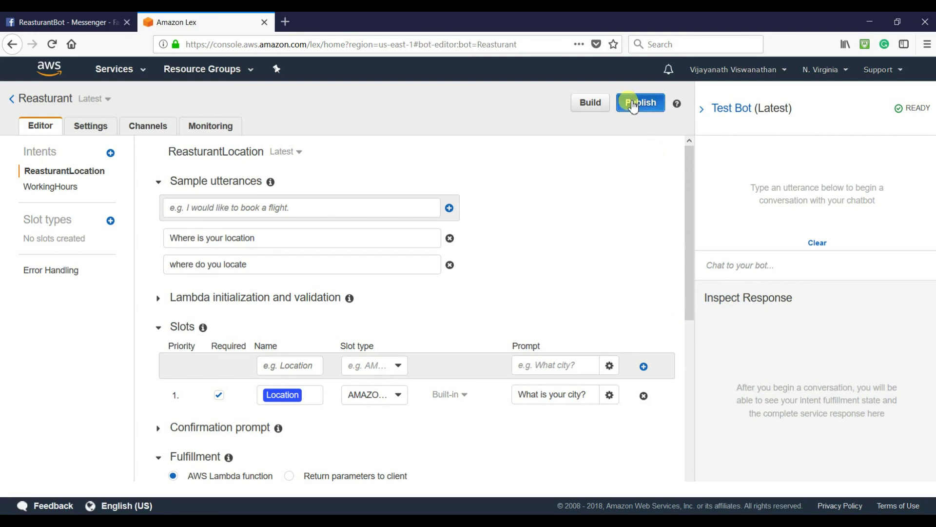
pyautogui.click(464, 196)
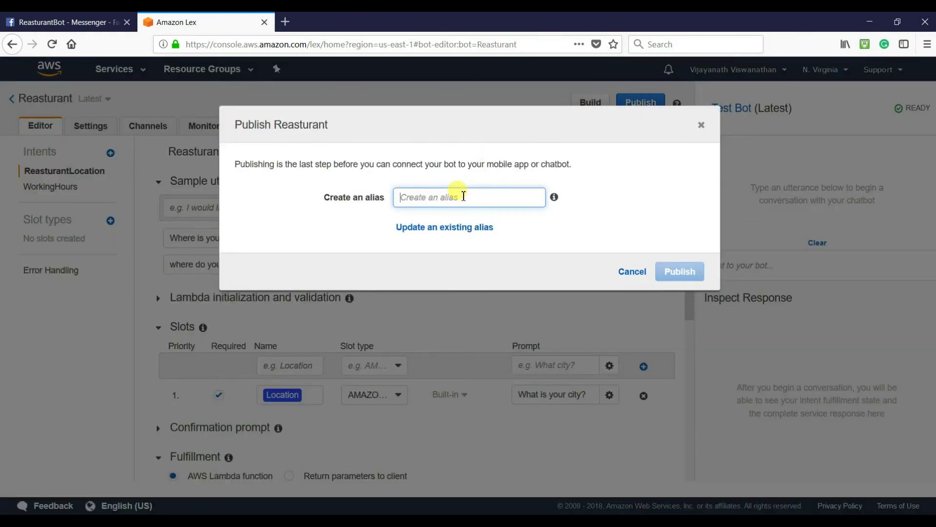
pyautogui.write('Reasturant')
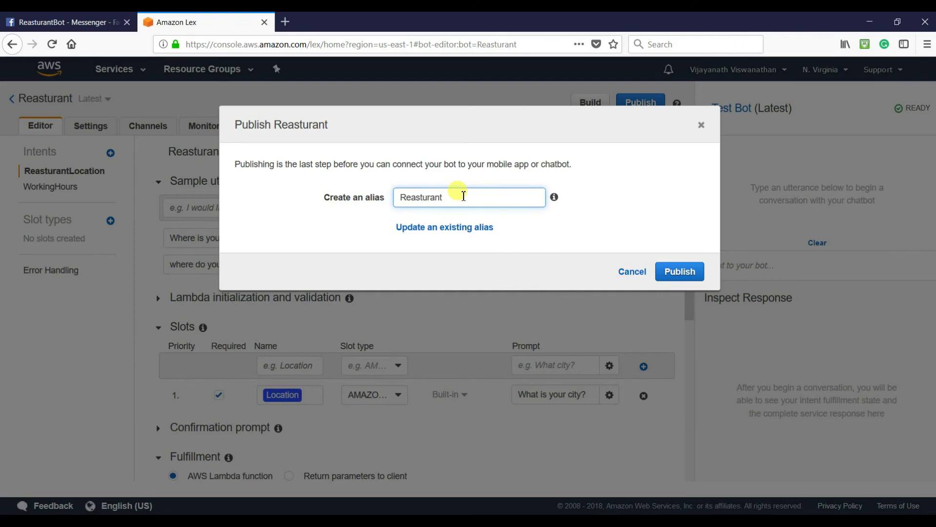
pyautogui.hotkey('ctrl', 'a')
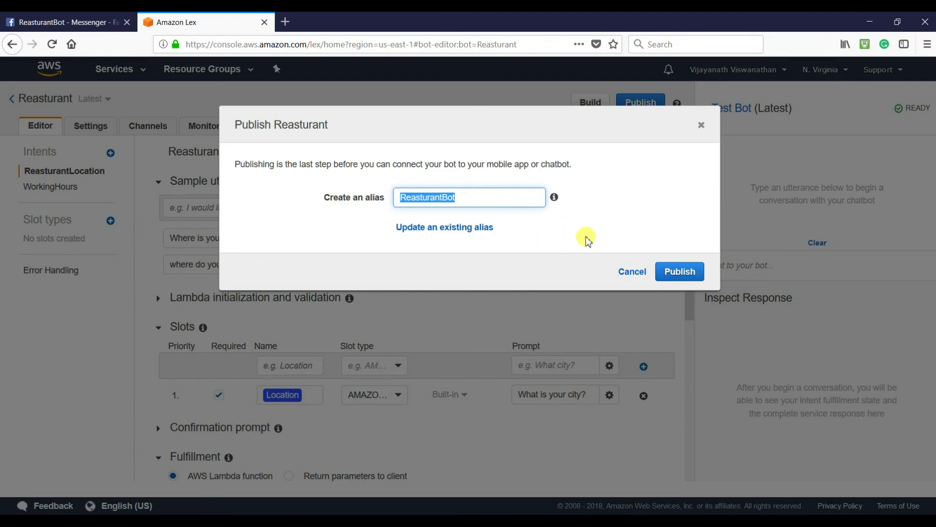
pyautogui.click(690, 272)
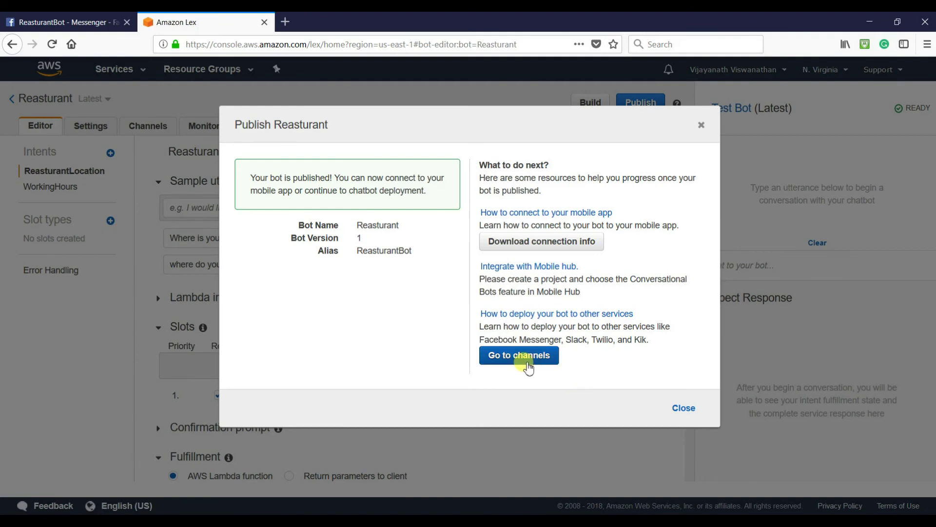
pyautogui.click(530, 357)
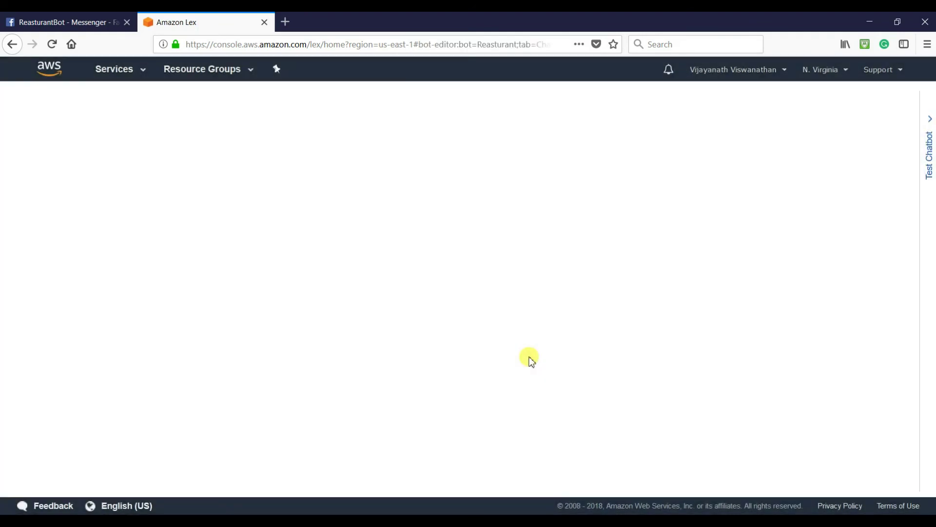
# - Enter ReasturantBot as the Facebook channel's name and description
pyautogui.click(465, 206)
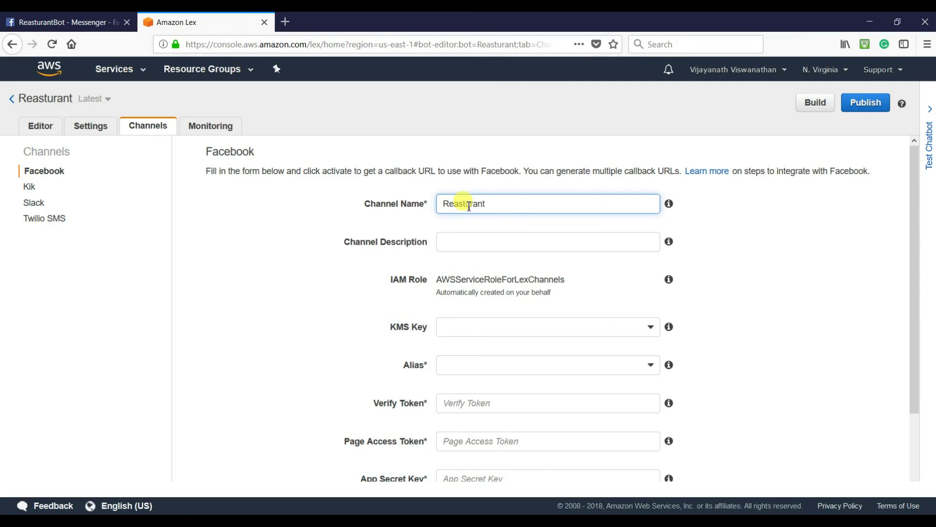
pyautogui.doubleClick(469, 204)
pyautogui.rightClick(469, 208)
pyautogui.click(483, 237)
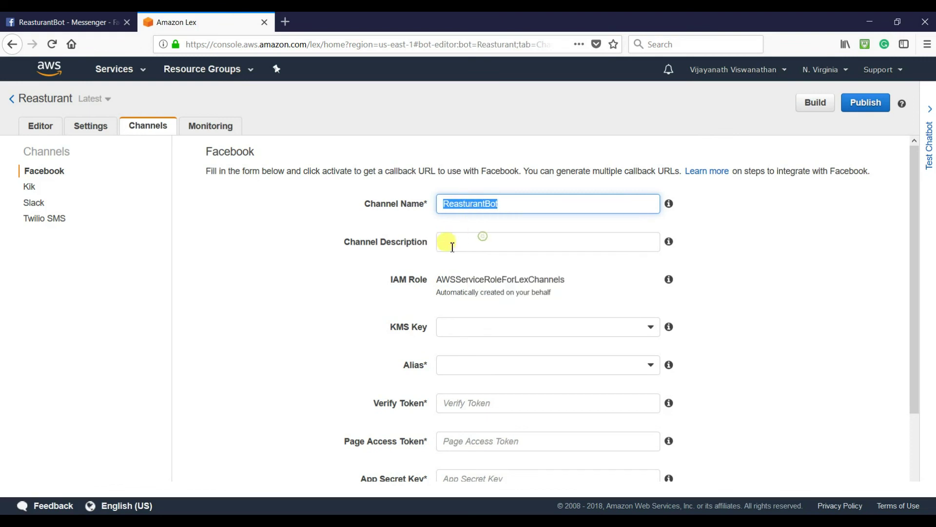
pyautogui.click(462, 205)
pyautogui.hotkey('ctrl', 'v')
pyautogui.click(463, 241)
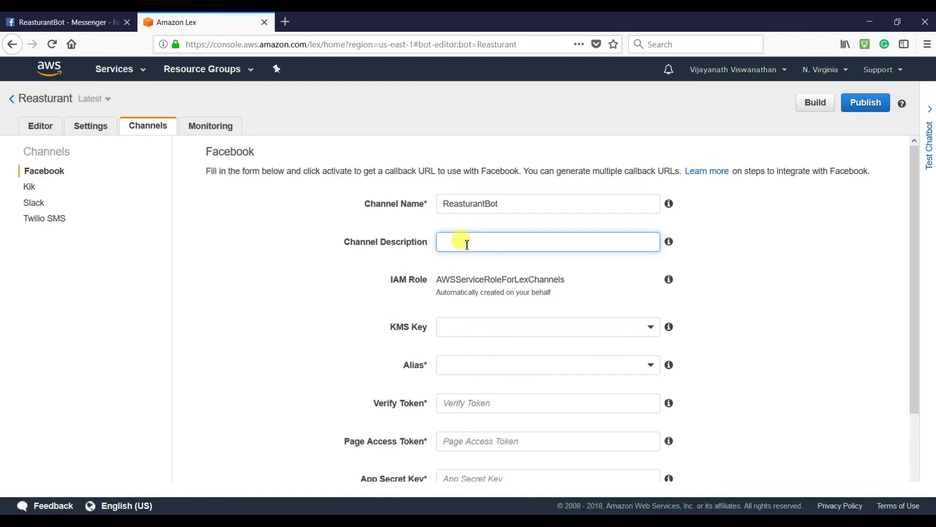
pyautogui.hotkey('ctrl', 'v')
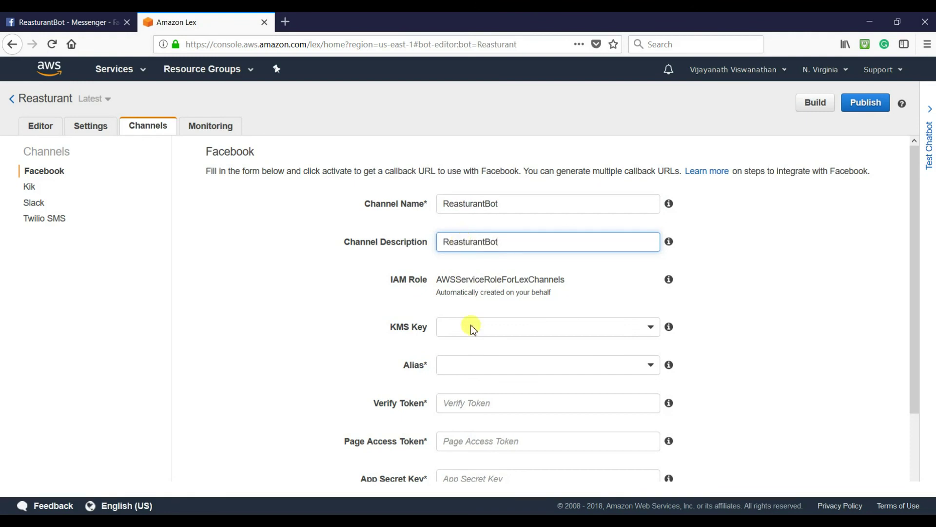
pyautogui.click(615, 331)
pyautogui.click(477, 347)
pyautogui.click(471, 365)
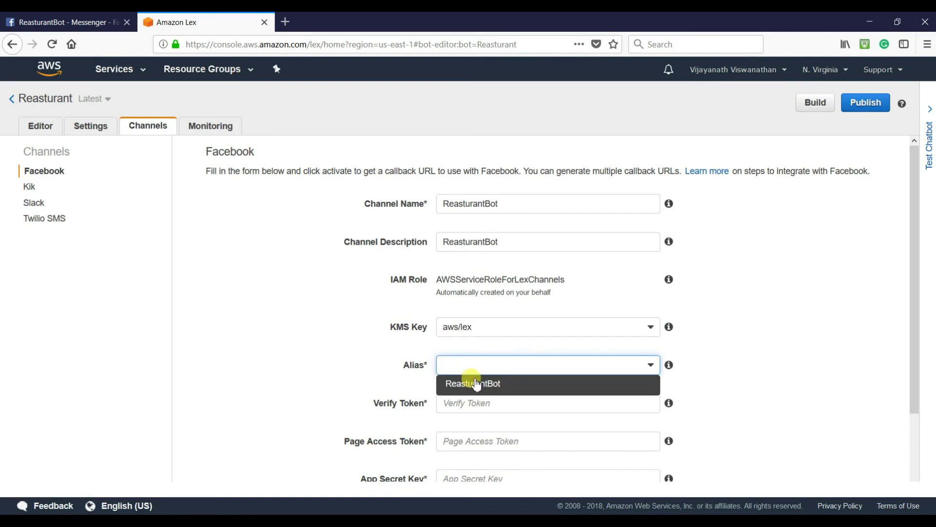
pyautogui.click(468, 383)
pyautogui.scroll(-2, 541, 369)
pyautogui.click(468, 313)
pyautogui.hotkey('ctrl', 'v')
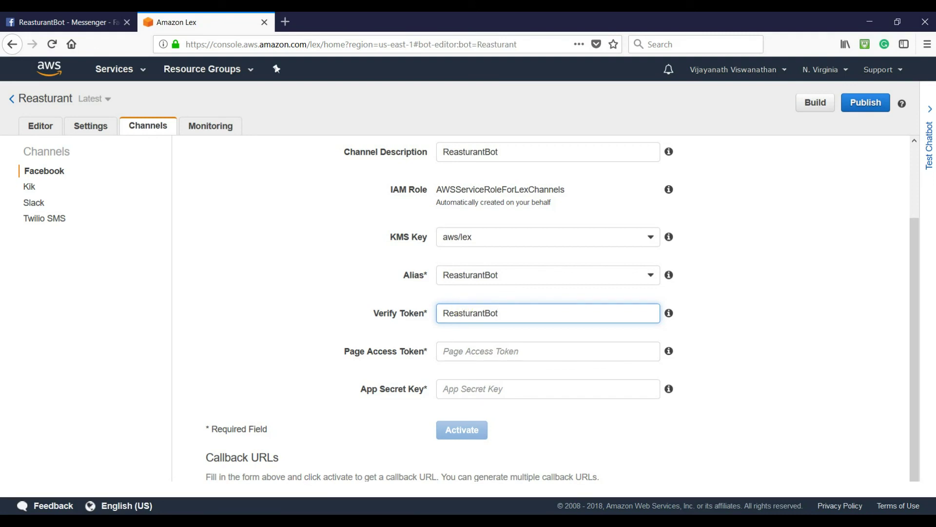
# - Record the ReasturantBot verify token on a new line in the Notepad notes
pyautogui.hotkey('alt', 'Tab')
pyautogui.click(199, 138)
pyautogui.press('Return')
pyautogui.press('Return')
pyautogui.hotkey('ctrl', 'v')
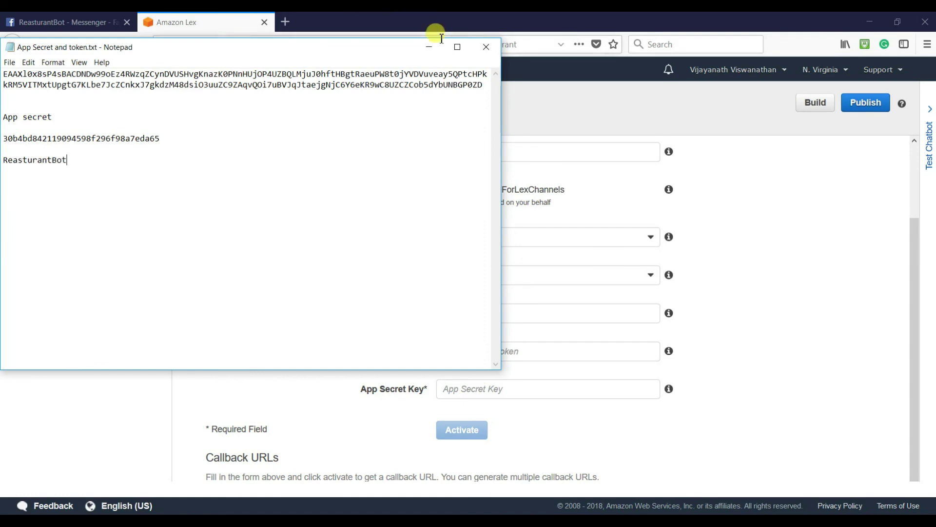
pyautogui.click(429, 47)
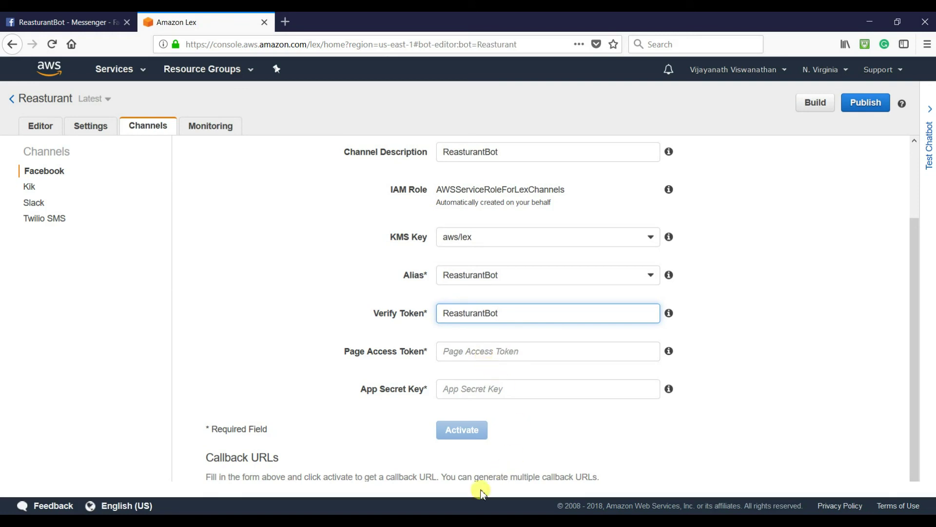
# - Copy the page access token from the notes into the Page Access Token field
pyautogui.click(437, 520)
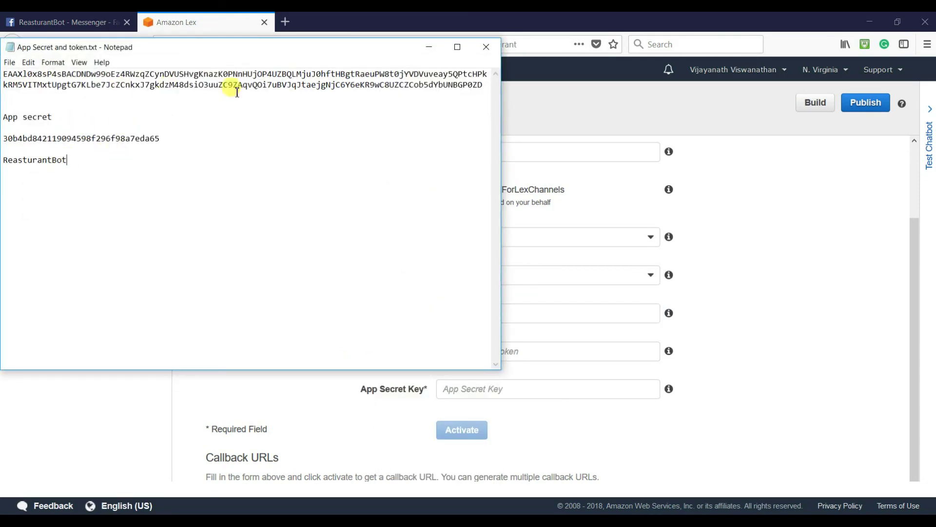
pyautogui.moveTo(487, 84); pyautogui.dragTo(9, 71)
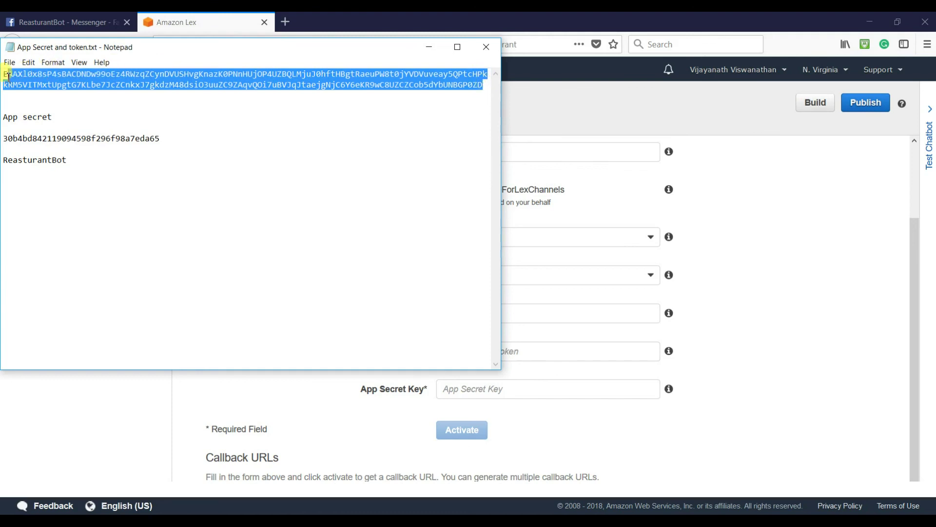
pyautogui.rightClick(10, 77)
pyautogui.click(45, 114)
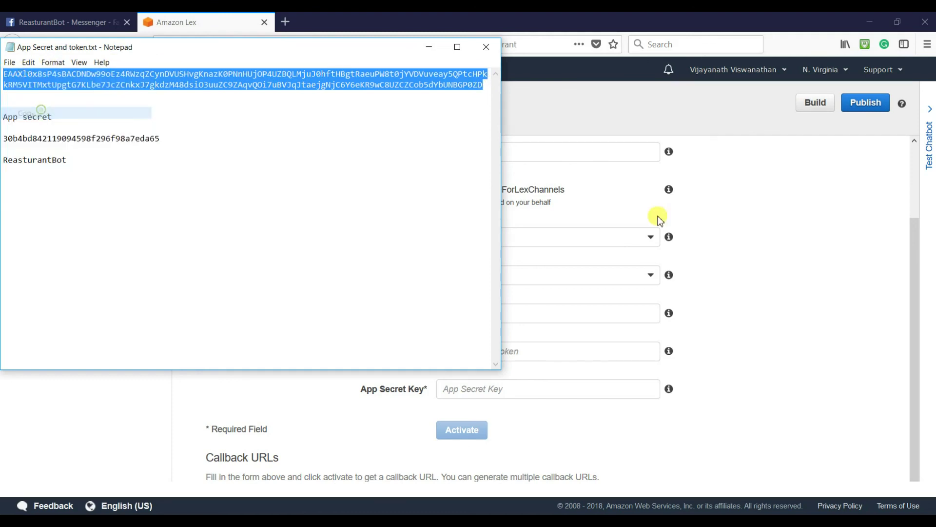
pyautogui.click(734, 275)
pyautogui.click(470, 351)
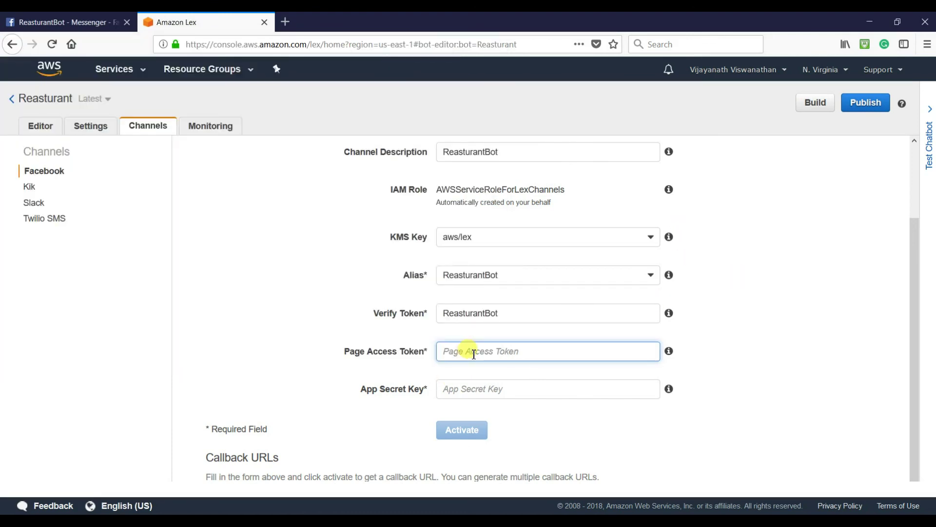
pyautogui.hotkey('ctrl', 'v')
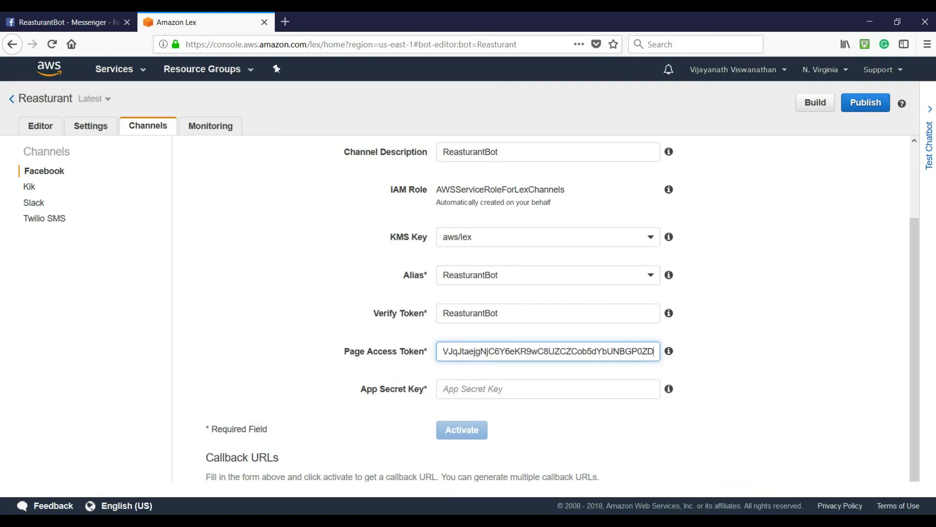
# - Fill in the App Secret Key from the notes and activate the Facebook channel
pyautogui.hotkey('alt', 'Tab')
pyautogui.moveTo(161, 140); pyautogui.dragTo(3, 139)
pyautogui.rightClick(3, 140)
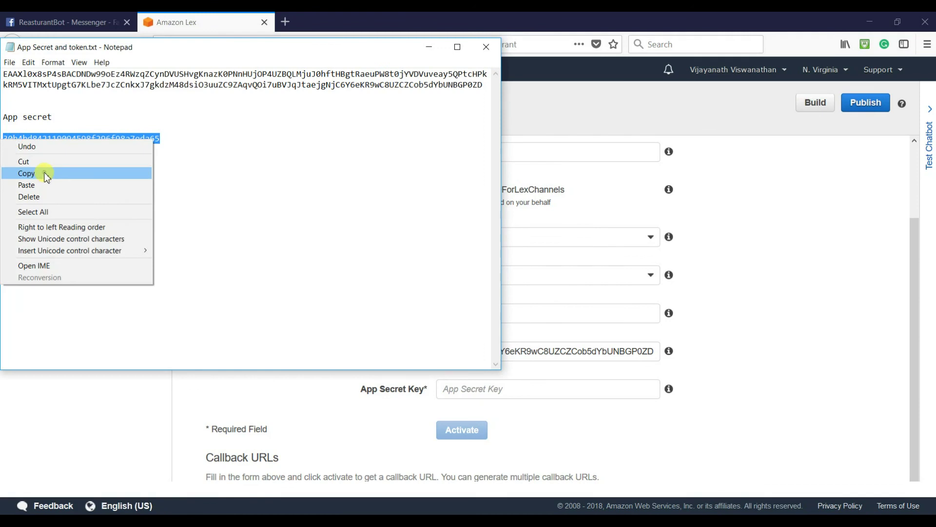
pyautogui.click(46, 174)
pyautogui.click(509, 388)
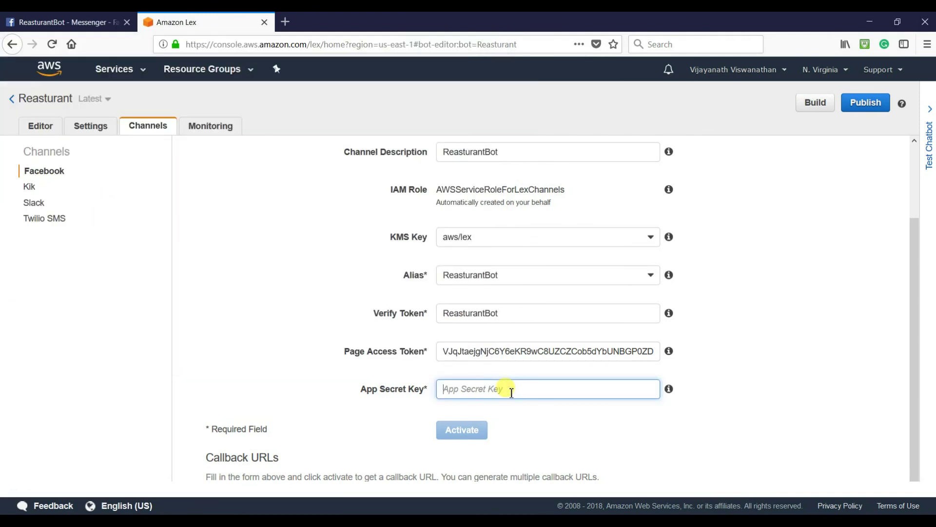
pyautogui.hotkey('ctrl', 'v')
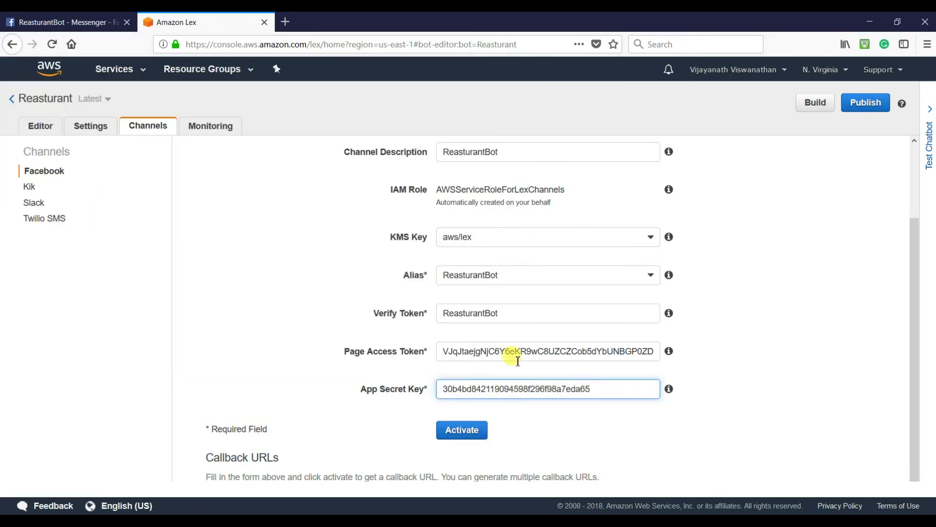
pyautogui.click(462, 432)
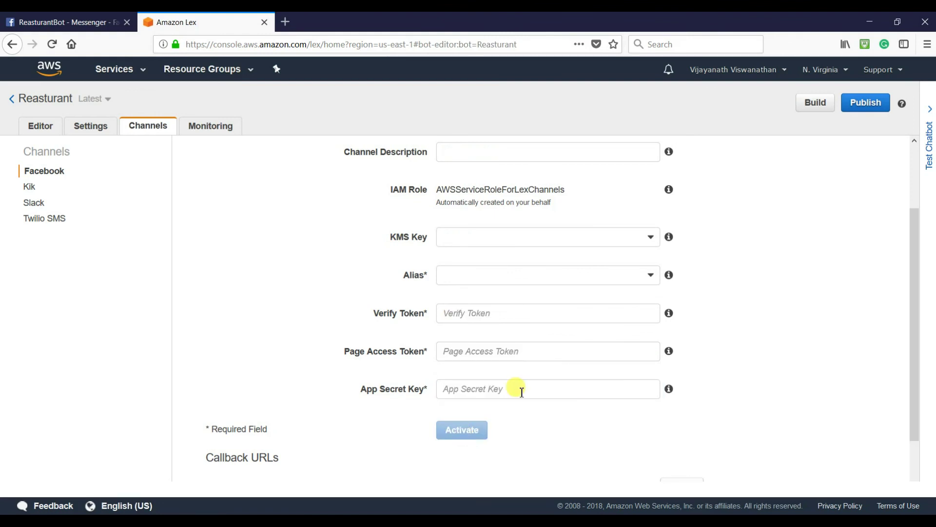
# - Paste the ReasturantBot Facebook endpoint URL into Notepad on a new line below ReasturantBot
pyautogui.scroll(-2, 515, 390)
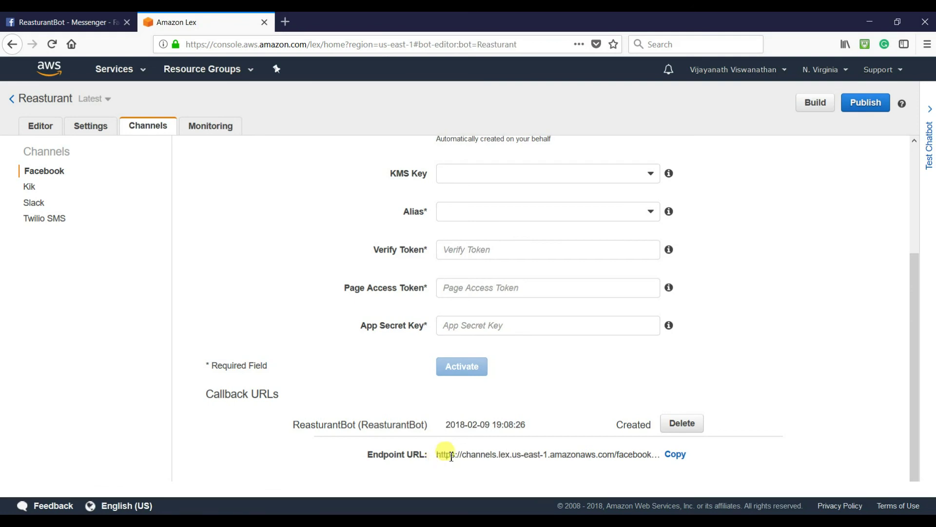
pyautogui.click(675, 454)
pyautogui.hotkey('alt', 'Tab')
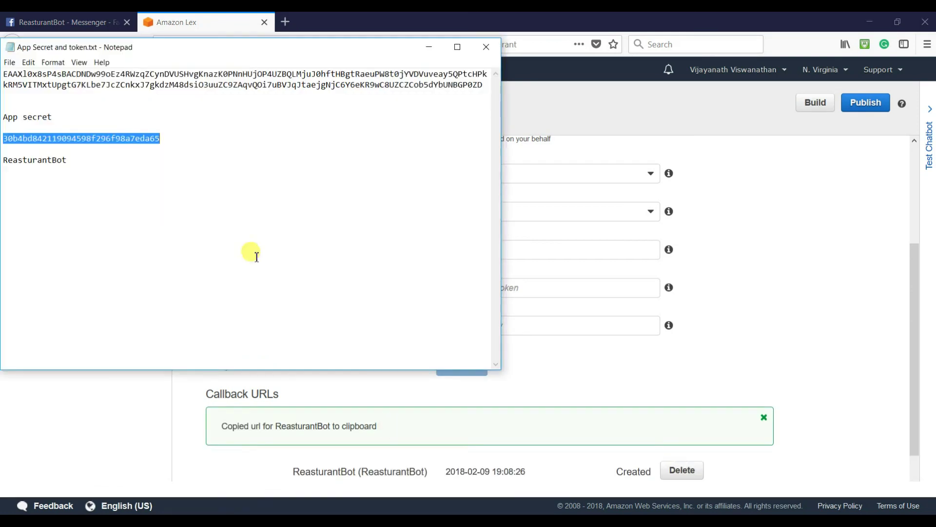
pyautogui.click(100, 155)
pyautogui.press('Return')
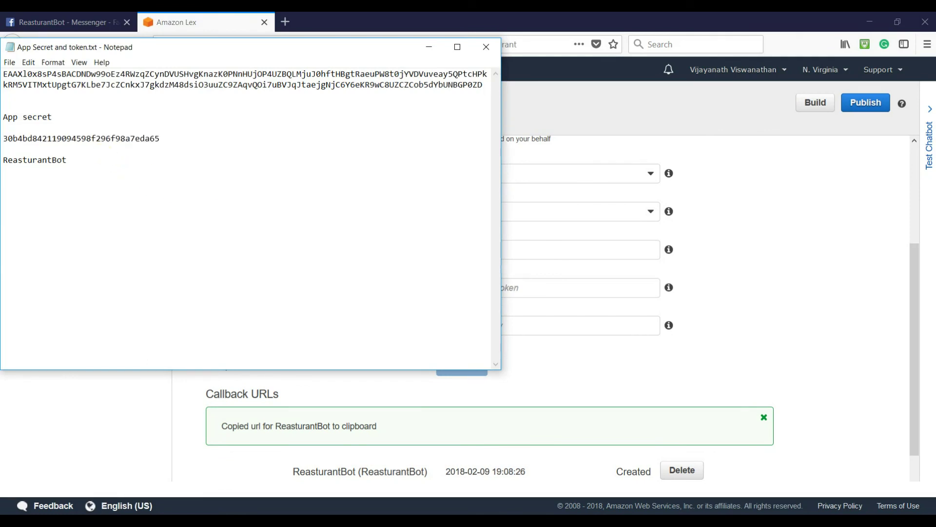
pyautogui.hotkey('ctrl', 'v')
pyautogui.click(429, 46)
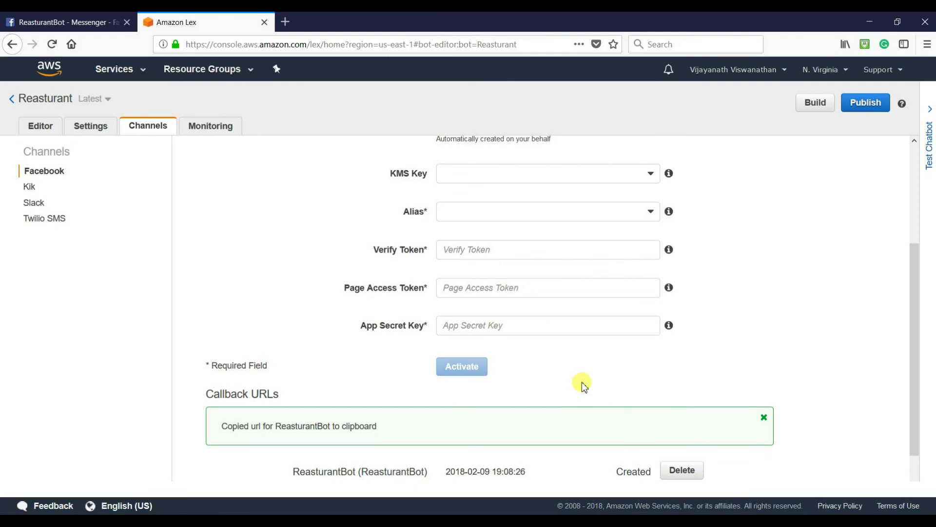
pyautogui.hotkey('ctrl', 'Tab')
# - Start the Messenger webhook setup, subscribing to messaging_postbacks and messaging_optins events
pyautogui.click(285, 49)
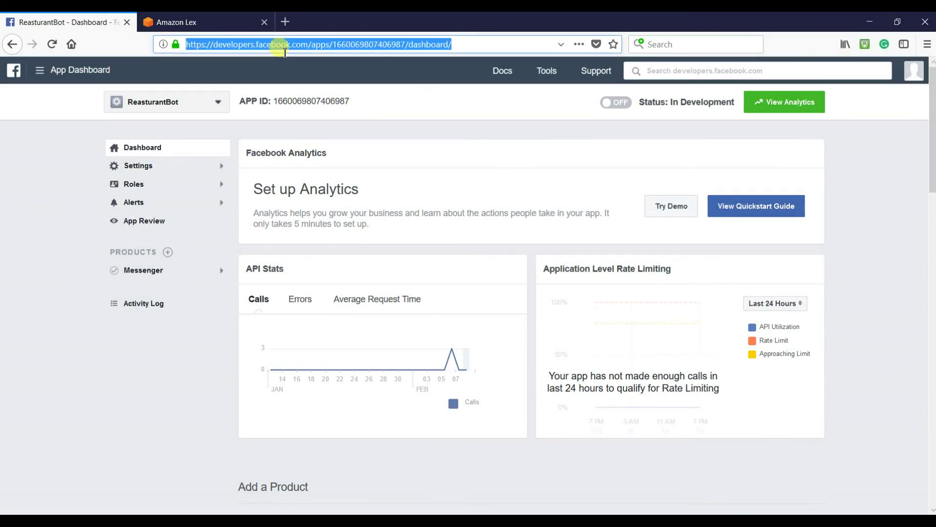
pyautogui.click(168, 271)
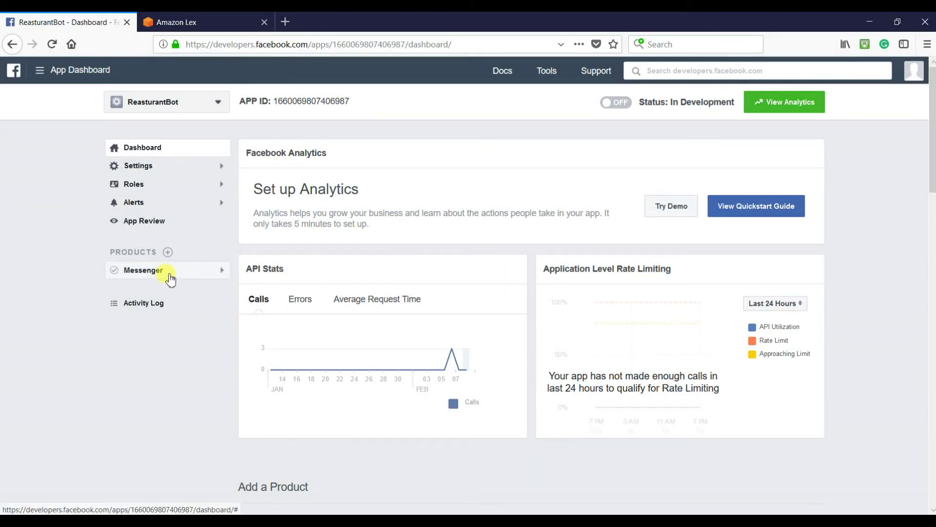
pyautogui.click(145, 295)
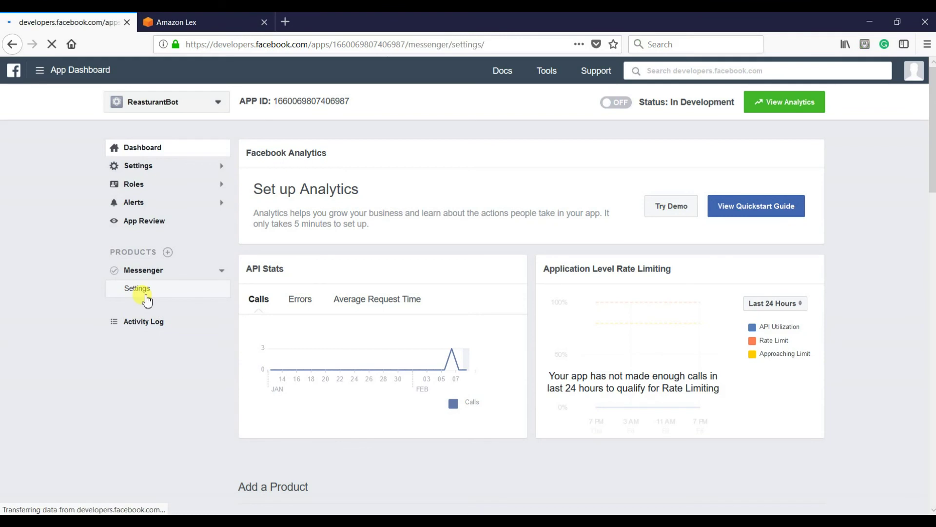
pyautogui.scroll(-8, 463, 306)
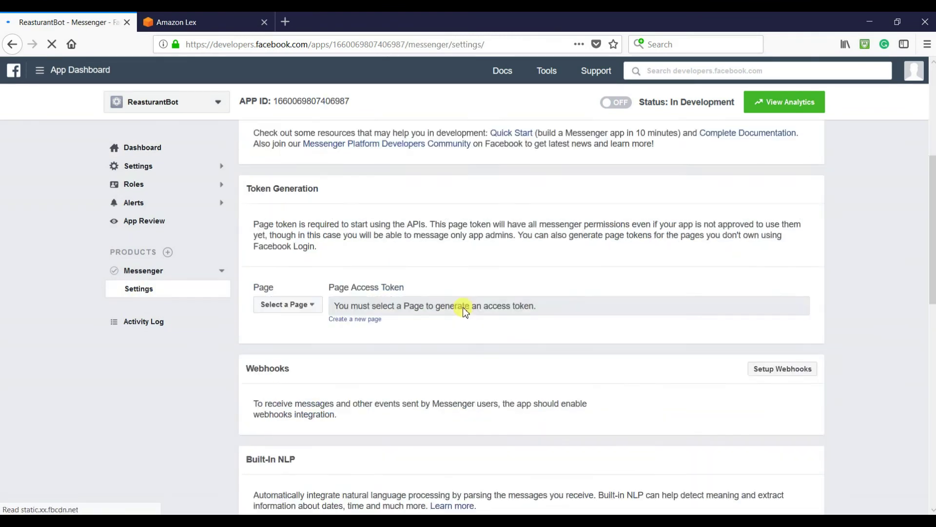
pyautogui.scroll(3, 464, 306)
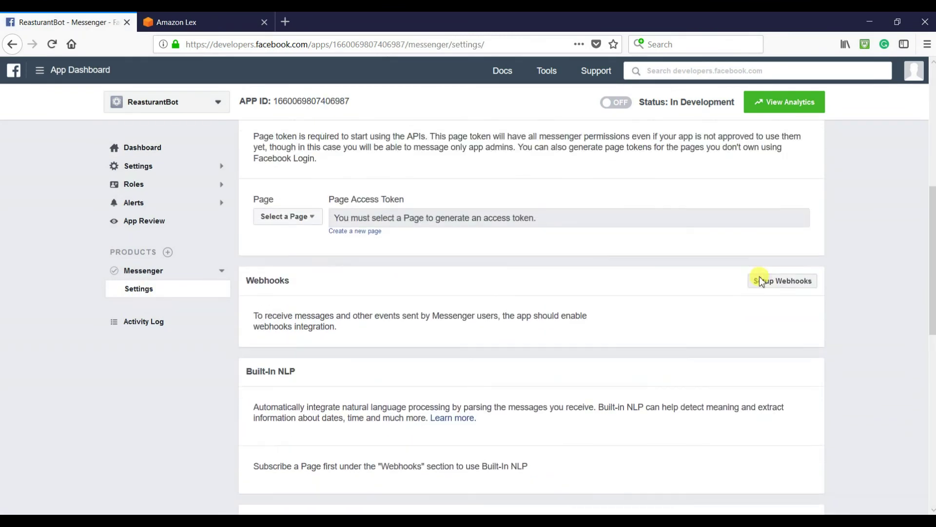
pyautogui.click(764, 288)
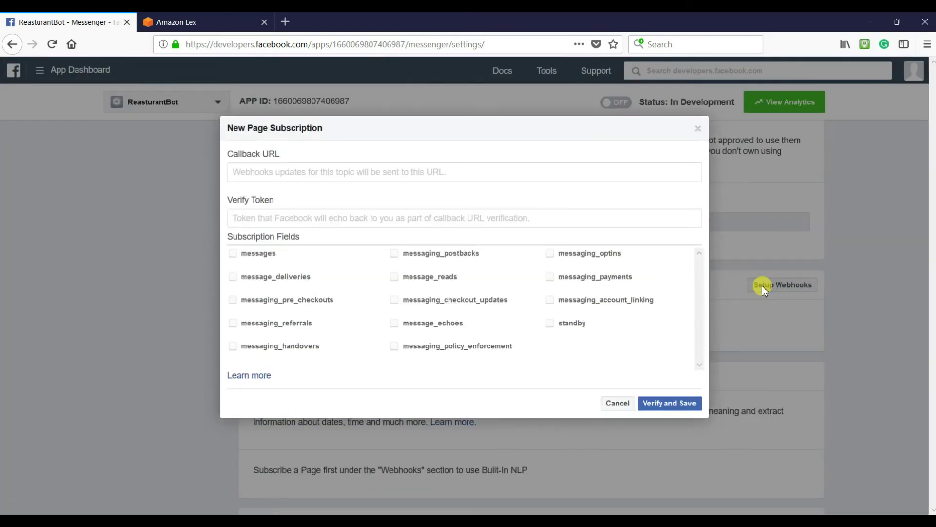
pyautogui.click(394, 253)
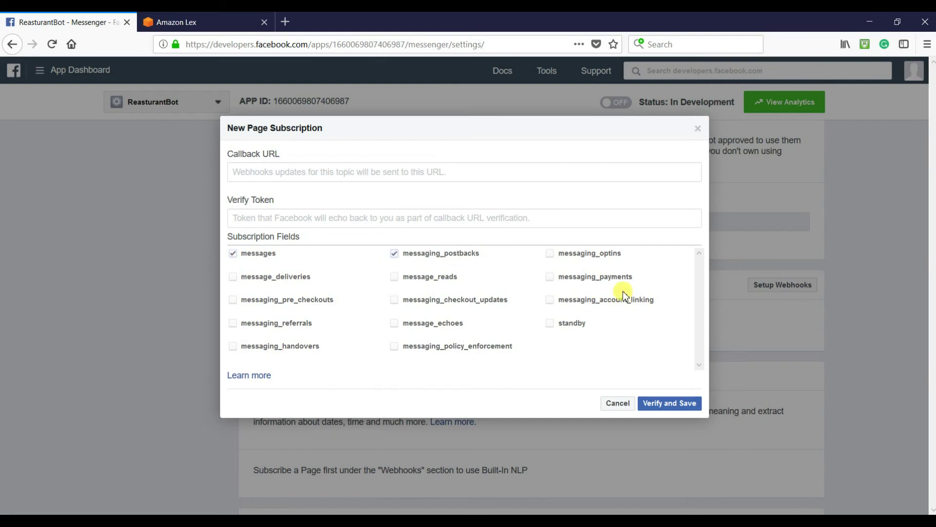
pyautogui.click(550, 254)
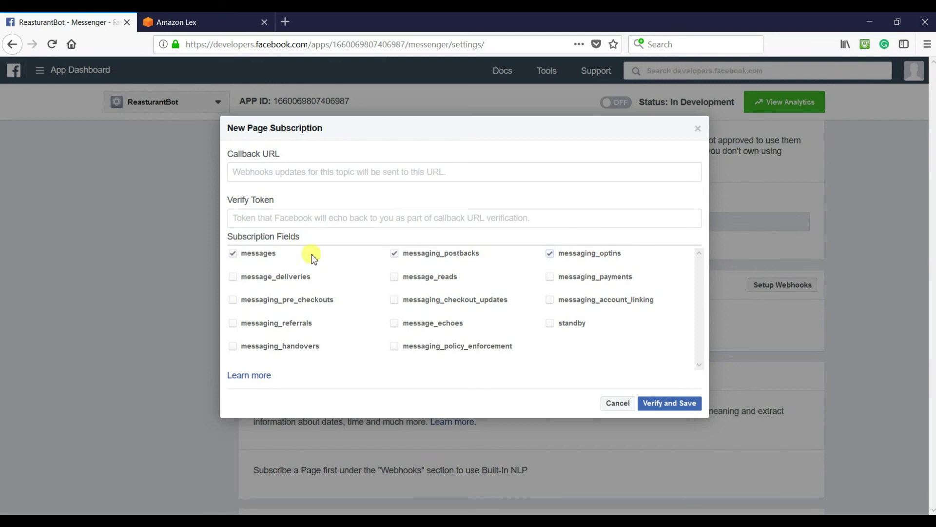
# - Paste the Lex webhook URL from the notes as the Callback URL
pyautogui.hotkey('alt', 'Tab')
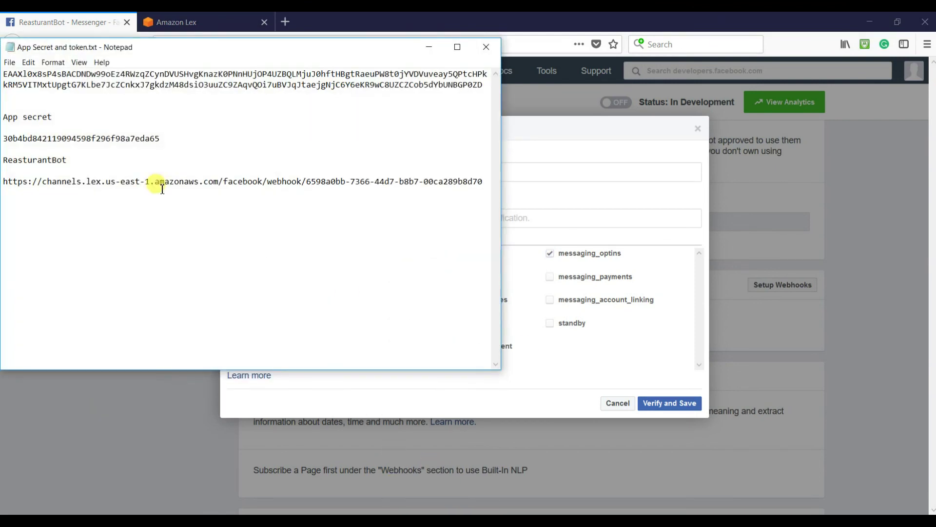
pyautogui.moveTo(481, 182); pyautogui.dragTo(2, 182)
pyautogui.rightClick(11, 187)
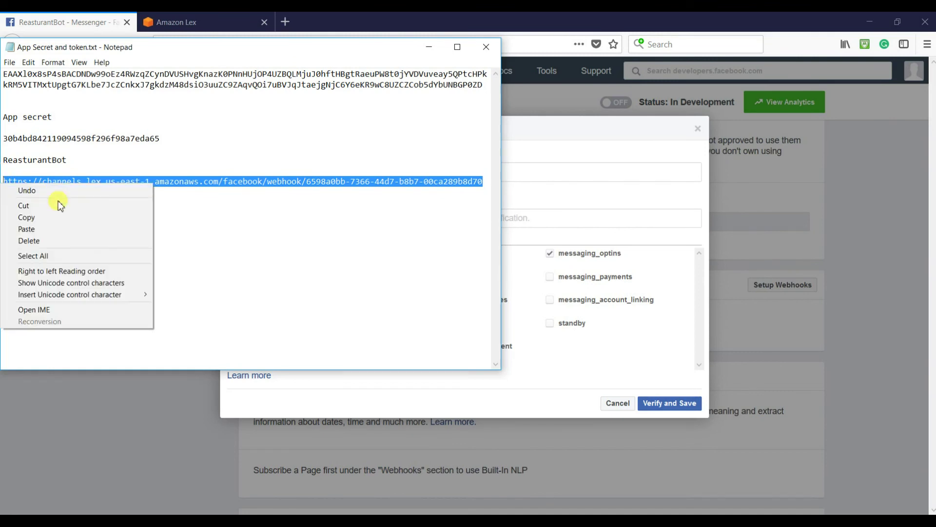
pyautogui.click(42, 220)
pyautogui.click(429, 46)
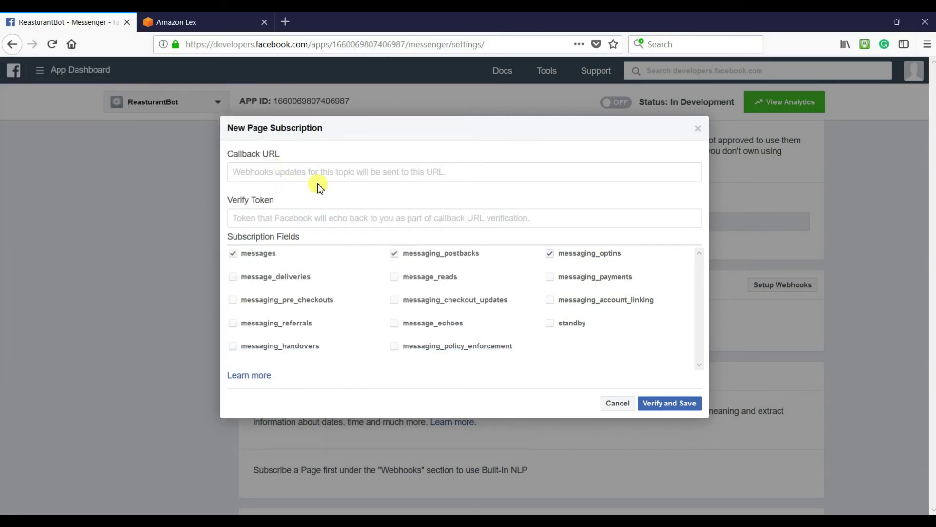
pyautogui.hotkey('alt', 'Tab')
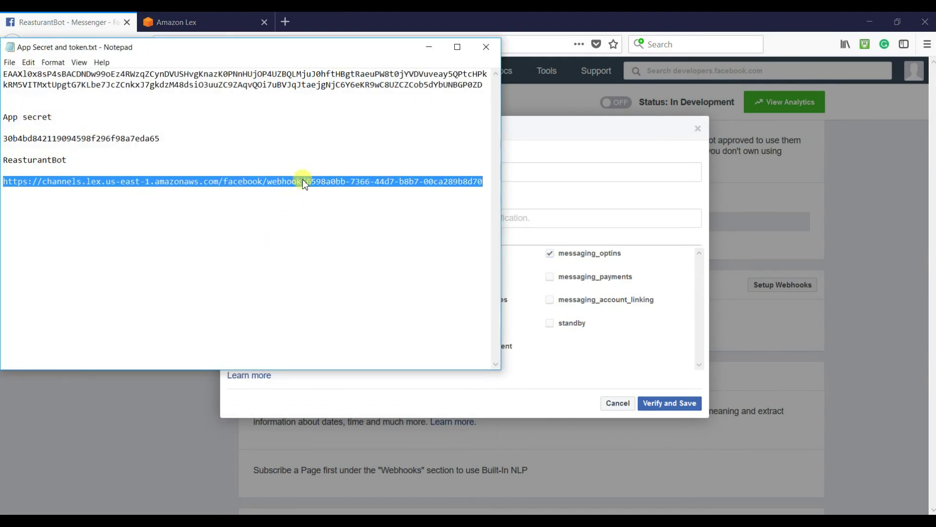
pyautogui.rightClick(303, 180)
pyautogui.click(248, 214)
pyautogui.click(580, 174)
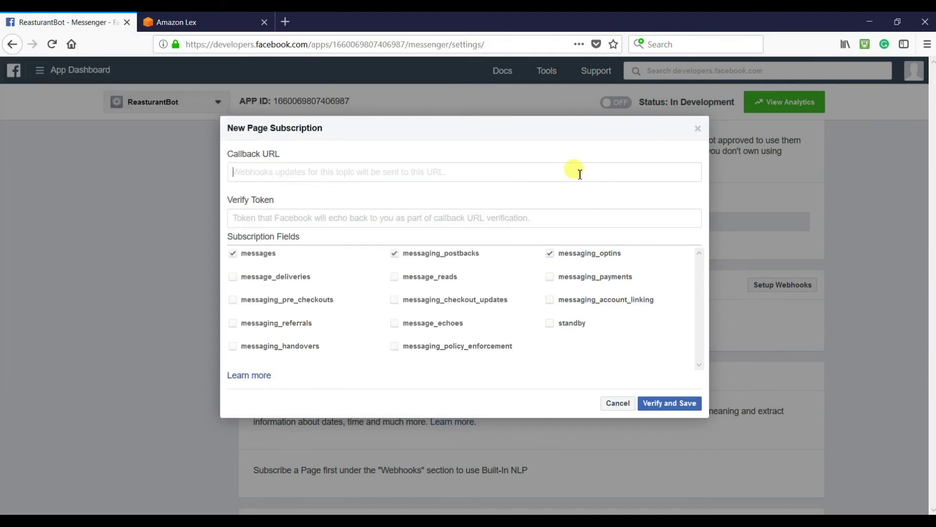
pyautogui.hotkey('ctrl', 'v')
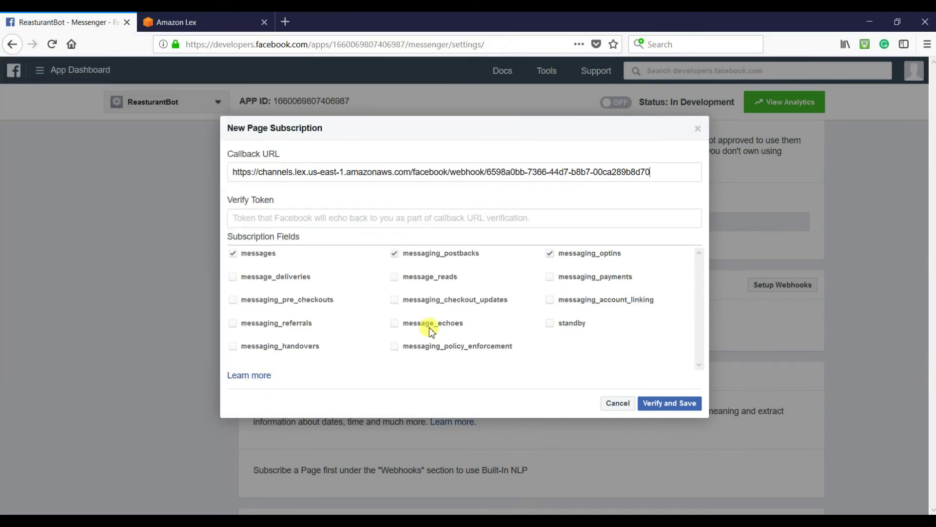
# - Set the verify token to ReasturantBot, then verify and save the webhook
pyautogui.hotkey('alt', 'Tab')
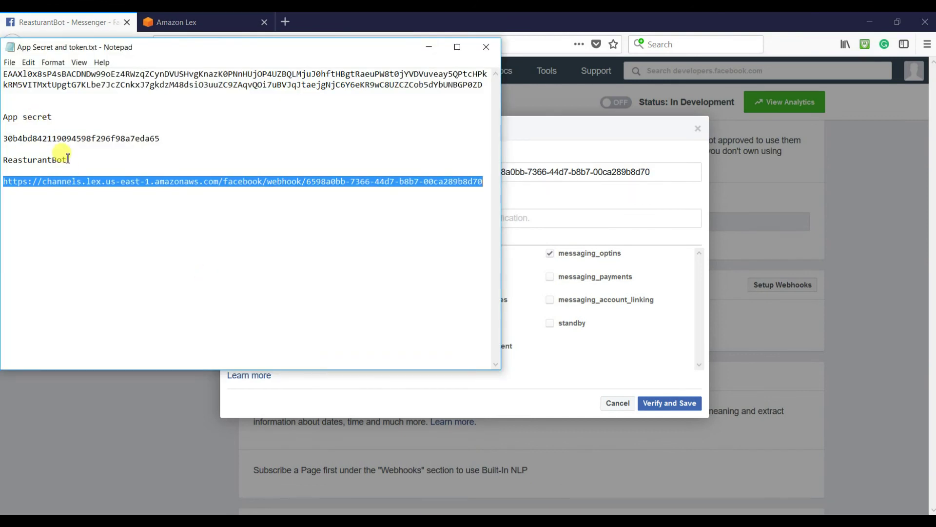
pyautogui.moveTo(68, 159); pyautogui.dragTo(4, 159)
pyautogui.rightClick(16, 159)
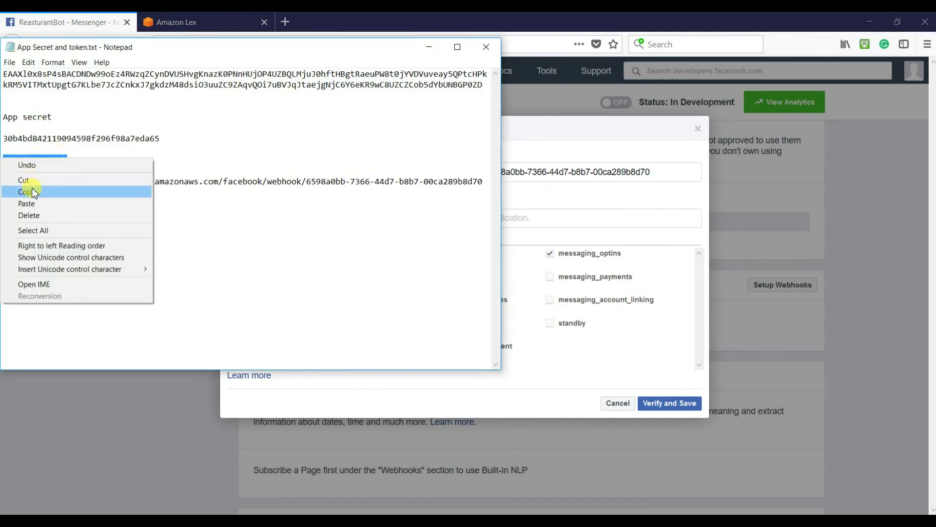
pyautogui.click(29, 187)
pyautogui.click(537, 220)
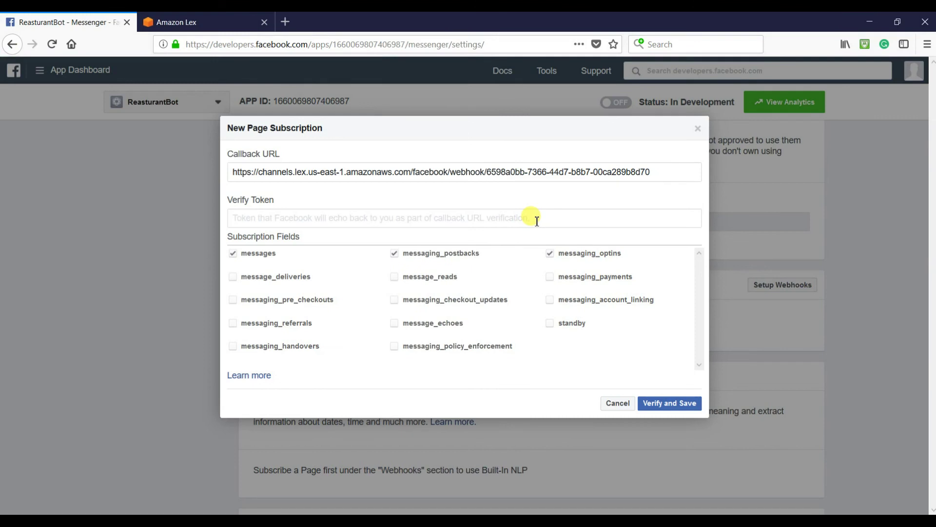
pyautogui.hotkey('ctrl', 'v')
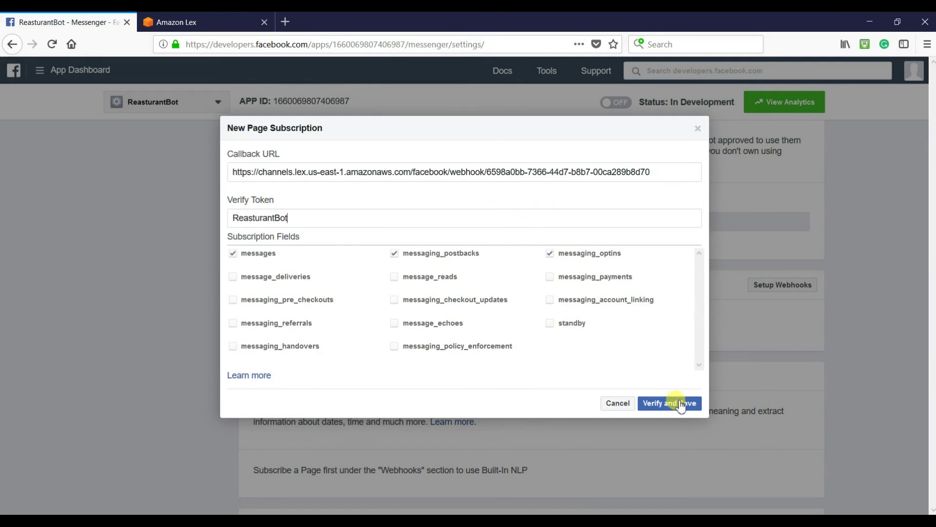
pyautogui.click(675, 407)
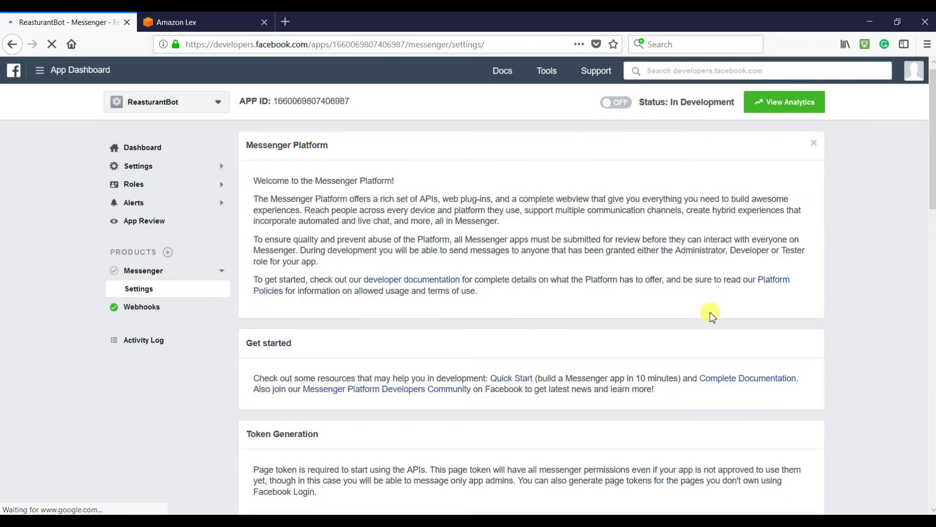
# - Select the Myreasturant page in the Webhooks section and subscribe it to the webhook
pyautogui.scroll(-4, 709, 312)
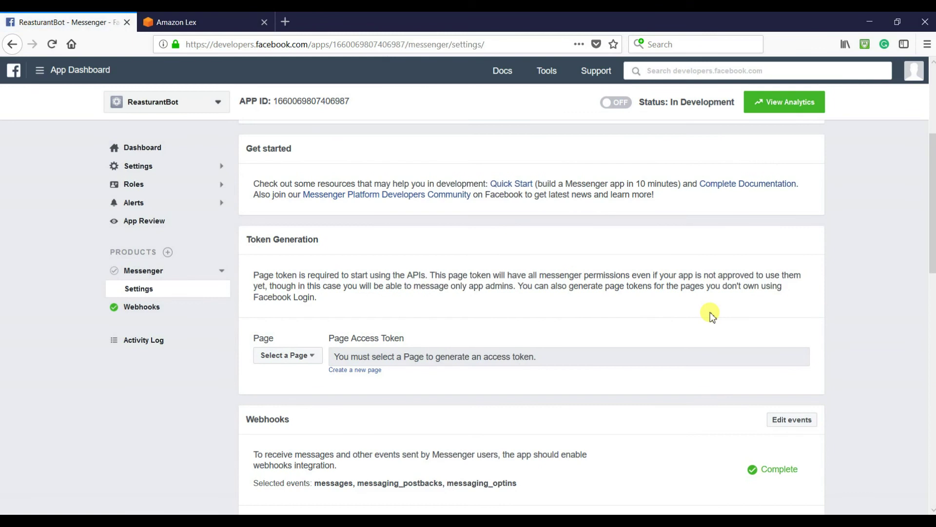
pyautogui.scroll(-5, 710, 312)
pyautogui.click(520, 264)
pyautogui.click(517, 275)
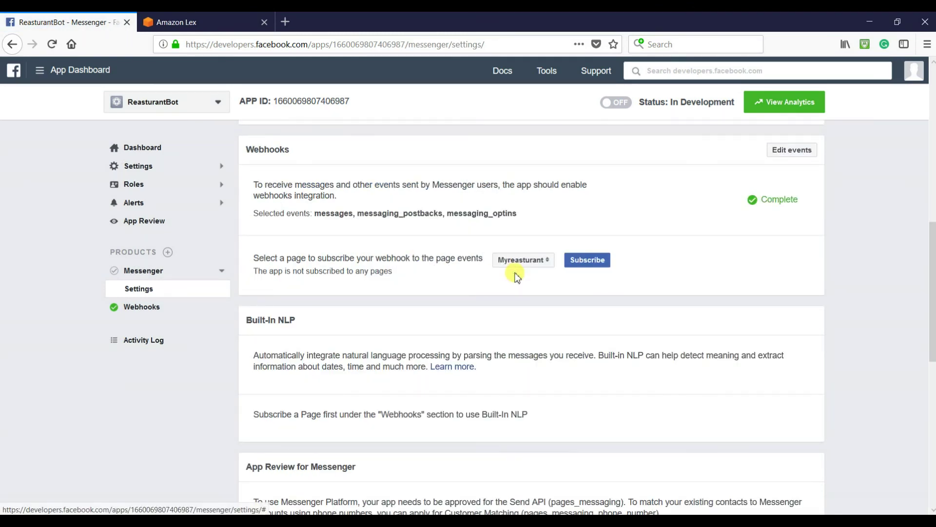
pyautogui.click(594, 265)
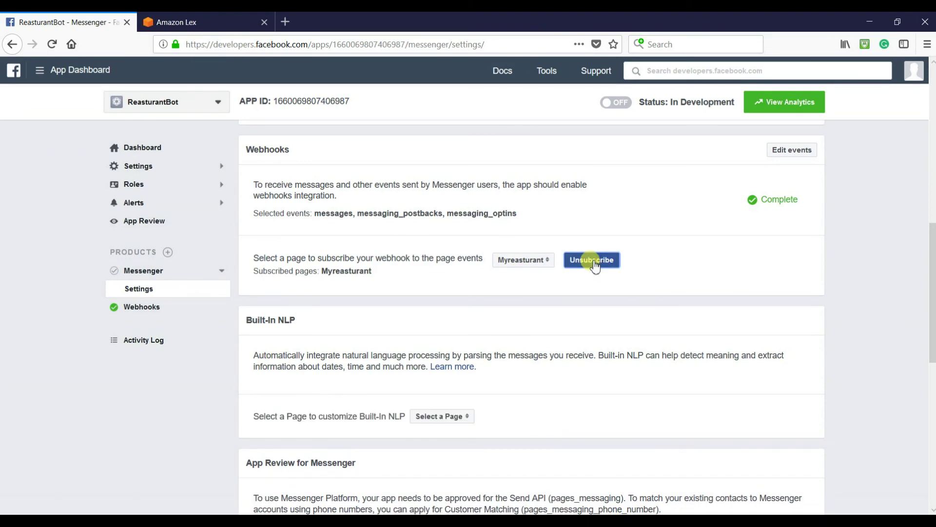
pyautogui.scroll(2, 594, 266)
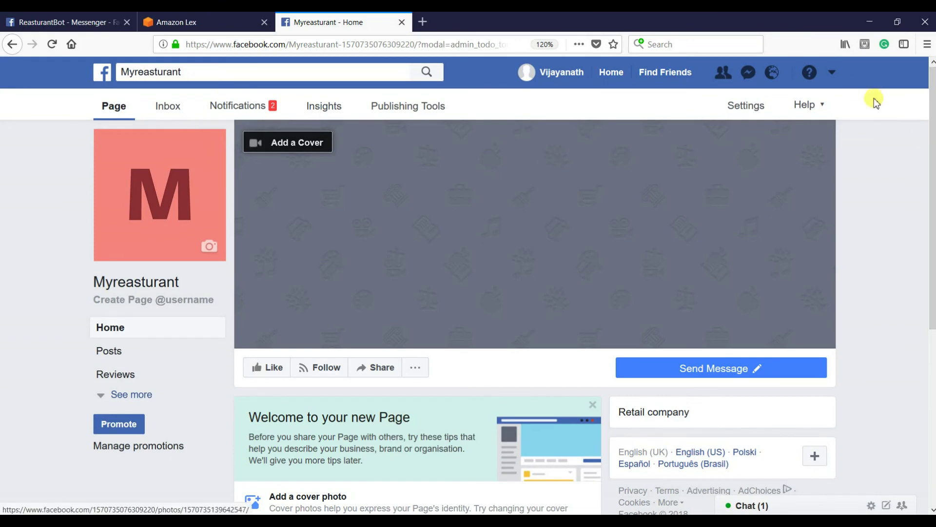
# - Go to the Myreasturant page, open its Test Button chat, and focus the message box
pyautogui.click(829, 73)
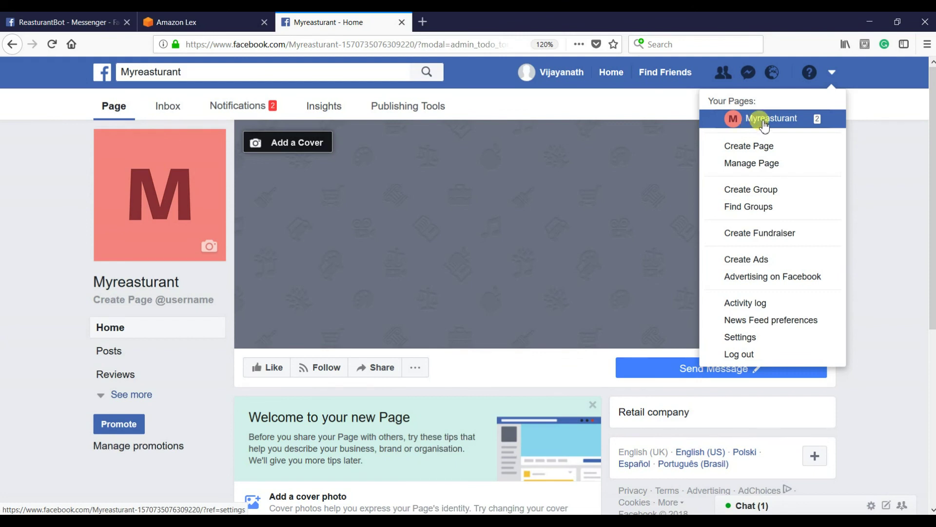
pyautogui.click(763, 123)
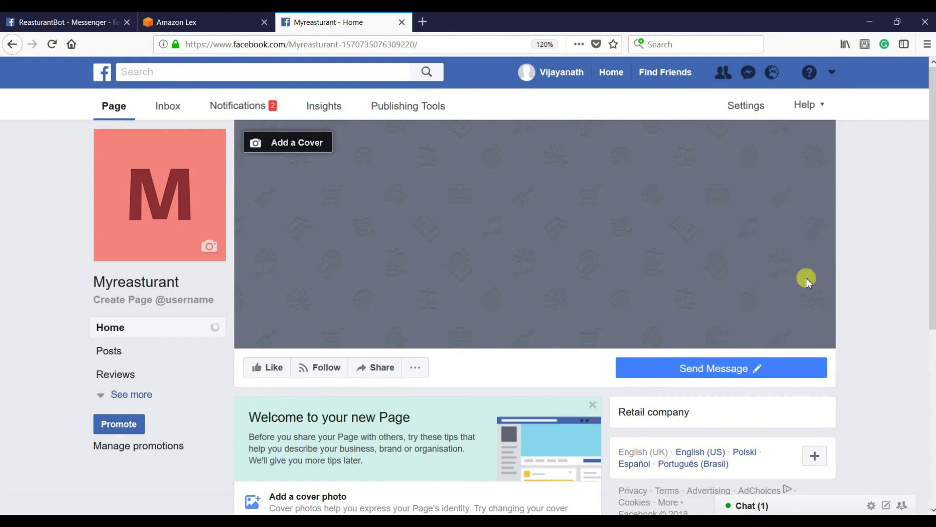
pyautogui.scroll(-3, 807, 280)
pyautogui.moveTo(675, 290)
pyautogui.click(656, 314)
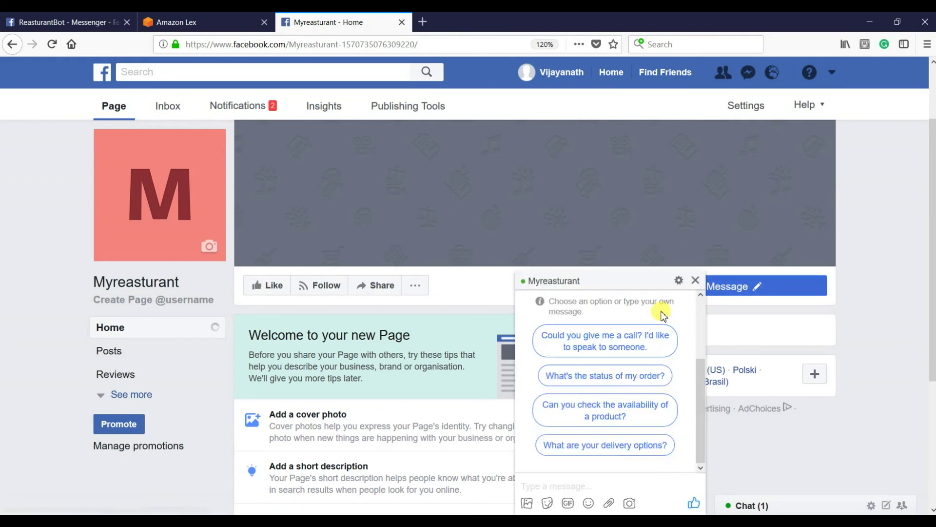
pyautogui.click(593, 487)
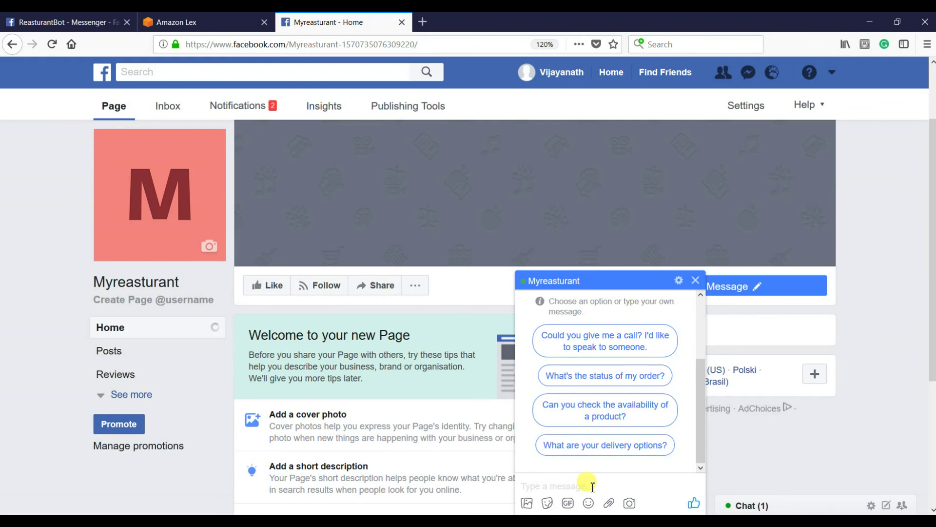
# - Ask the bot 'what time do you open?', then 'Where do you locate?' and answer Bristol
pyautogui.write('what time do you open?')
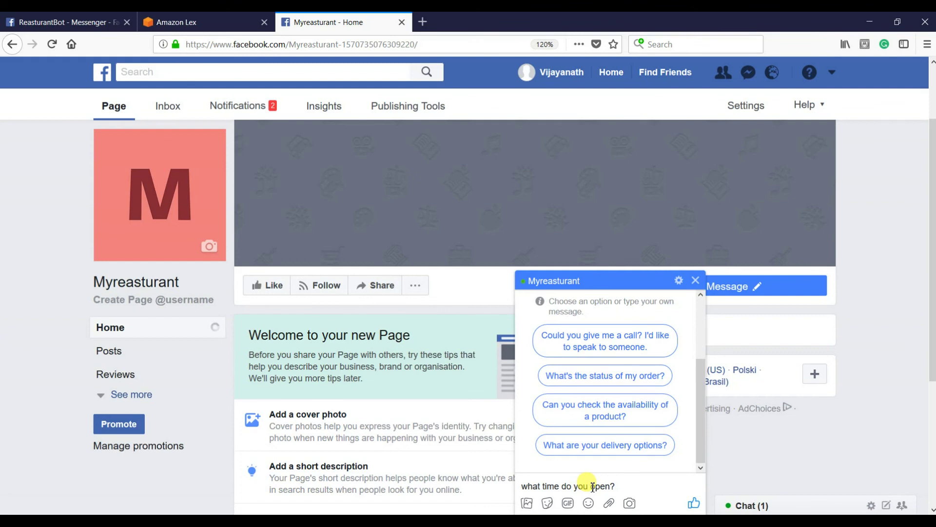
pyautogui.press('Return')
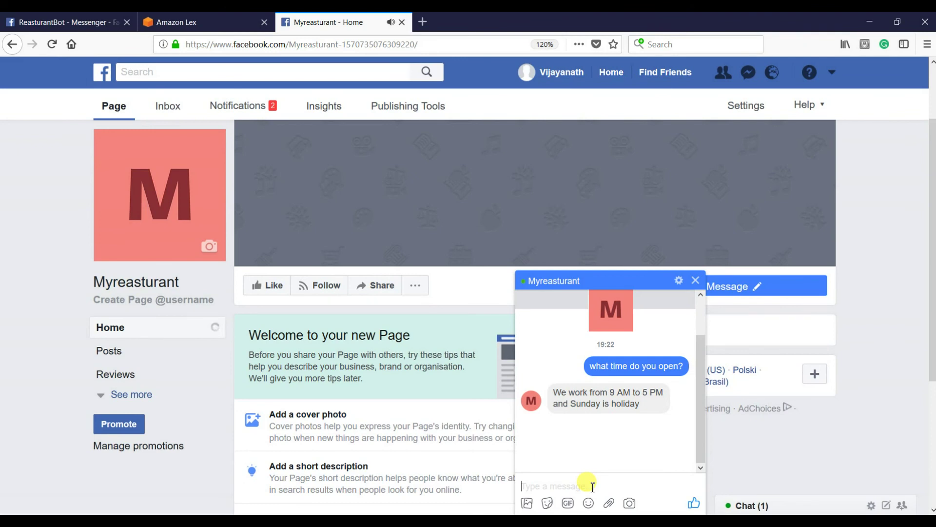
pyautogui.write('When')
pyautogui.press('BackSpace')
pyautogui.write('t')
pyautogui.write('re do you ')
pyautogui.write('locate?')
pyautogui.press('Return')
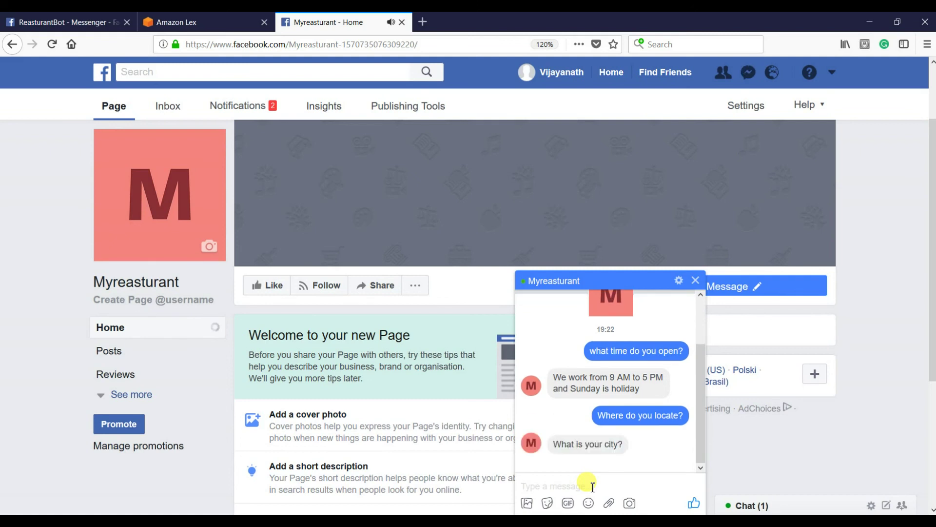
pyautogui.write('Bristol')
pyautogui.press('Return')
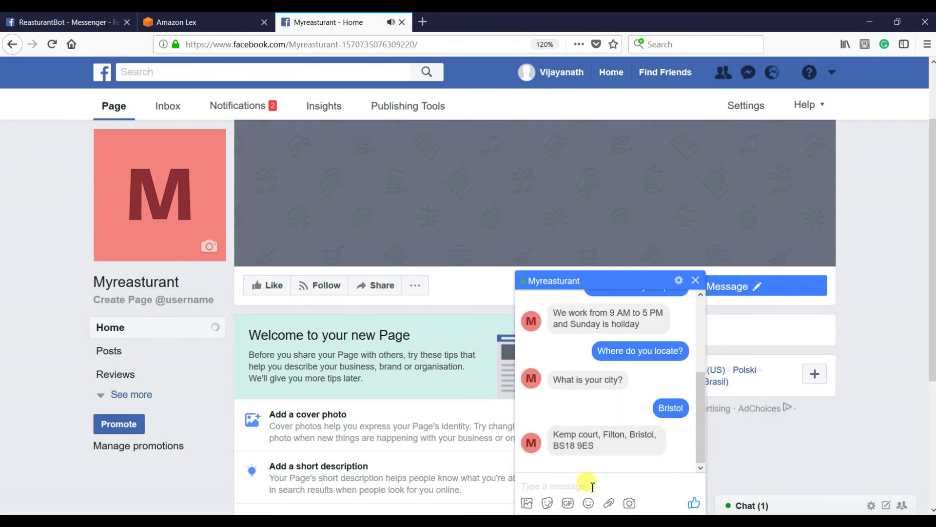
# - Ask 'Where do you locate?' again and answer London to get the London address
pyautogui.write('Where do you locate?')
pyautogui.press('Return')
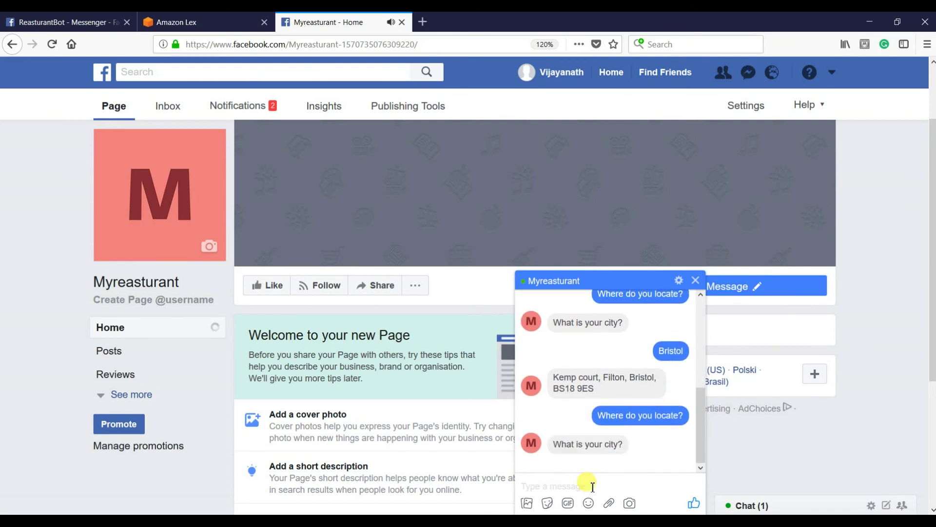
pyautogui.write('London')
pyautogui.press('Return')
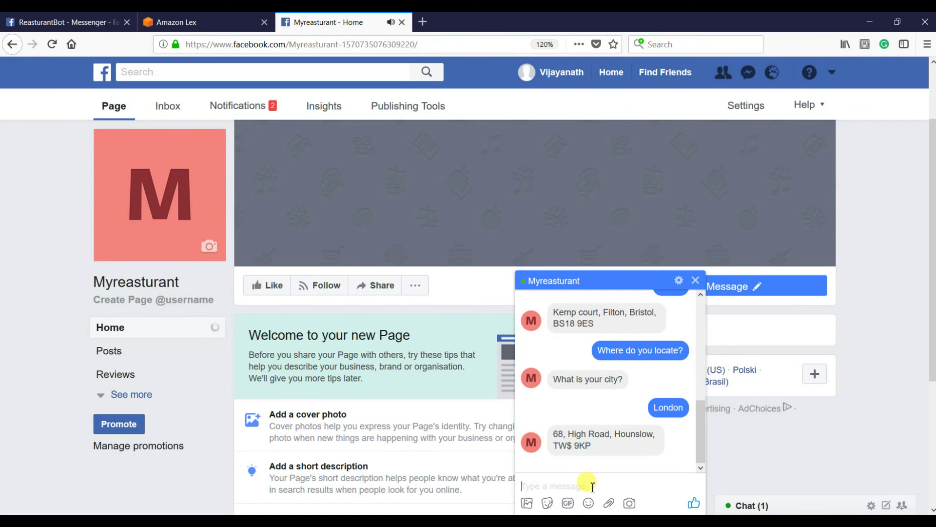
# - Send the small-talk message 'Hey what's up?' to the bot twice
pyautogui.write("Hey what's up?")
pyautogui.press('Return')
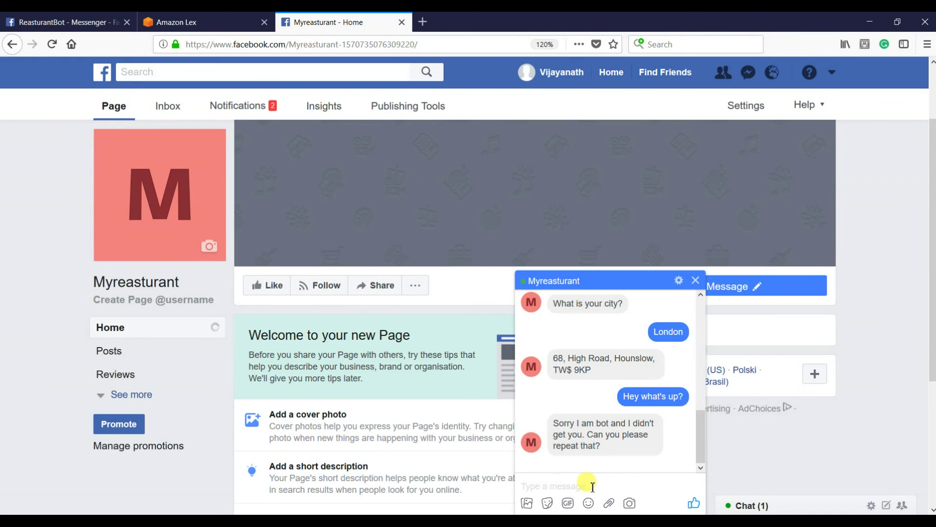
pyautogui.write("Hey what's up?")
pyautogui.press('Return')
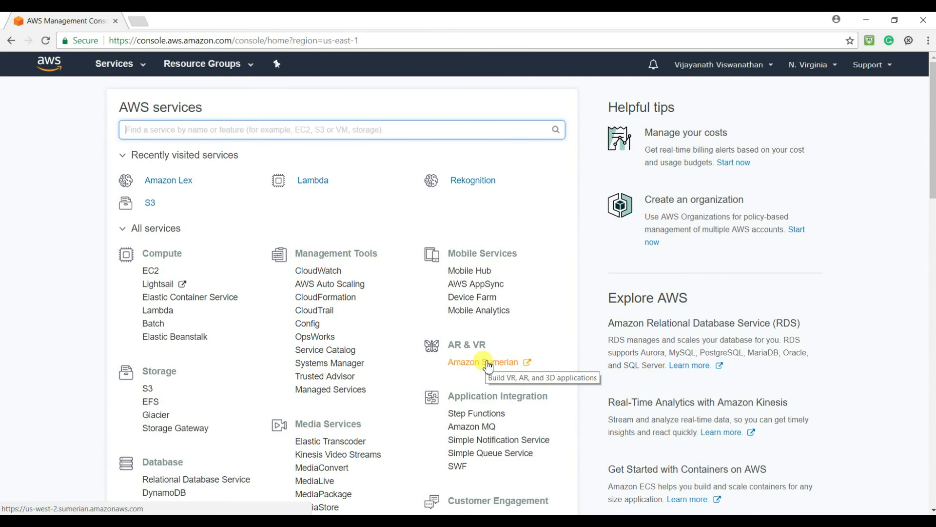
# - Open Amazon Lex from the recently visited services to list the Reasturant bot
pyautogui.click(171, 182)
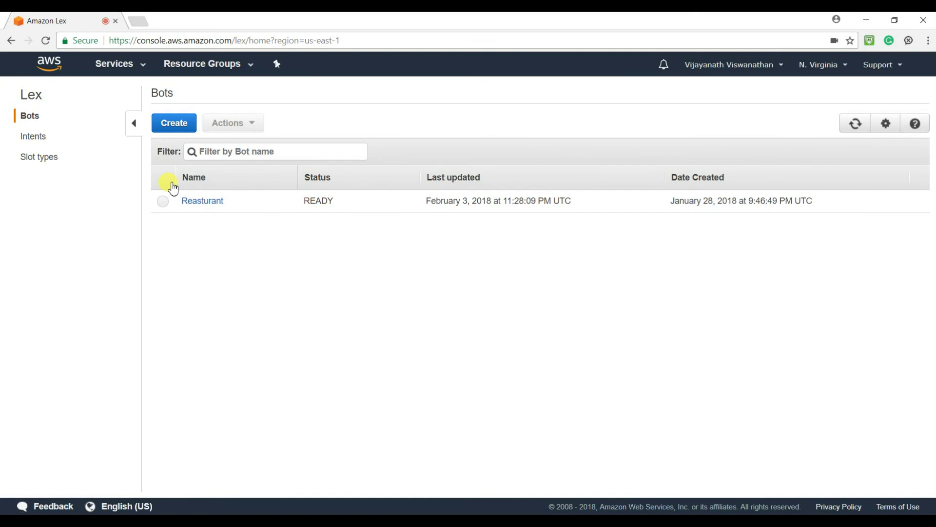
# - Open the Reasturant bot's WorkingHours intent with the Test Bot chat panel beside it
pyautogui.click(203, 202)
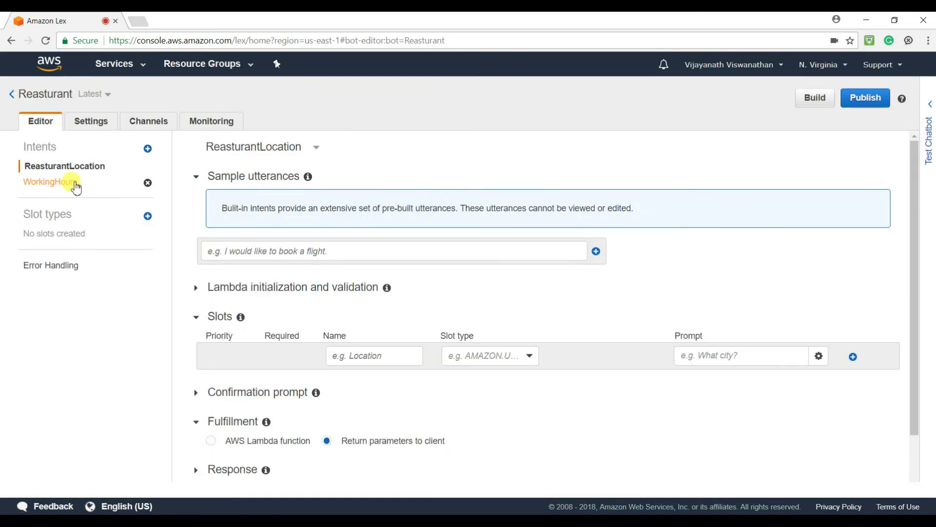
pyautogui.click(70, 184)
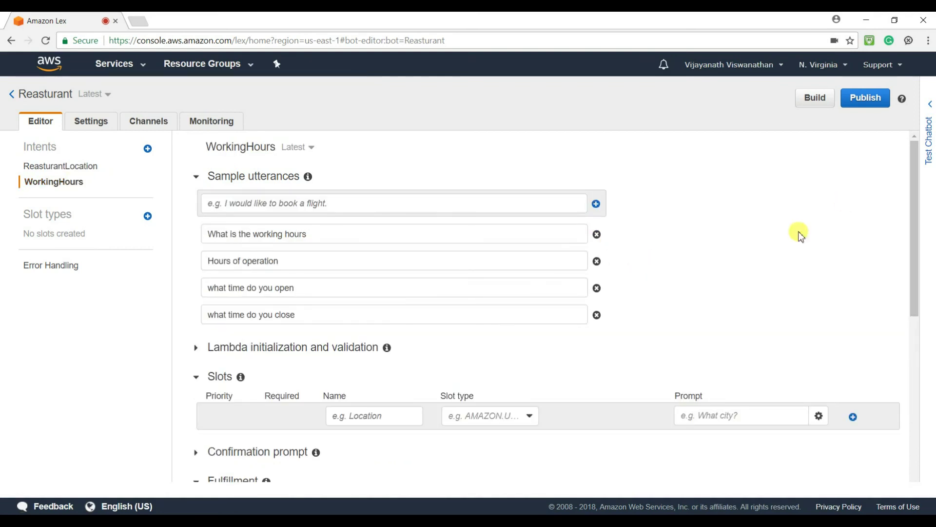
pyautogui.click(930, 143)
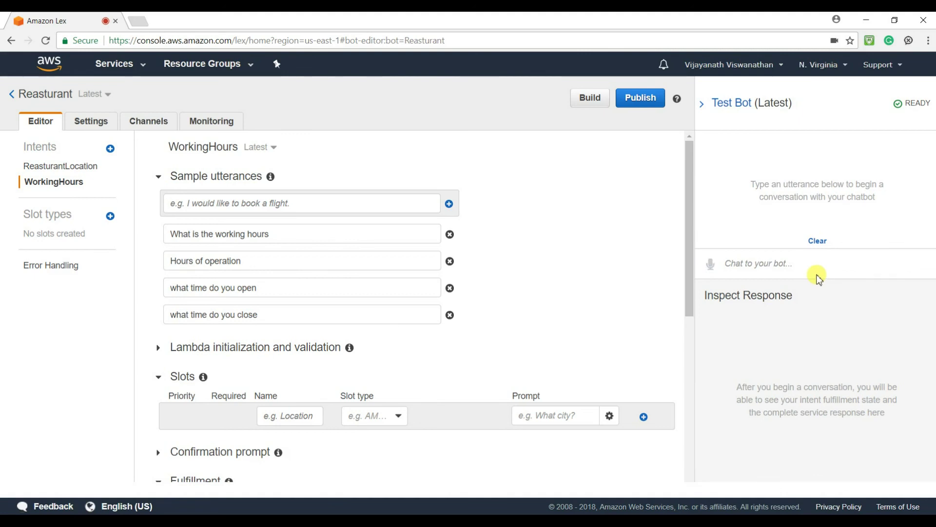
# - Ask the test bot a location question by voice, check the empty Location slot, then clear the chat
pyautogui.click(710, 264)
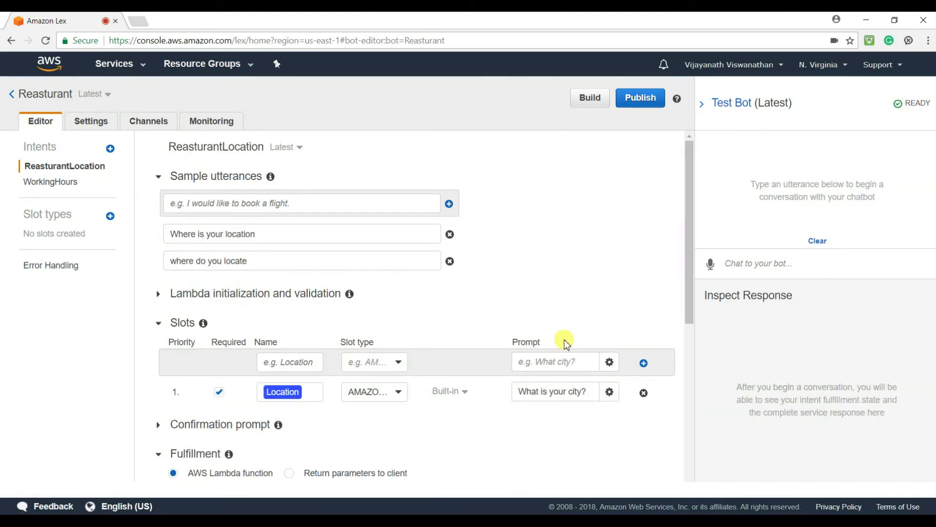
pyautogui.click(710, 265)
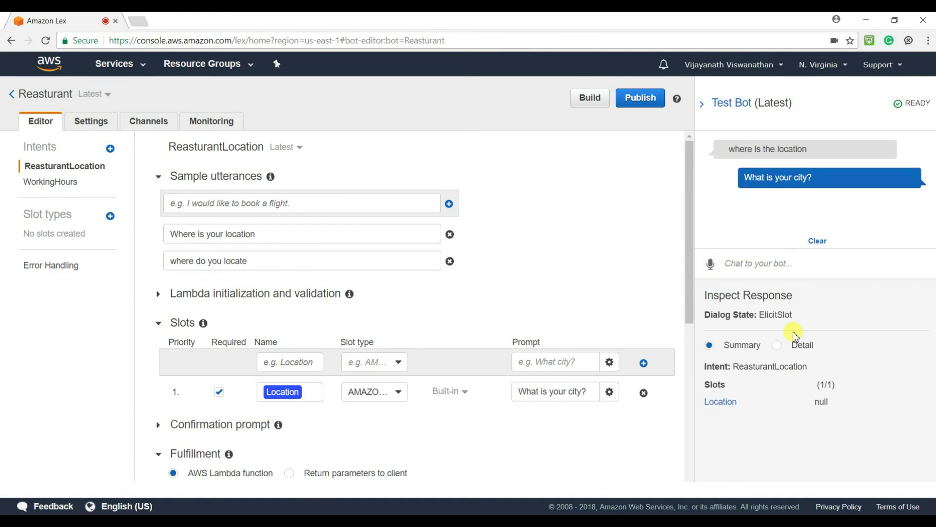
pyautogui.click(712, 266)
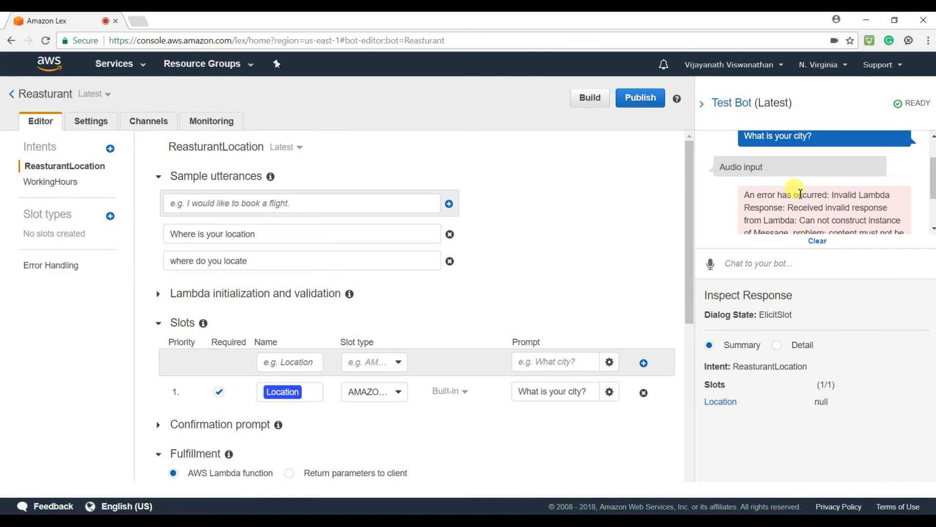
pyautogui.scroll(-2, 800, 194)
pyautogui.scroll(2, 798, 192)
pyautogui.scroll(-2, 798, 192)
pyautogui.moveTo(835, 403); pyautogui.dragTo(812, 404)
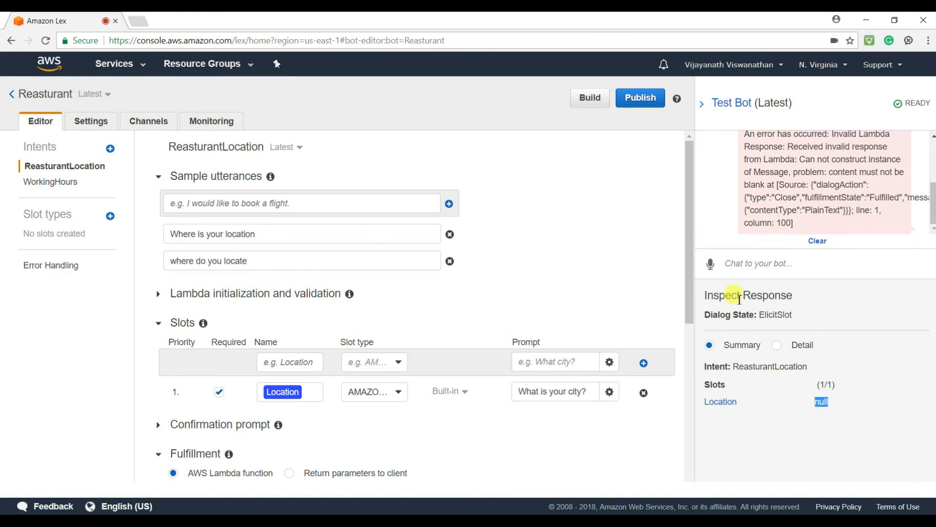
pyautogui.click(817, 241)
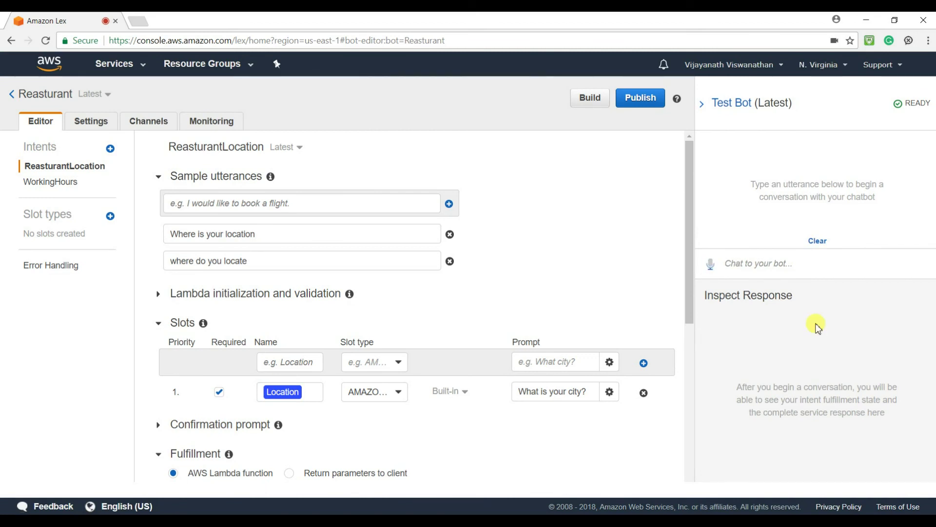
# - Ask the location question again and answer London to get the Hounslow address
pyautogui.click(711, 264)
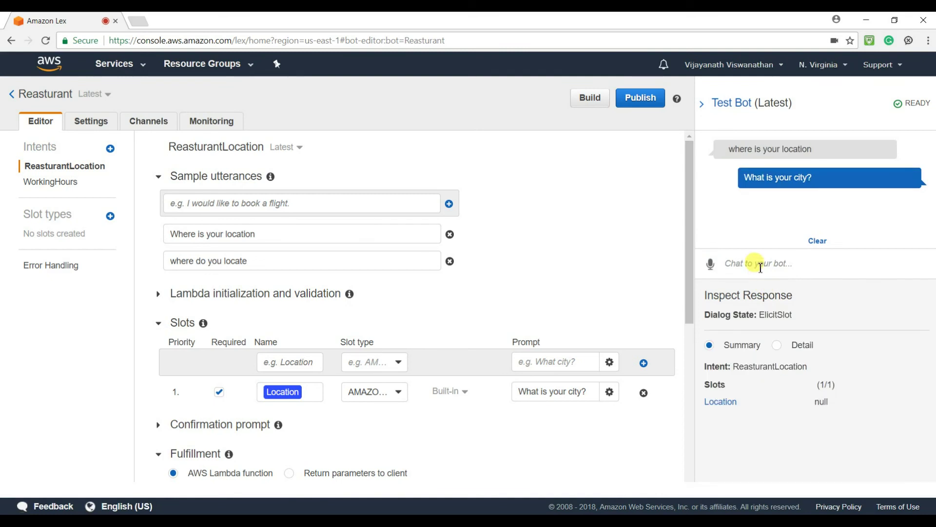
pyautogui.write('London')
pyautogui.press('Return')
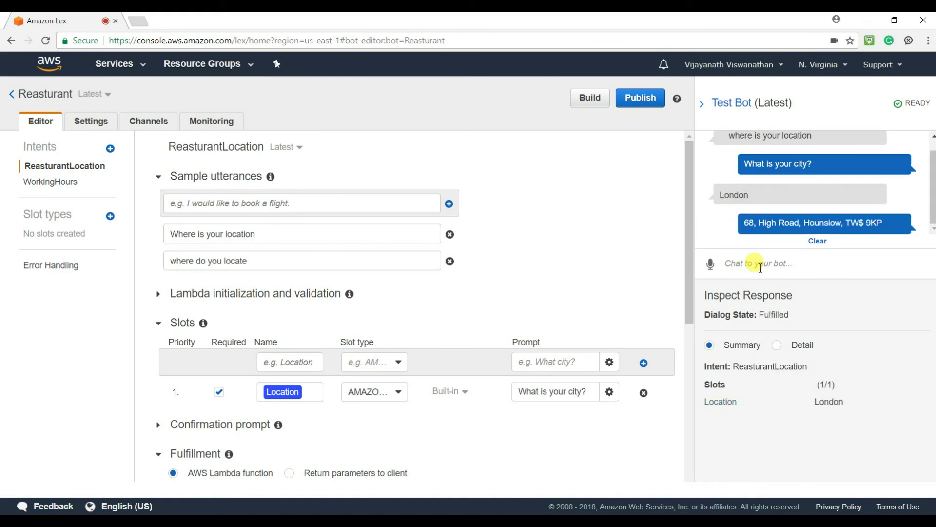